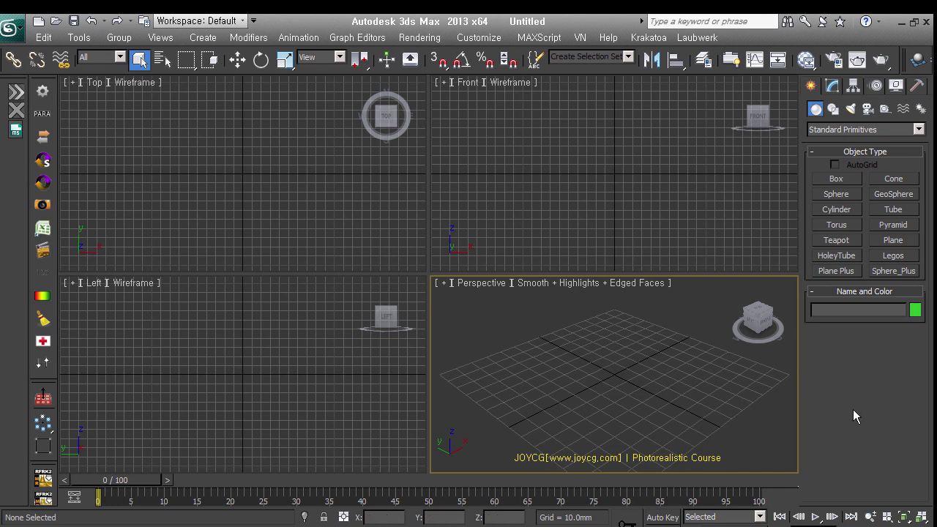
Step: Draw a 27.7 × 26.7 × 52.8 mm box on the grid in the Perspective viewport
click(848, 182)
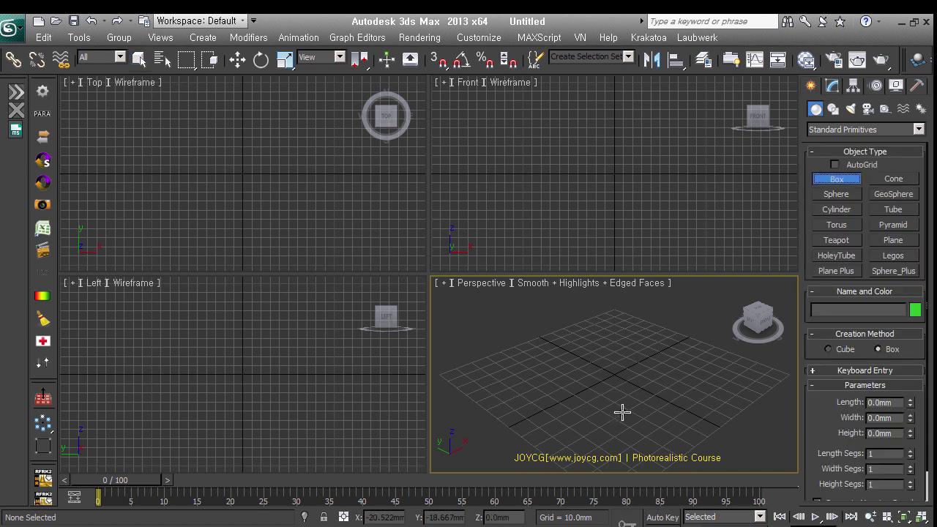
drag(602, 391, 601, 431)
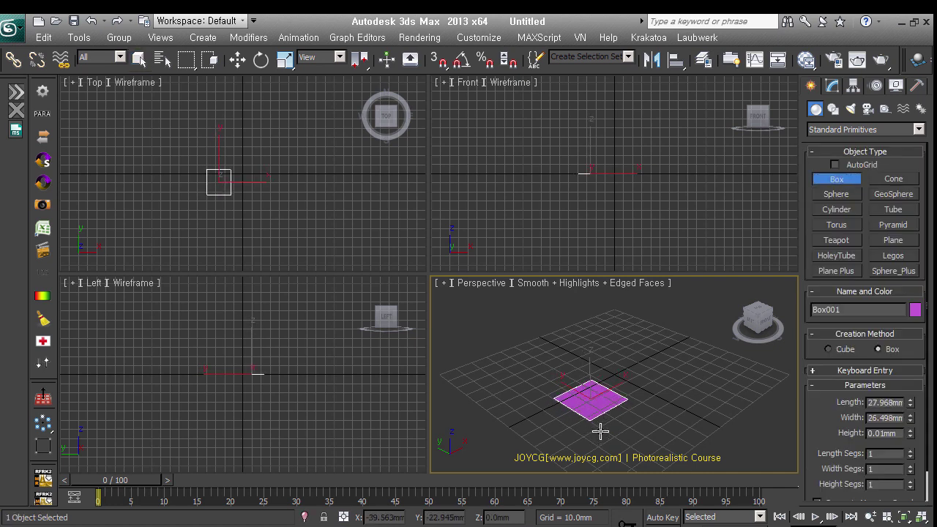
click(605, 337)
middle_drag(662, 429, 640, 419)
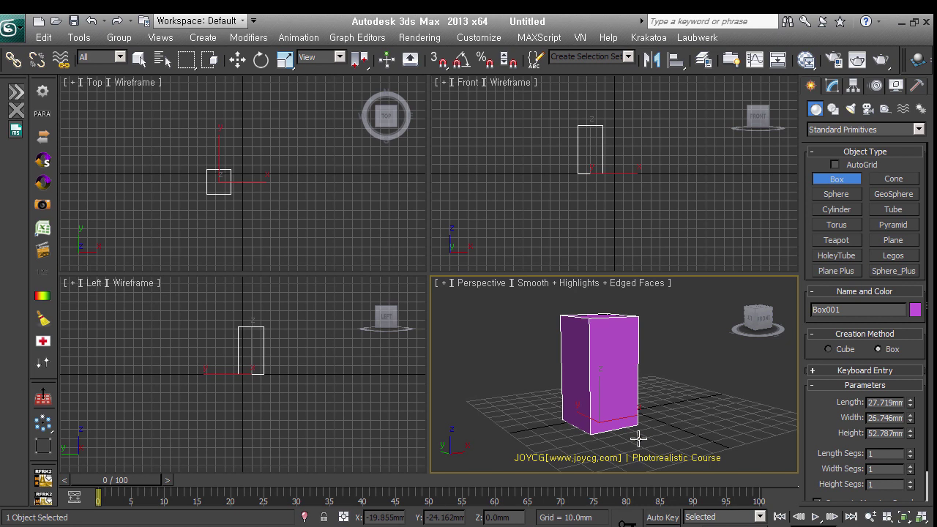
mouse_move(603, 413)
alt+middle_down()
mouse_move(655, 442)
mouse_move(833, 414)
mouse_move(799, 437)
mouse_move(594, 439)
alt+middle_up()
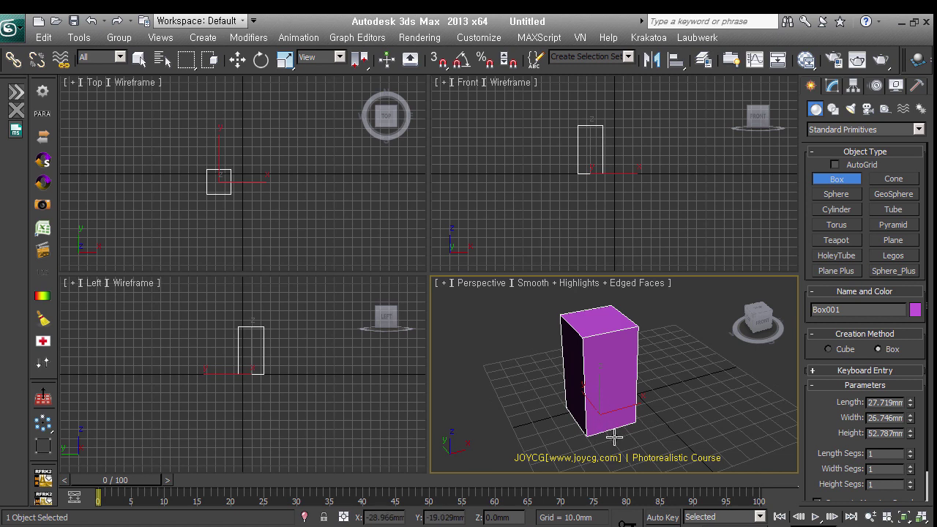
Step: Try shifting Box001 sideways with Move from the quad menu, then cancel the move
right_click(614, 438)
right_click(627, 433)
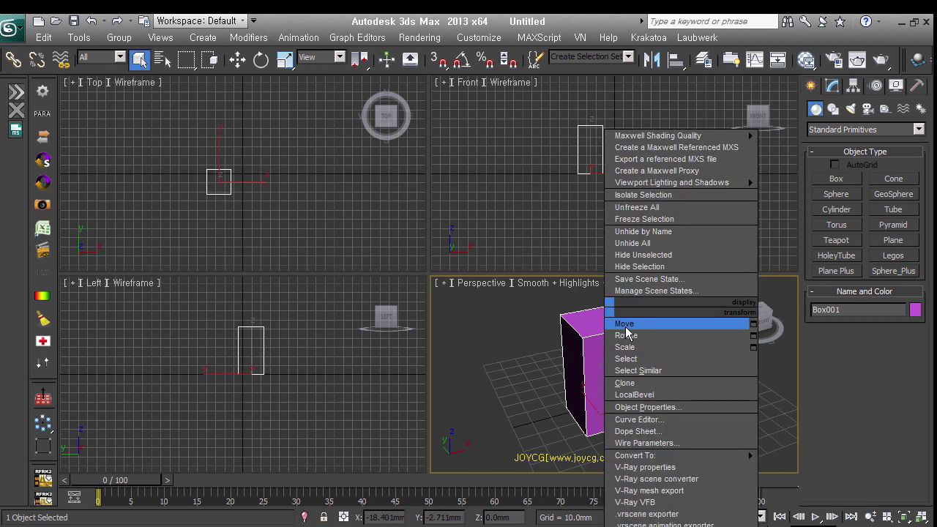
click(630, 333)
drag(627, 433, 667, 423)
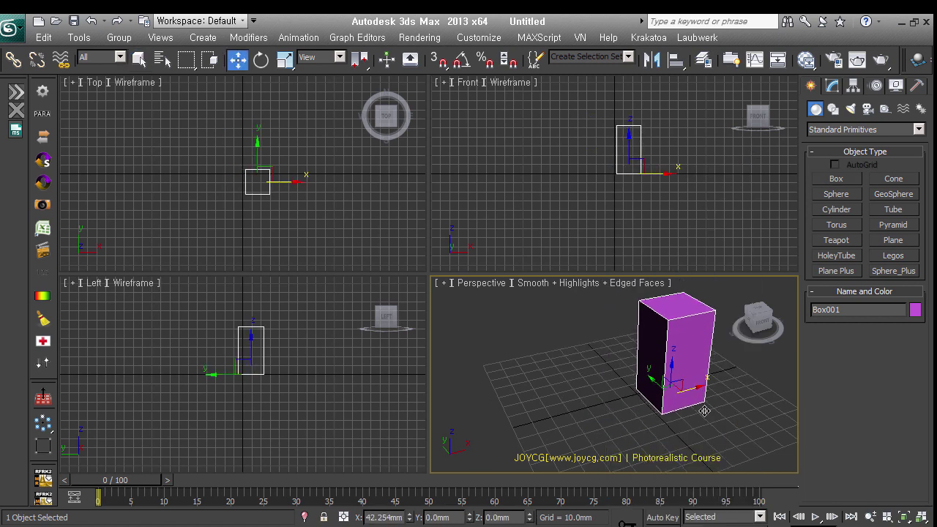
right_click(667, 424)
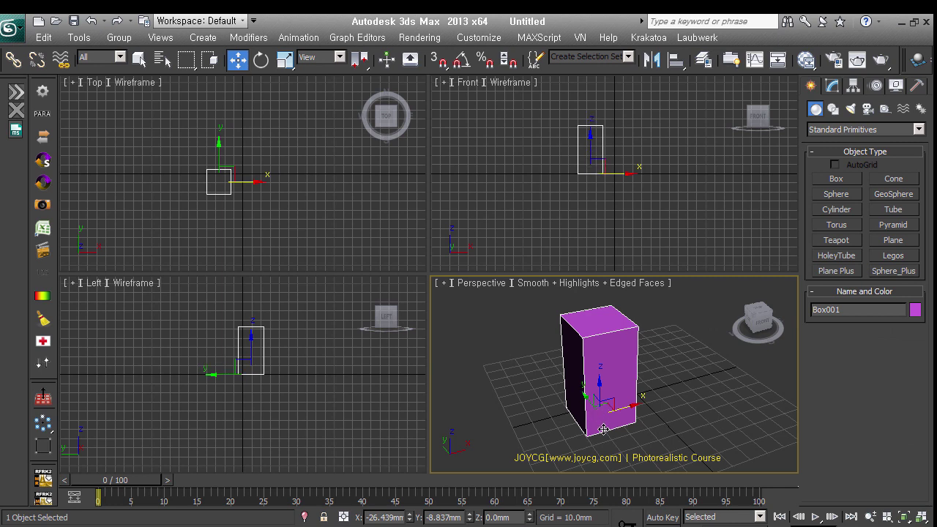
Step: Draw Cylinder001 beside the box, radius 15.338 mm and height 52.996 mm
click(836, 209)
mouse_move(688, 394)
mouse_down()
mouse_move(697, 418)
mouse_move(694, 412)
mouse_up()
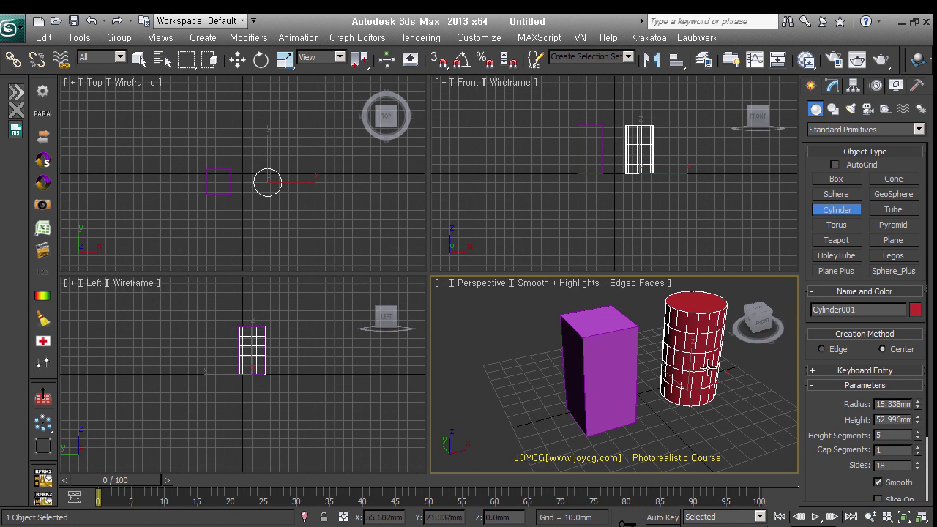
mouse_move(709, 393)
alt+middle_down()
mouse_move(654, 366)
mouse_move(746, 402)
mouse_move(718, 428)
mouse_move(644, 431)
mouse_move(669, 432)
alt+middle_up()
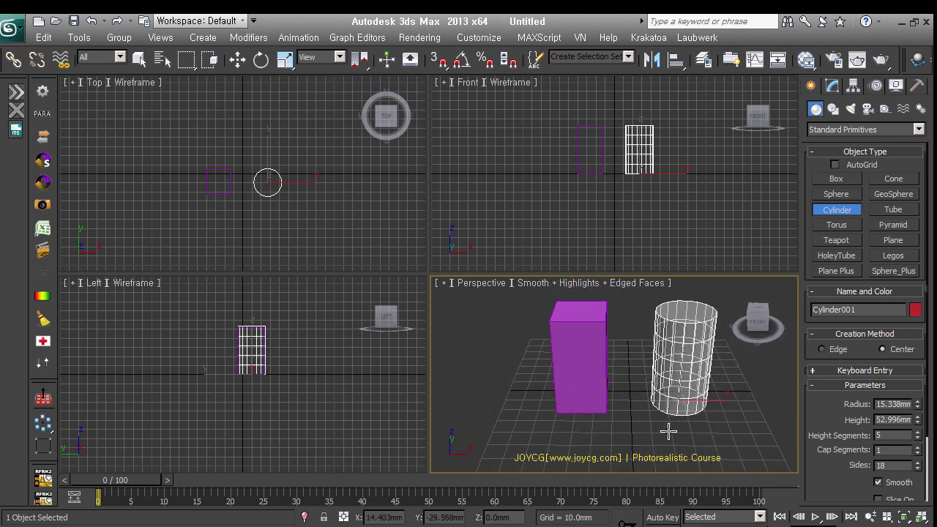
key(w)
Step: Enlarge the Perspective viewport by dragging the viewport divider up-left
click(599, 395)
alt+middle_drag(599, 395, 620, 408)
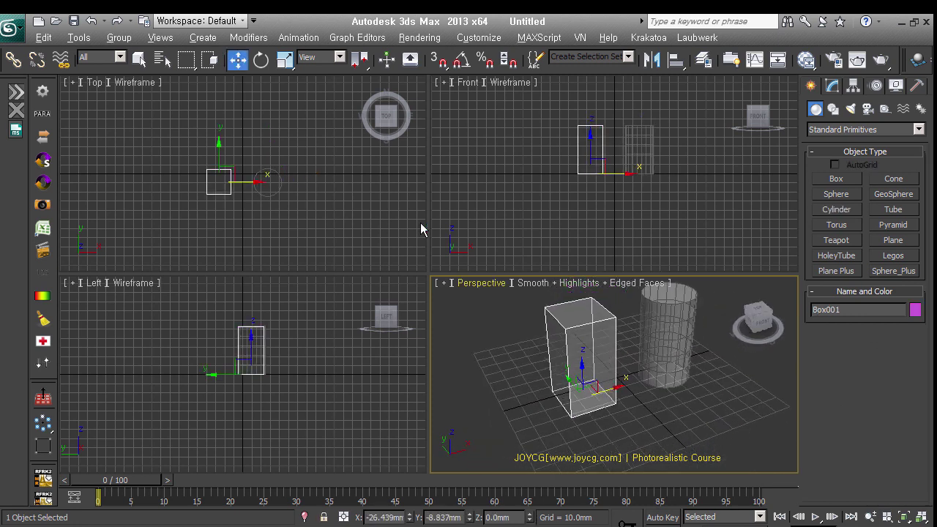
drag(438, 283, 388, 196)
click(662, 382)
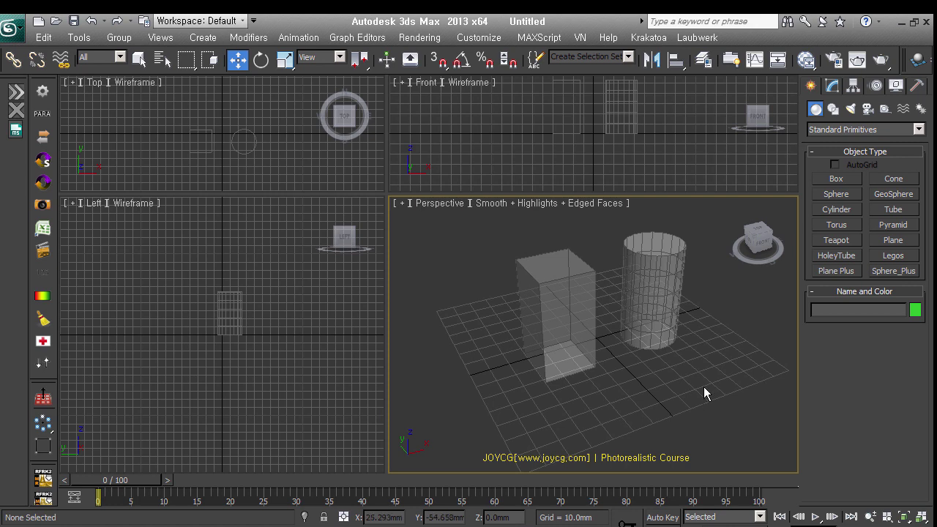
Step: Draw a sphere of radius 18.033 mm in front of the box
click(836, 194)
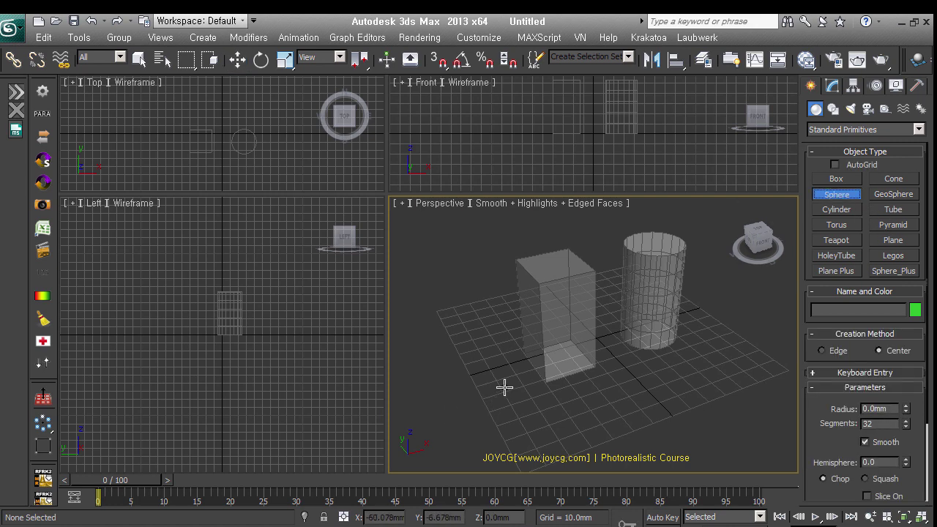
drag(504, 387, 502, 410)
mouse_move(616, 378)
middle_down()
mouse_move(669, 379)
mouse_move(640, 329)
mouse_move(682, 339)
mouse_move(698, 383)
middle_up()
Step: Lift the sphere to rest on the grid at Z 18.599 mm and shift it left along X
key(w)
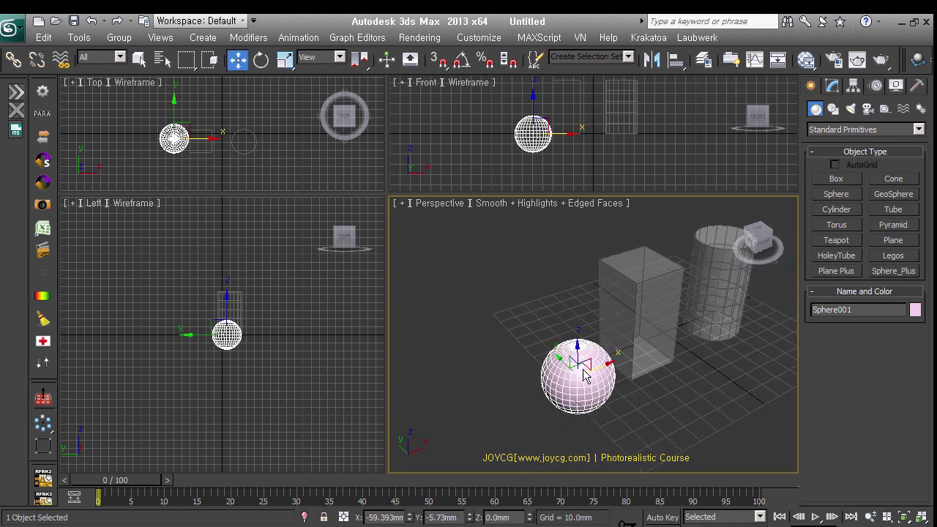
drag(586, 373, 586, 344)
alt+middle_drag(676, 368, 661, 347)
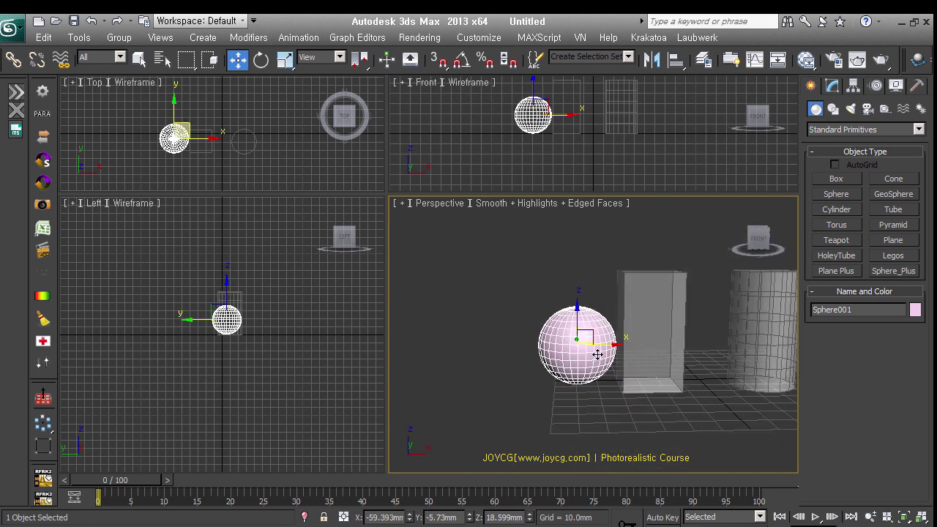
drag(585, 342, 545, 344)
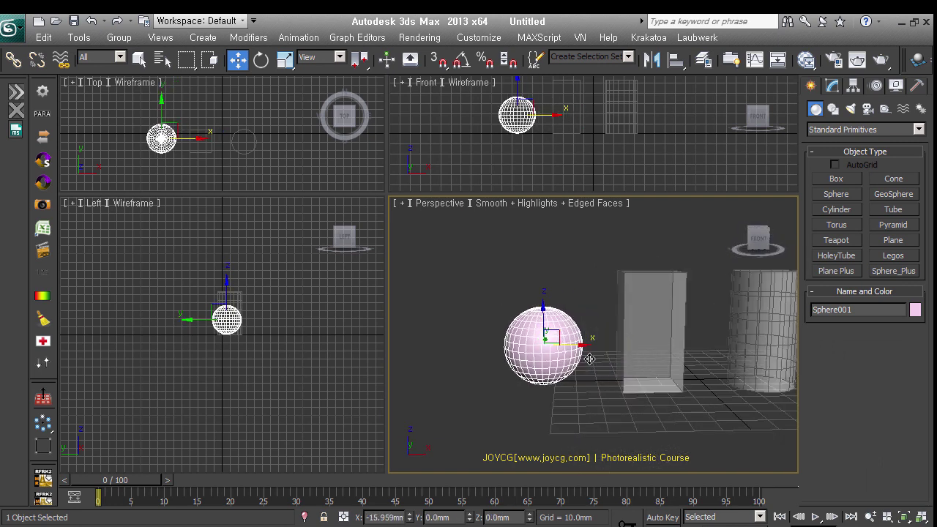
alt+middle_drag(562, 386, 676, 441)
scroll(621, 411, down, 2)
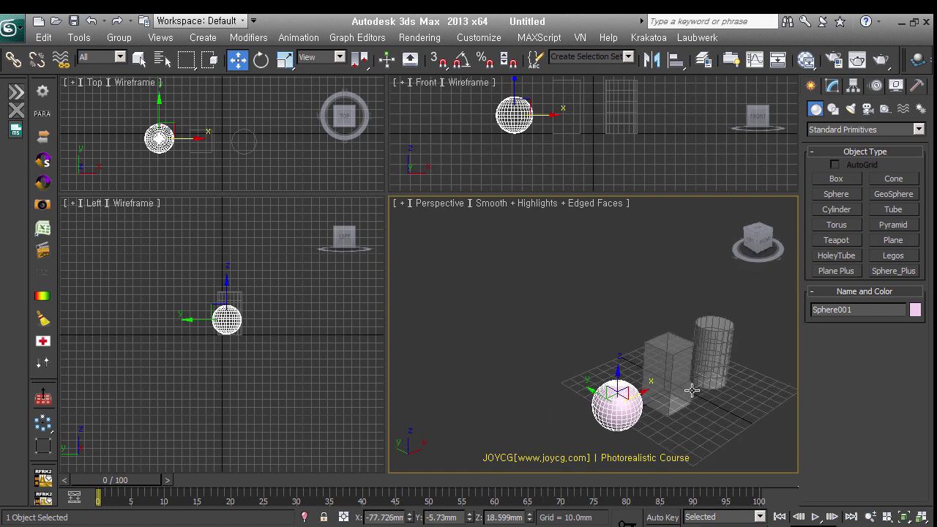
Step: Select the box and bring up its quad menu
click(692, 391)
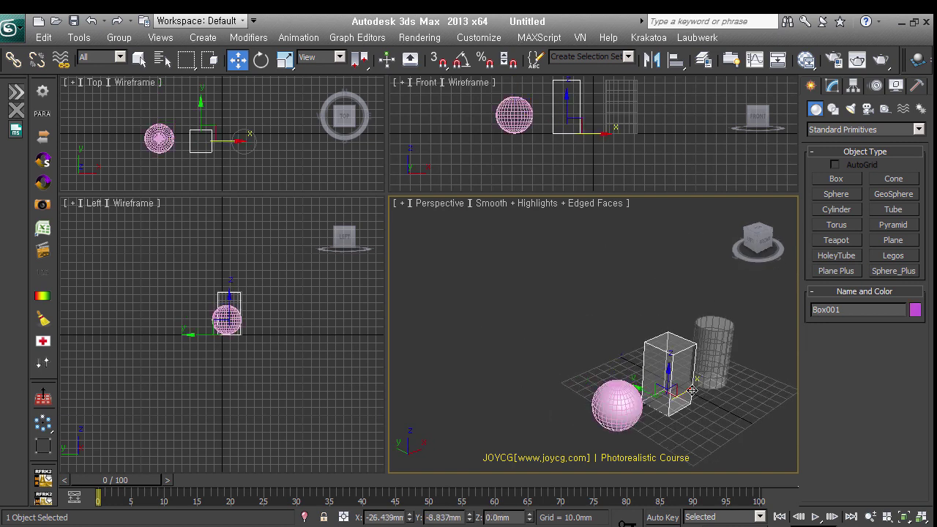
middle_drag(709, 379, 667, 369)
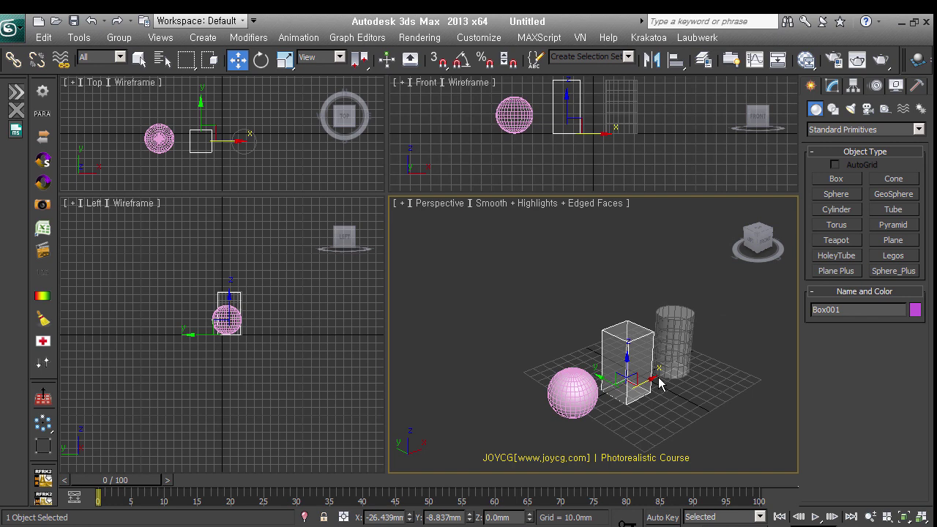
right_click(658, 384)
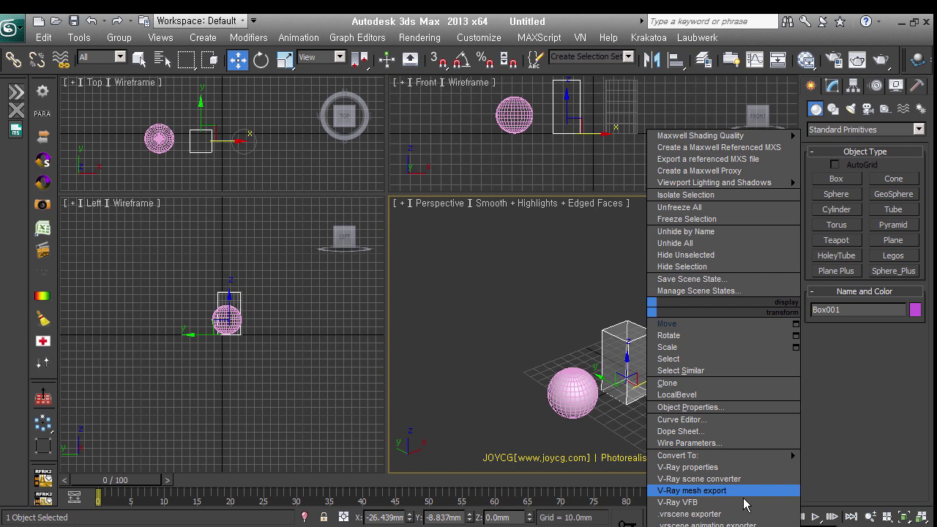
Step: Open the V-Ray mesh export dialog for Box001 and start choosing its output folder
click(745, 491)
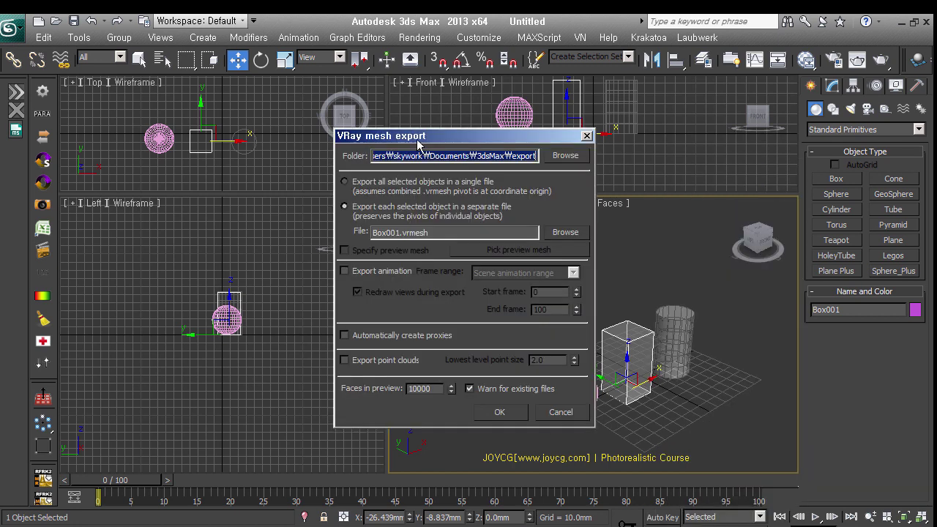
drag(421, 142, 455, 116)
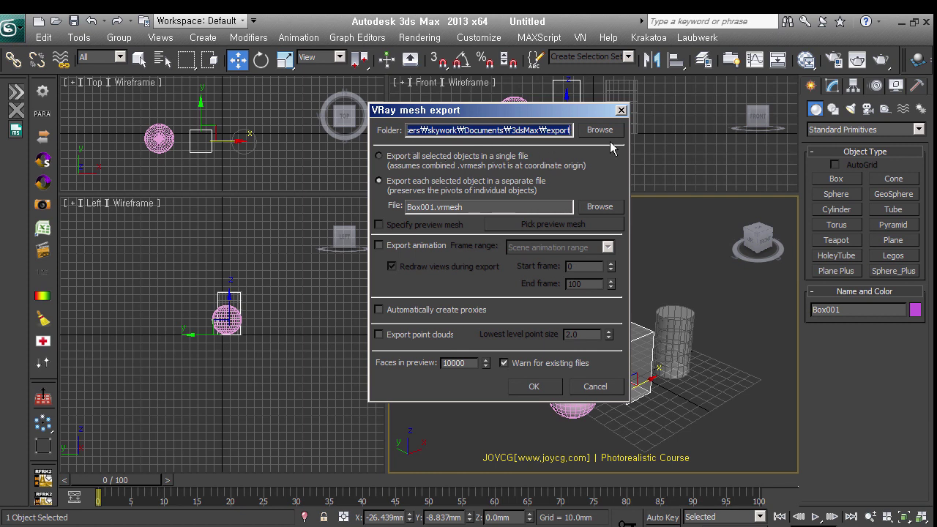
click(599, 130)
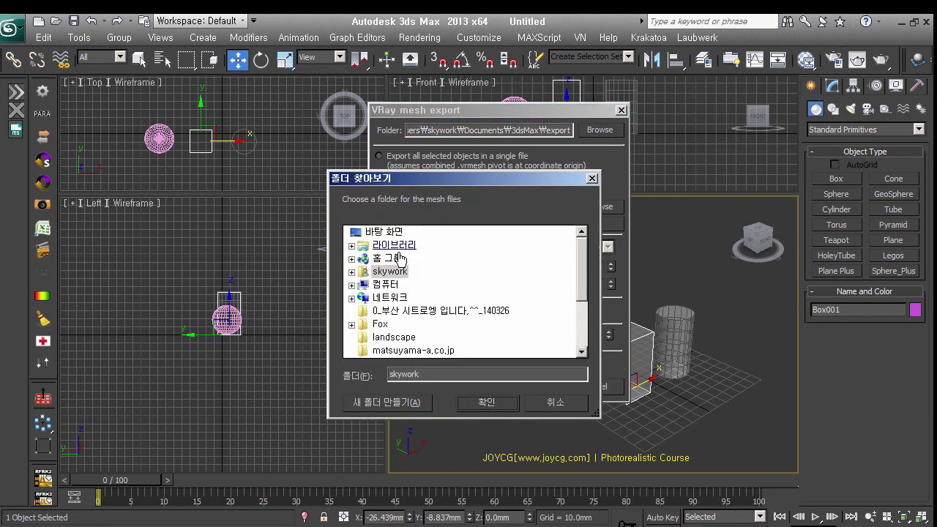
Step: Set the export folder to H:\2014-mentor3-4\6w
click(352, 284)
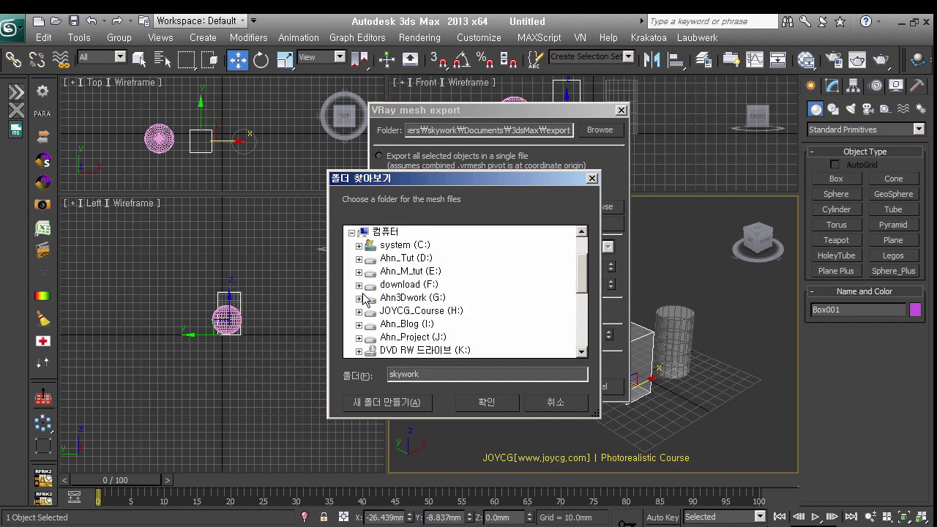
scroll(464, 298, down, 4)
scroll(464, 299, up, 1)
scroll(465, 293, up, 2)
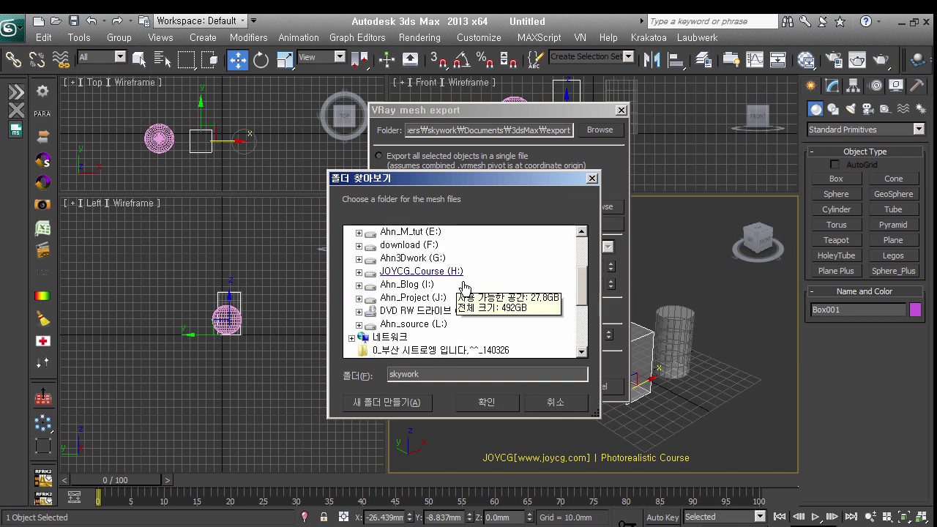
double_click(462, 277)
scroll(465, 285, down, 1)
scroll(469, 292, down, 4)
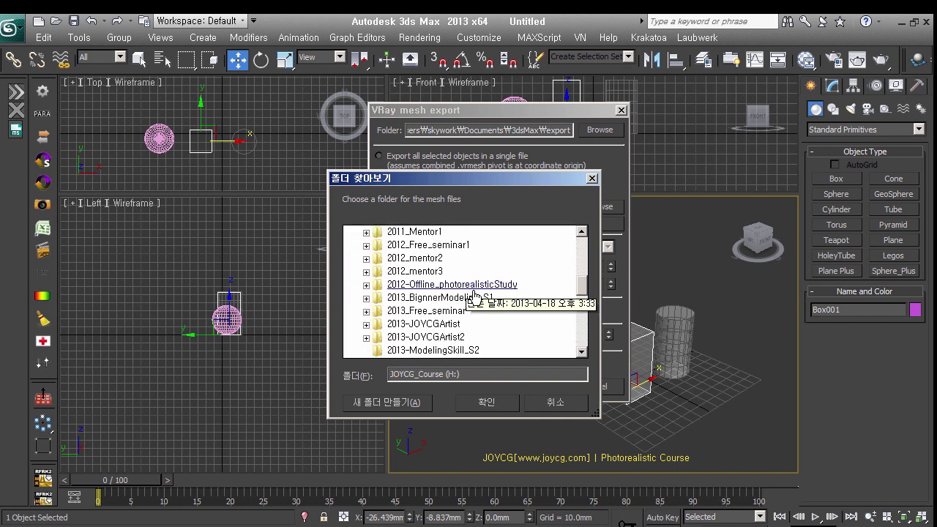
scroll(475, 296, down, 2)
double_click(451, 312)
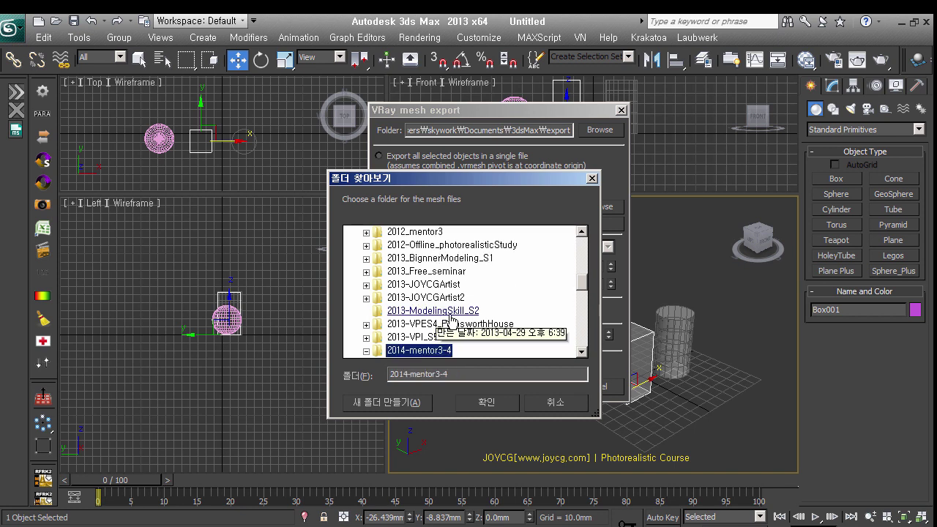
click(489, 312)
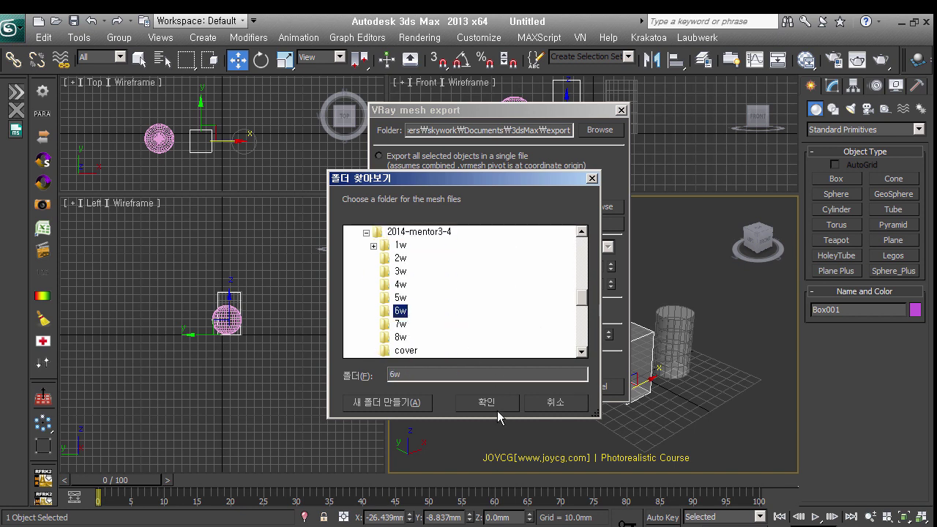
click(497, 410)
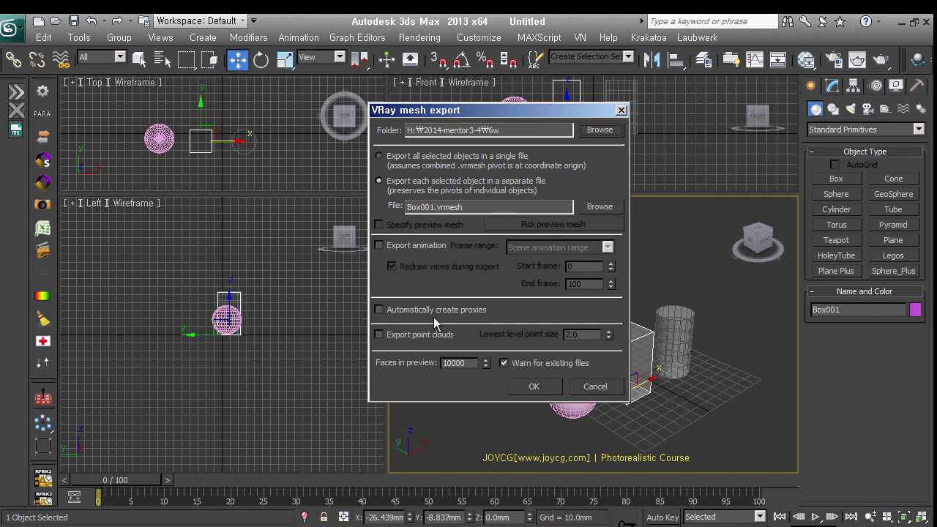
drag(503, 112, 371, 120)
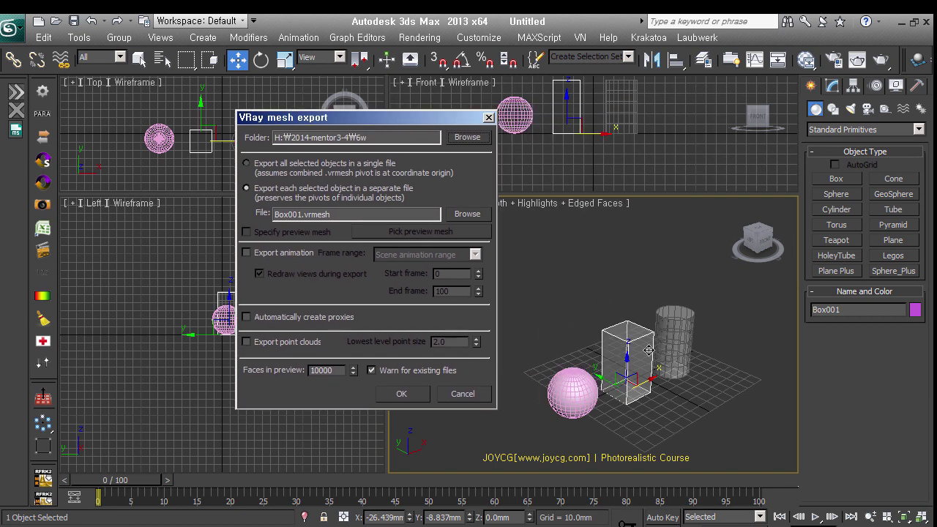
Step: Enable Automatically create proxies, export Box001.vrmesh, then check Box001 in the Modify panel
click(295, 325)
click(417, 399)
click(651, 388)
click(833, 86)
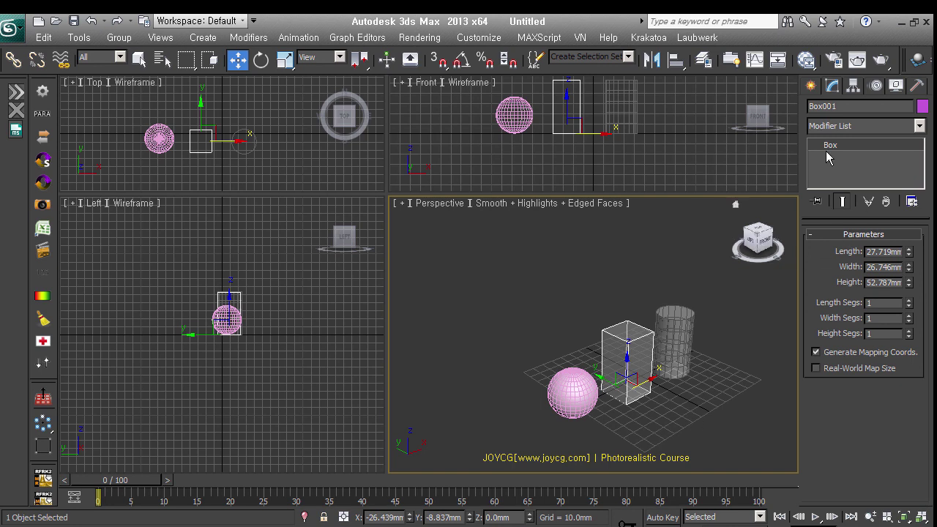
click(818, 89)
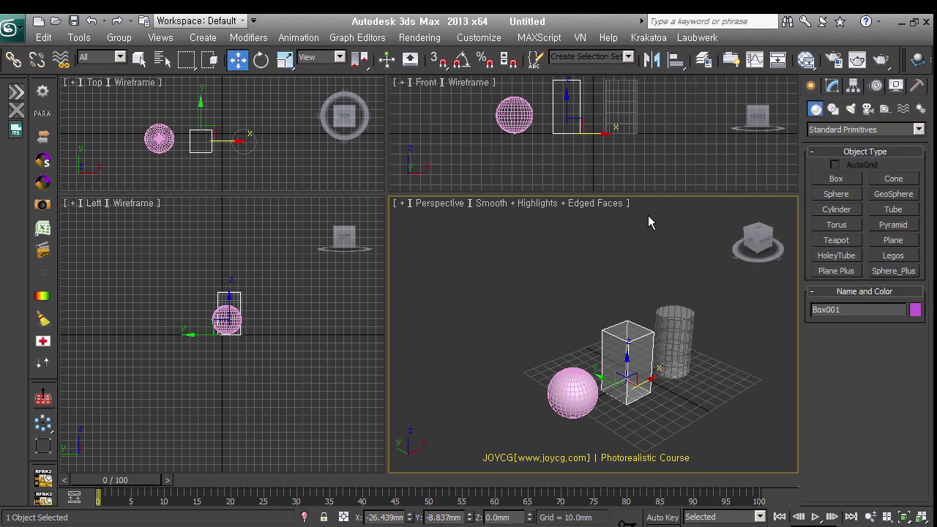
Step: Switch the Create panel's object category to VRay
click(871, 132)
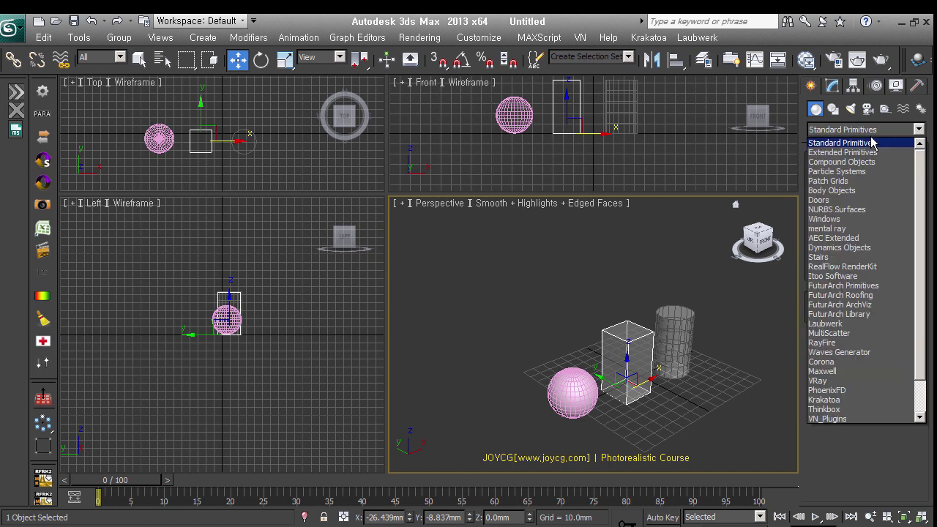
scroll(929, 340, down, 1)
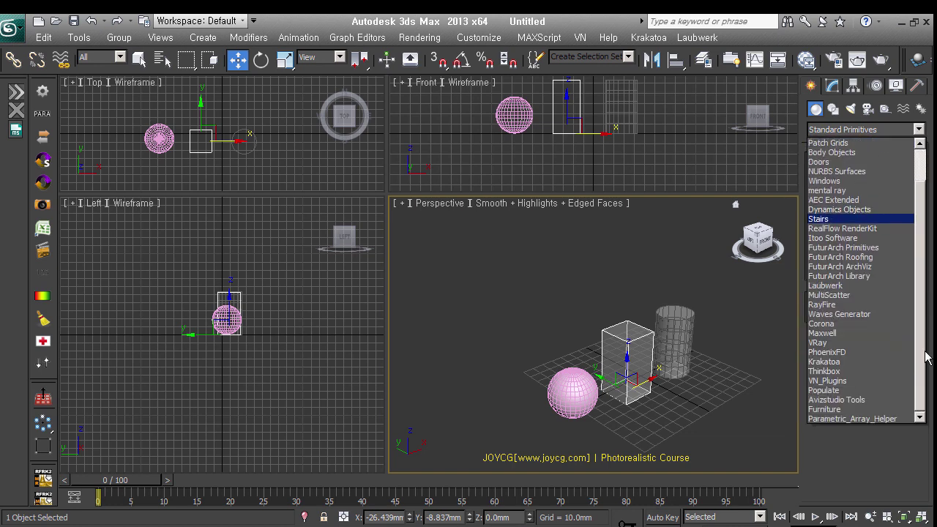
click(898, 424)
key(f)
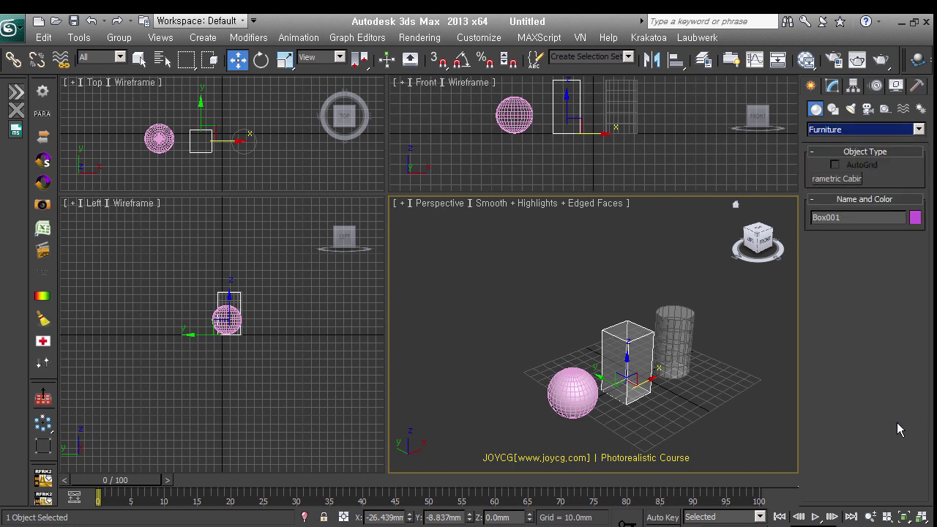
key(p)
key(m)
key(t)
key(k)
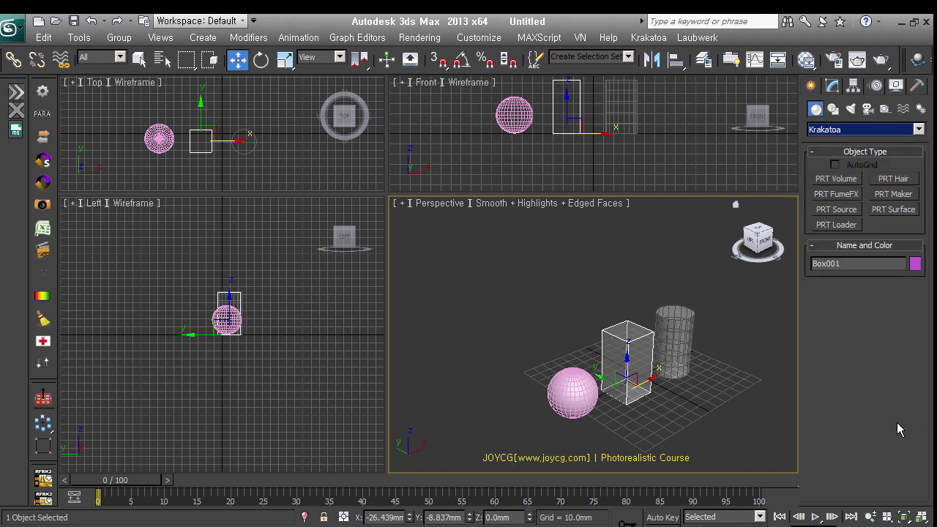
key(p)
key(v)
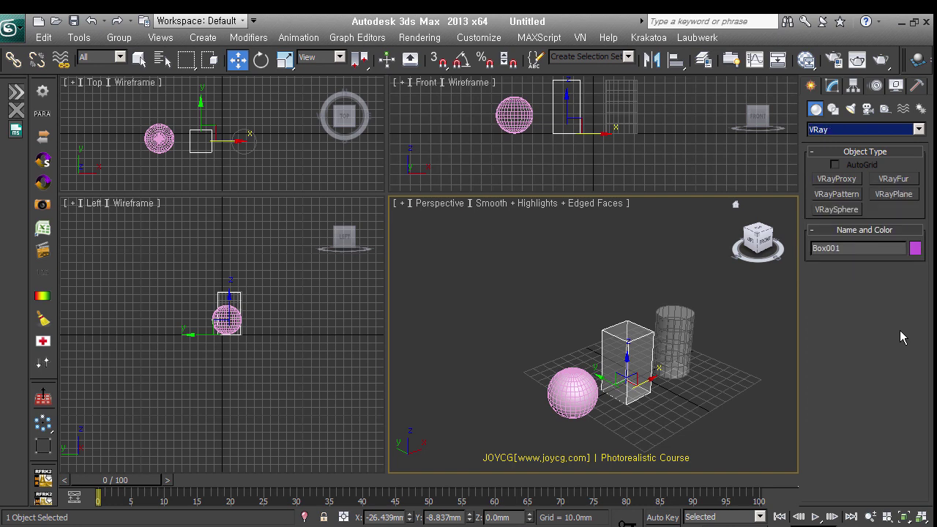
Step: Place a VRayProxy loading H:\2014-mentor3-4\6w\Box001.vrmesh
click(860, 181)
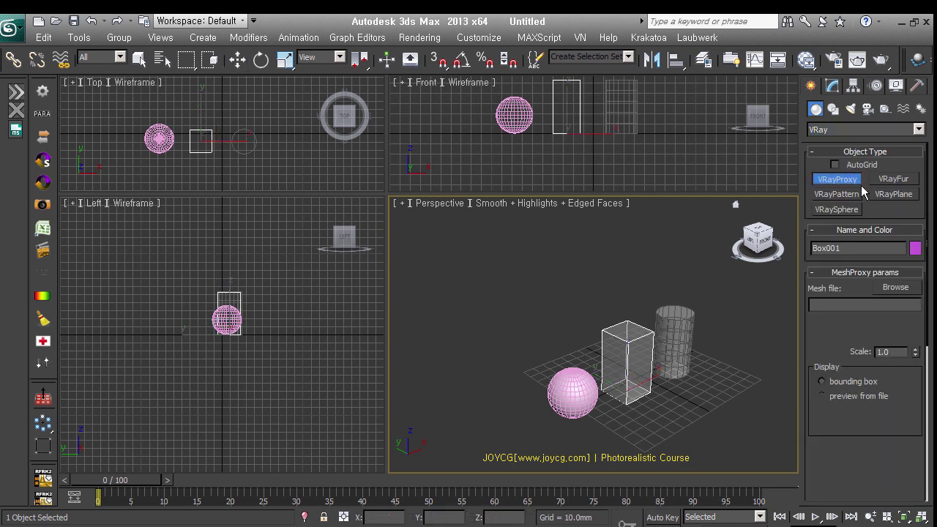
click(532, 346)
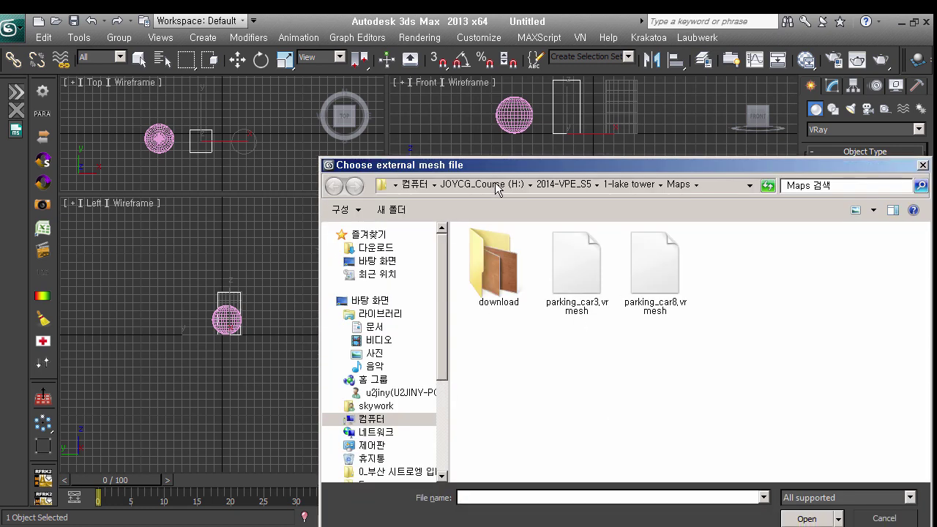
drag(505, 170, 459, 135)
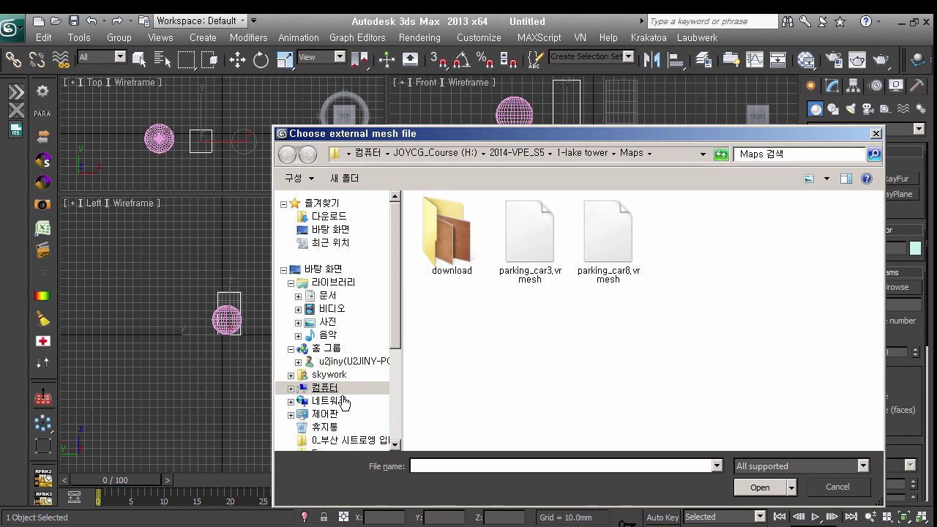
click(333, 389)
double_click(679, 320)
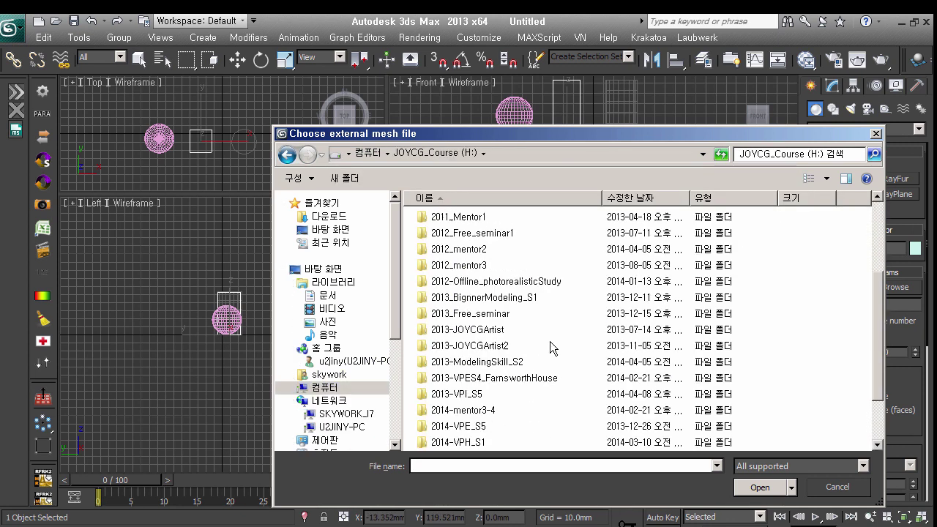
scroll(492, 424, down, 1)
double_click(461, 362)
double_click(466, 298)
click(462, 218)
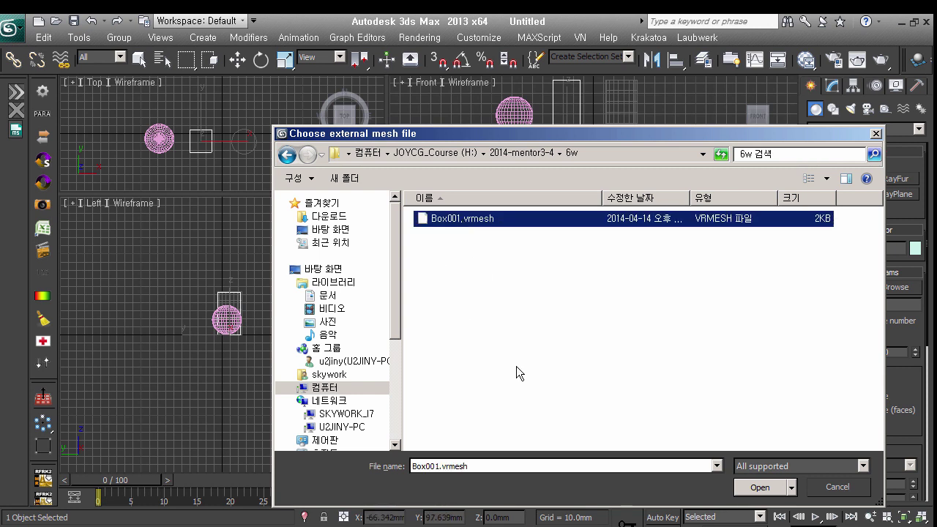
click(760, 487)
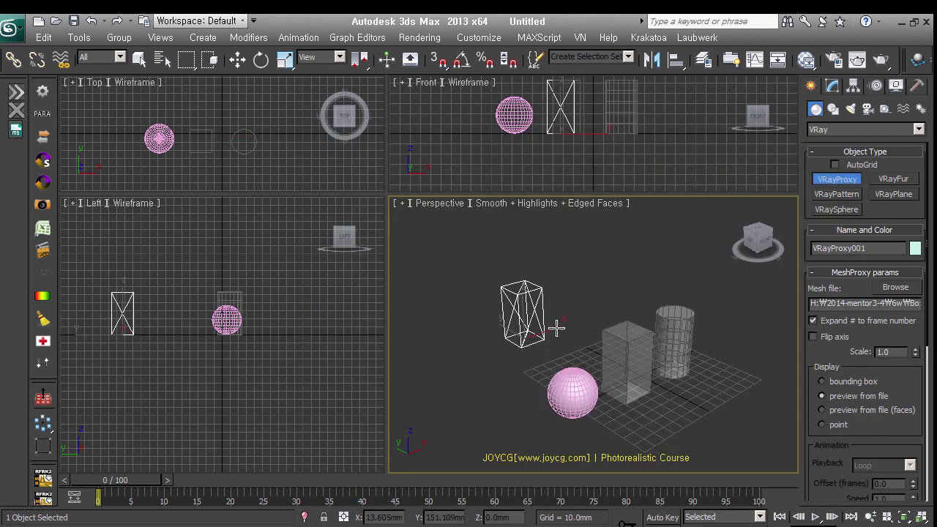
Step: Move VRayProxy001 into place beside the other objects
key(w)
drag(559, 342, 608, 360)
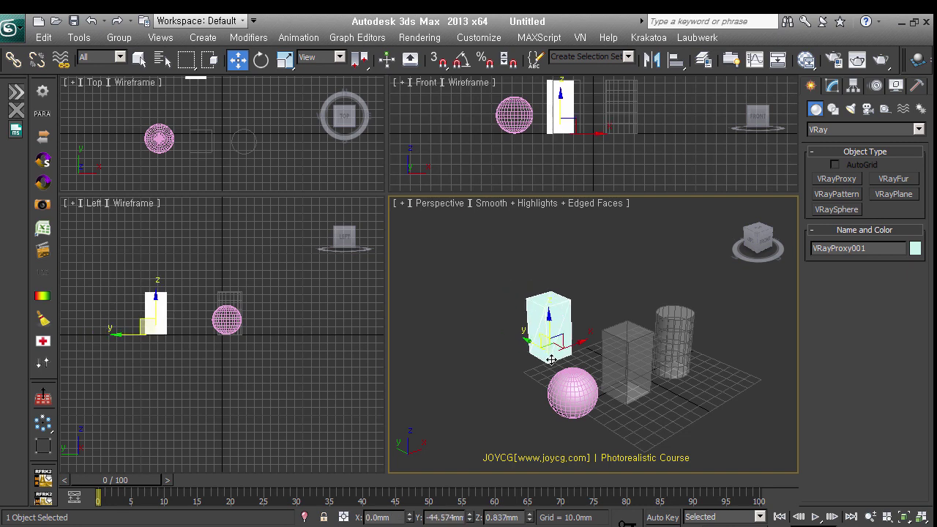
mouse_move(674, 413)
alt+middle_down()
mouse_move(600, 421)
mouse_move(589, 329)
alt+middle_up()
mouse_move(588, 392)
alt+middle_down()
mouse_move(659, 396)
mouse_move(596, 348)
alt+middle_up()
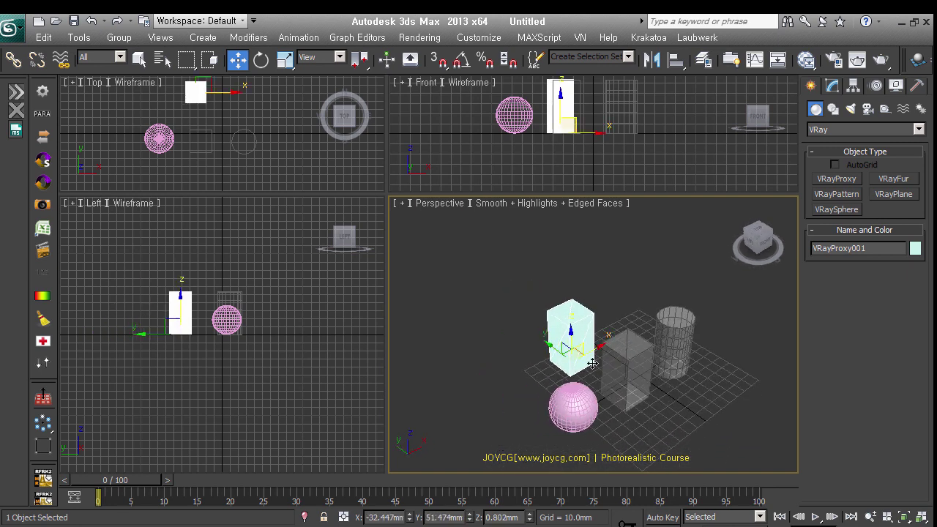
Step: Switch the proxy's display to bounding box, then back to preview from file
click(839, 93)
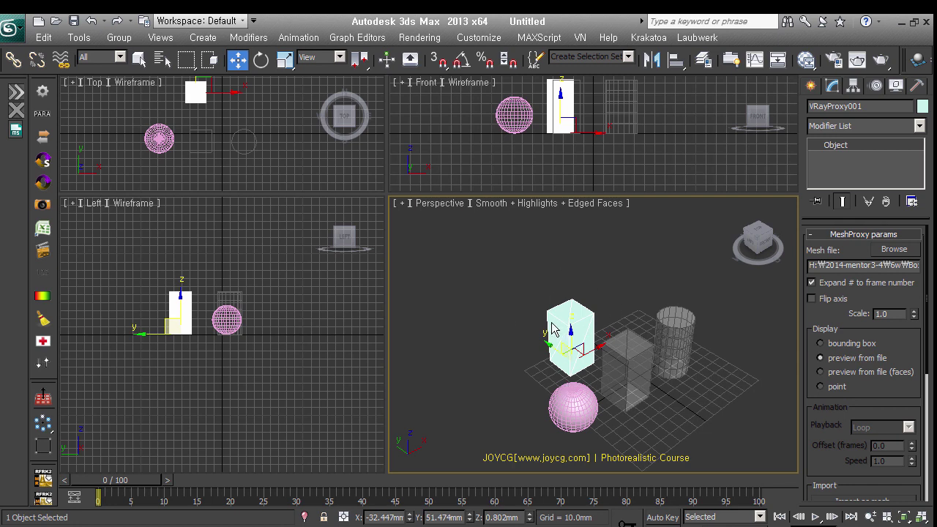
click(836, 347)
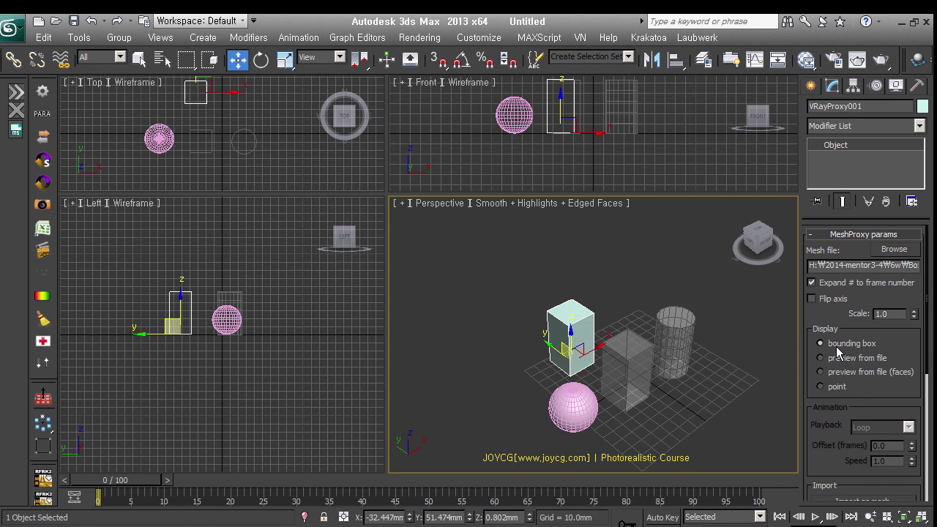
mouse_move(662, 389)
alt+middle_down()
mouse_move(699, 355)
mouse_move(795, 361)
mouse_move(655, 377)
alt+middle_up()
click(853, 364)
Step: Reframe the view with the sphere in front and select the cylinder
alt+middle_drag(783, 376, 639, 388)
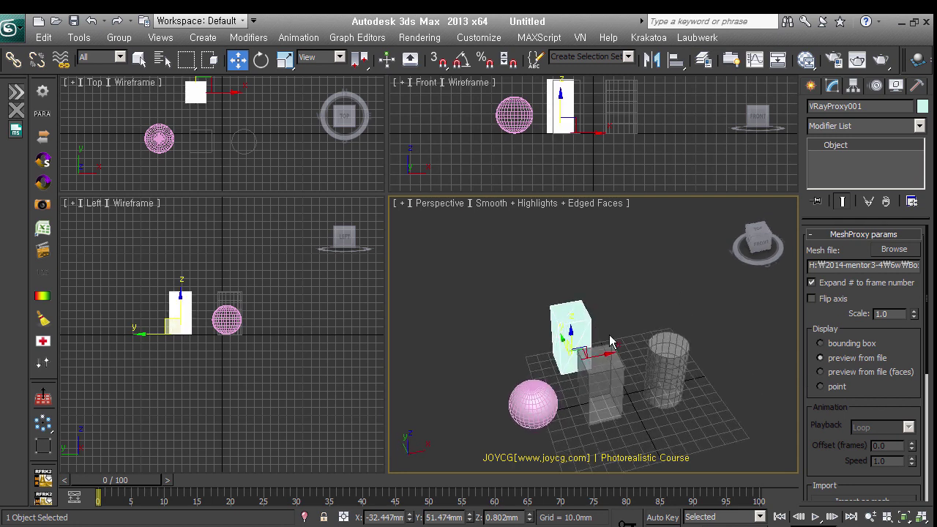
mouse_move(568, 389)
alt+middle_down()
mouse_move(613, 397)
mouse_move(616, 382)
mouse_move(684, 383)
mouse_move(695, 350)
mouse_move(757, 320)
mouse_move(790, 320)
mouse_move(759, 366)
alt+middle_up()
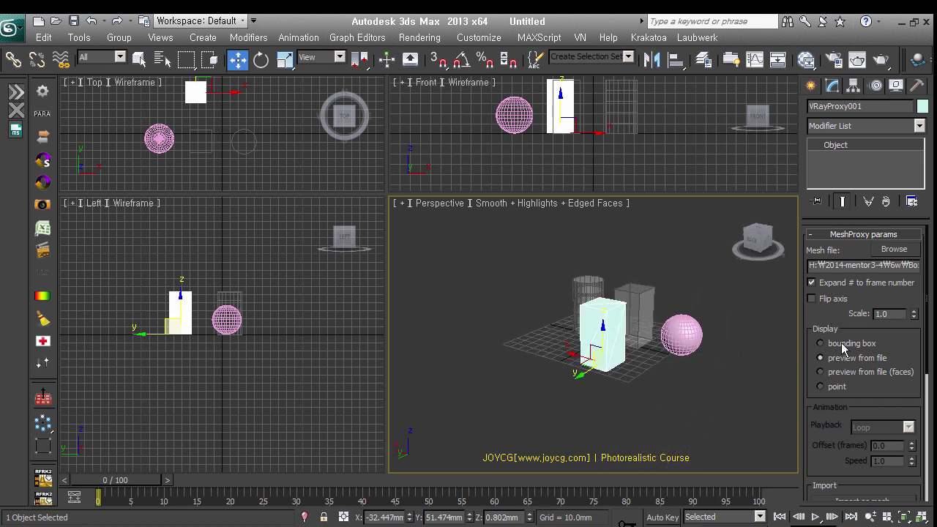
scroll(666, 352, up, 2)
scroll(665, 352, up, 1)
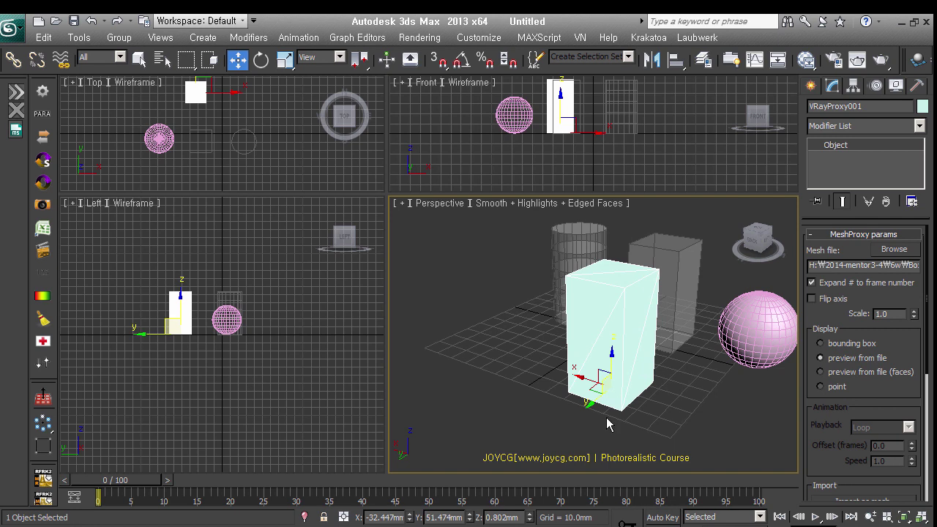
mouse_move(606, 420)
alt+middle_down()
mouse_move(667, 370)
mouse_move(498, 375)
mouse_move(619, 386)
mouse_move(535, 367)
alt+middle_up()
click(670, 320)
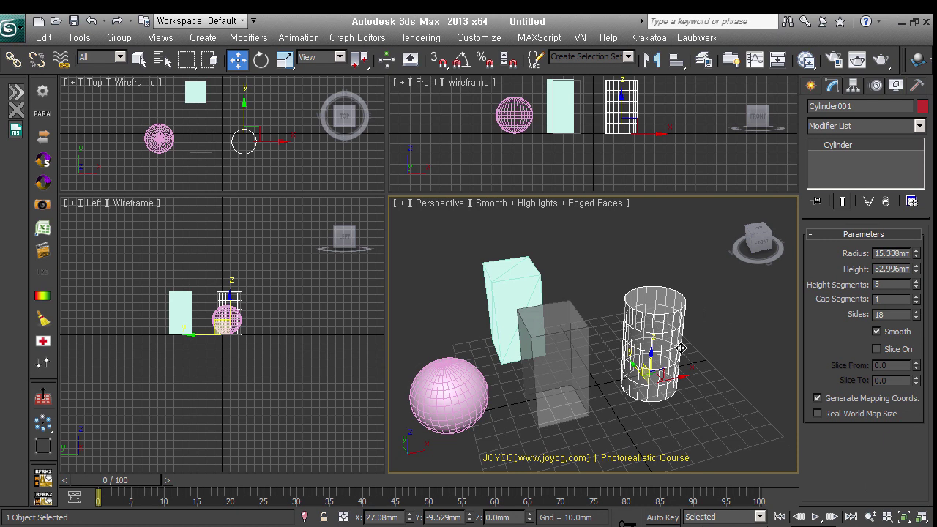
Step: Start a V-Ray mesh export of the cylinder targeting Box001.vrmesh
mouse_move(675, 371)
alt+middle_down()
mouse_move(672, 402)
mouse_move(675, 389)
mouse_move(654, 370)
alt+middle_up()
right_click(668, 308)
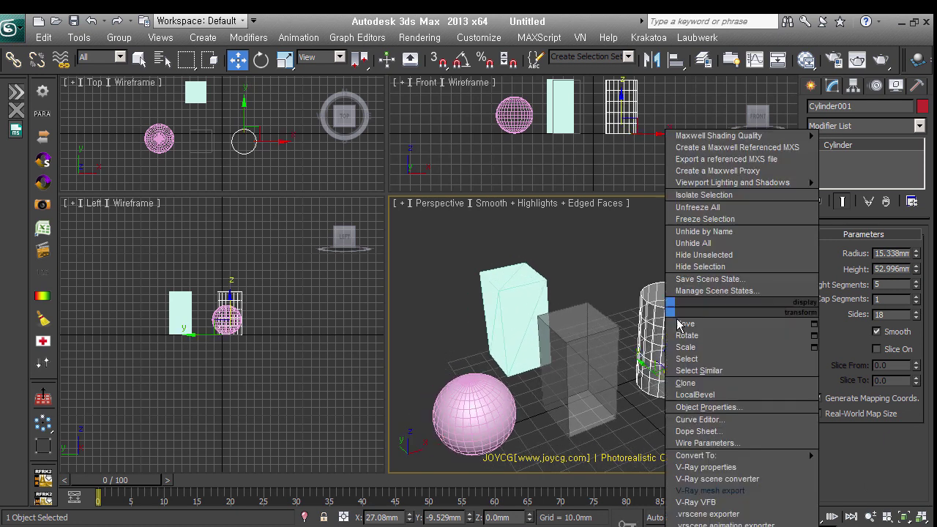
click(728, 491)
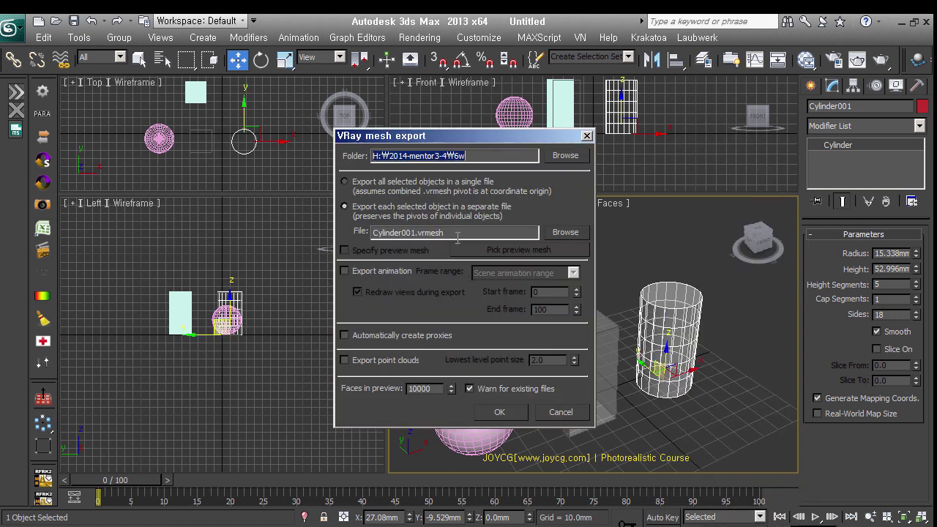
click(565, 233)
click(510, 239)
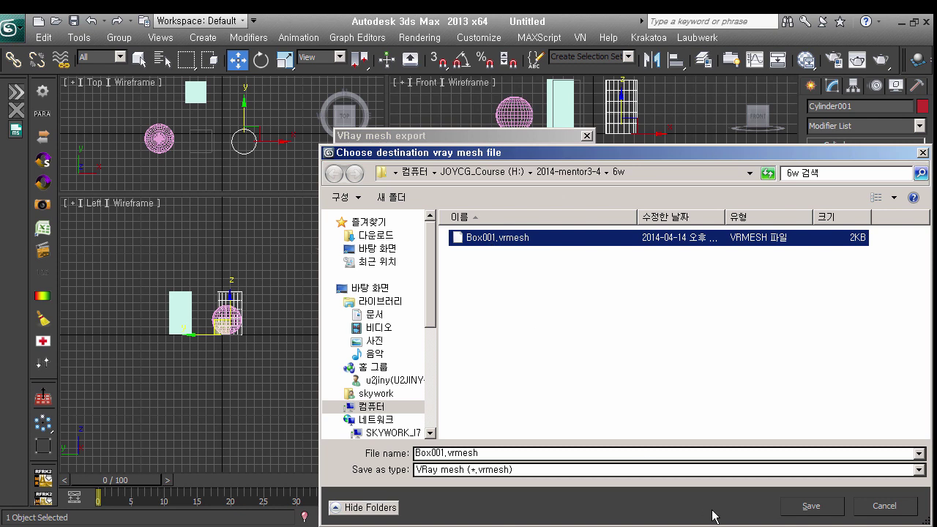
Step: Replace Box001.vrmesh with the cylinder export, confirming the overwrite
click(822, 514)
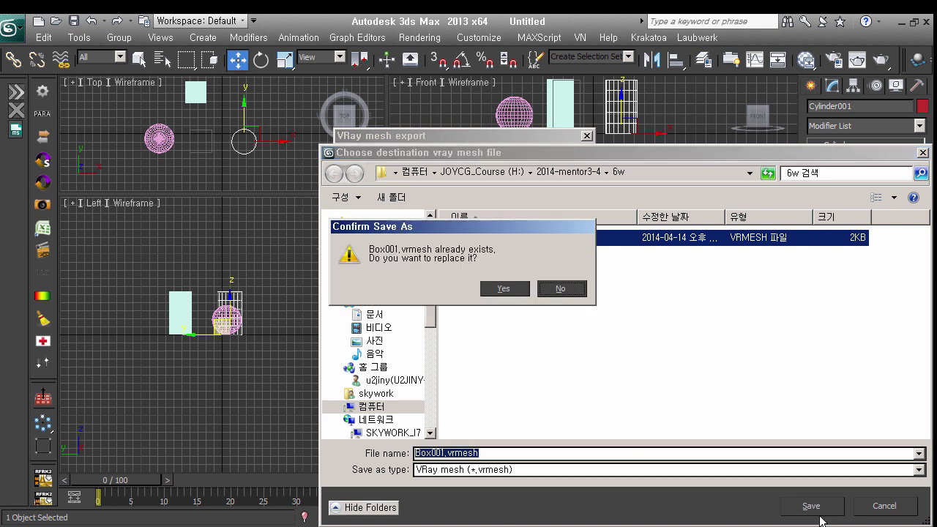
click(521, 294)
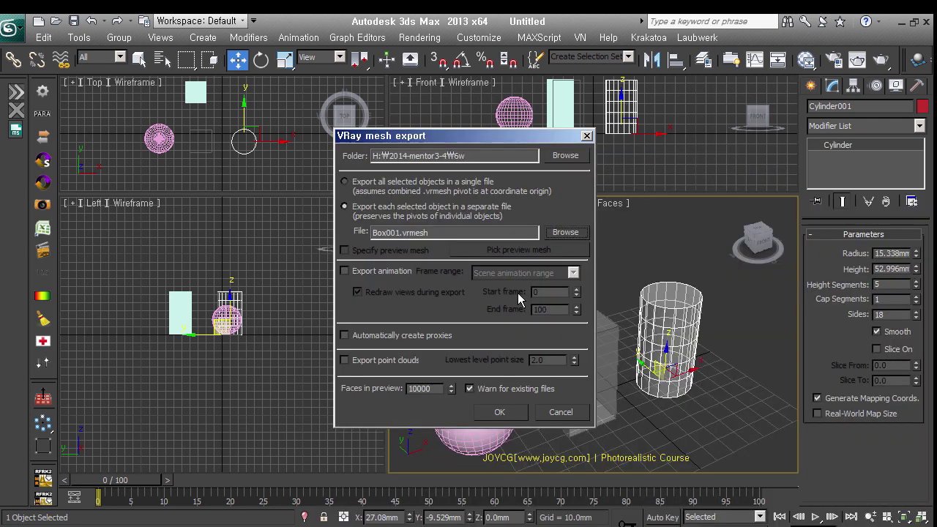
click(500, 412)
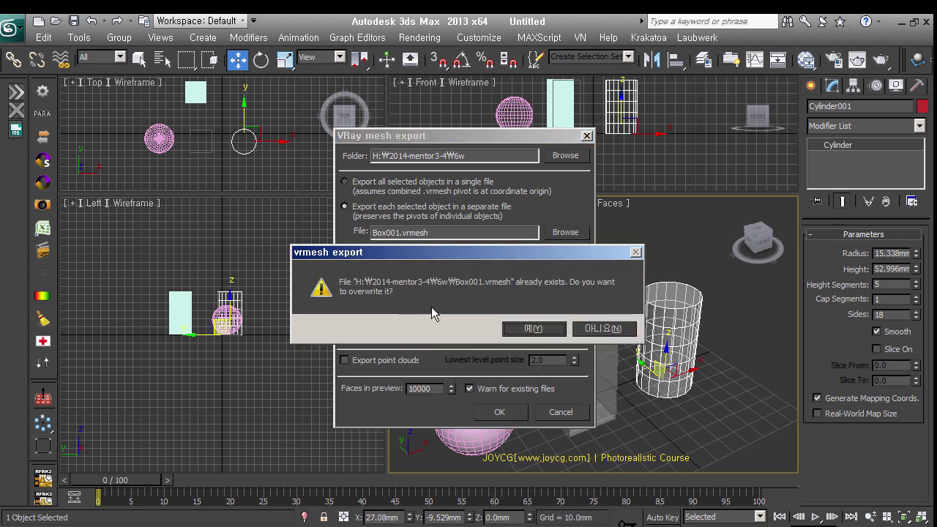
click(533, 329)
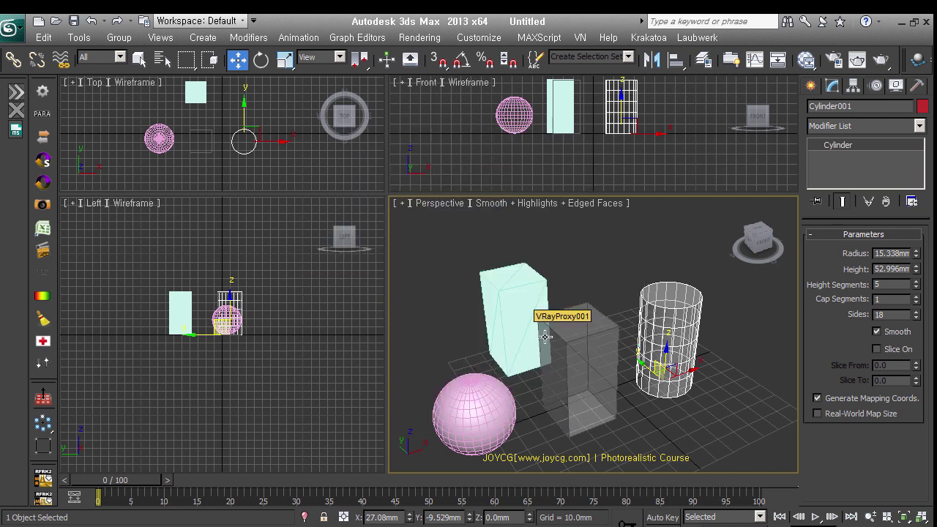
click(645, 423)
Step: Reload Box001.vrmesh into VRayProxy001 via Browse, then reframe the view and select Box001
click(508, 303)
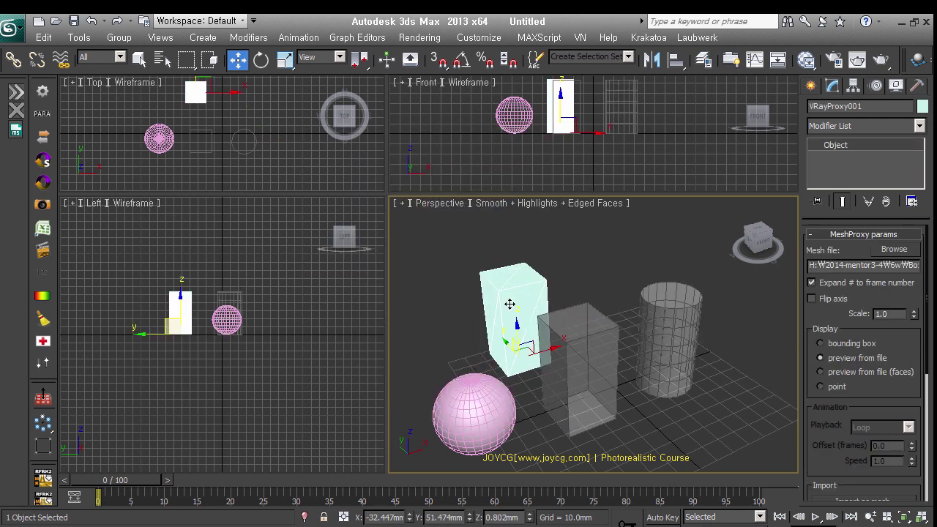
click(895, 249)
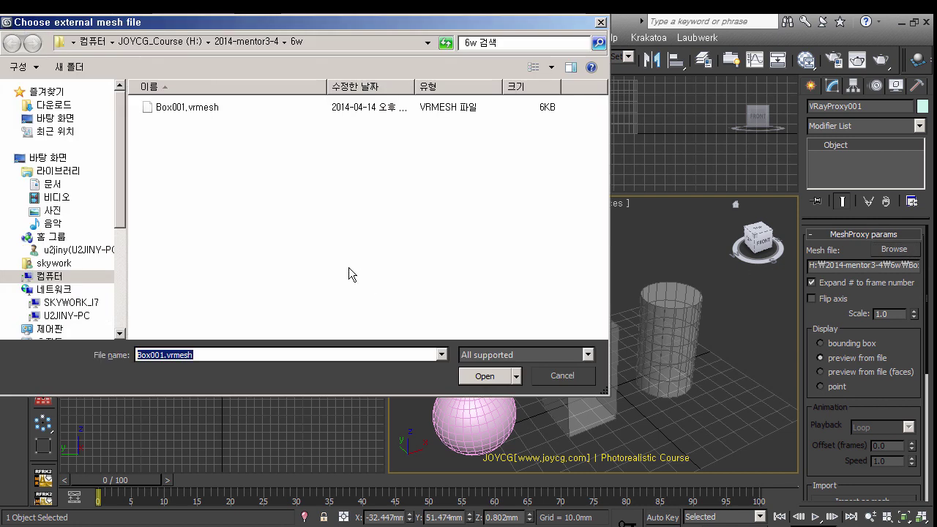
double_click(185, 114)
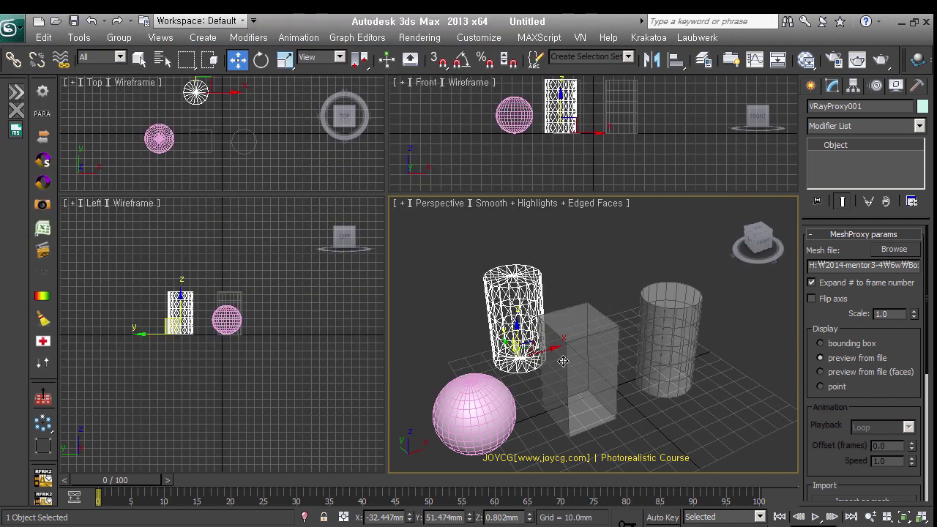
middle_drag(544, 356, 582, 371)
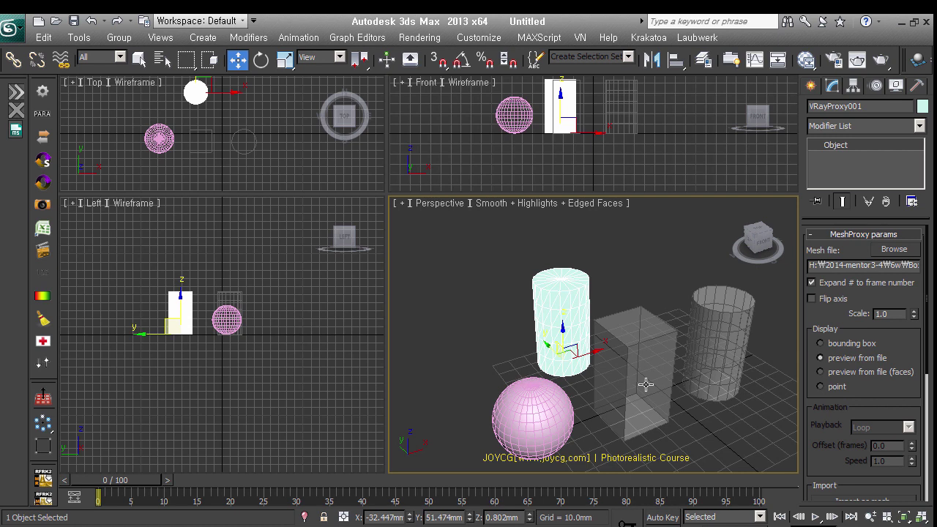
mouse_move(623, 387)
alt+middle_down()
mouse_move(729, 395)
mouse_move(609, 402)
alt+middle_up()
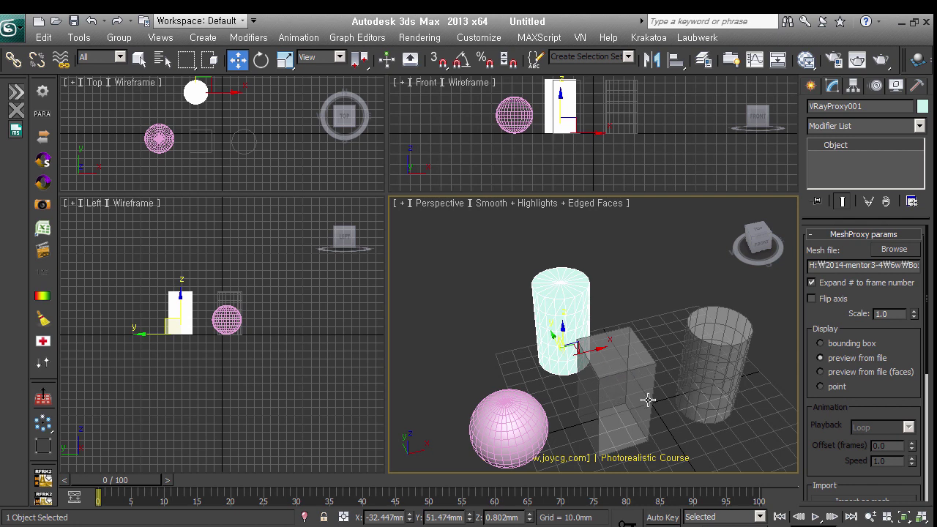
click(645, 398)
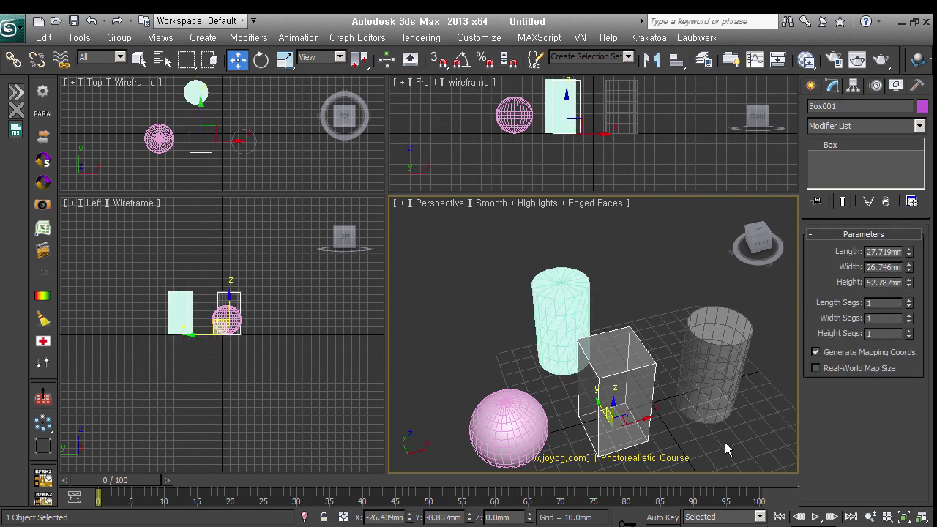
Step: Select the sphere and increase its radius to 25.427 mm
middle_drag(723, 448, 741, 384)
alt+middle_drag(707, 412, 684, 388)
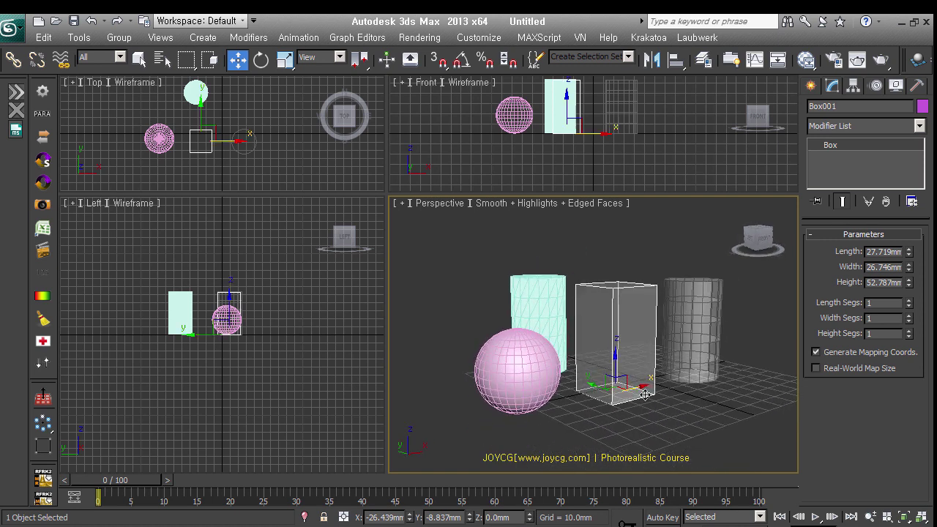
alt+middle_drag(619, 371, 585, 351)
click(517, 370)
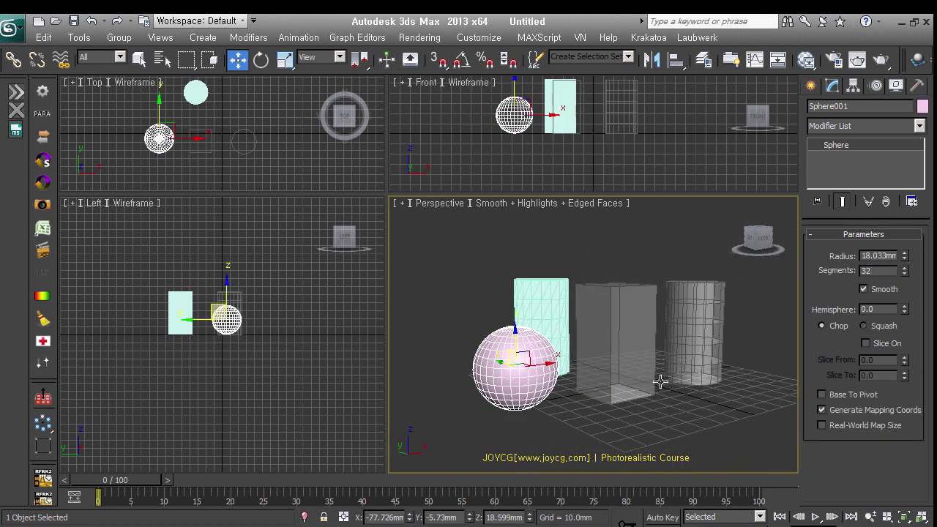
drag(905, 256, 905, 220)
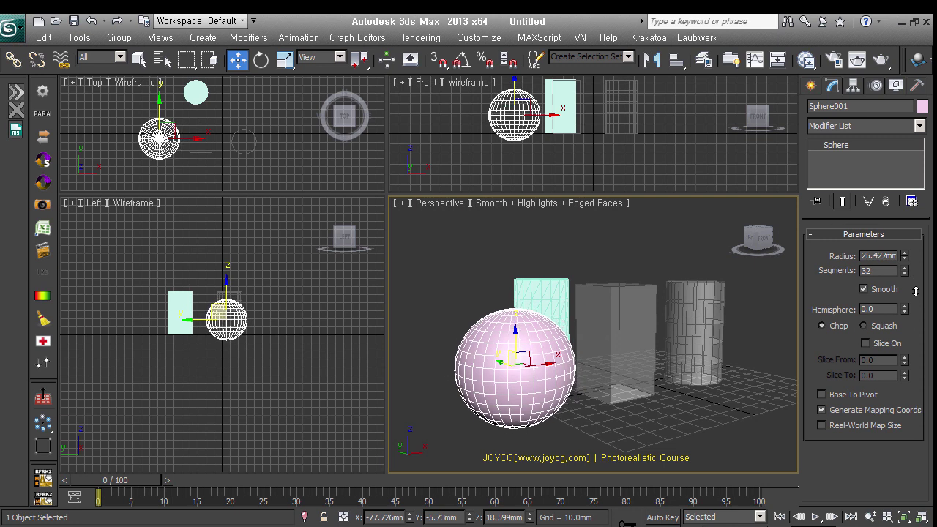
Step: Export the sphere as a V-Ray mesh over Box001.vrmesh, confirming the overwrite
alt+middle_drag(637, 410, 617, 441)
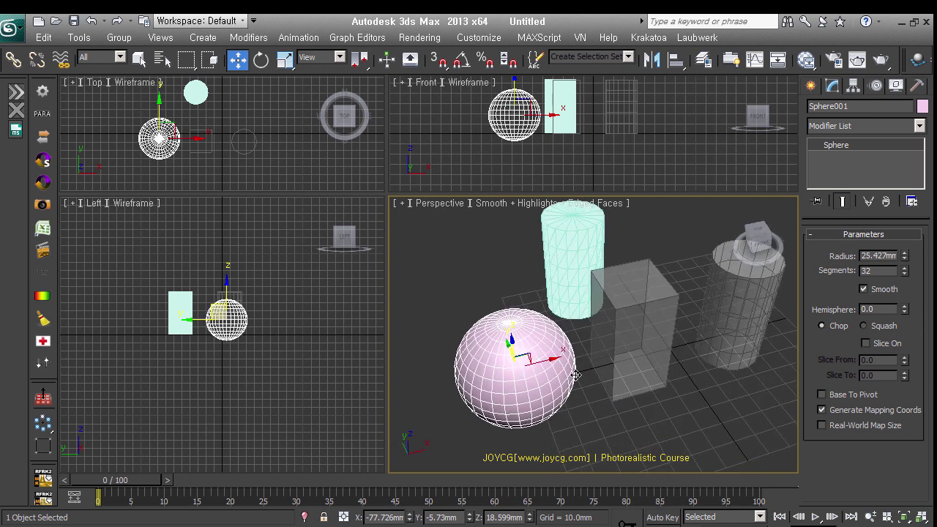
alt+middle_drag(576, 375, 603, 384)
right_click(601, 385)
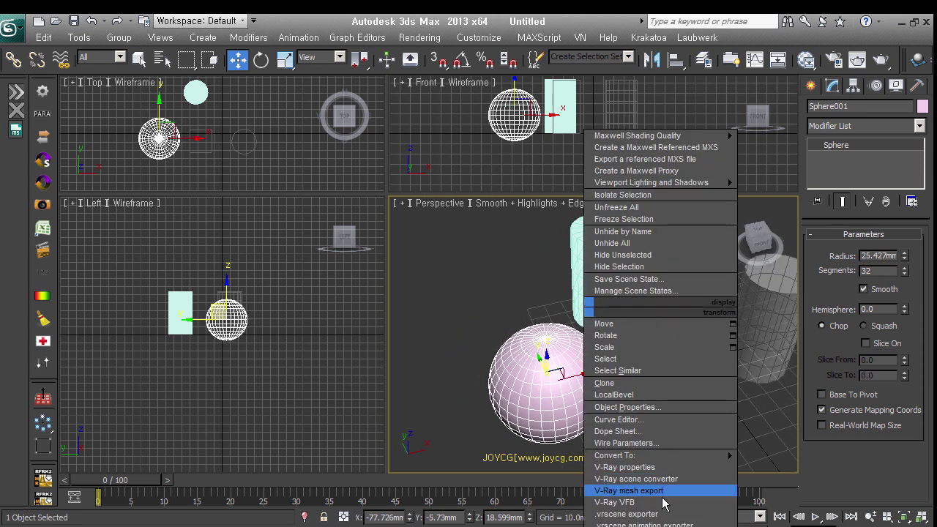
click(663, 493)
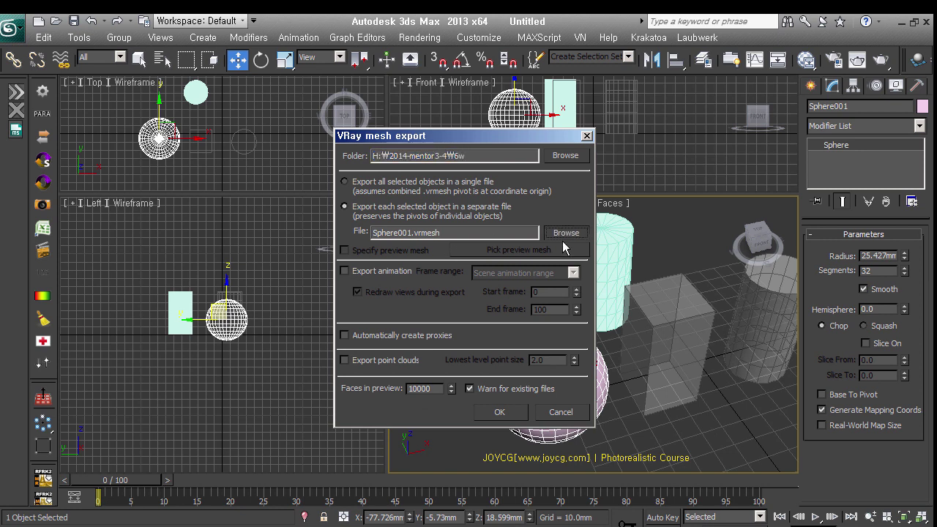
click(564, 233)
click(508, 240)
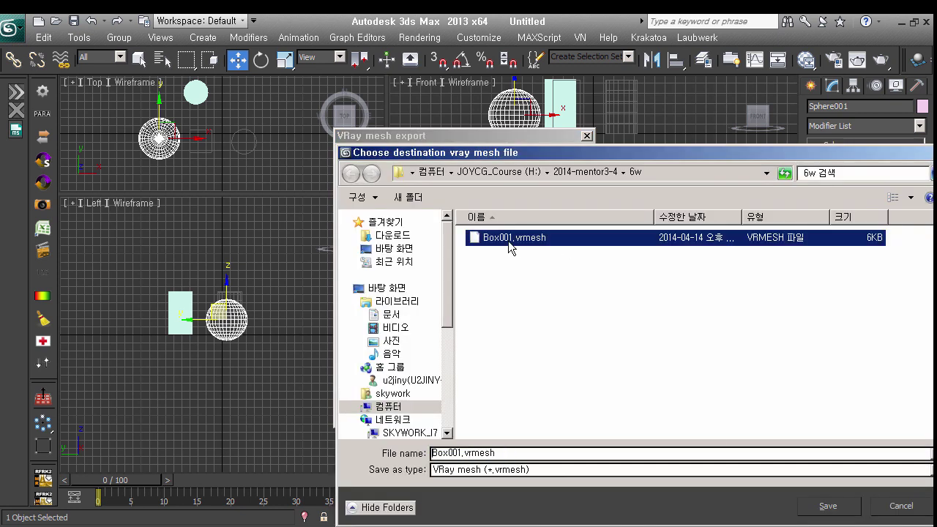
click(833, 511)
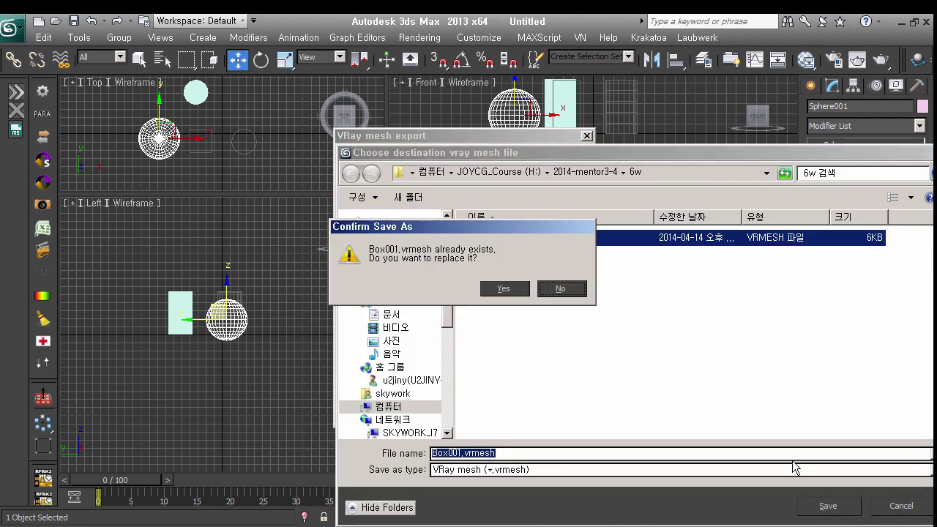
click(510, 288)
click(501, 416)
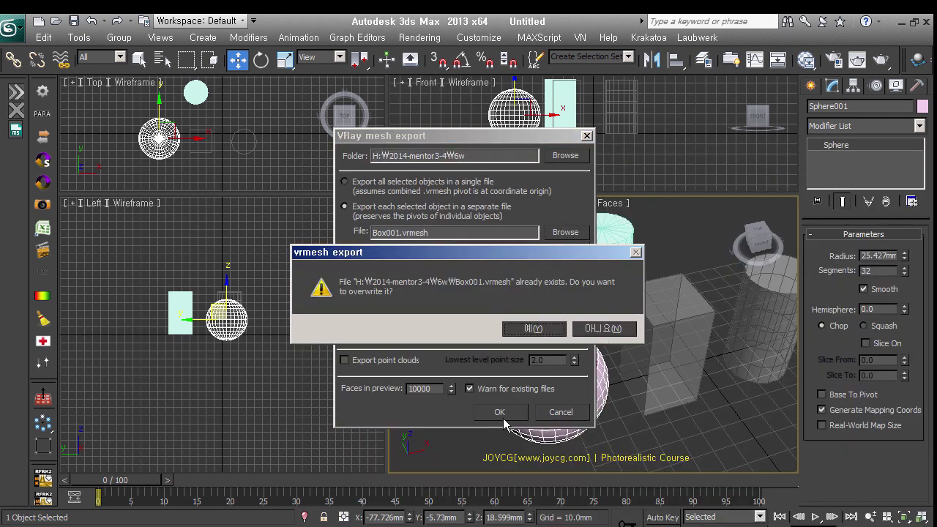
click(545, 328)
Step: Deselect the sphere and select the proxy object
click(629, 421)
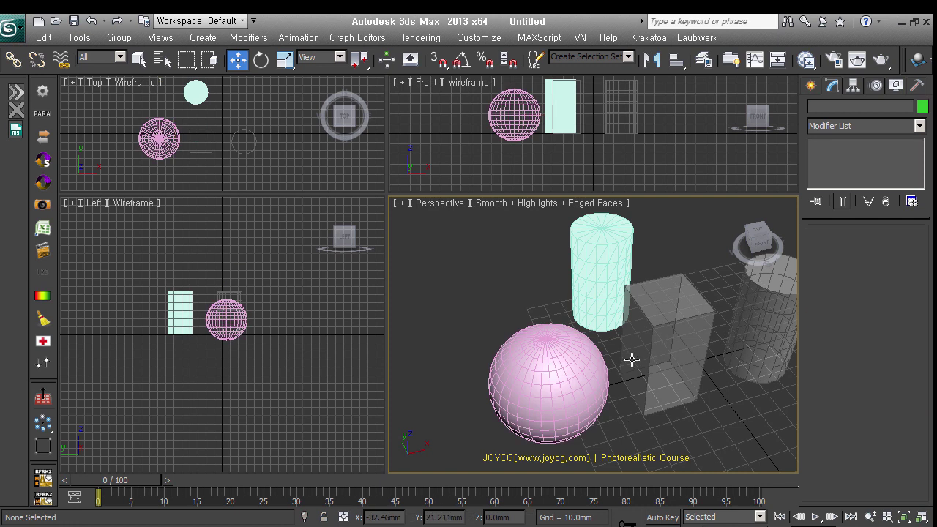
click(619, 279)
mouse_move(620, 278)
alt+middle_down()
mouse_move(582, 371)
mouse_move(606, 355)
alt+middle_up()
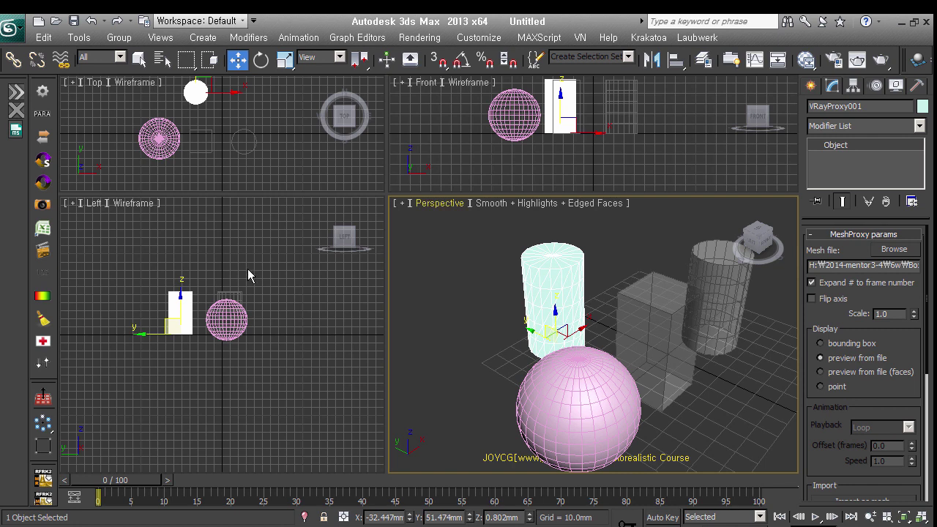
Step: Reload VRayProxy001 from Box001.vrmesh, check it in the viewport, then delete every object
click(901, 250)
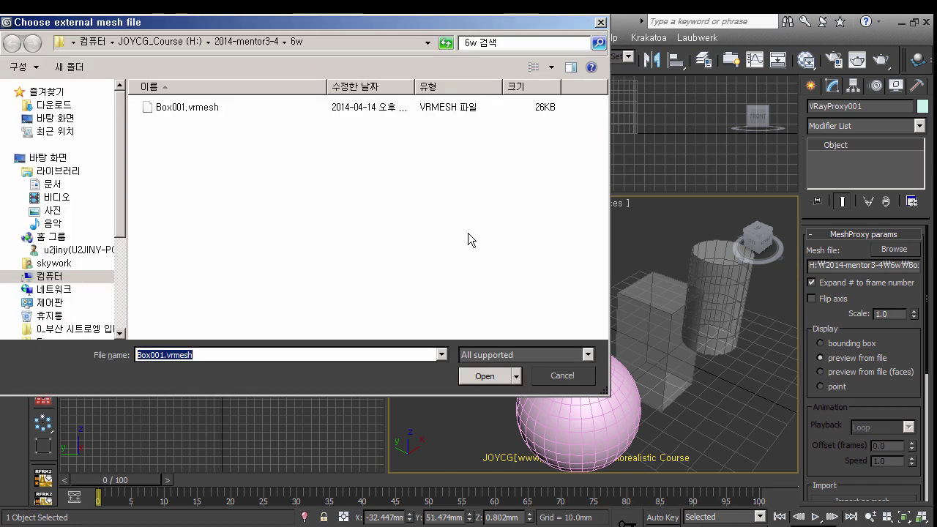
double_click(167, 111)
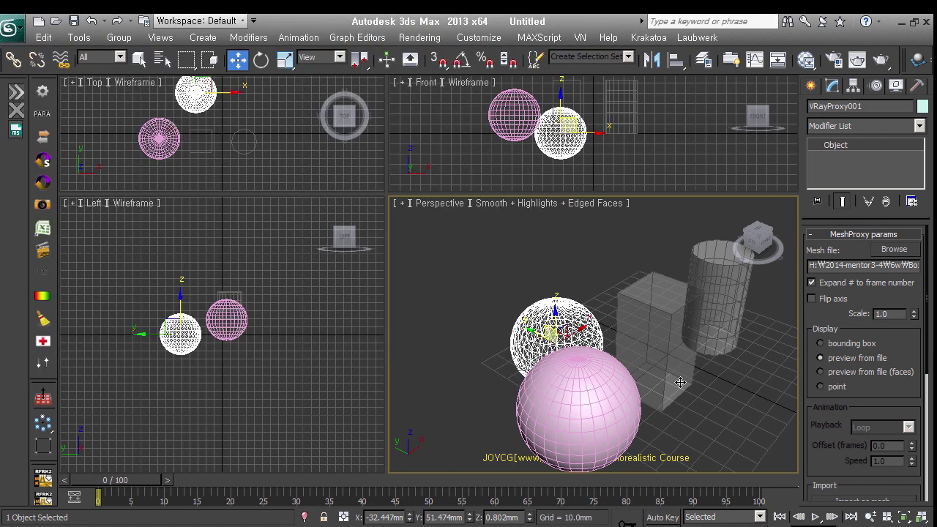
alt+middle_drag(623, 330, 741, 322)
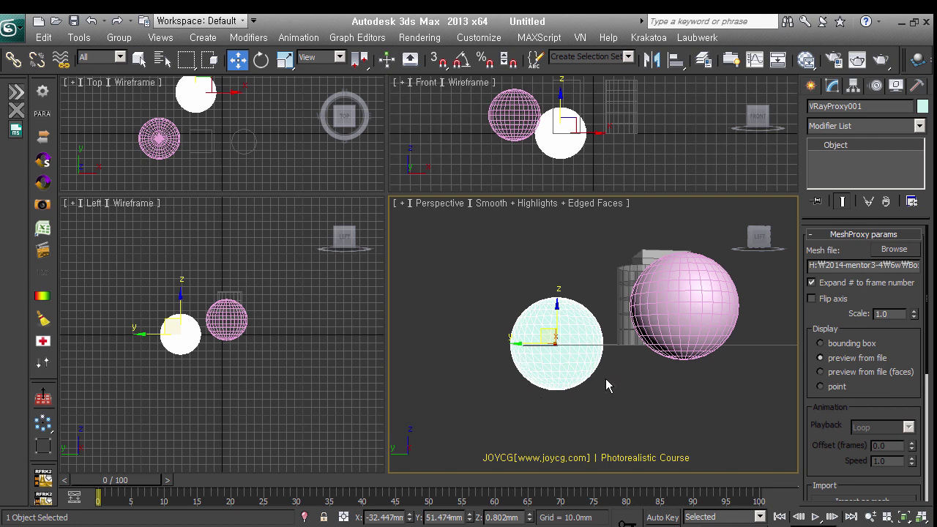
alt+middle_drag(606, 386, 573, 391)
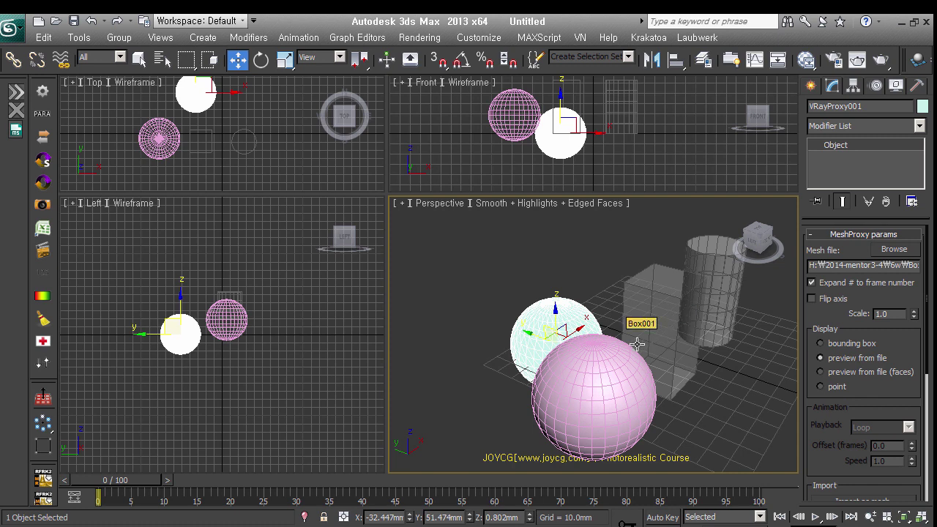
mouse_move(699, 389)
alt+middle_down()
mouse_move(576, 369)
mouse_move(623, 358)
alt+middle_up()
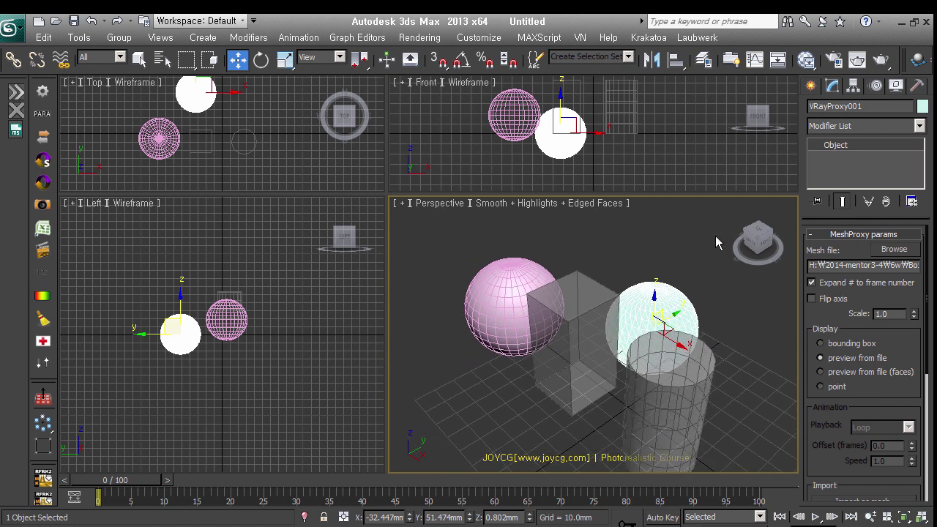
key(ctrl+a)
key(Delete)
Step: Open tomeVacchair.max without saving the current scene
key(z)
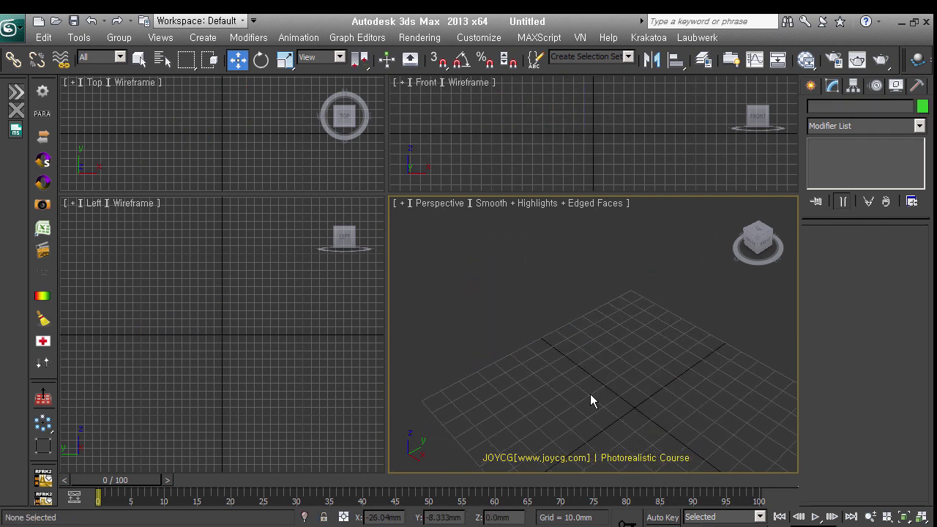
click(8, 28)
click(63, 141)
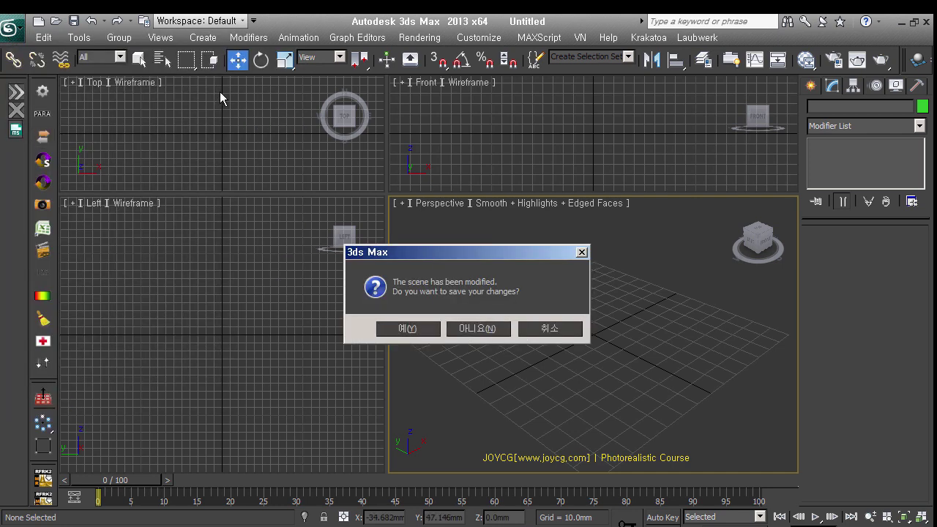
click(477, 328)
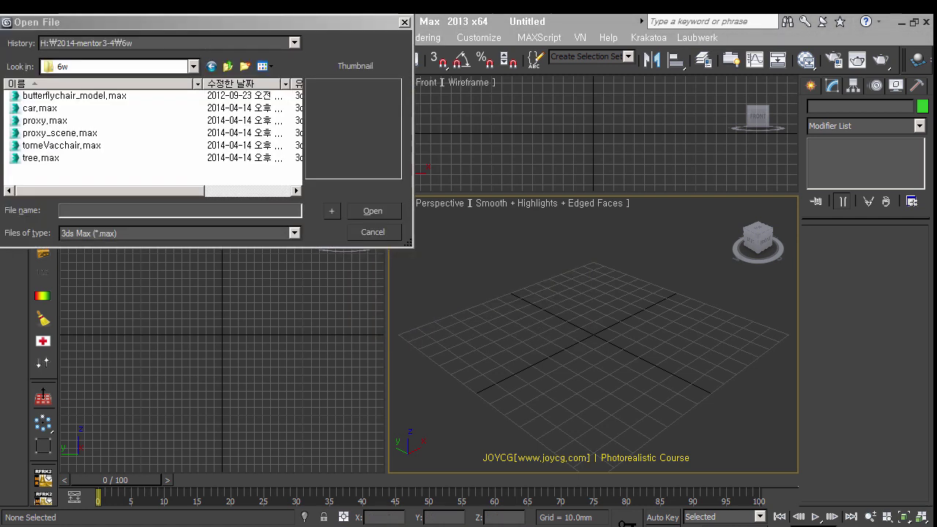
click(61, 145)
click(393, 215)
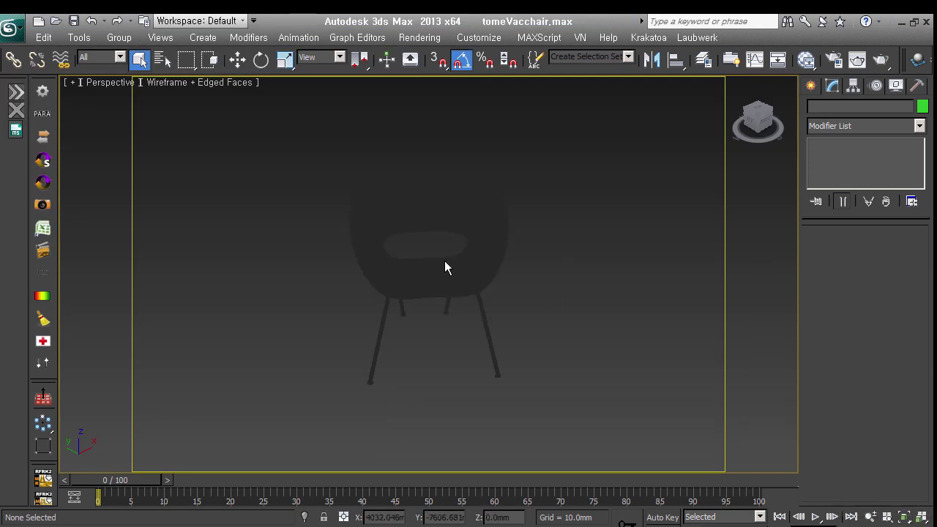
Step: Select the chair group and zoom all four views to fit it
click(455, 275)
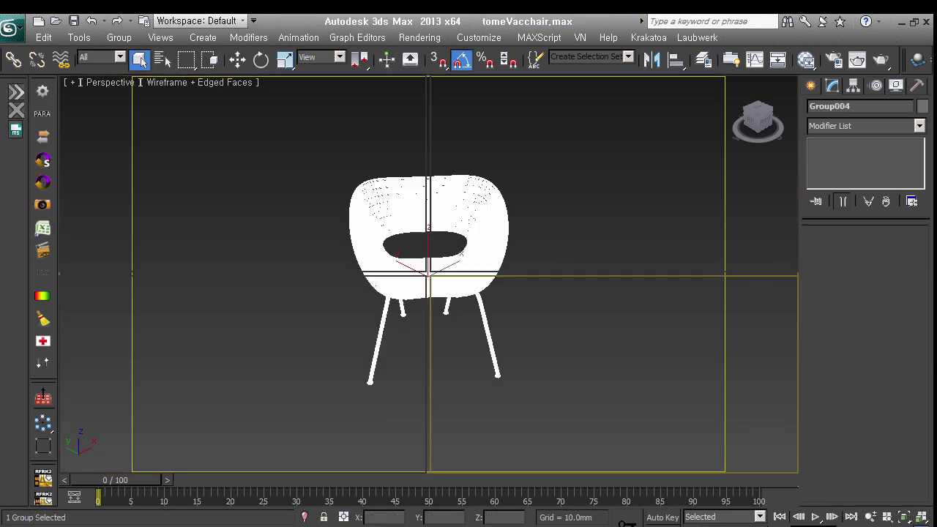
key(alt+w)
key(z)
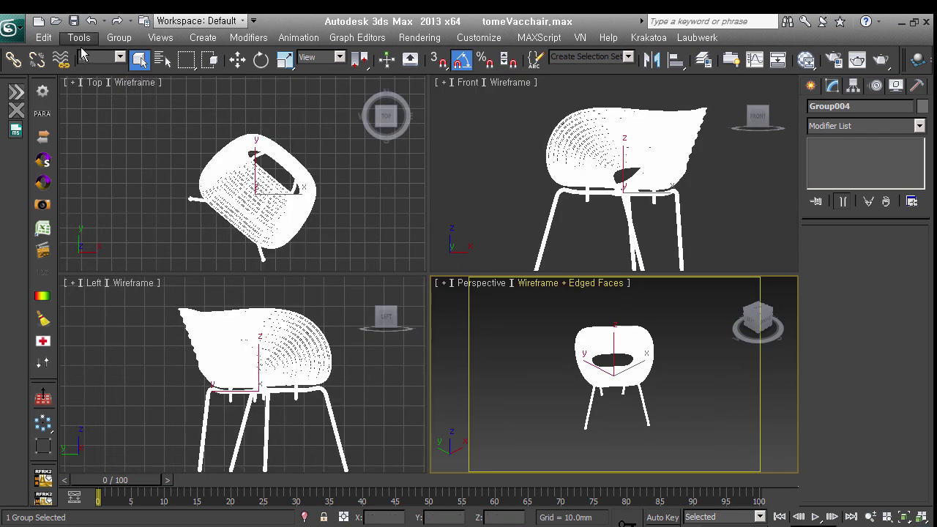
right_click(262, 60)
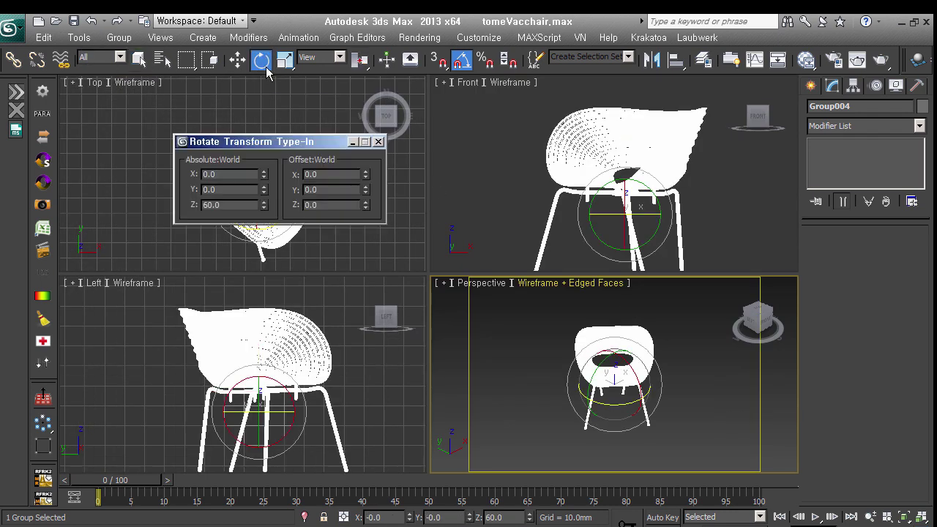
Step: Set the chair group's absolute rotation to 0 on X, Y and Z
click(378, 141)
click(638, 176)
right_click(650, 183)
click(659, 209)
Step: Reselect the chair group and reframe it in the front and perspective views
click(665, 208)
alt+middle_drag(665, 208, 637, 212)
key(f)
mouse_move(611, 357)
alt+middle_down()
mouse_move(653, 383)
mouse_move(615, 390)
alt+middle_up()
key(z)
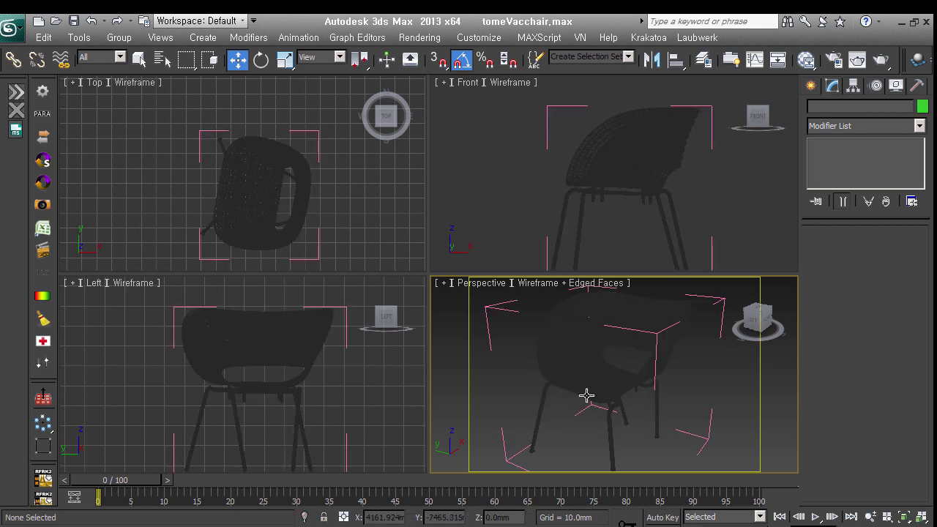
Step: Open the chair group and inspect the seat shell's nine modifiers and the legs
click(590, 395)
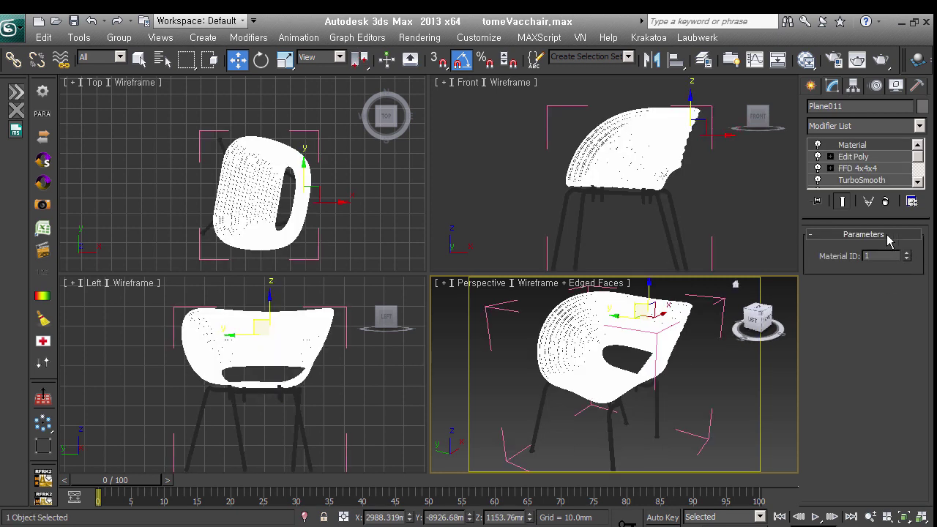
mouse_move(876, 219)
mouse_down()
mouse_move(883, 306)
mouse_move(879, 283)
mouse_up()
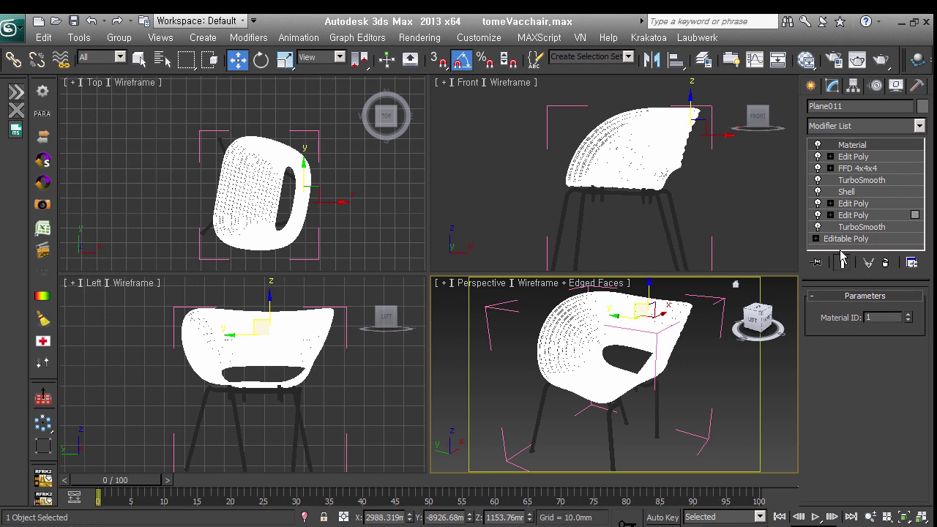
click(622, 456)
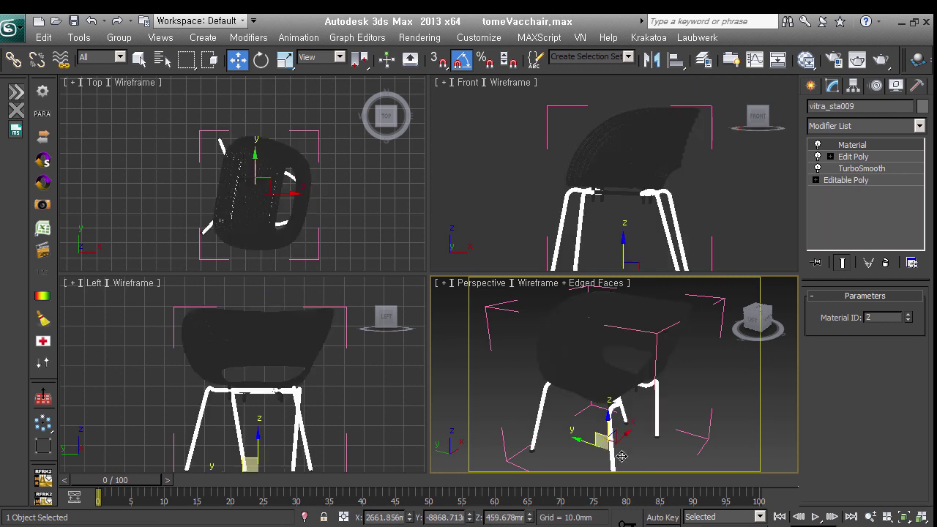
mouse_move(621, 456)
alt+middle_down()
mouse_move(731, 435)
mouse_move(694, 397)
mouse_move(632, 419)
alt+middle_up()
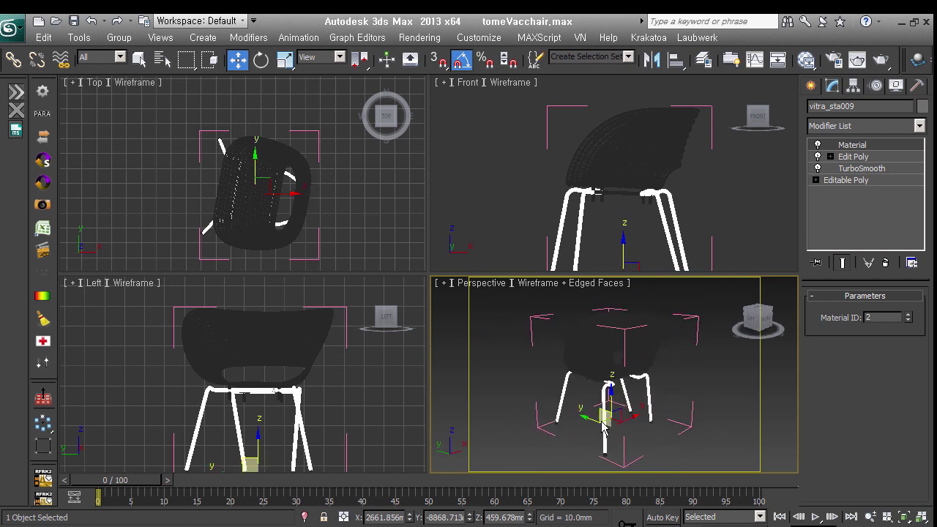
Step: Reselect the shell and legs from new angles, then show the VRay creation category
click(620, 375)
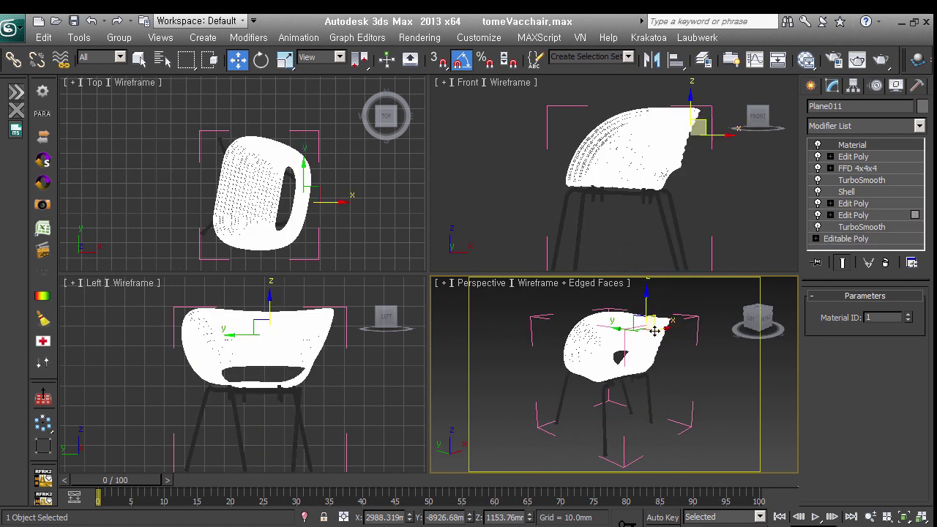
mouse_move(632, 337)
alt+middle_down()
mouse_move(680, 356)
mouse_move(622, 320)
alt+middle_up()
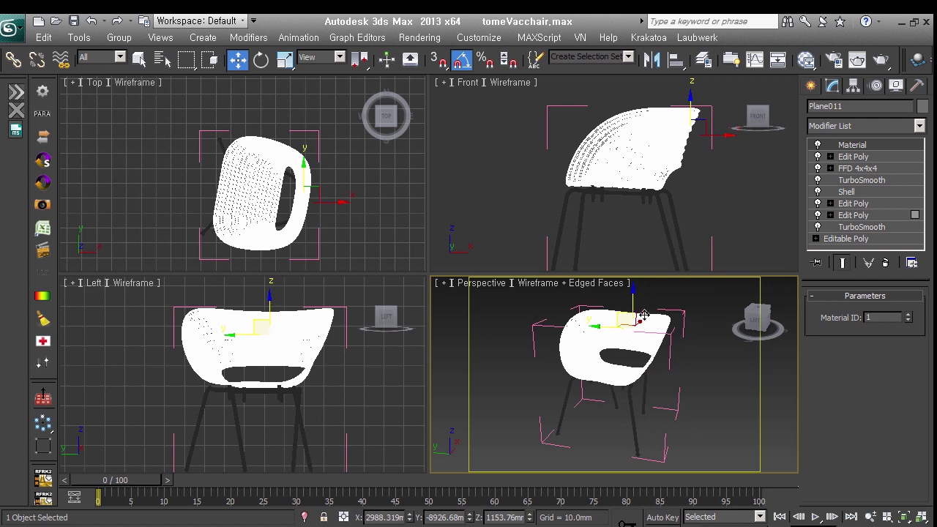
click(645, 442)
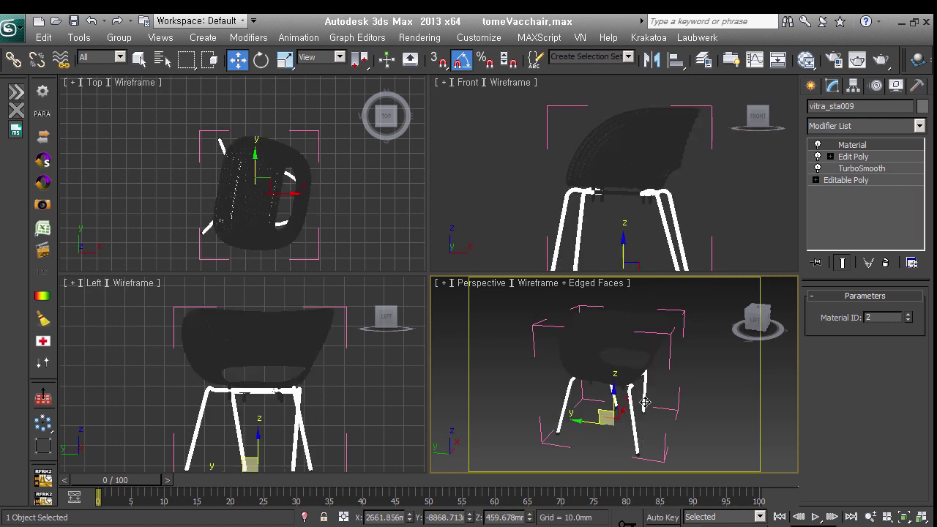
scroll(631, 199, down, 1)
scroll(634, 202, up, 1)
scroll(634, 203, up, 3)
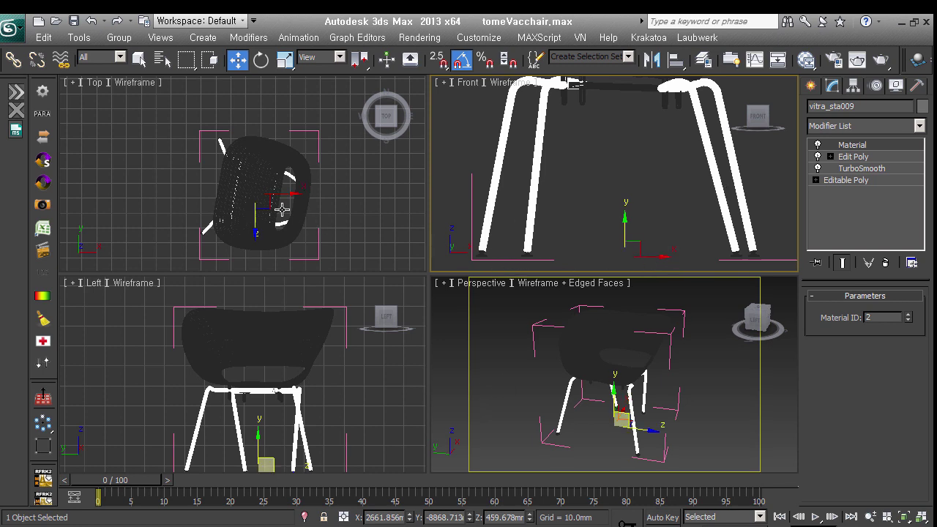
click(811, 86)
click(350, 234)
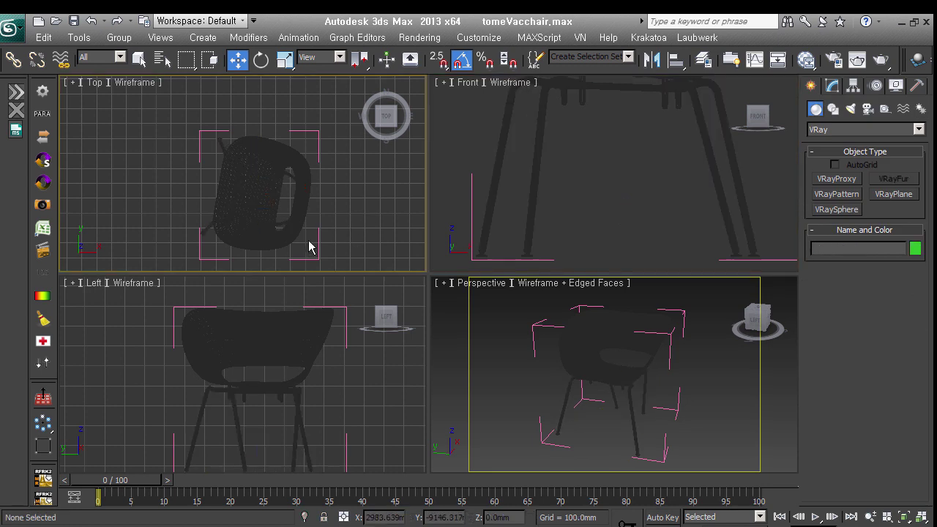
click(261, 238)
click(235, 155)
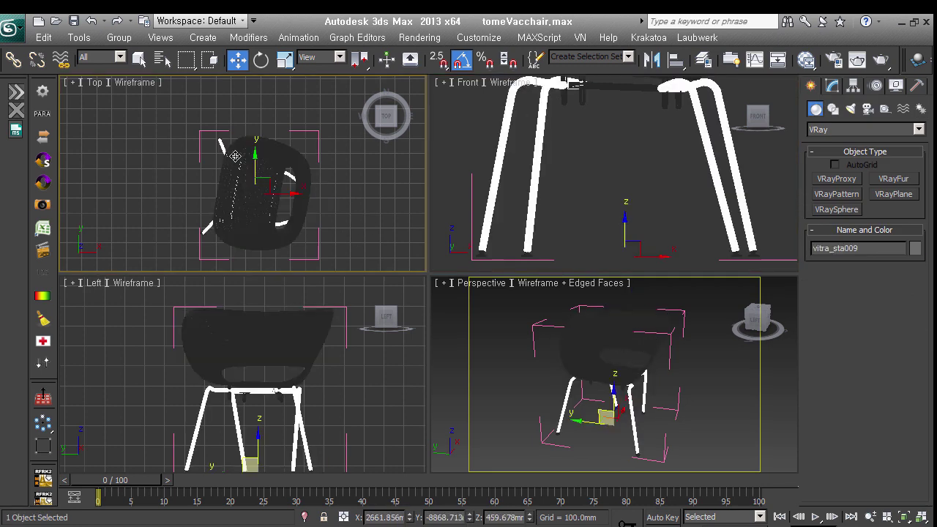
click(262, 60)
right_click(262, 60)
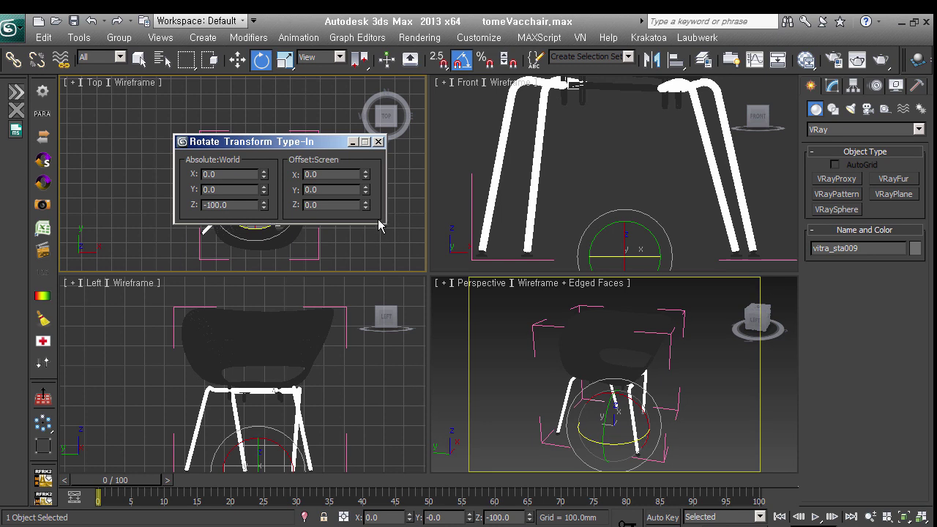
click(378, 142)
click(323, 142)
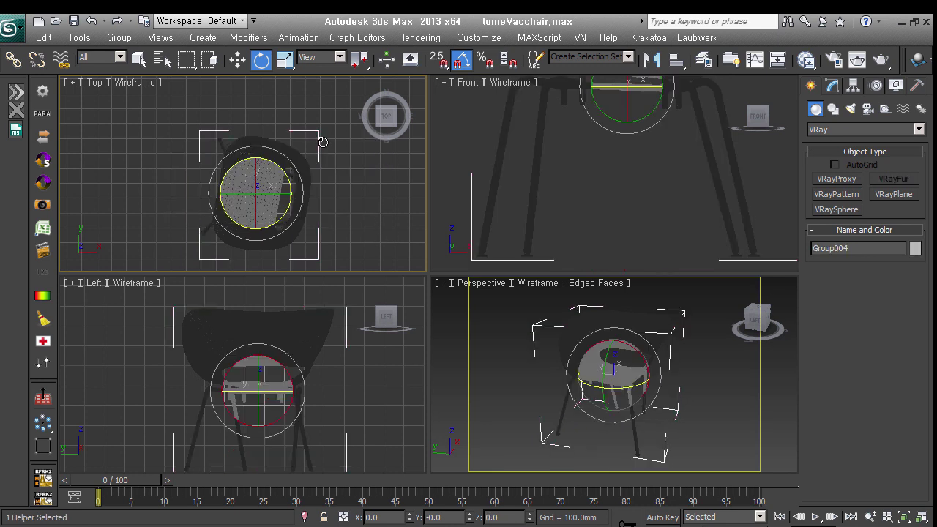
right_click(267, 67)
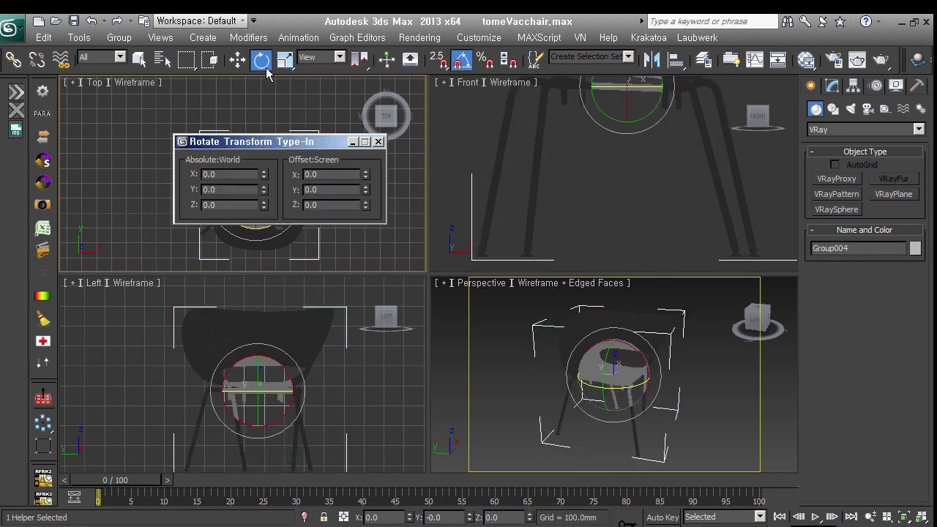
click(378, 141)
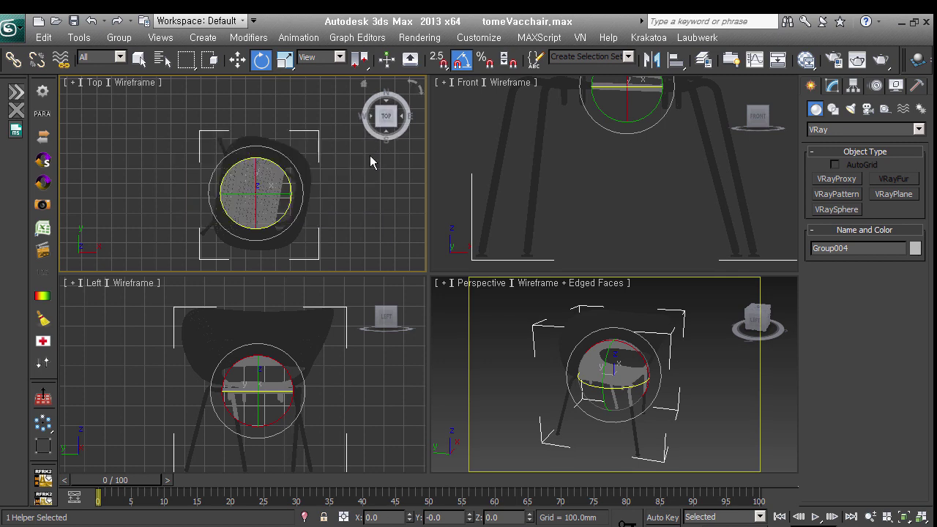
click(320, 160)
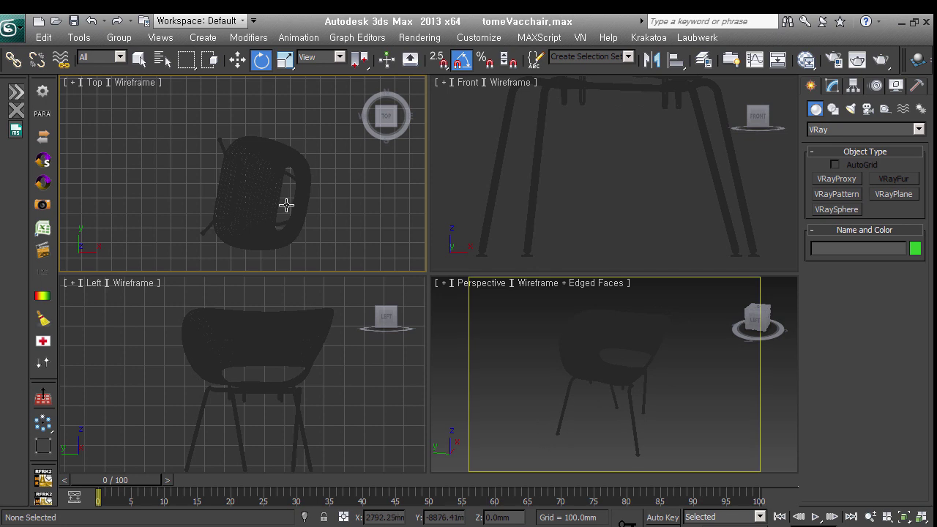
click(298, 187)
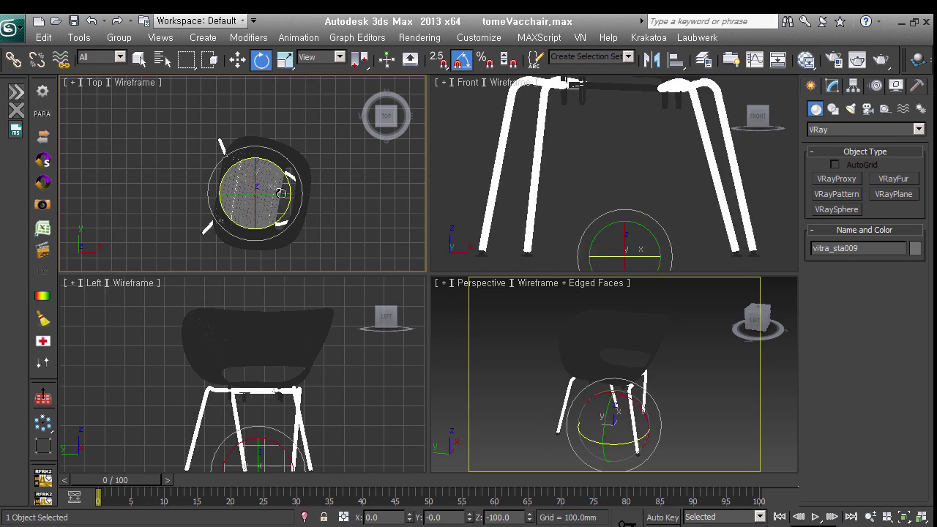
right_click(263, 65)
drag(270, 141, 486, 139)
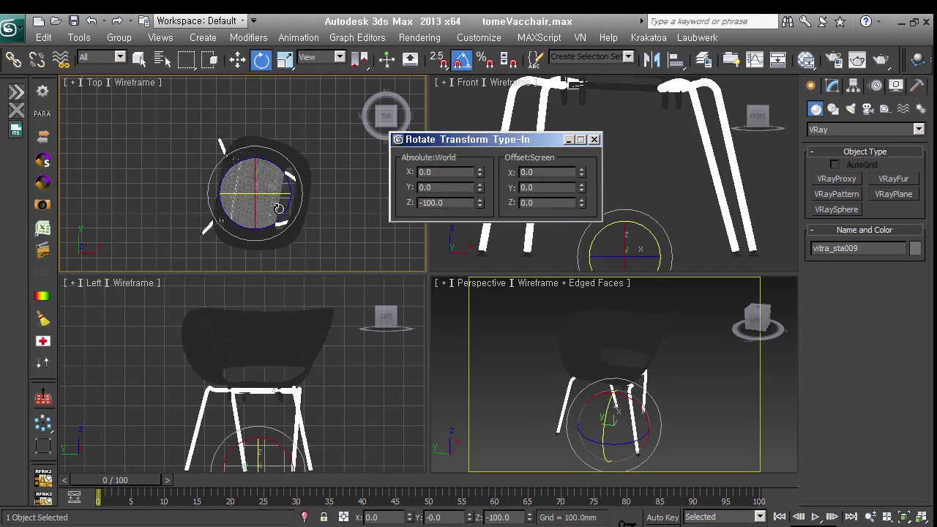
click(281, 162)
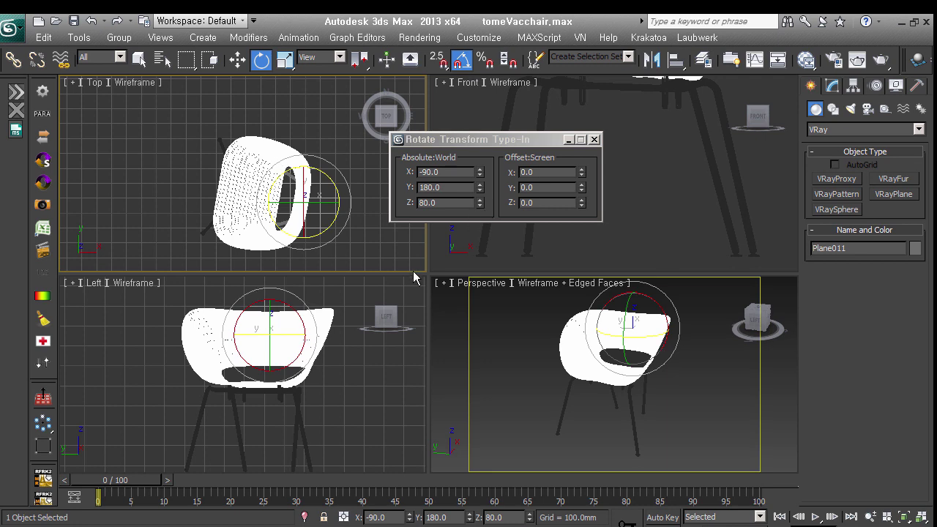
click(595, 140)
Step: Select all chair parts and rotate them on Z to sit square to the grid
right_click(282, 193)
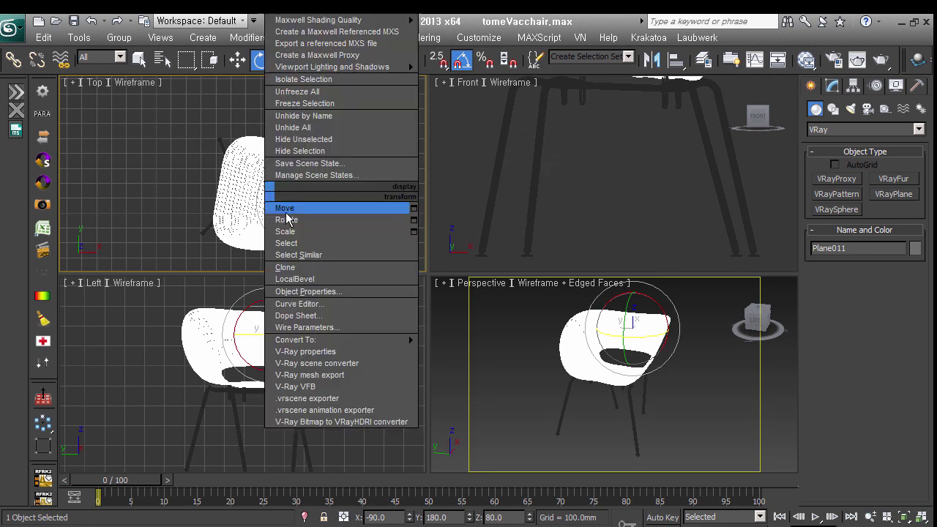
click(288, 202)
ctrl+click(204, 233)
right_click(256, 183)
click(289, 231)
drag(253, 181, 280, 248)
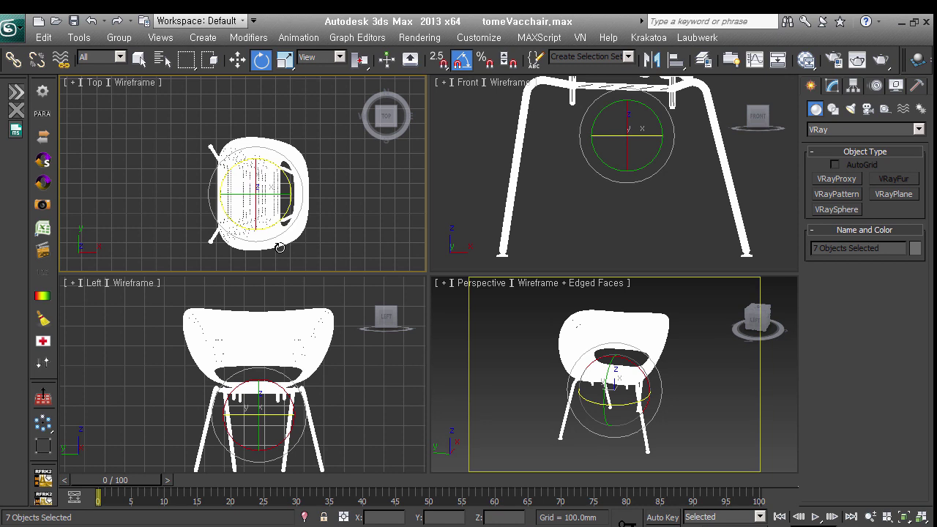
Step: Clear the selection and re-centre the chair in the front, left and top views
click(653, 209)
mouse_move(652, 209)
alt+middle_down()
mouse_move(653, 261)
mouse_move(641, 110)
alt+middle_up()
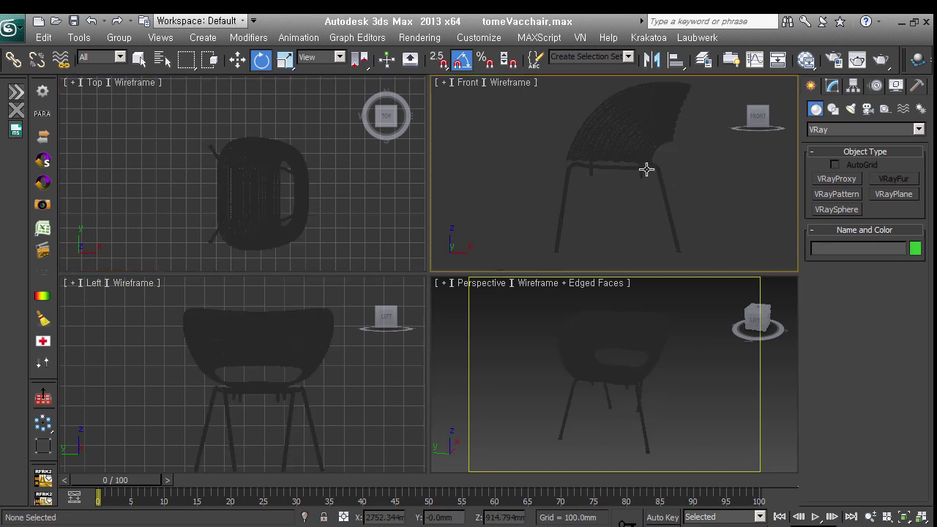
middle_drag(278, 383, 252, 381)
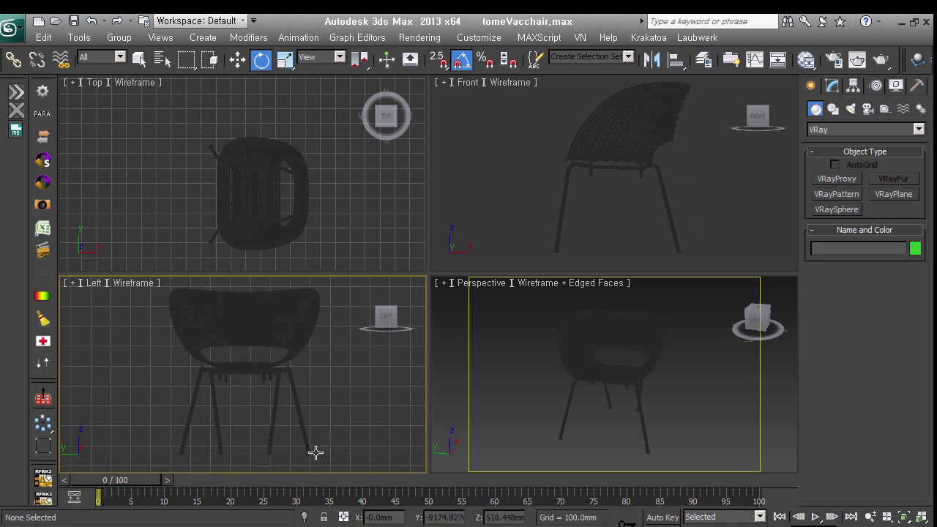
middle_drag(314, 252, 300, 215)
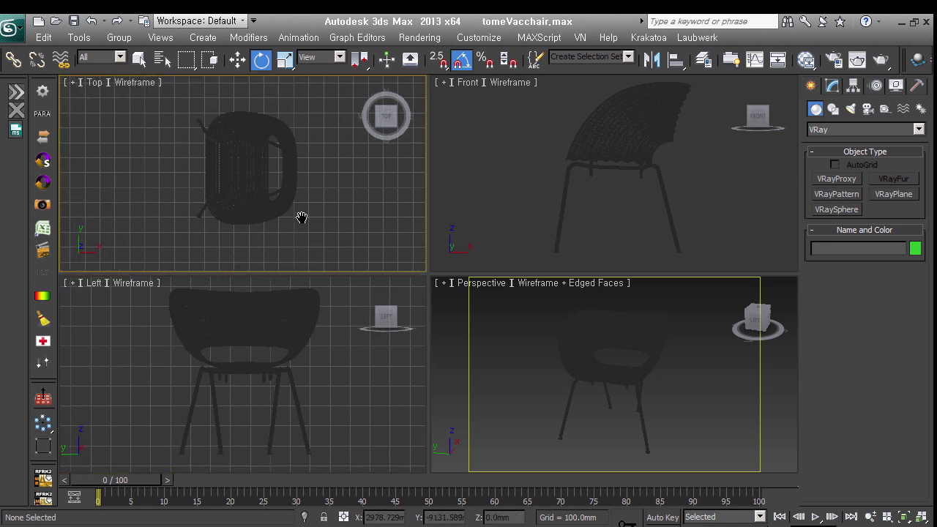
Step: Select all seven chair objects and Shift-drag a copy right along X in Top view
click(623, 142)
right_click(623, 142)
click(659, 206)
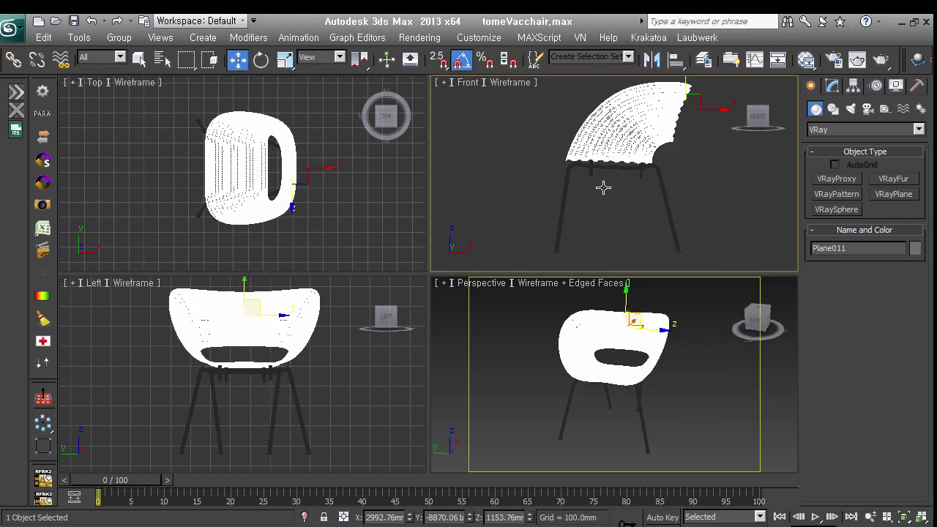
click(618, 233)
mouse_move(733, 265)
mouse_down()
mouse_move(523, 136)
mouse_move(503, 84)
mouse_up()
right_click(356, 188)
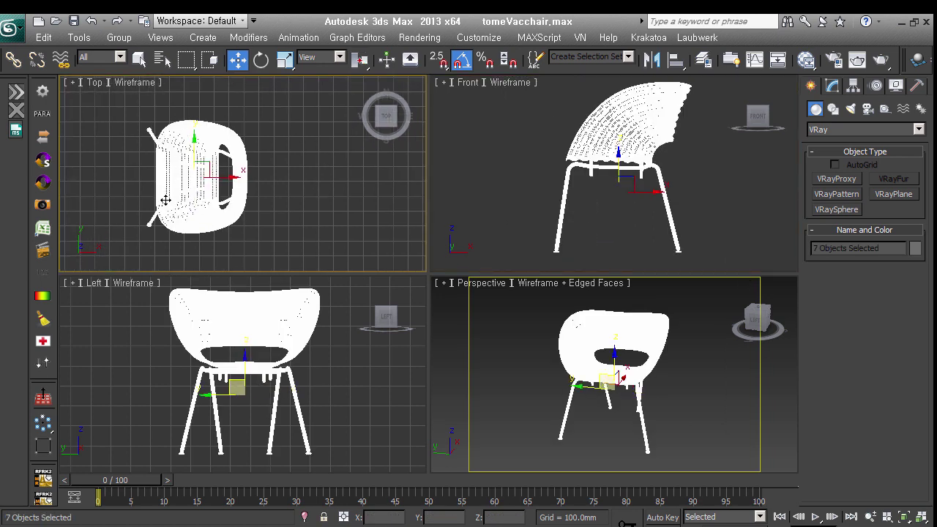
shift+drag(234, 189, 394, 202)
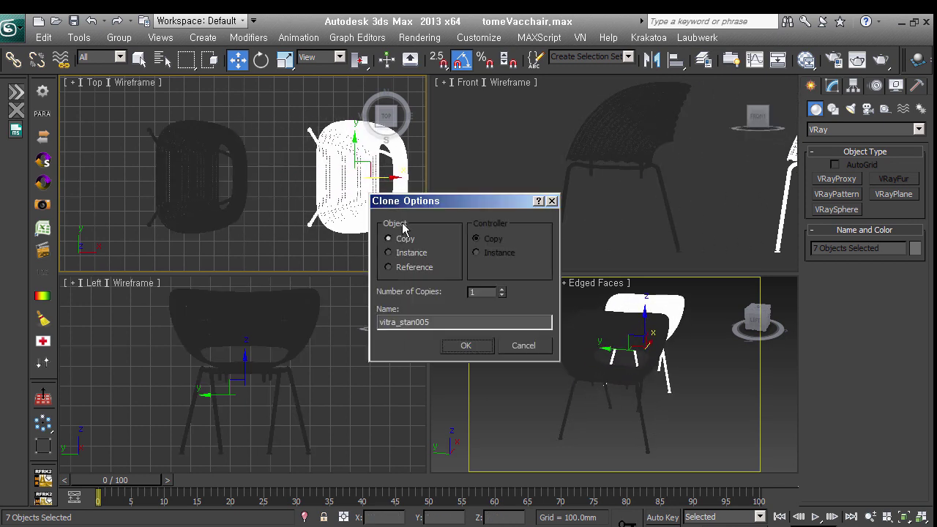
Step: Confirm the clone as an independent Copy and select a leg of the copied chair
click(479, 348)
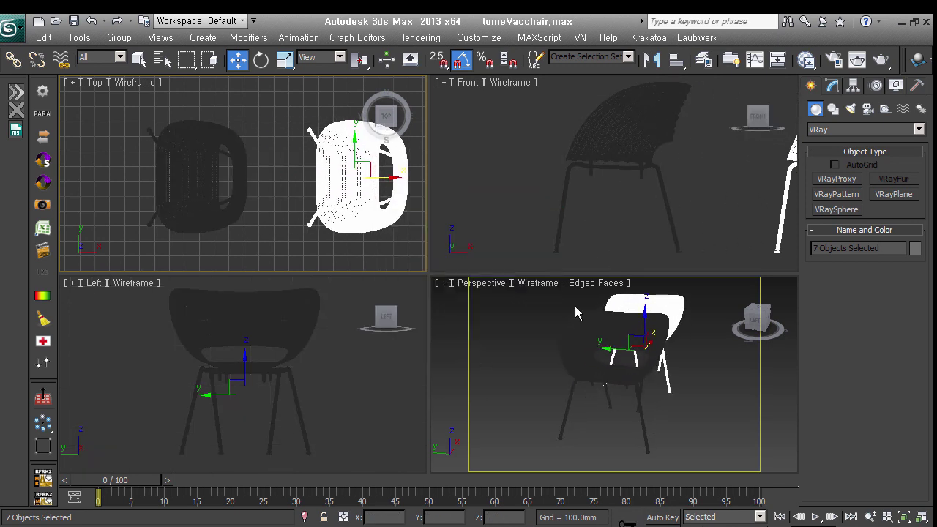
middle_drag(659, 226, 497, 237)
click(665, 241)
click(734, 230)
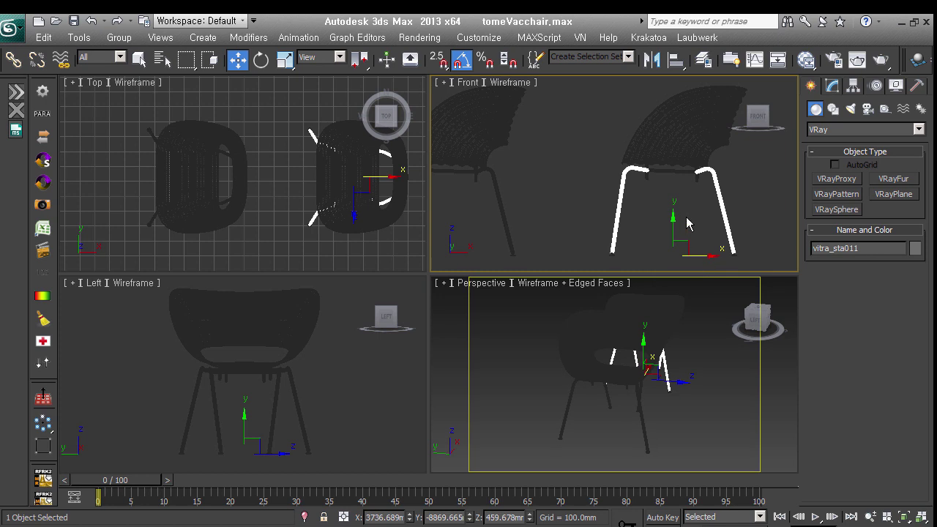
Step: Switch the Create panel's geometry list to Standard Primitives
click(833, 109)
click(815, 109)
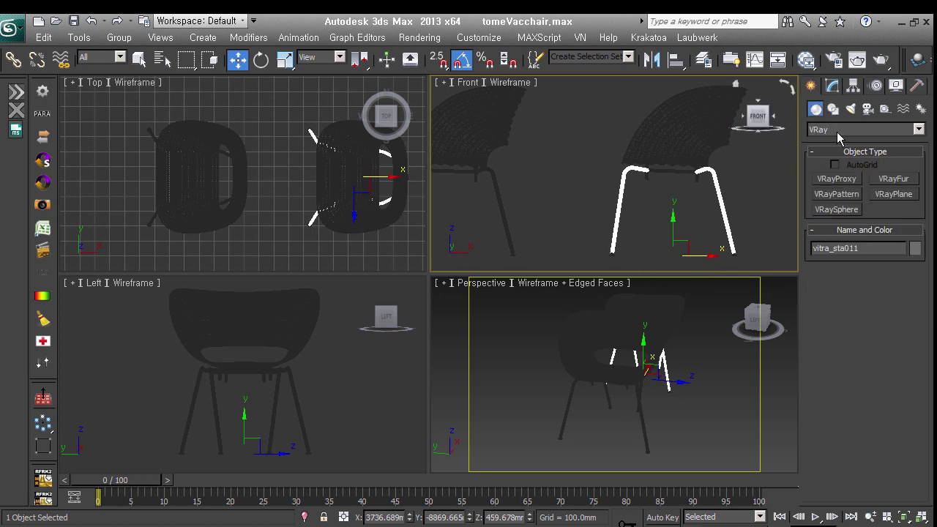
click(842, 130)
scroll(848, 163, up, 2)
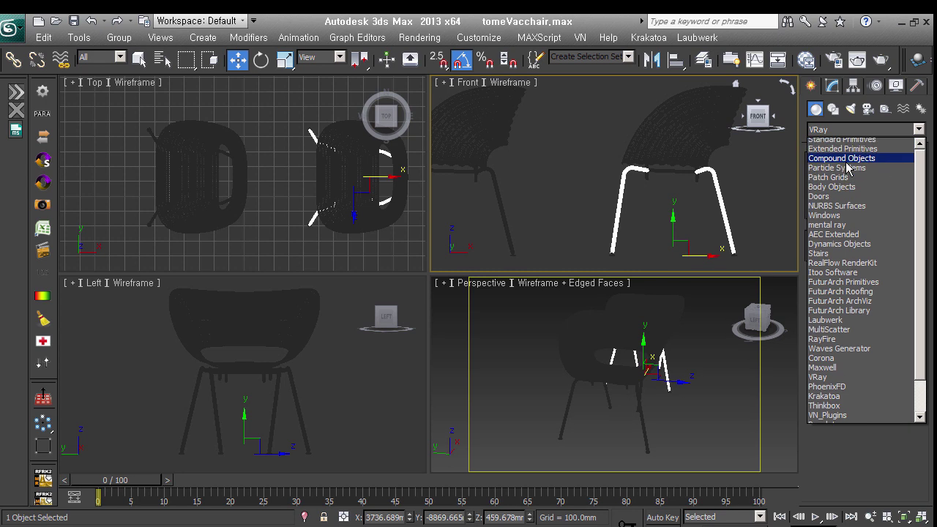
click(831, 143)
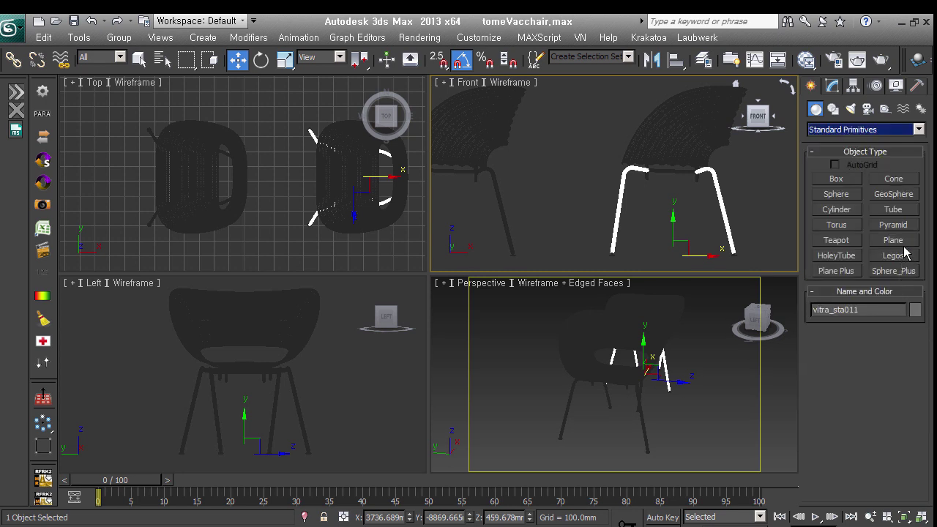
Step: Create a small plane, Plane013, near the copied chair's legs
click(904, 244)
drag(696, 440, 694, 423)
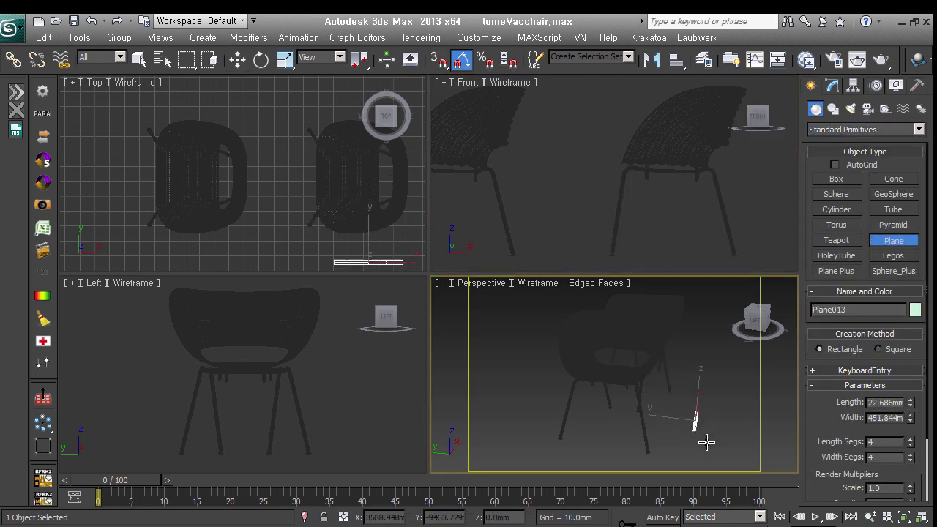
right_click(732, 220)
Step: Align Plane013 to the chair leg in X and Y, then its height minimum to minimum
key(alt+a)
click(730, 223)
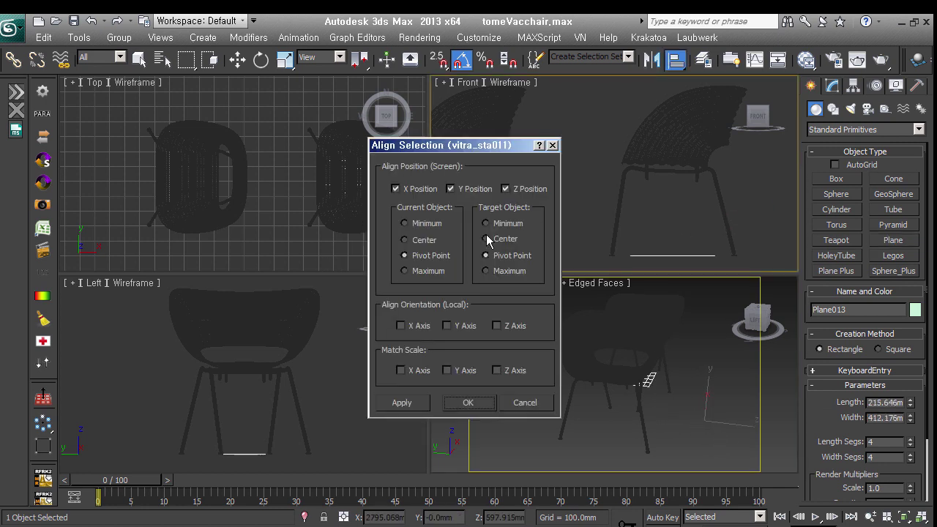
click(525, 403)
right_click(289, 209)
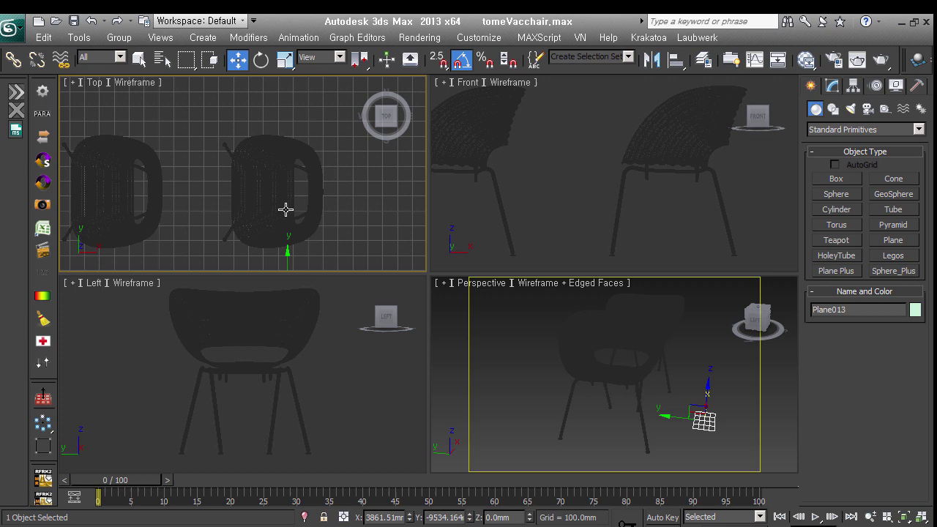
key(alt+a)
click(311, 179)
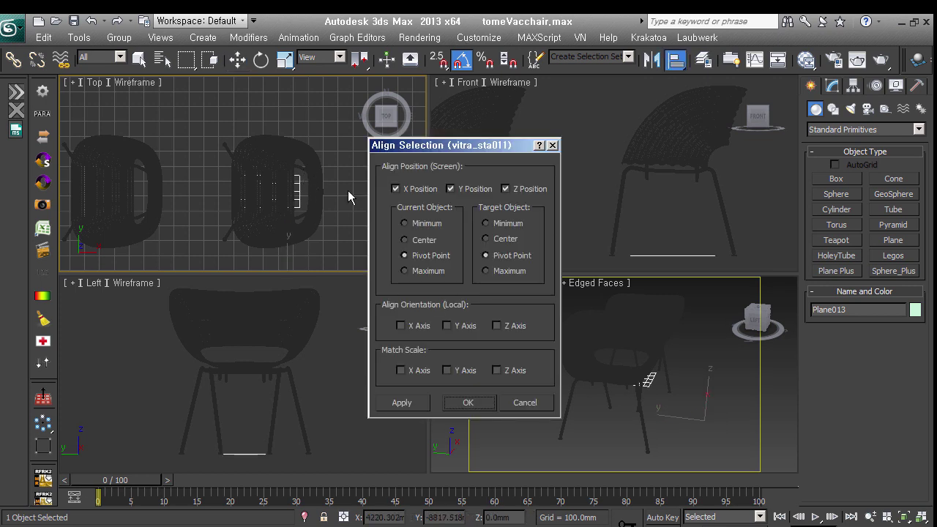
click(511, 190)
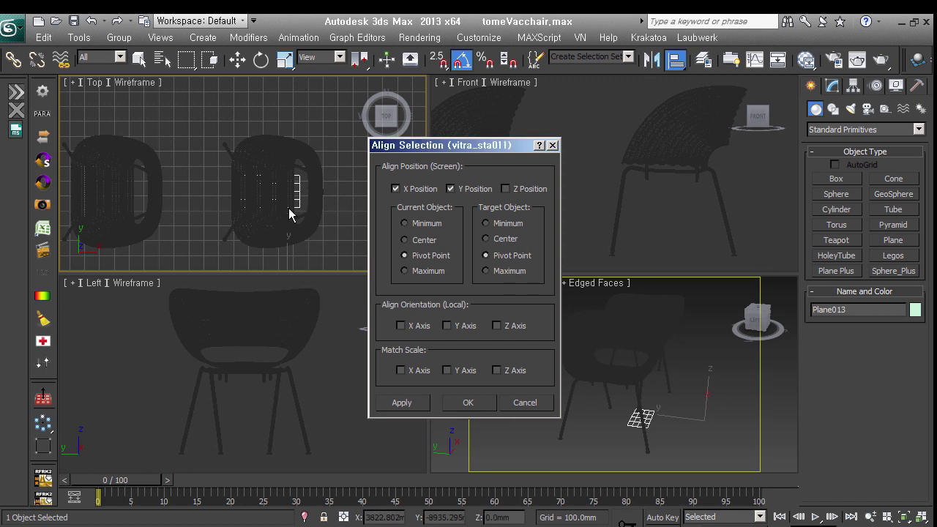
click(422, 408)
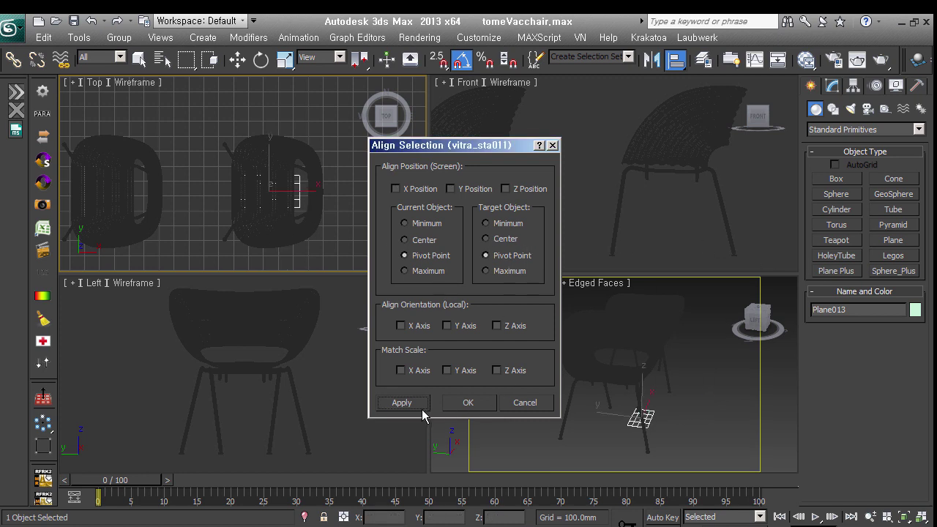
click(524, 191)
click(504, 226)
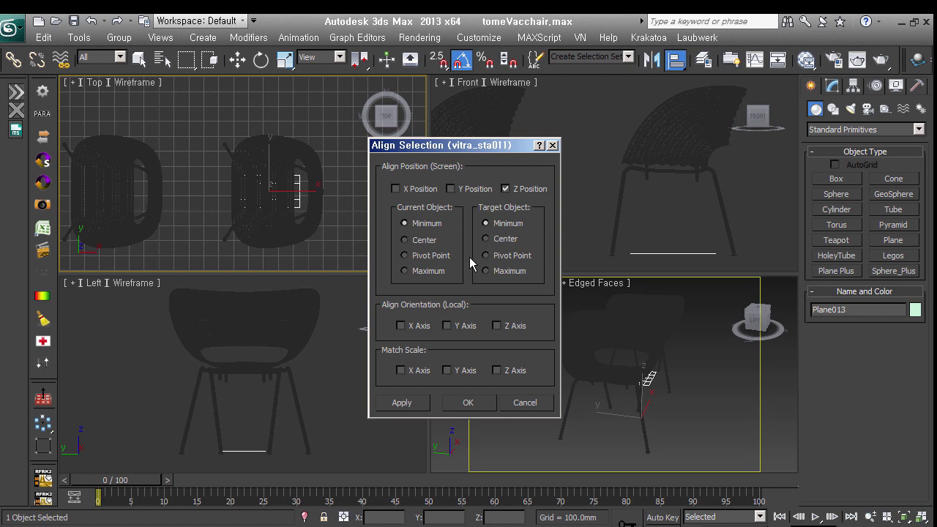
click(485, 407)
Step: Re-align Plane013's height to the chair frame, bottom to bottom
scroll(615, 237, up, 5)
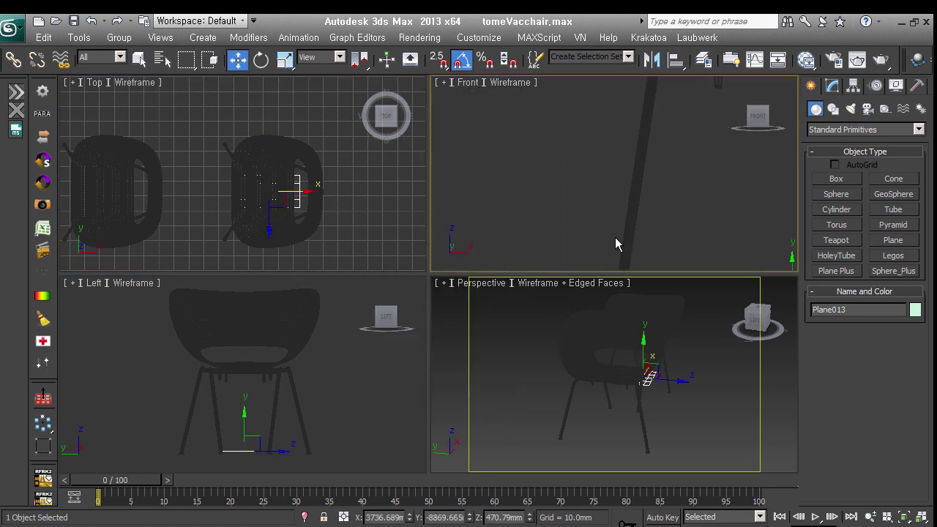
scroll(609, 225, up, 2)
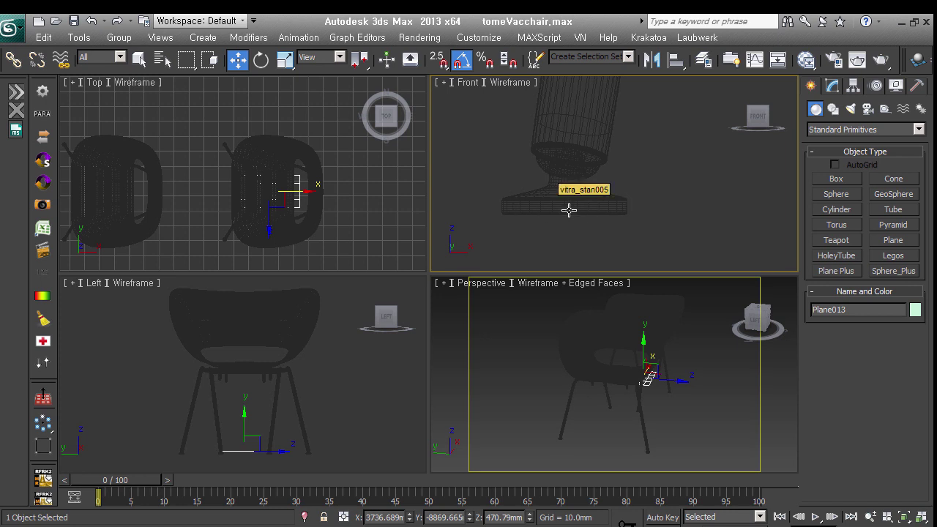
scroll(299, 199, up, 2)
scroll(273, 198, up, 2)
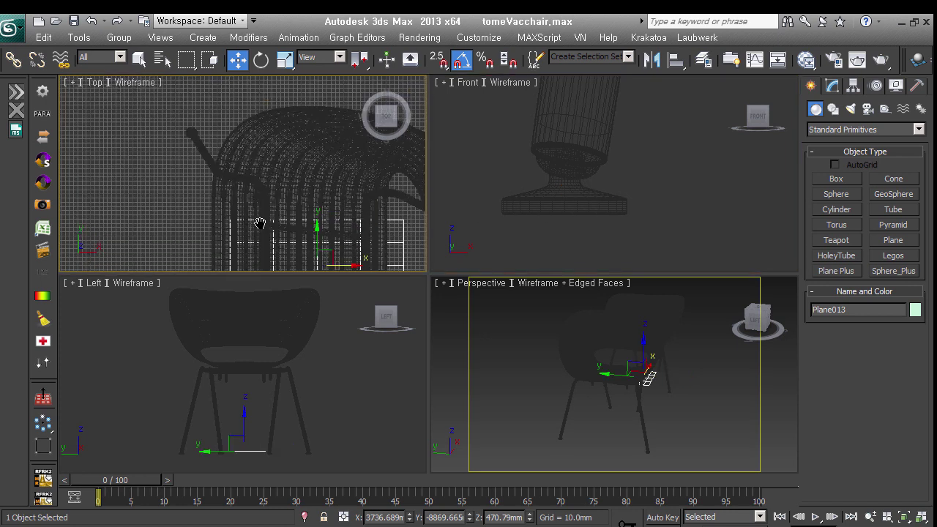
scroll(249, 208, up, 2)
key(alt+a)
click(219, 159)
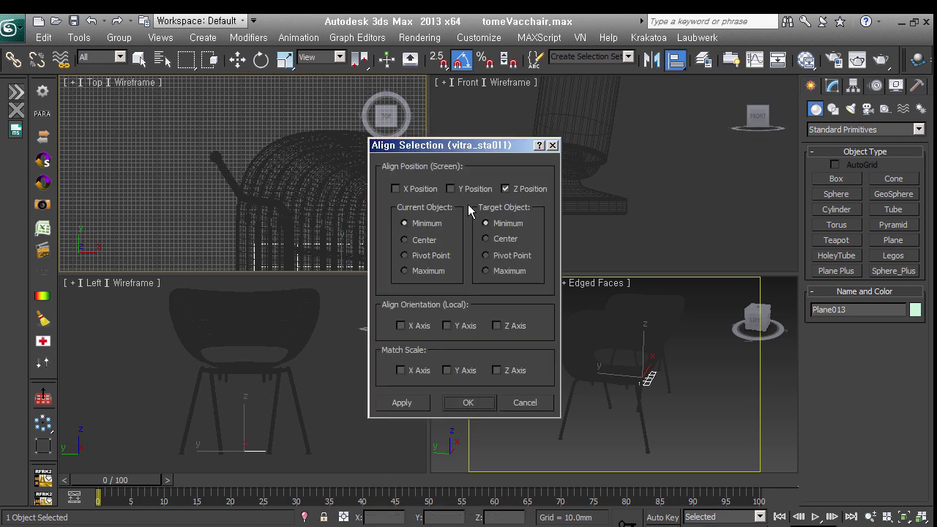
click(478, 407)
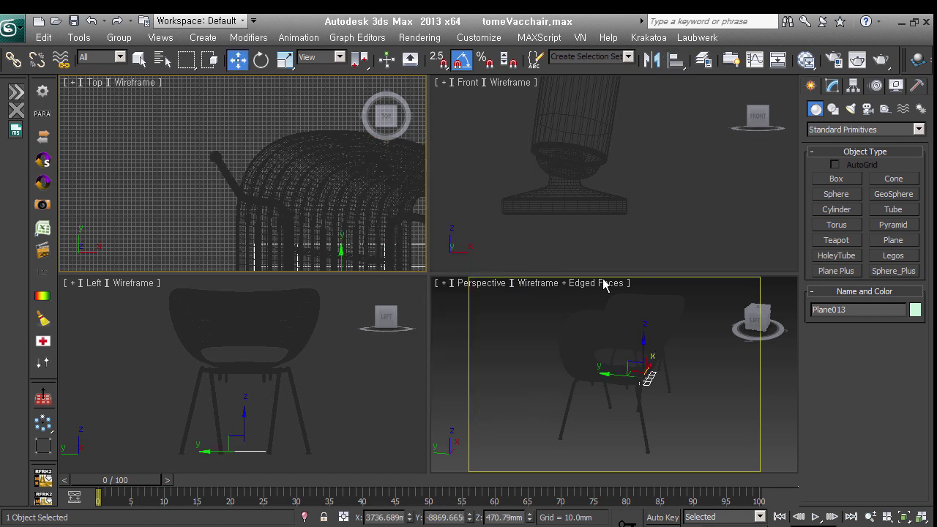
scroll(563, 203, up, 2)
scroll(512, 213, up, 2)
scroll(483, 225, up, 1)
key(alt+a)
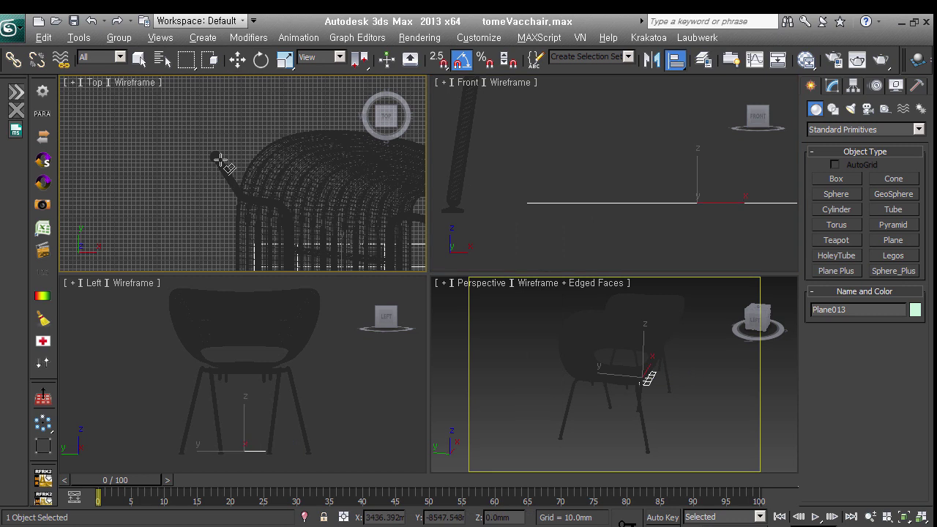
click(220, 160)
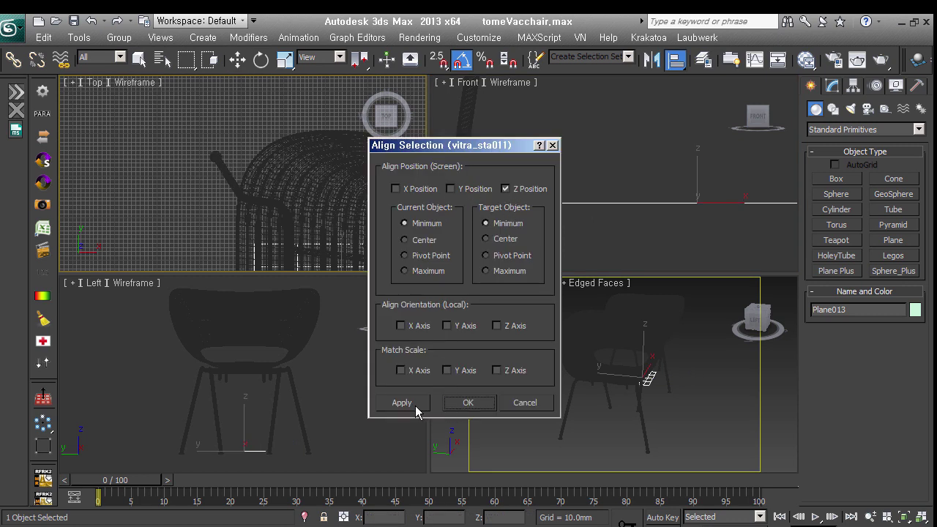
click(459, 407)
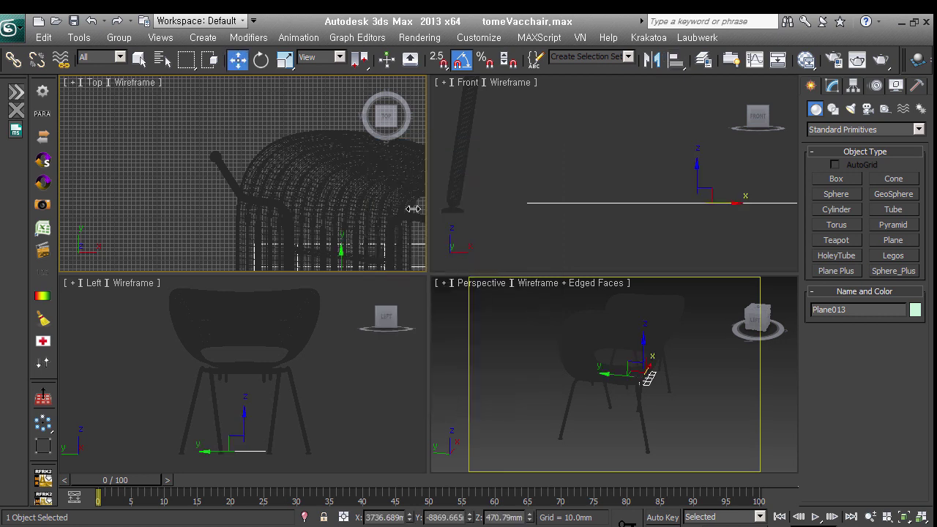
scroll(224, 161, up, 5)
Step: Align Plane013's Y position to vitra_stan005's foot glides, minimum to minimum, in Front view
key(alt+a)
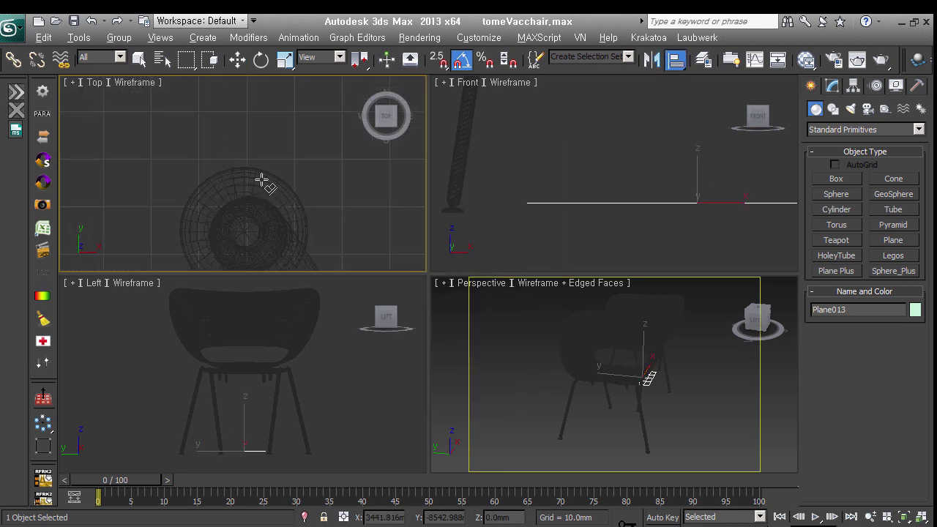
click(262, 180)
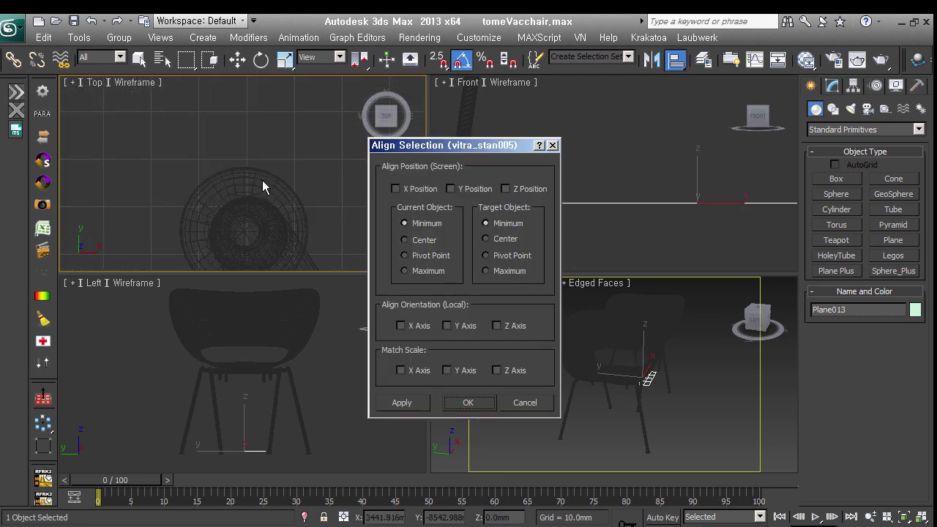
click(471, 408)
mouse_move(639, 223)
middle_down()
mouse_move(591, 186)
mouse_move(694, 180)
middle_up()
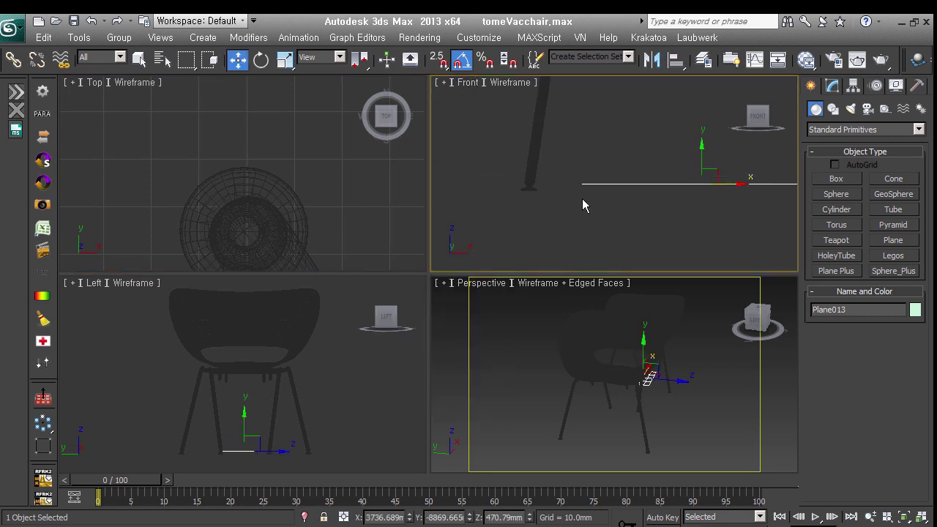
key(alt+a)
click(534, 196)
click(486, 189)
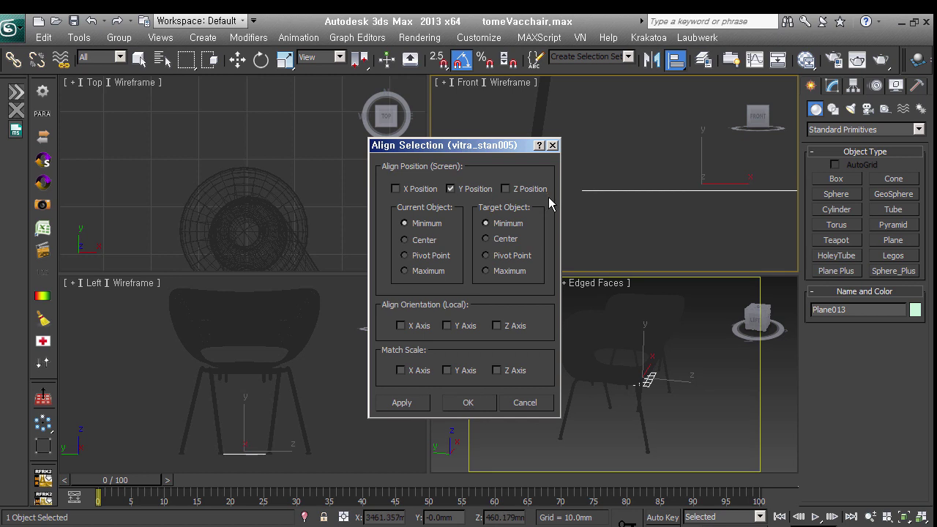
click(495, 400)
middle_drag(619, 203, 606, 215)
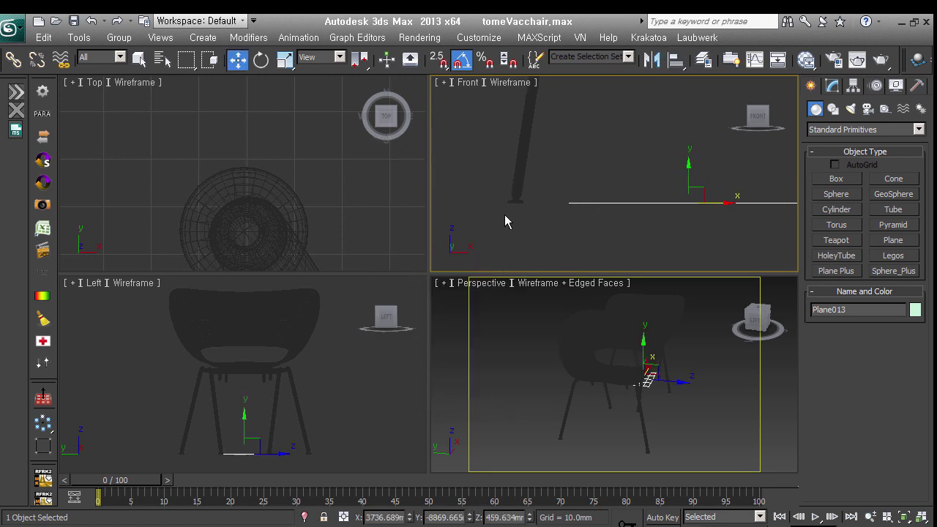
scroll(245, 190, up, 3)
scroll(259, 178, up, 2)
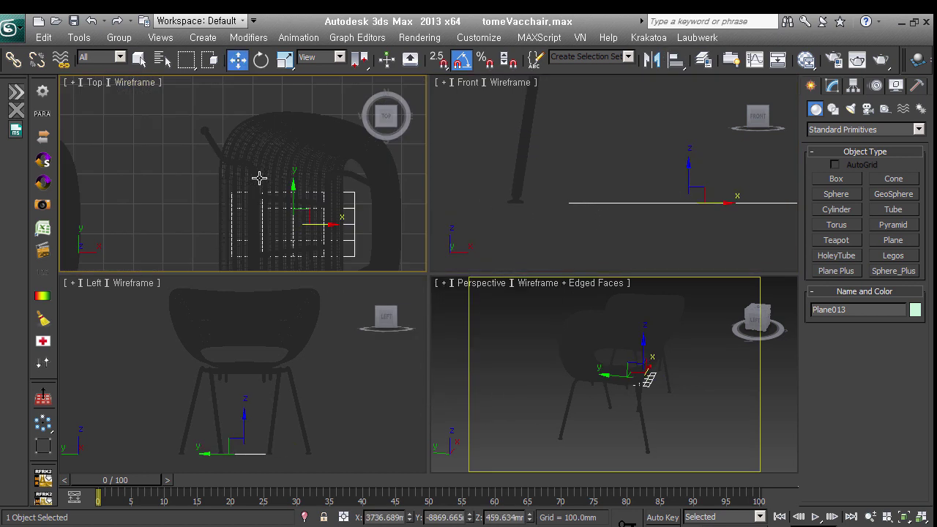
scroll(299, 202, up, 2)
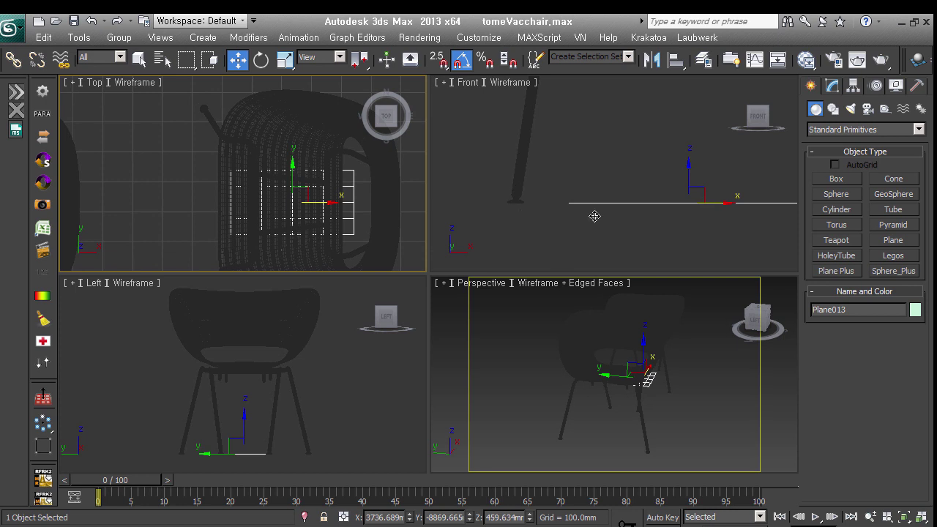
Step: Inspect Plane013's stack and its position under the chairs from an angled view, then deselect
alt+middle_drag(729, 224, 686, 225)
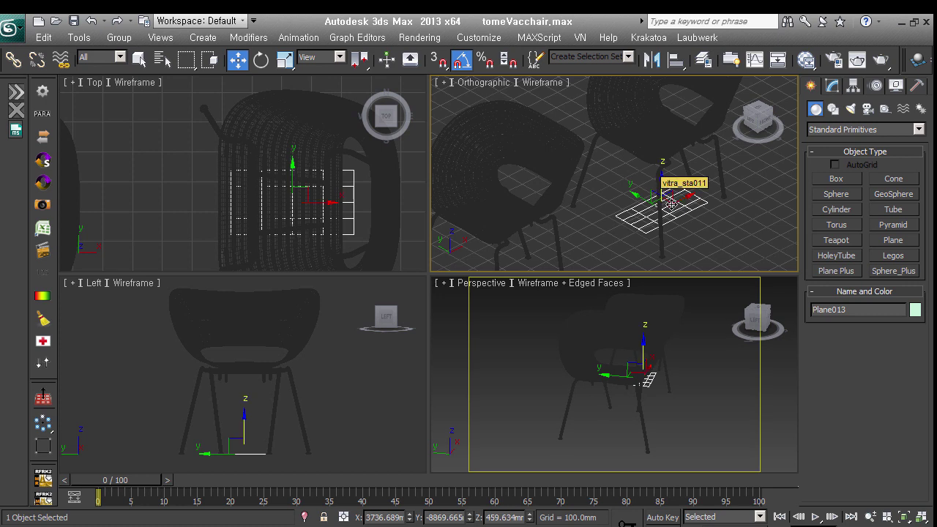
key(m)
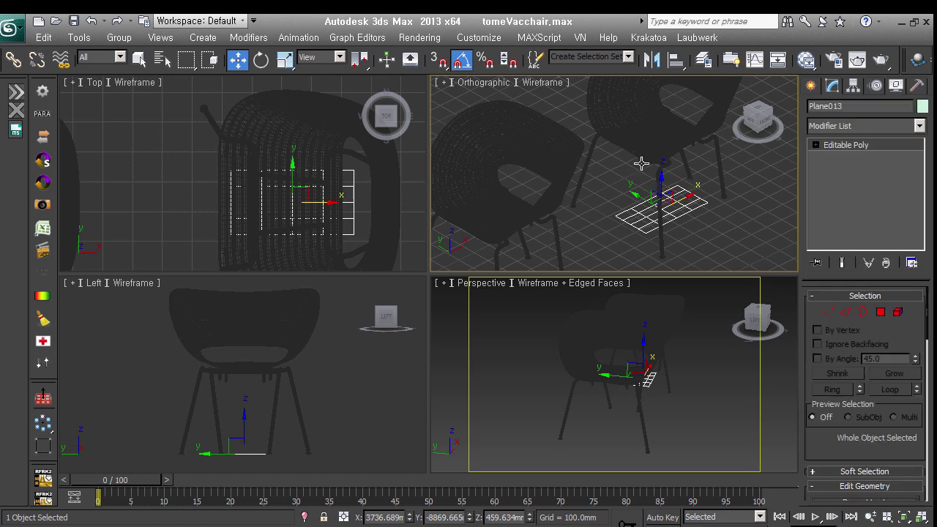
alt+middle_drag(641, 163, 659, 157)
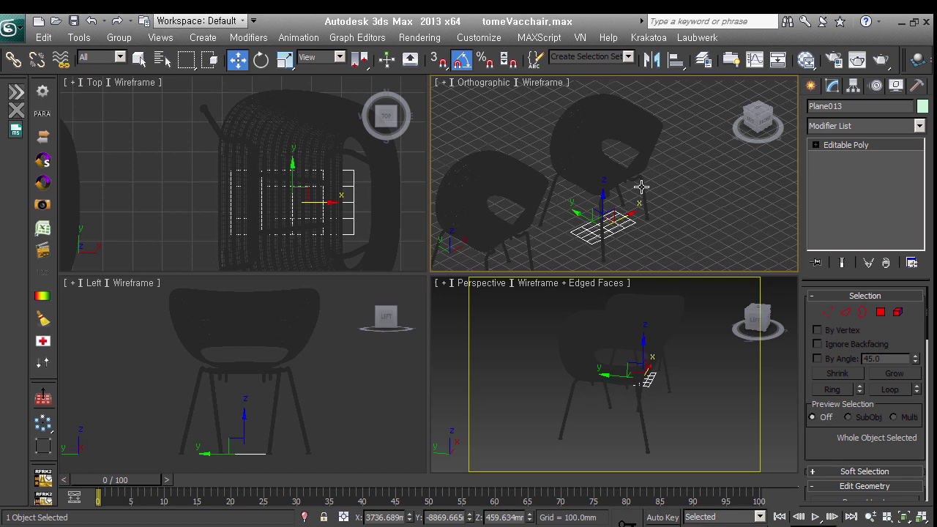
mouse_move(678, 224)
alt+middle_down()
mouse_move(695, 214)
mouse_move(685, 204)
alt+middle_up()
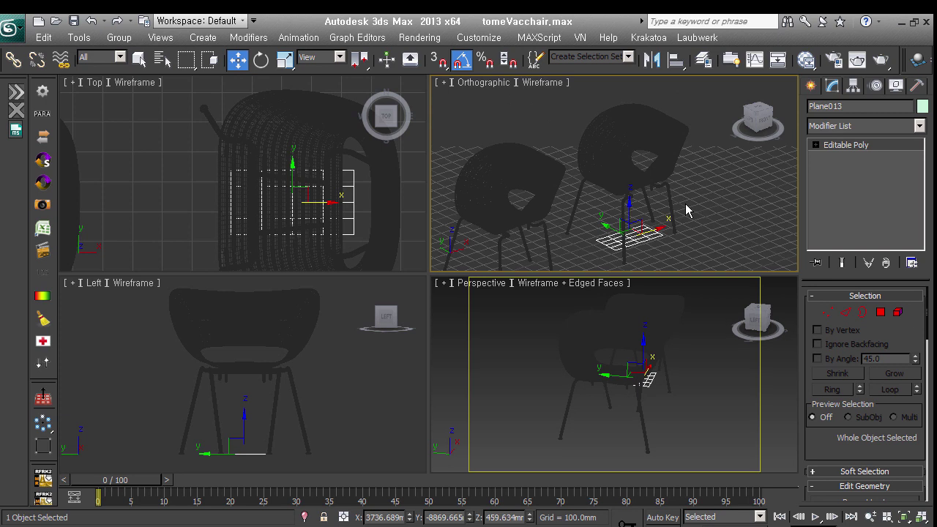
click(717, 189)
scroll(674, 194, up, 3)
Step: Check the Material IDs of the seat shell (1), seat brackets (3) and leg frame (2)
scroll(668, 196, up, 3)
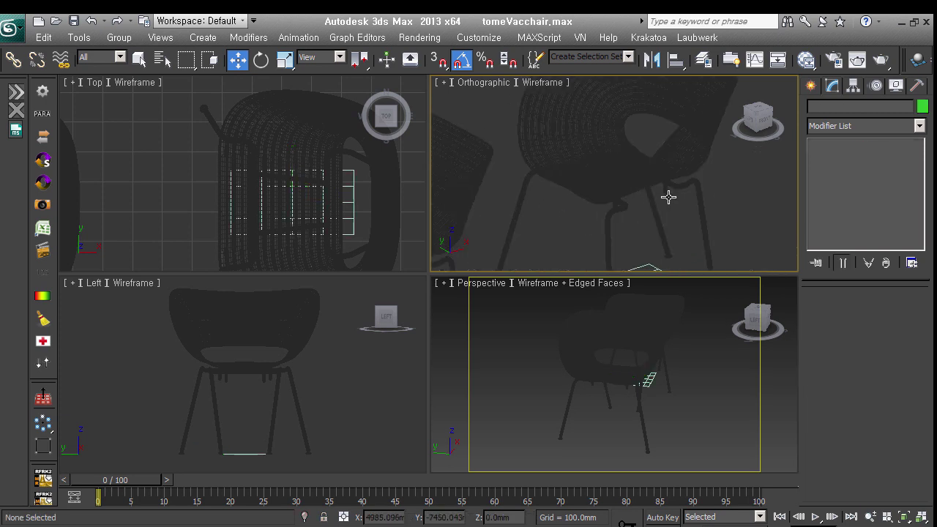
click(673, 182)
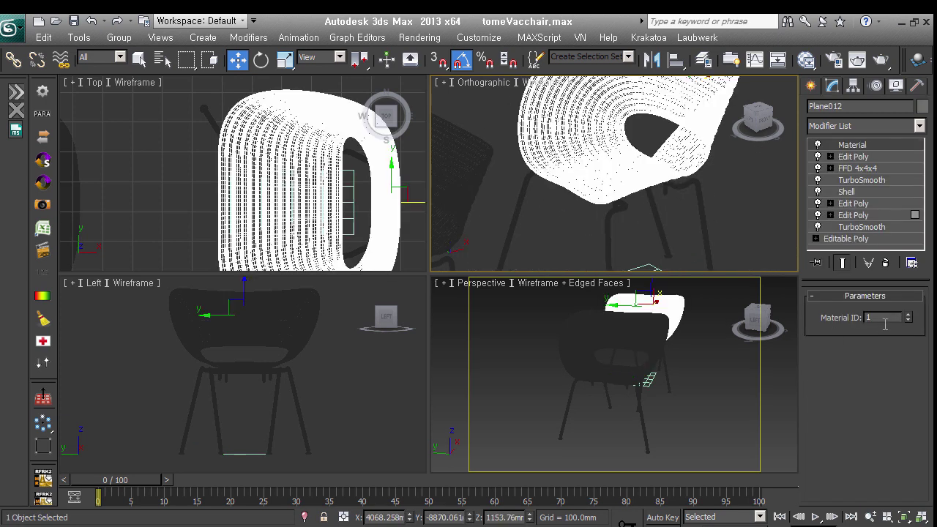
mouse_move(729, 262)
alt+middle_down()
mouse_move(722, 234)
mouse_move(758, 258)
alt+middle_up()
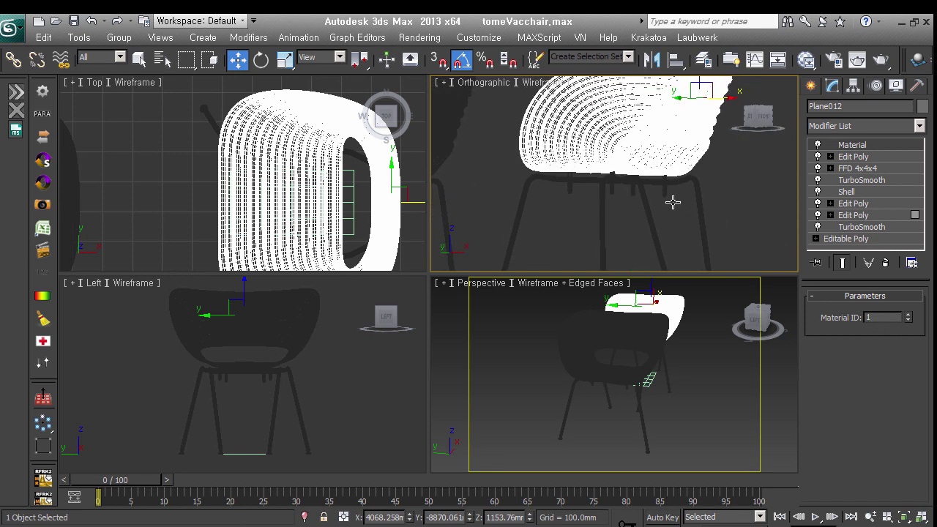
click(673, 203)
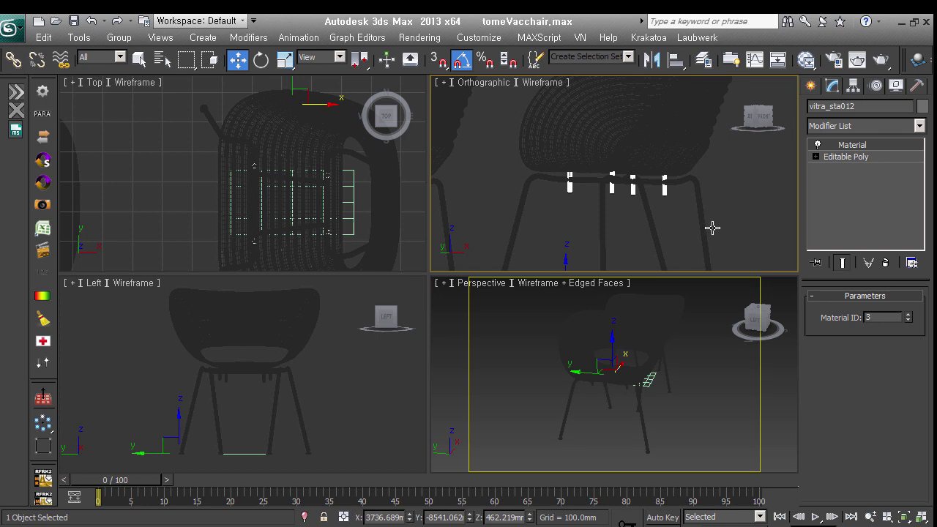
click(709, 229)
Step: Check the foot glides' Material ID of 5, rechecking the seat brackets along the way
mouse_move(732, 267)
middle_down()
mouse_move(730, 183)
mouse_move(705, 188)
middle_up()
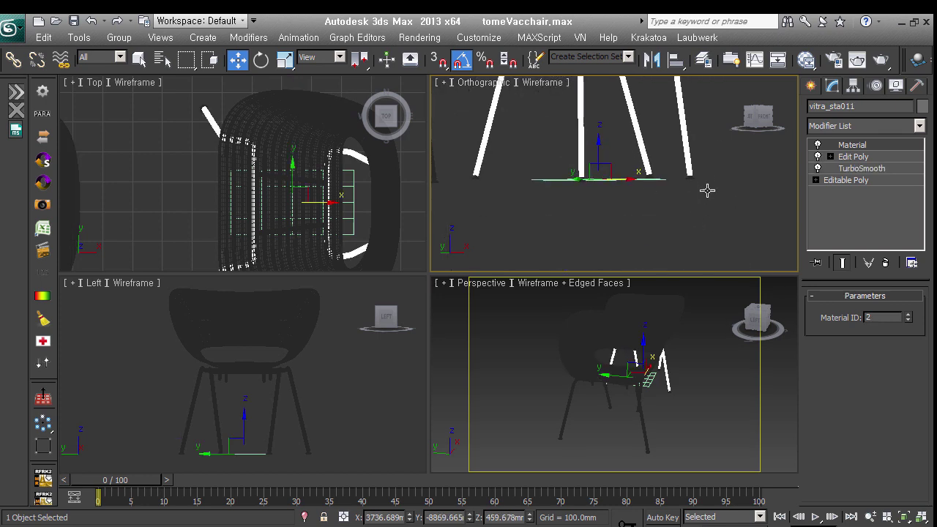
click(702, 189)
middle_drag(626, 155, 660, 266)
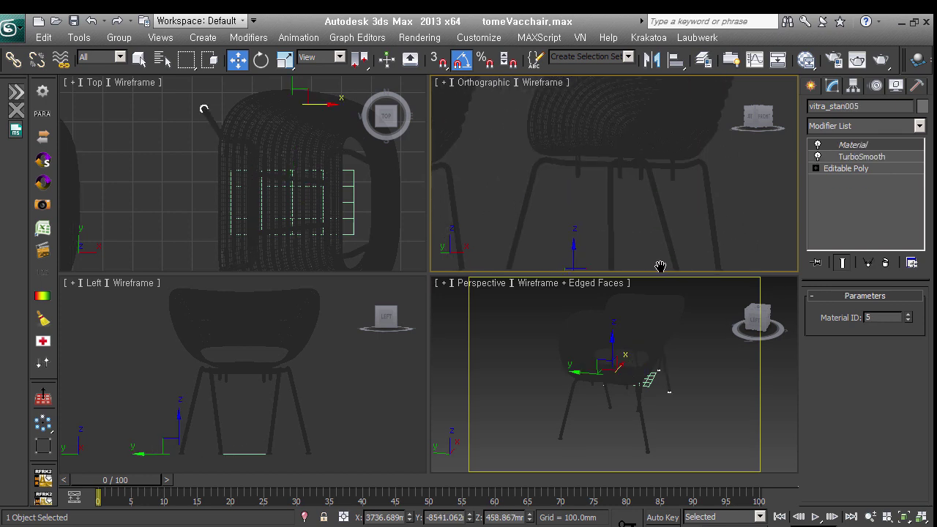
click(680, 181)
mouse_move(718, 267)
middle_down()
mouse_move(716, 193)
mouse_move(710, 213)
mouse_move(686, 174)
middle_up()
click(701, 192)
click(882, 320)
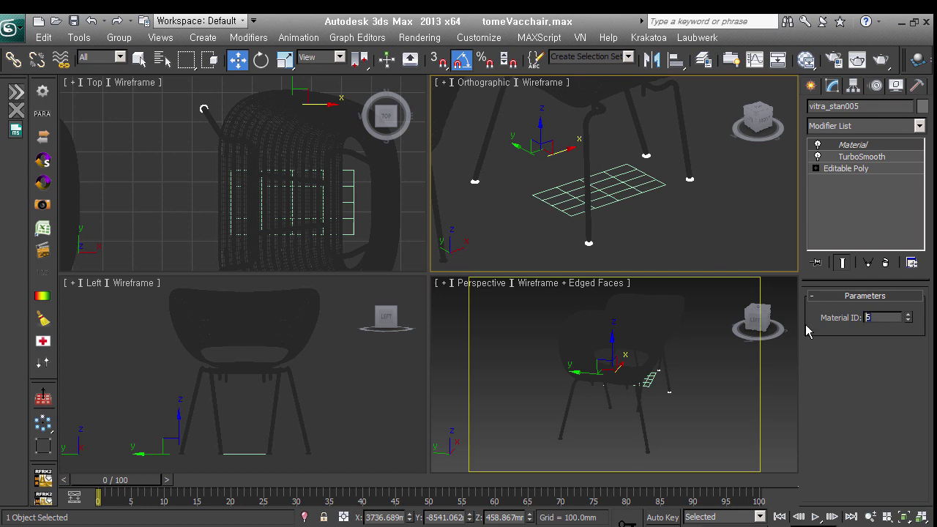
mouse_move(692, 176)
alt+middle_down()
mouse_move(679, 212)
mouse_move(675, 181)
alt+middle_up()
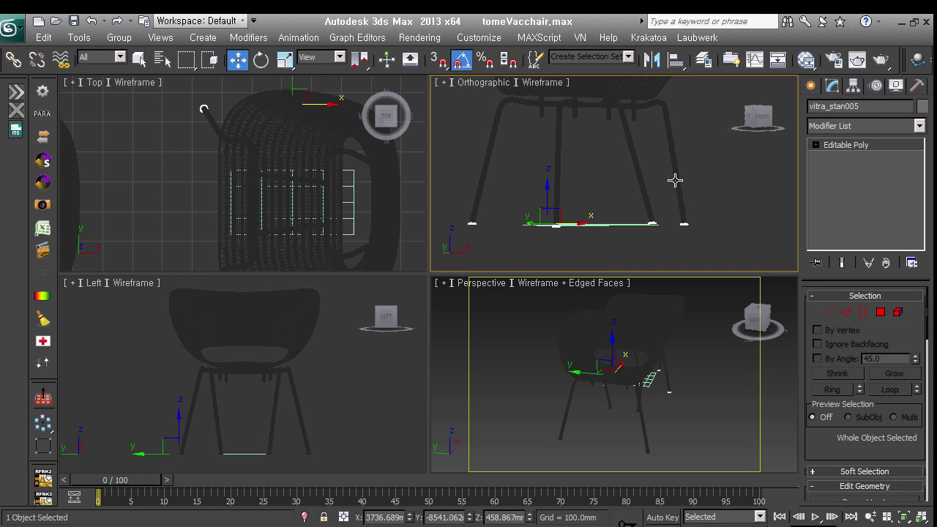
Step: Cancel the attach started on the foot glides and select Plane013 instead
scroll(857, 416, down, 3)
scroll(858, 372, down, 3)
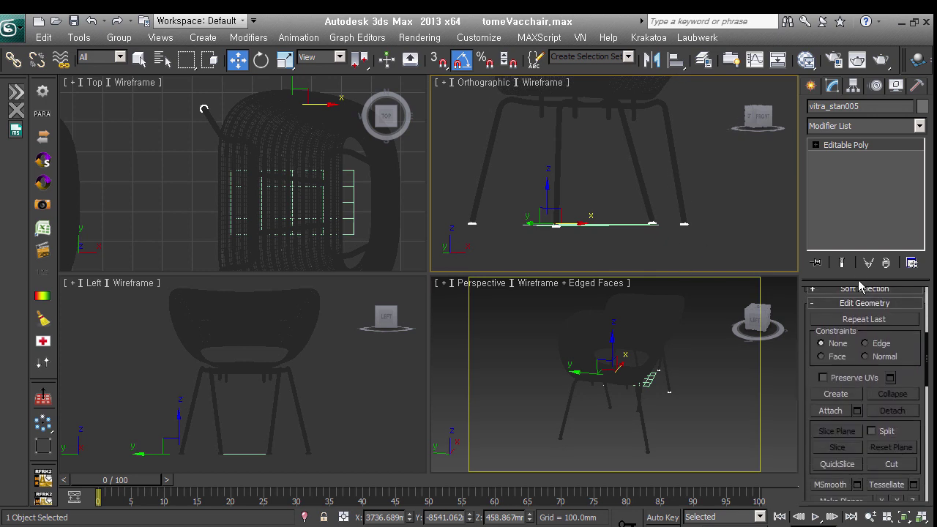
click(835, 411)
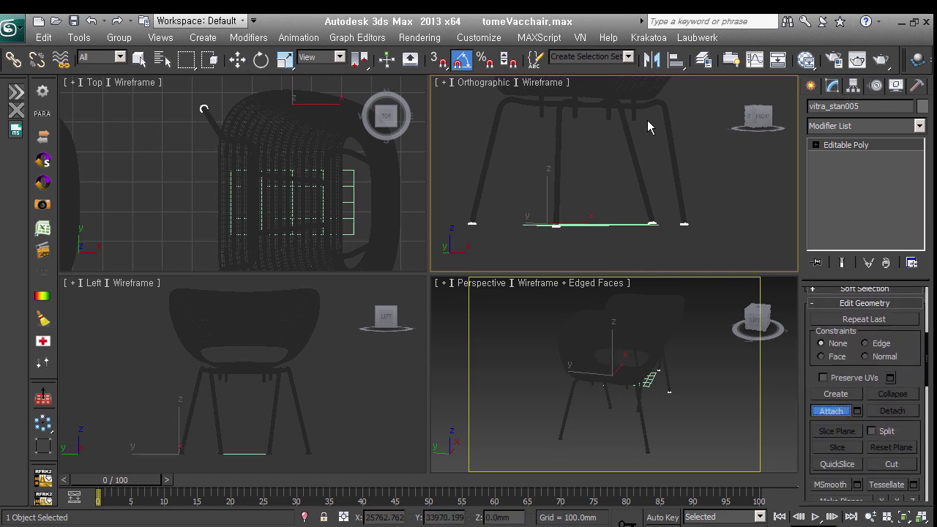
right_click(653, 186)
alt+middle_drag(653, 186, 663, 122)
middle_drag(651, 218, 662, 235)
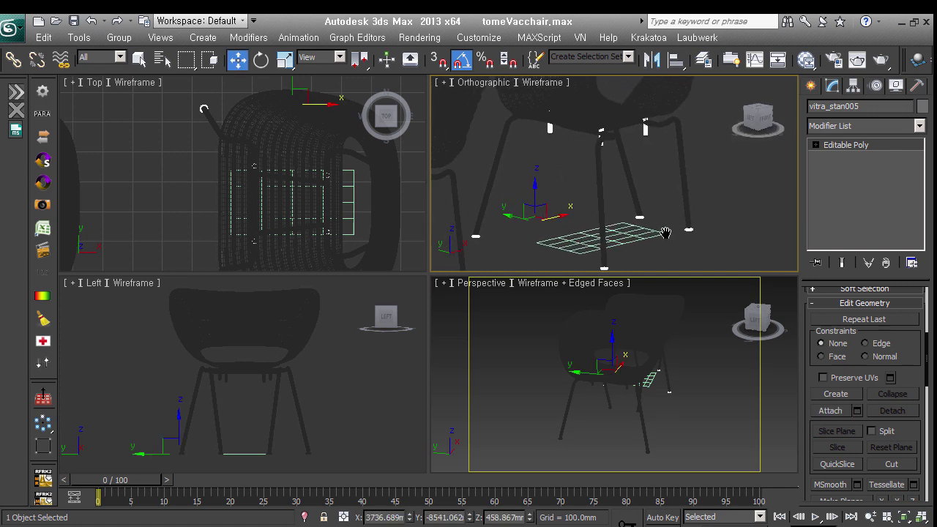
click(654, 243)
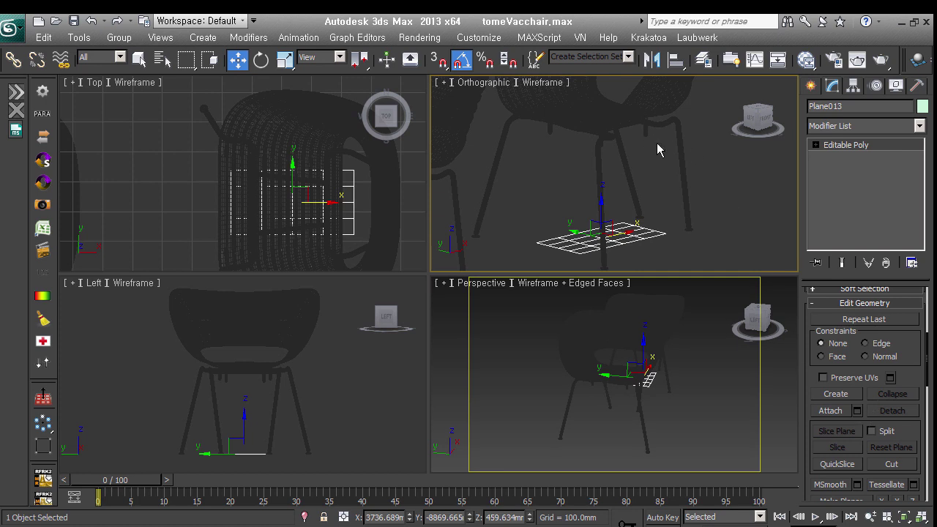
Step: Attach the leg frame, chair shell and seat brackets to Plane013
click(831, 411)
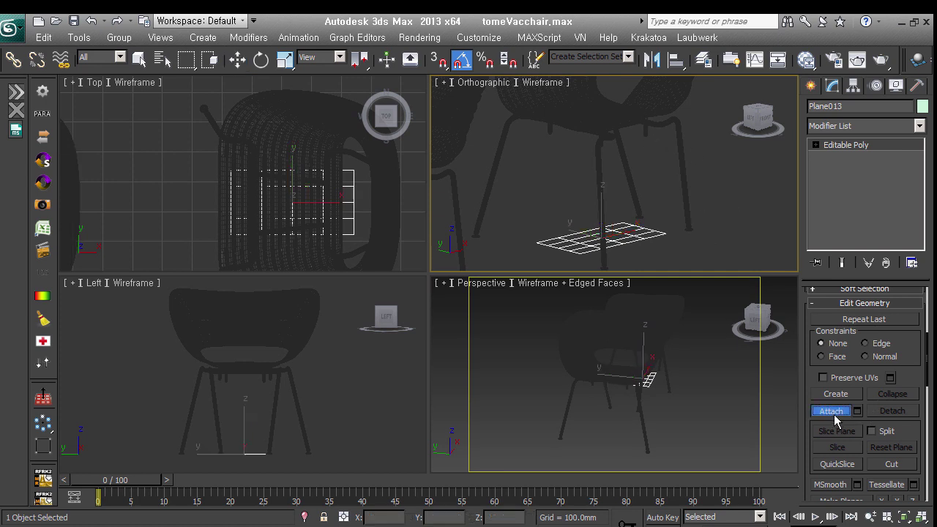
click(637, 194)
click(642, 117)
alt+middle_drag(642, 121, 620, 155)
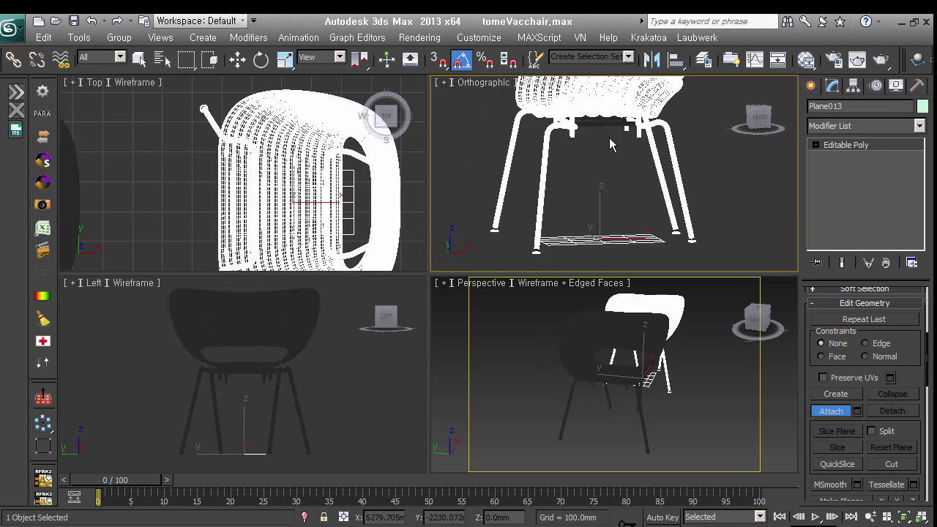
scroll(611, 138, up, 4)
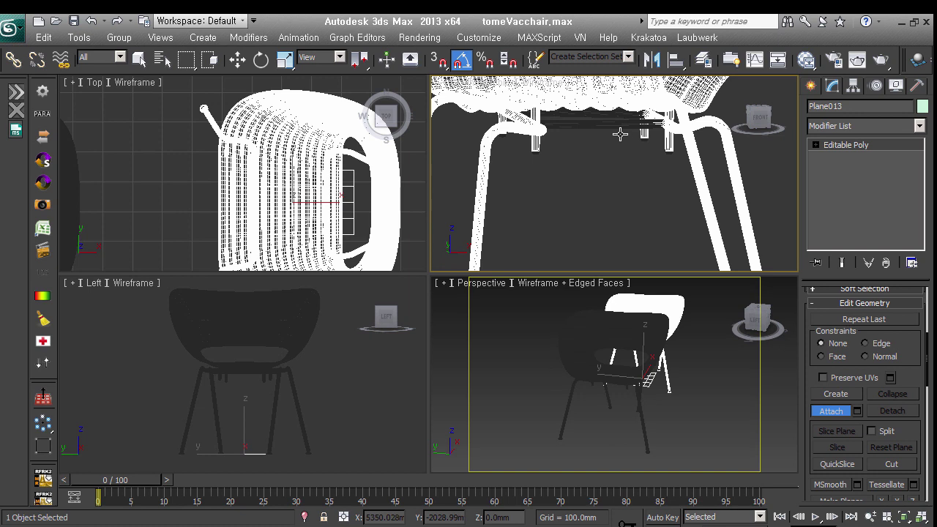
click(620, 134)
Step: Convert the legs vitra_sta011 to editable poly and attach the seat-frame bar Line006 to them
key(w)
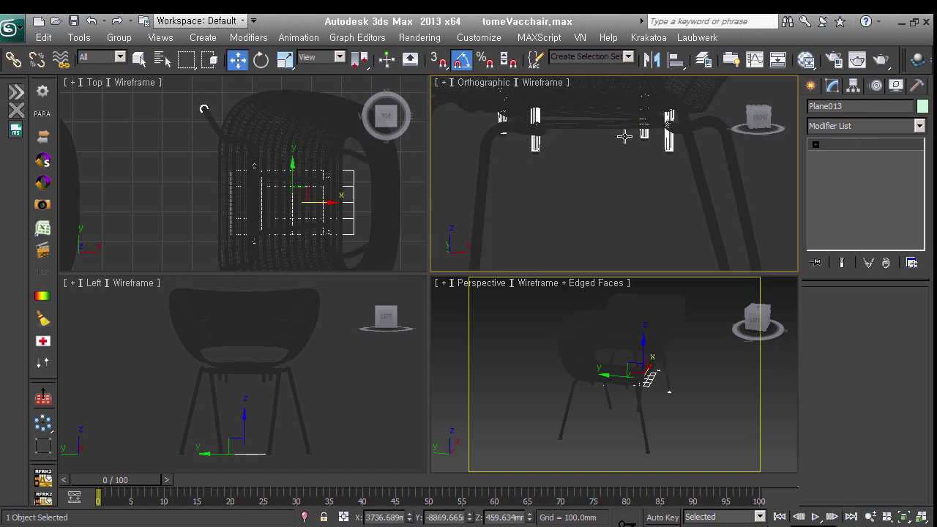
click(623, 136)
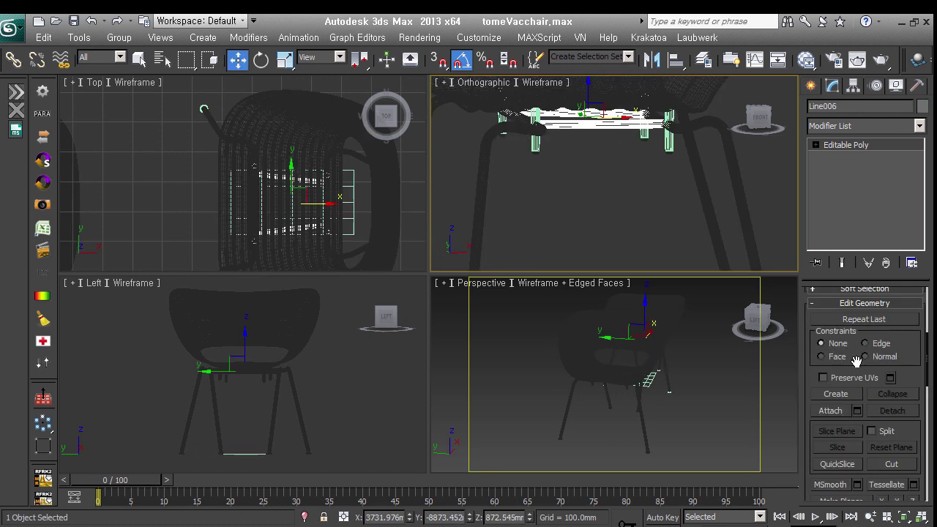
click(733, 150)
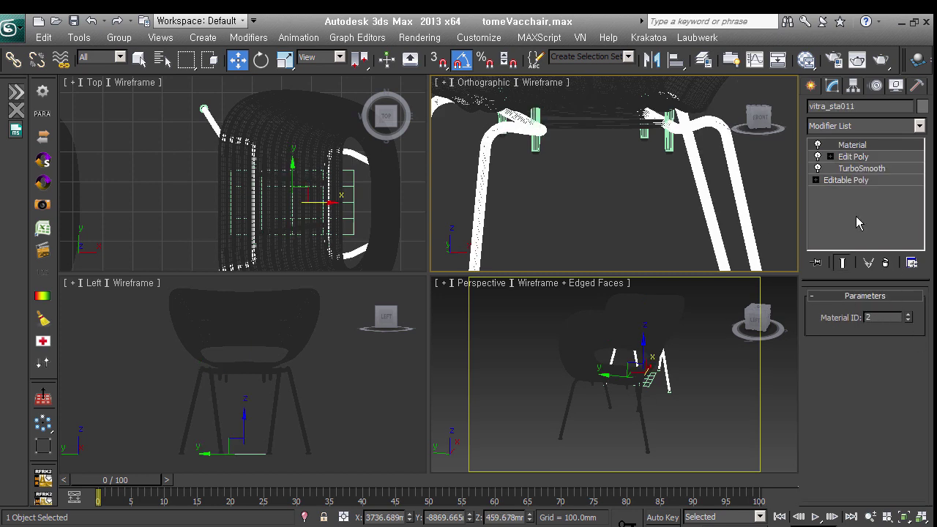
click(614, 124)
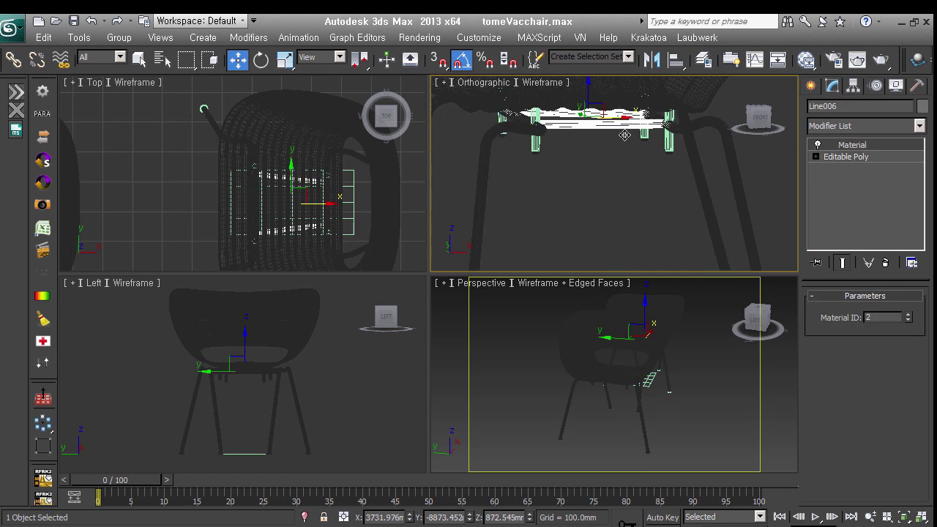
click(753, 202)
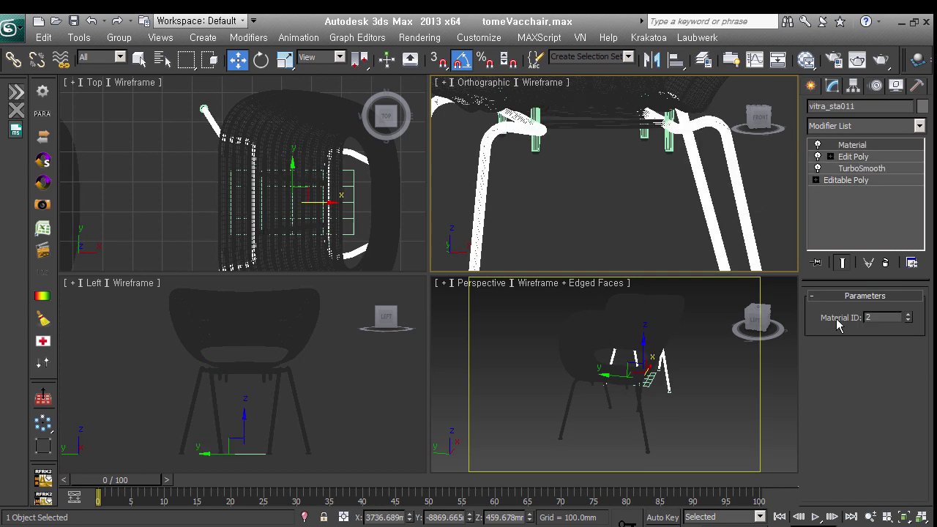
click(831, 411)
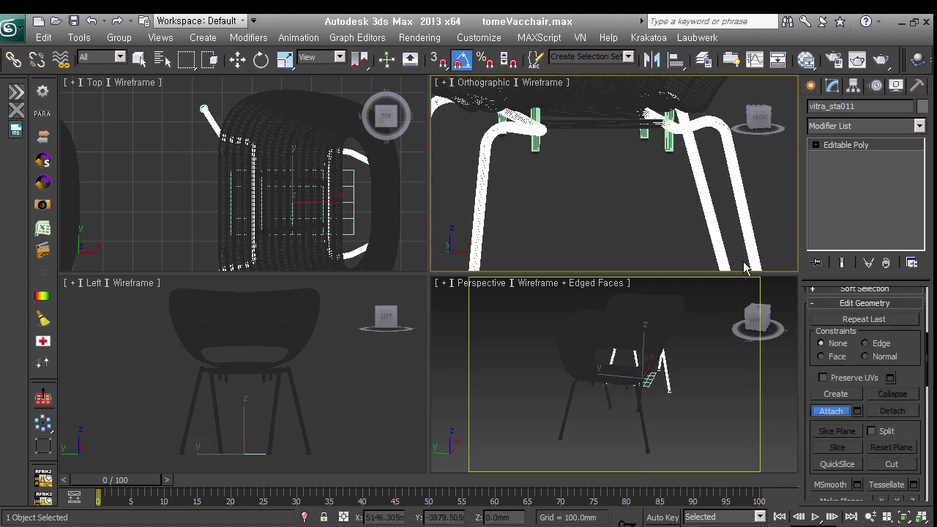
click(615, 149)
key(w)
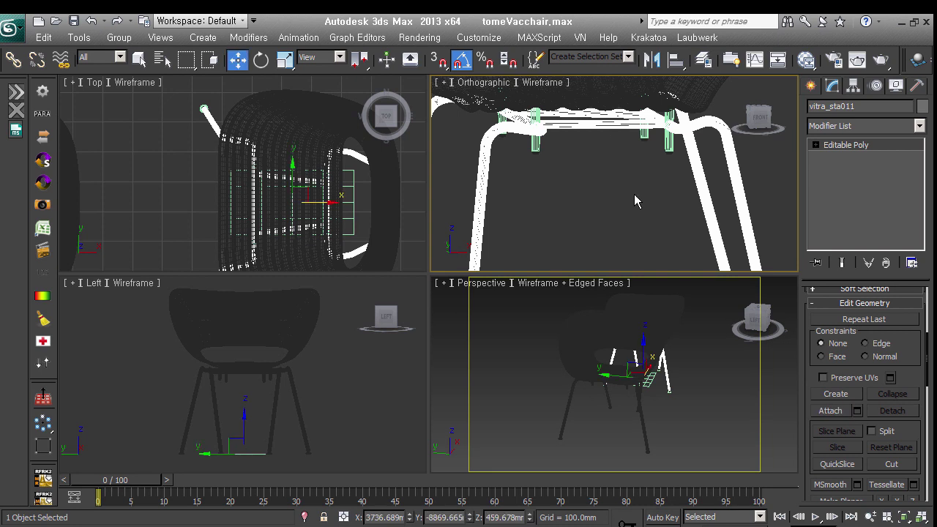
Step: Select Plane013 and attach the chair legs, shell and remaining part to it
click(630, 198)
scroll(628, 204, down, 3)
scroll(634, 219, down, 2)
click(633, 233)
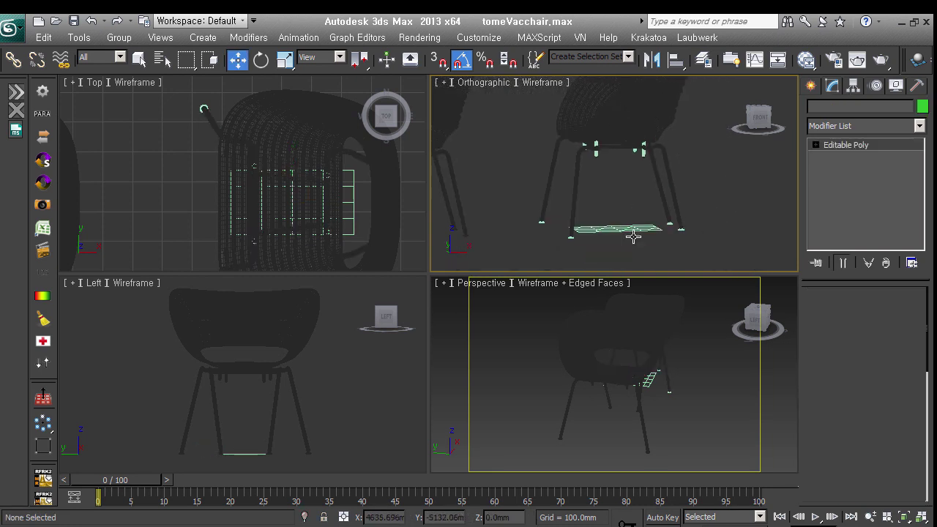
click(838, 411)
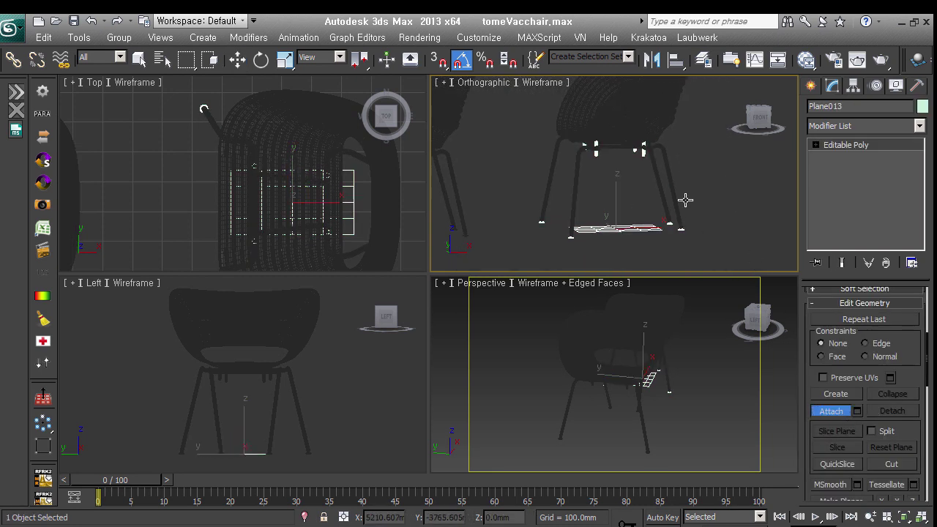
click(682, 199)
click(665, 118)
click(634, 195)
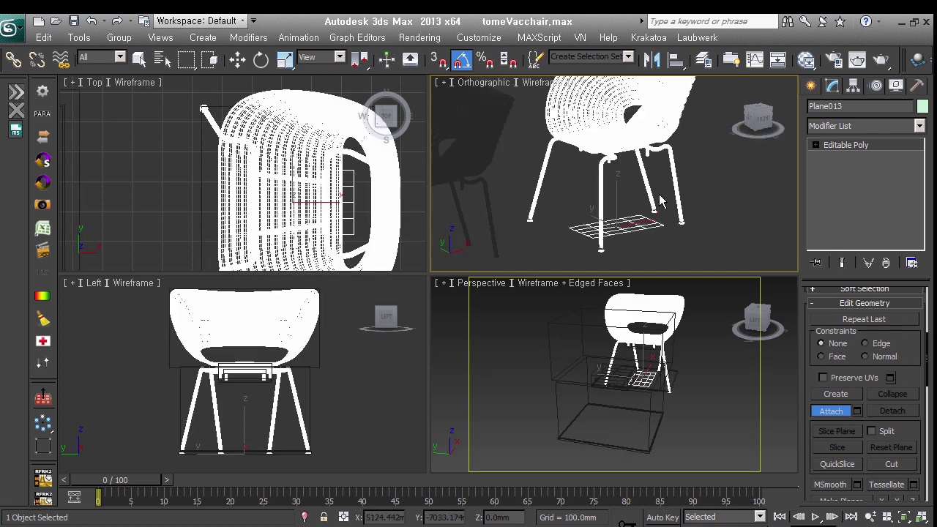
alt+middle_drag(634, 195, 663, 202)
key(w)
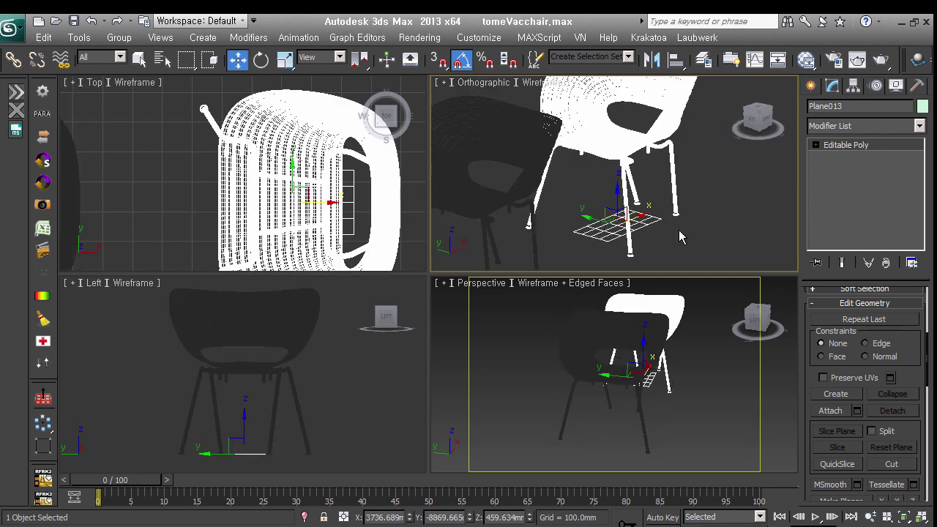
Step: Delete the floor plane element from Plane013 at Element level and inspect the chair
click(816, 145)
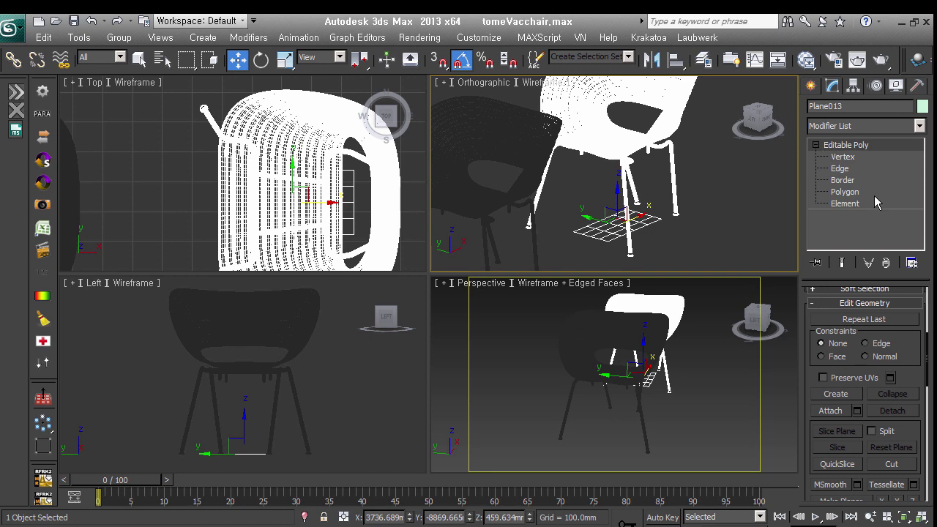
click(845, 203)
click(605, 240)
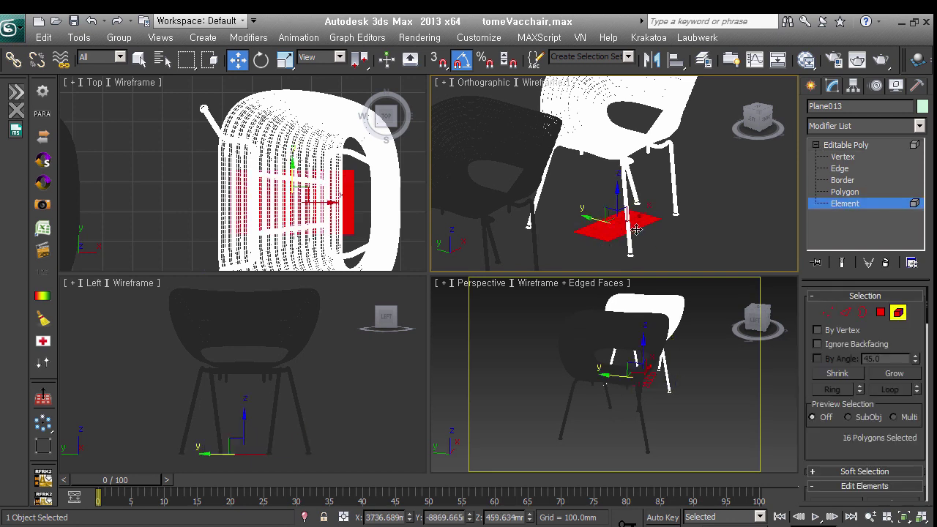
key(Delete)
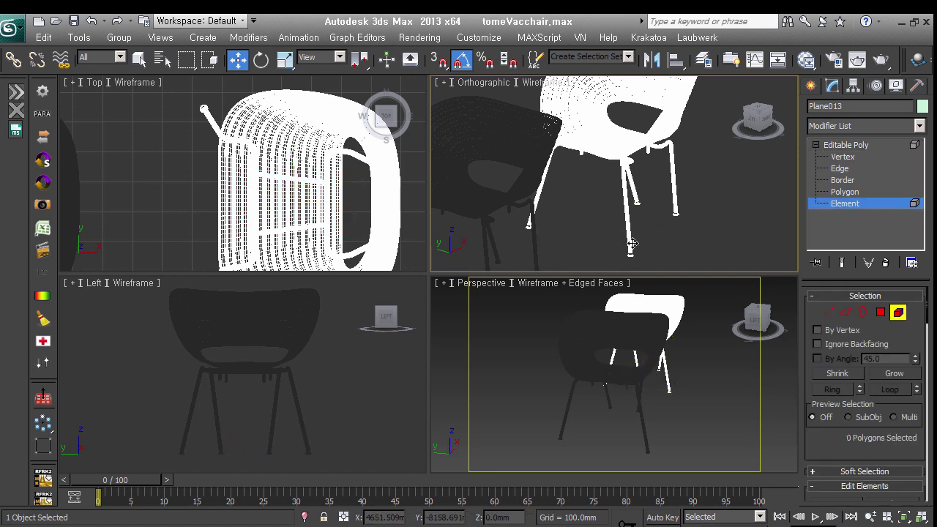
click(852, 205)
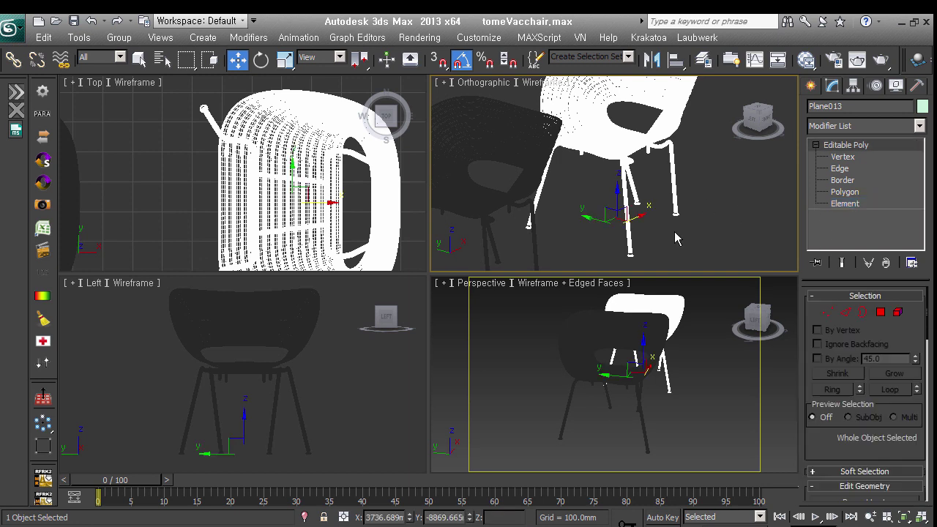
mouse_move(665, 242)
alt+middle_down()
mouse_move(602, 220)
mouse_move(658, 232)
mouse_move(671, 157)
alt+middle_up()
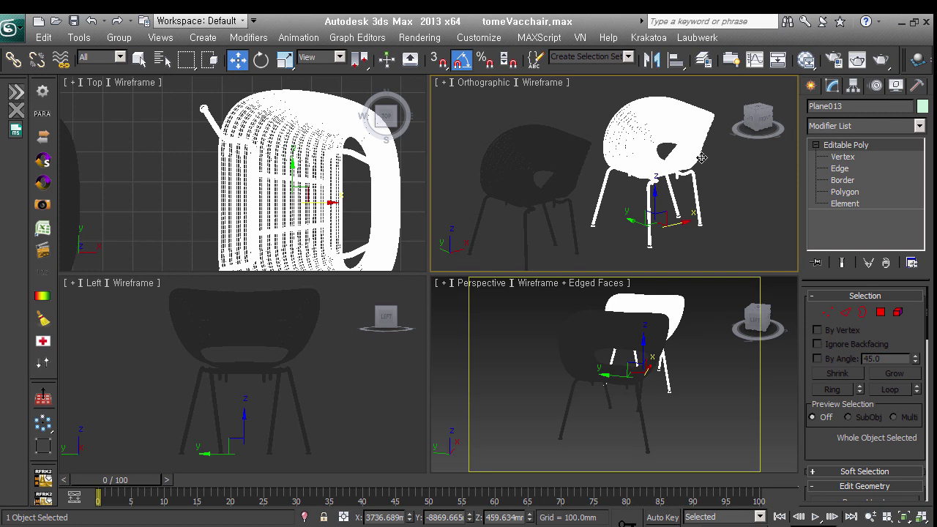
mouse_move(658, 202)
alt+middle_down()
mouse_move(661, 244)
mouse_move(672, 246)
alt+middle_up()
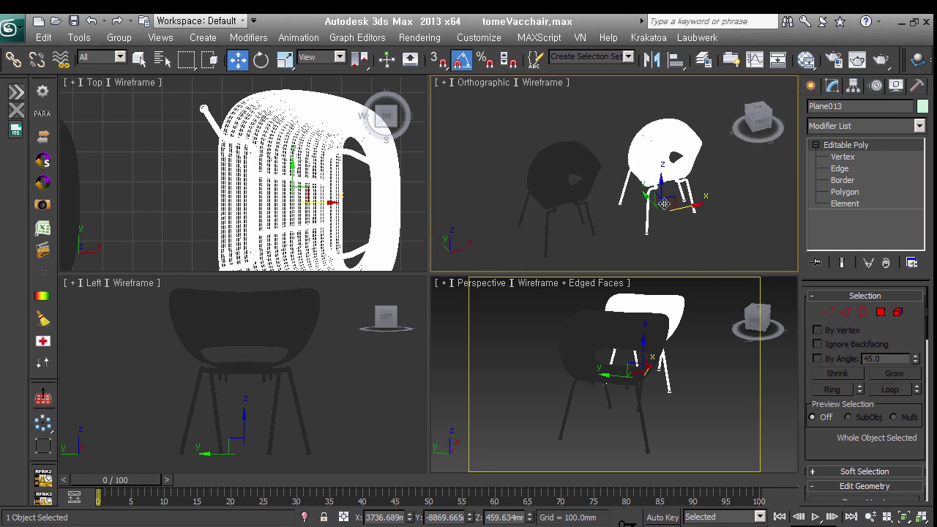
alt+middle_drag(661, 198, 654, 183)
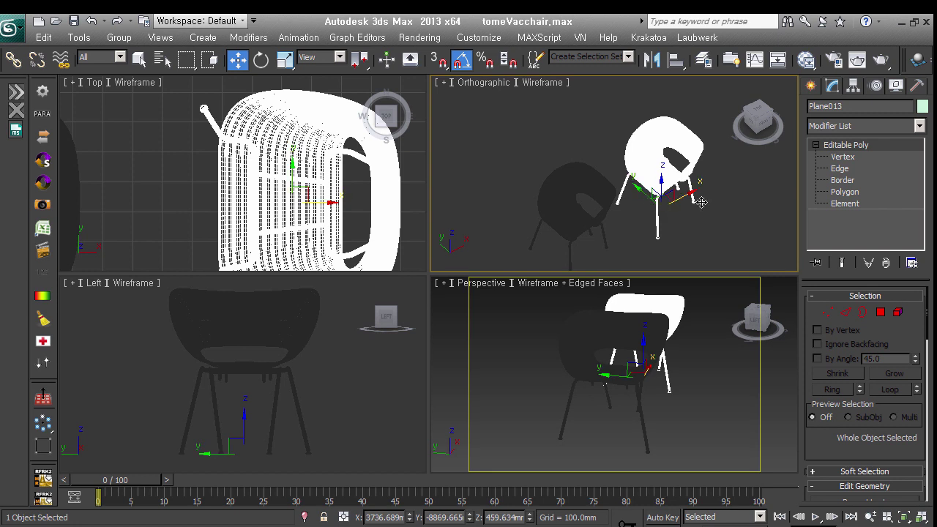
mouse_move(667, 215)
alt+middle_down()
mouse_move(679, 198)
mouse_move(727, 227)
mouse_move(649, 212)
alt+middle_up()
Step: V-Ray mesh export the chair with Automatically create proxies enabled
right_click(649, 211)
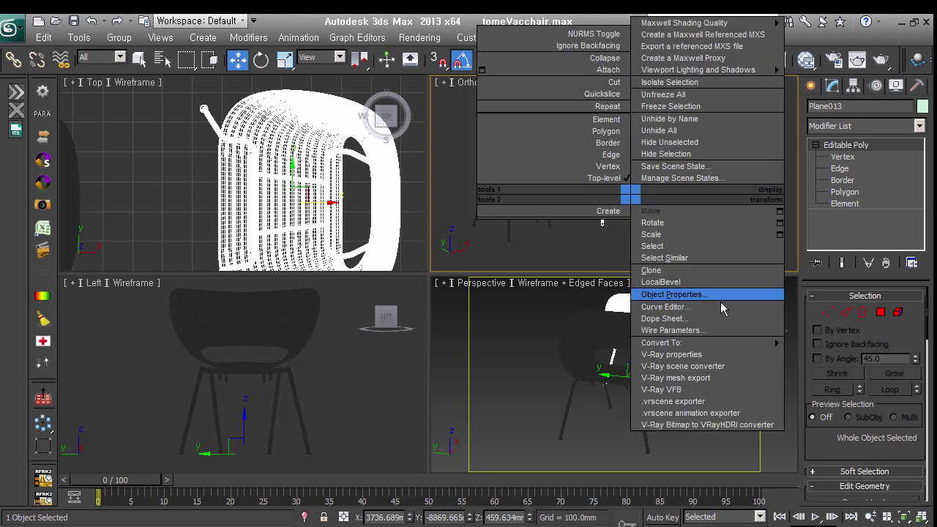
click(722, 382)
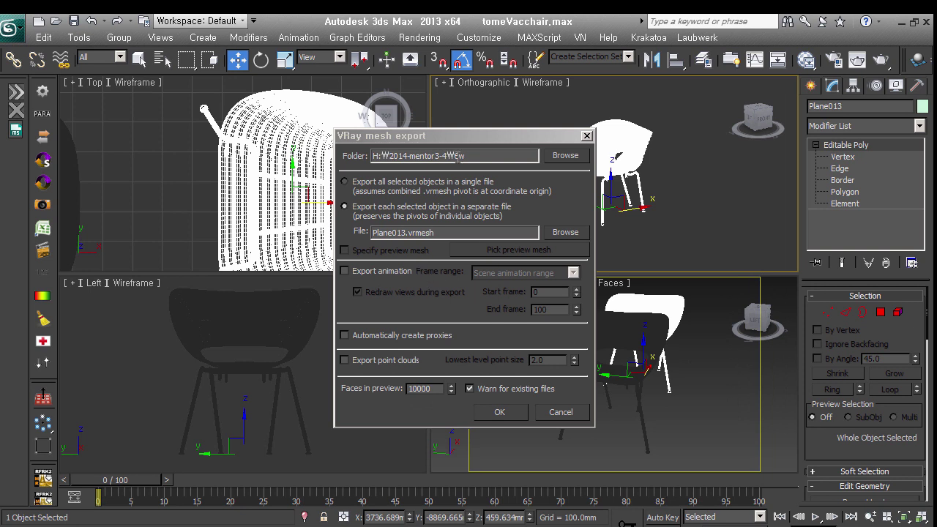
drag(468, 139, 290, 134)
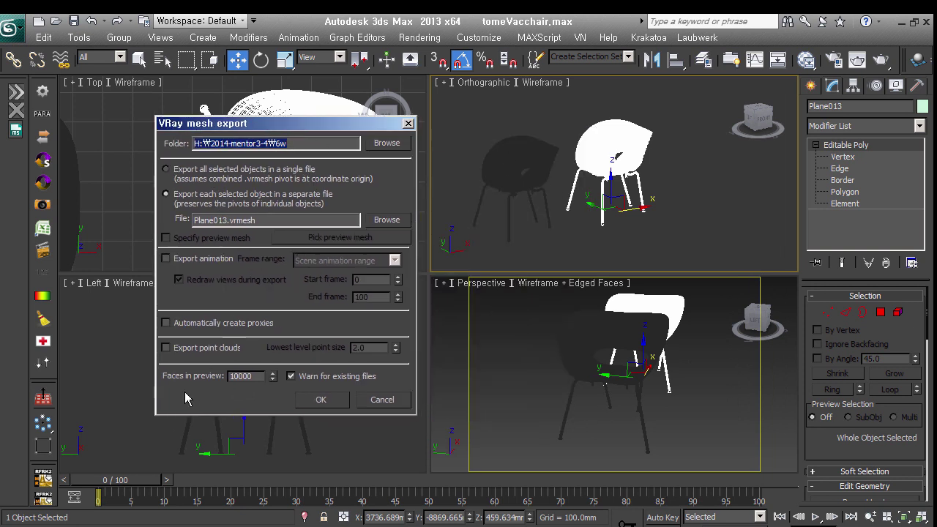
click(214, 326)
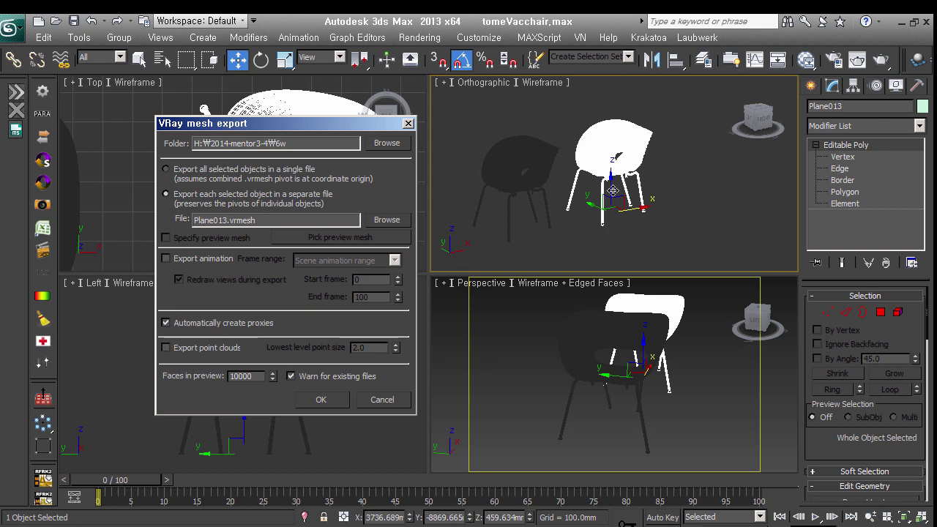
click(340, 407)
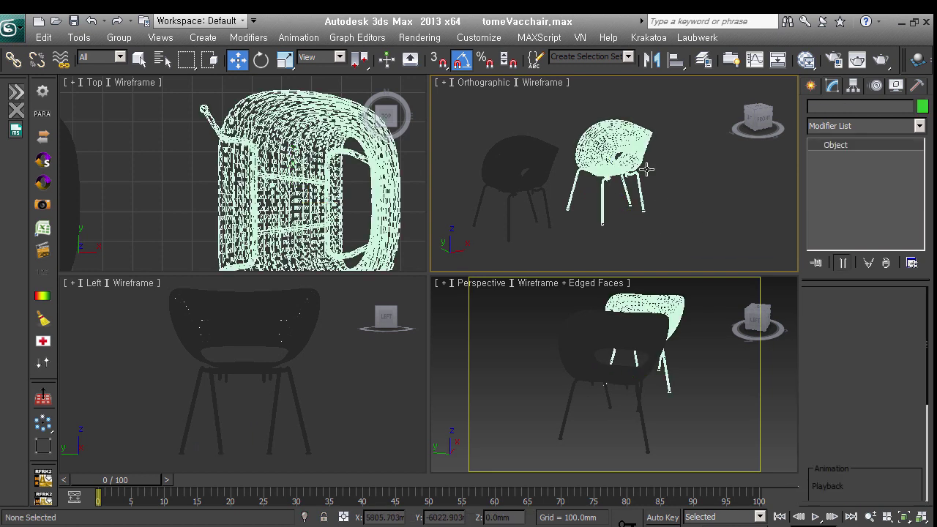
Step: Switch the proxy's display to bounding box, then to preview from file
alt+middle_drag(644, 178, 661, 203)
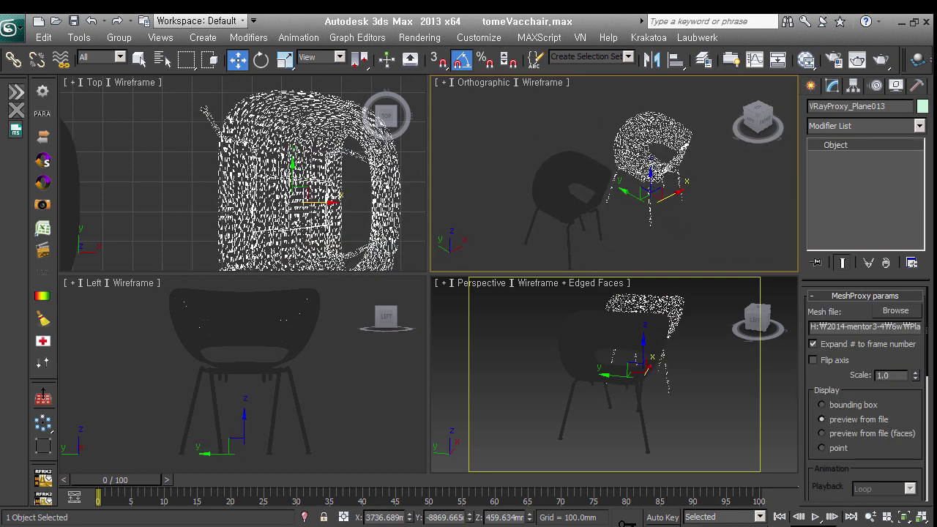
scroll(654, 159, up, 3)
scroll(654, 159, up, 3)
scroll(578, 178, up, 4)
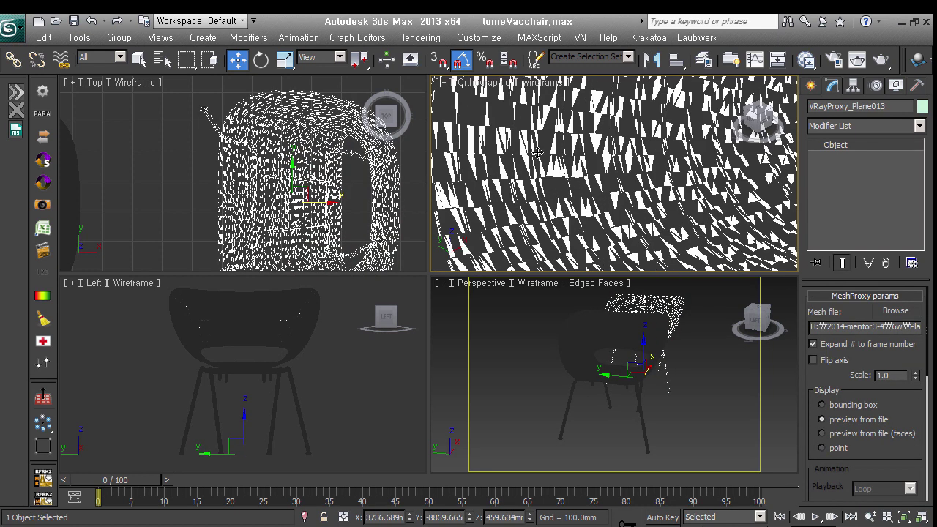
scroll(698, 164, down, 2)
scroll(698, 164, down, 3)
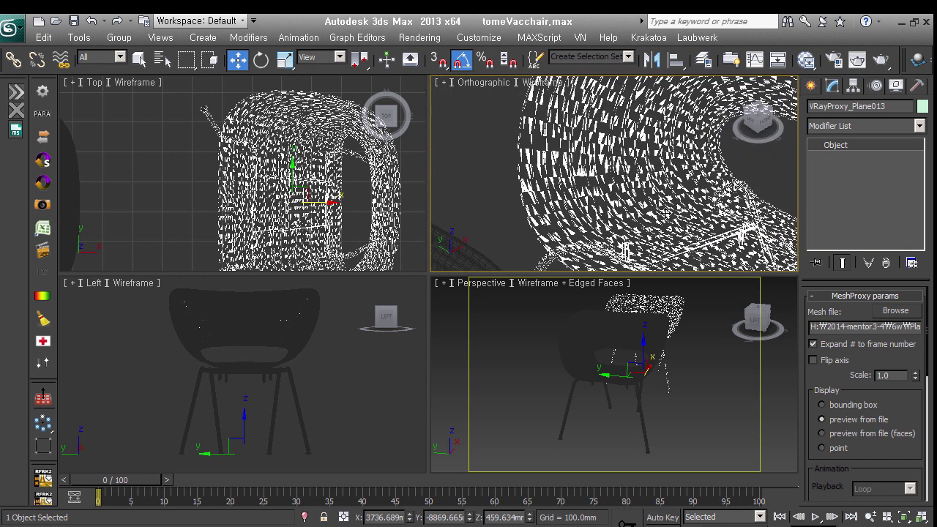
scroll(665, 213, down, 2)
mouse_move(665, 212)
alt+middle_down()
mouse_move(624, 180)
mouse_move(600, 195)
mouse_move(690, 209)
mouse_move(657, 173)
mouse_move(627, 175)
mouse_move(718, 200)
mouse_move(646, 196)
mouse_move(716, 217)
alt+middle_up()
click(821, 405)
click(872, 421)
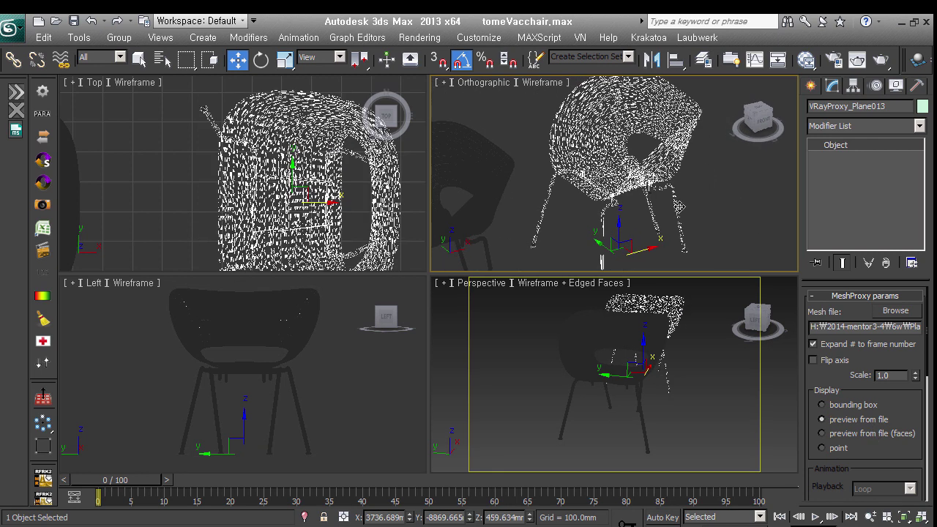
Step: Reselect the proxy, toggle bounding box and preview from file again, then box-select it
scroll(730, 219, down, 5)
mouse_move(730, 220)
middle_down()
mouse_move(732, 174)
mouse_move(725, 177)
middle_up()
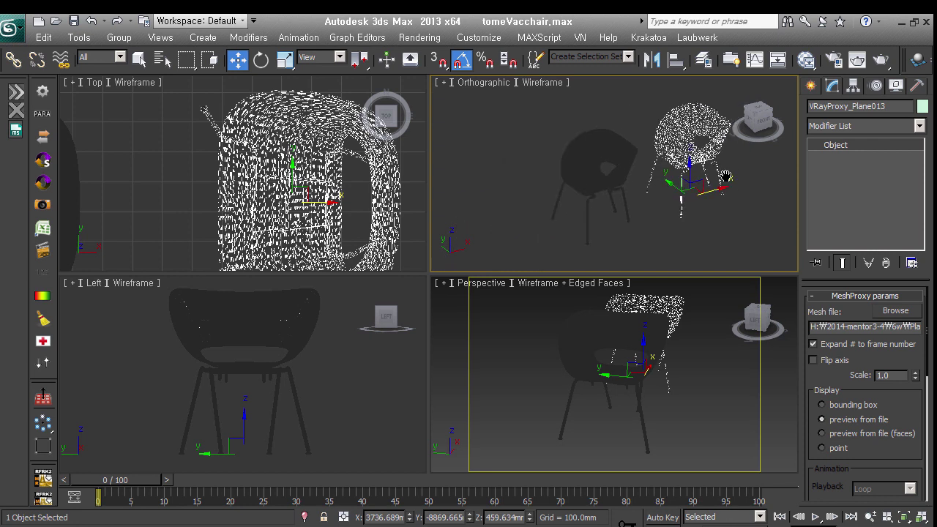
click(704, 237)
click(704, 161)
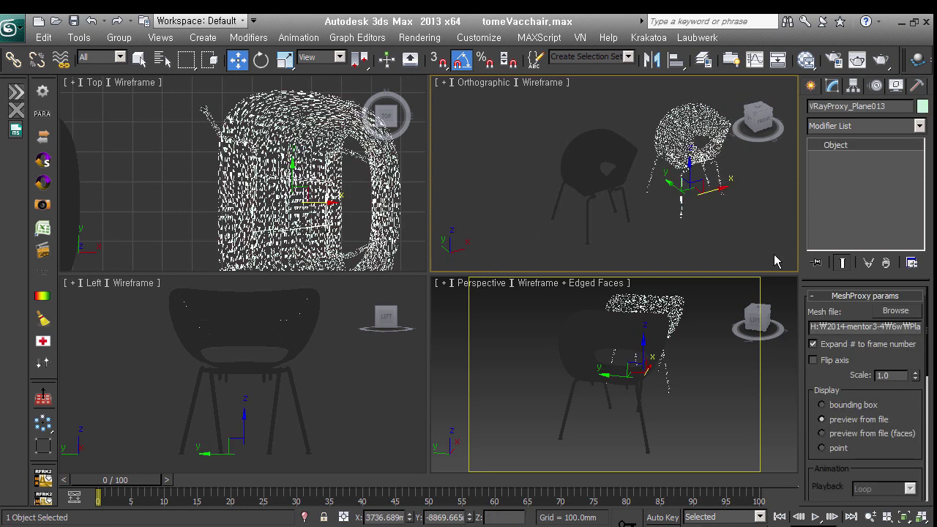
click(853, 405)
middle_drag(701, 211, 651, 204)
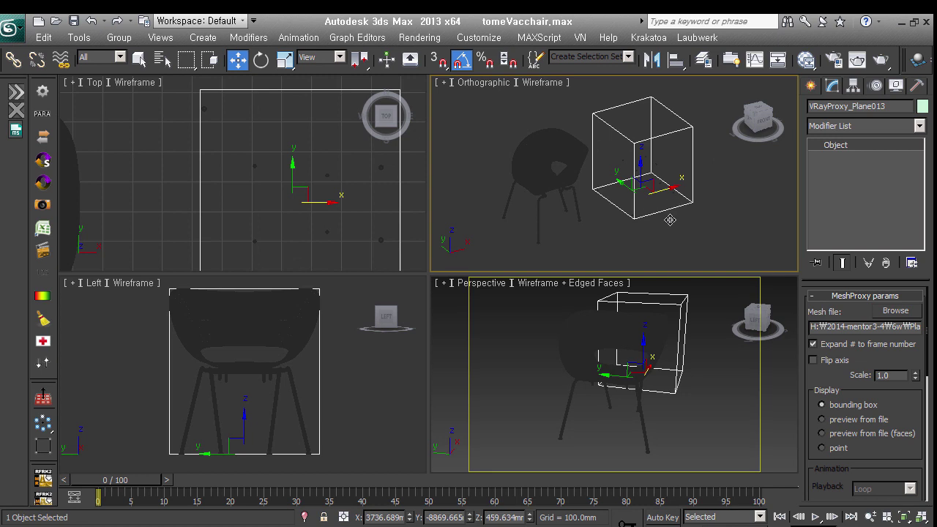
click(861, 422)
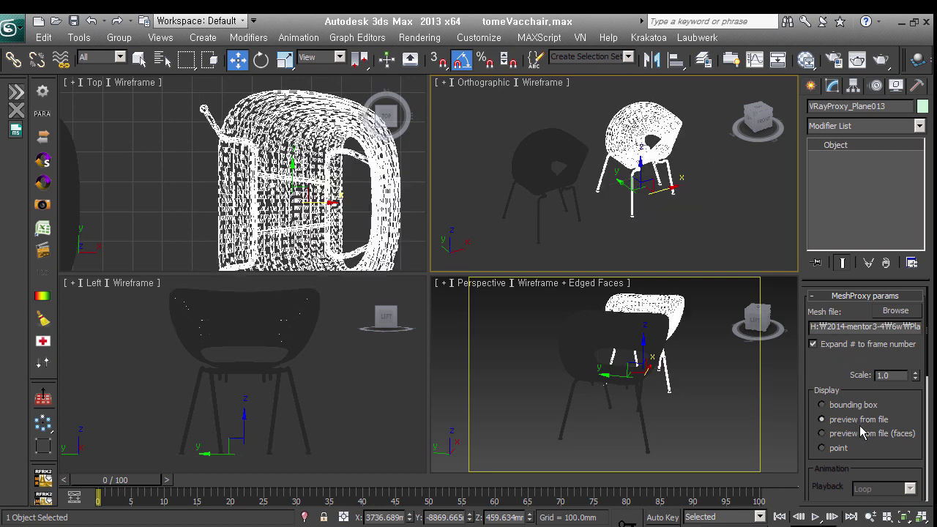
click(700, 233)
drag(731, 246, 619, 107)
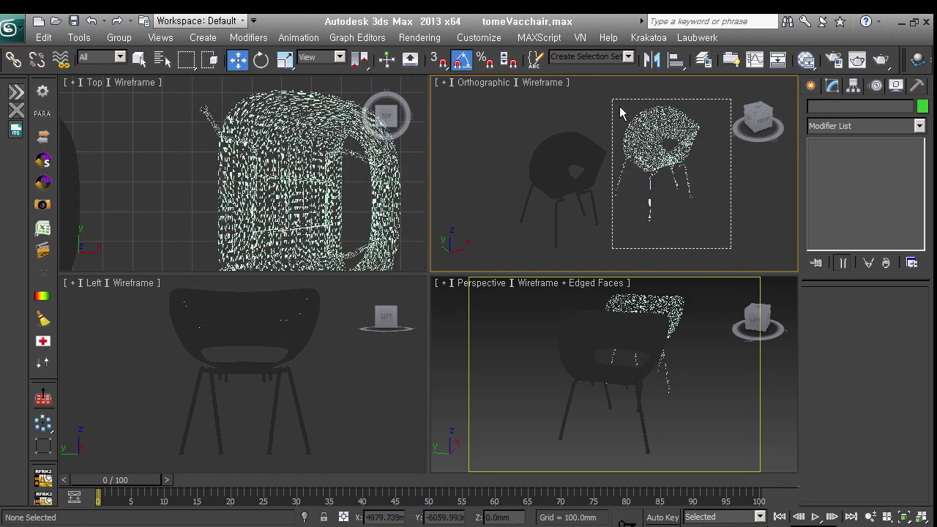
Step: Delete the proxy chair and group the seven original chair parts as Group001
key(Delete)
click(581, 190)
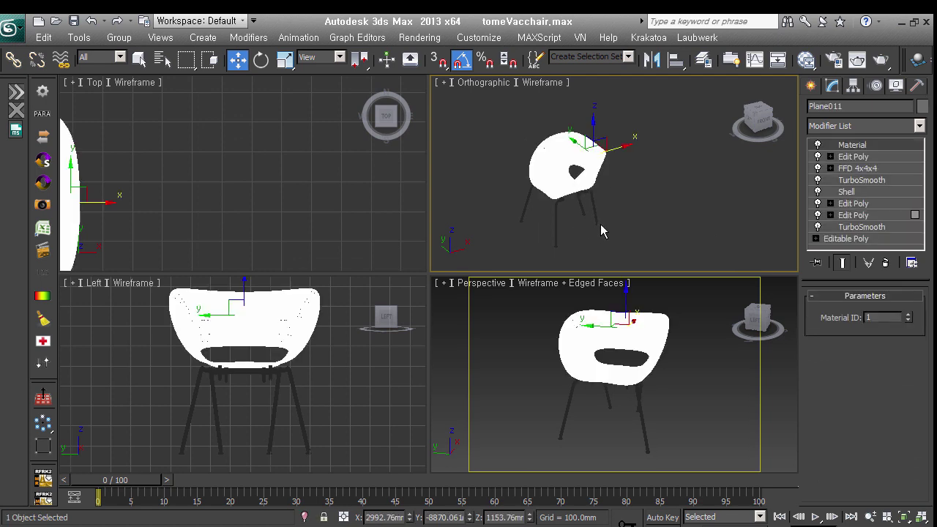
alt+middle_drag(600, 224, 664, 226)
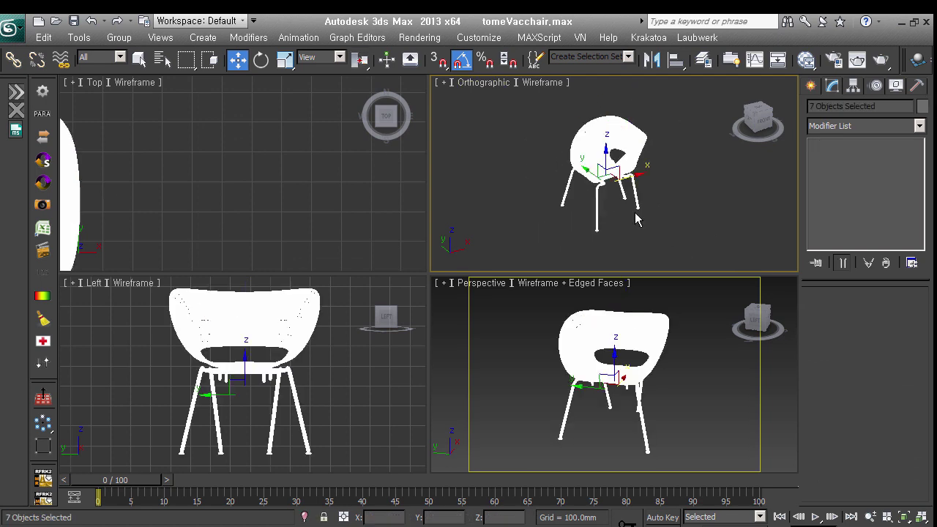
key(ctrl+g)
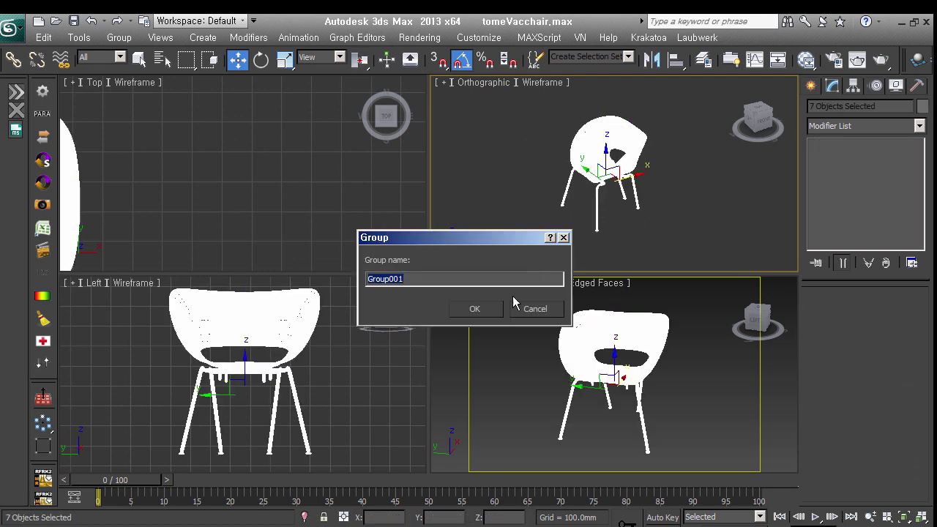
click(490, 316)
middle_drag(710, 183, 732, 191)
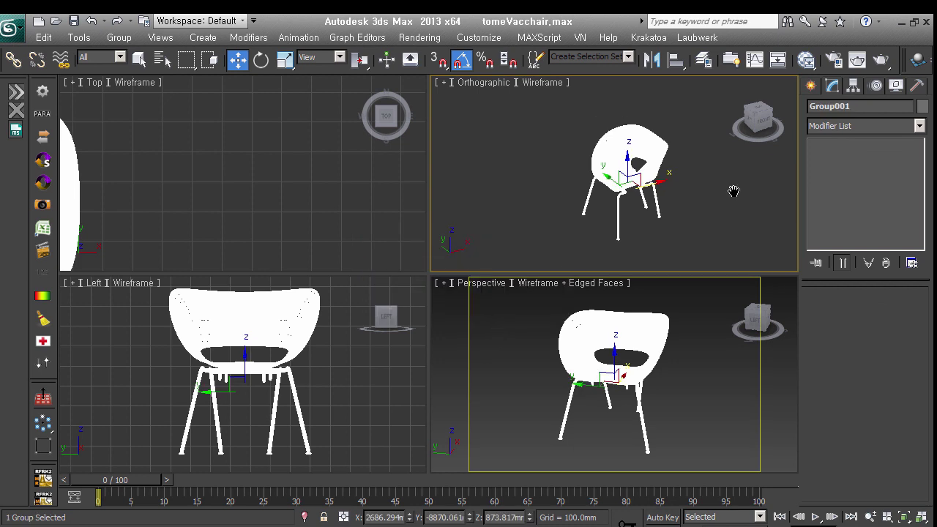
Step: With Affect Pivot Only, center the pivot and snap it down to the leg base
click(855, 90)
click(863, 178)
mouse_move(794, 187)
alt+middle_down()
mouse_move(749, 200)
mouse_move(710, 175)
alt+middle_up()
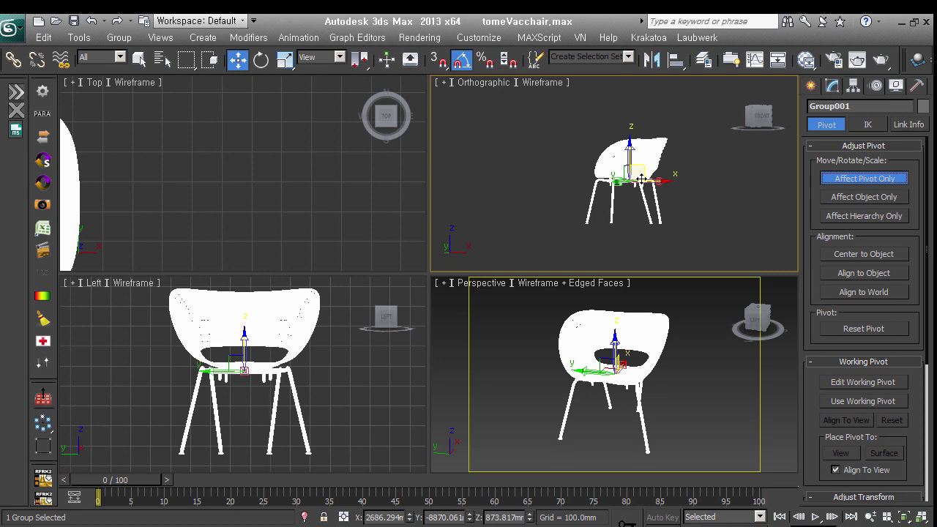
alt+middle_drag(640, 179, 717, 251)
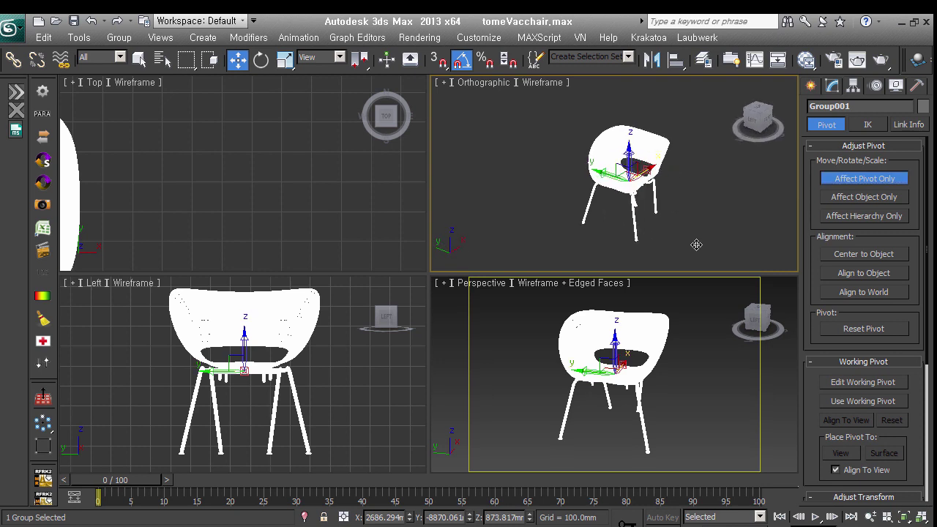
click(861, 256)
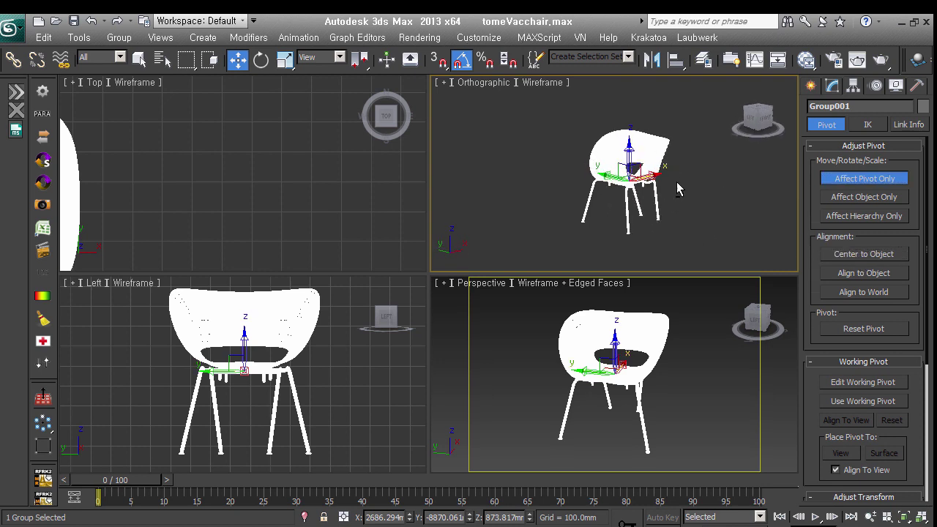
key(s)
scroll(626, 146, up, 2)
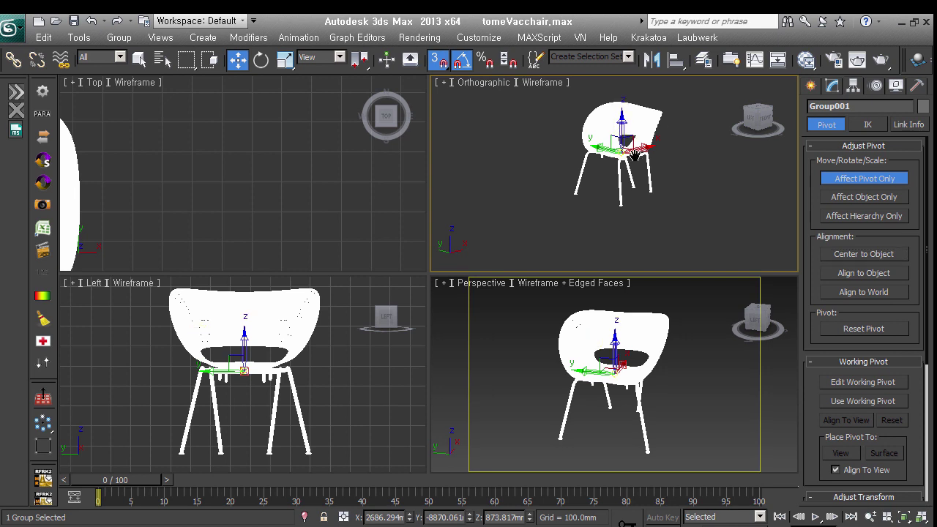
scroll(624, 143, up, 2)
scroll(622, 141, up, 1)
scroll(626, 132, up, 1)
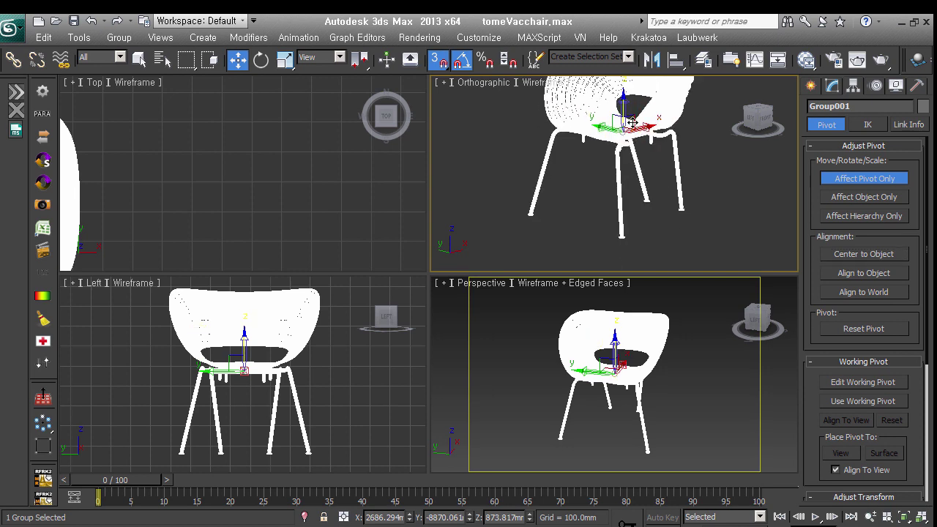
drag(632, 123, 637, 253)
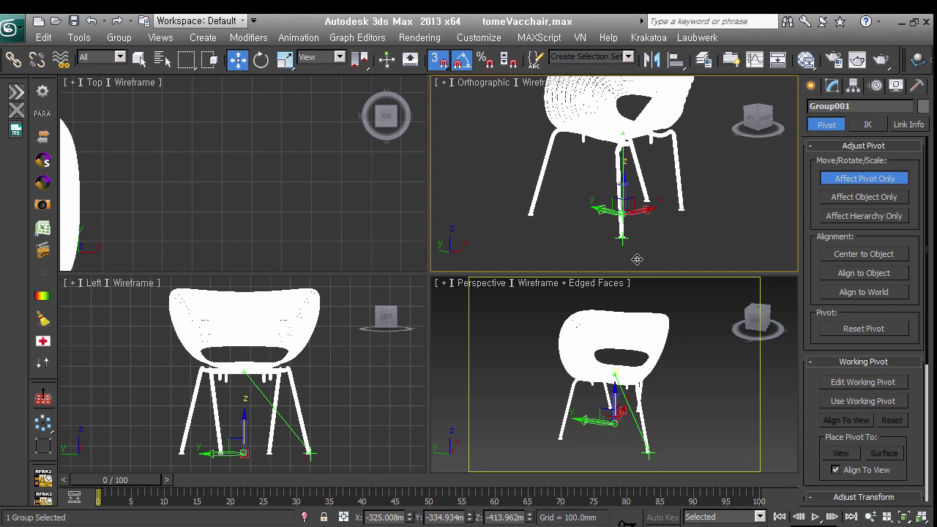
Step: Cancel a second pivot move and turn Affect Pivot Only off
mouse_move(637, 259)
alt+middle_down()
mouse_move(645, 218)
mouse_move(741, 177)
mouse_move(739, 188)
mouse_move(761, 186)
alt+middle_up()
scroll(642, 212, up, 2)
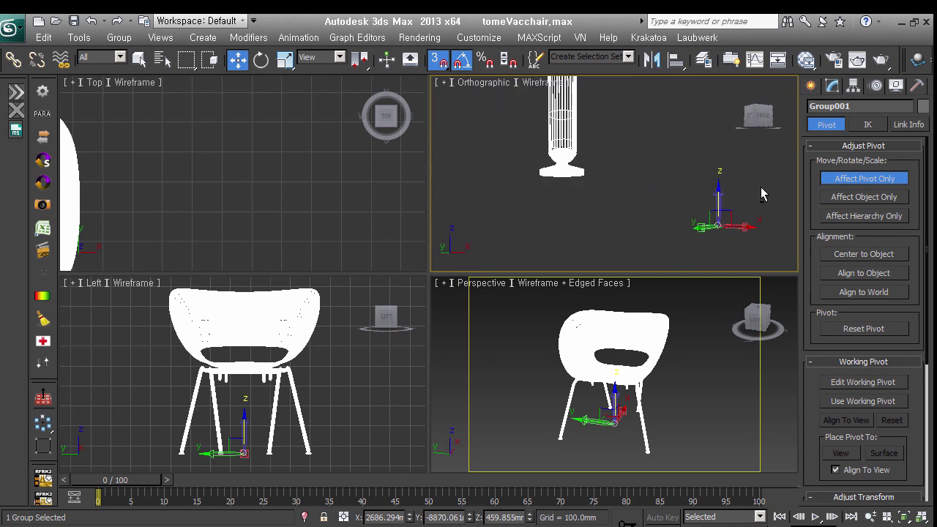
drag(724, 210, 600, 201)
right_click(599, 200)
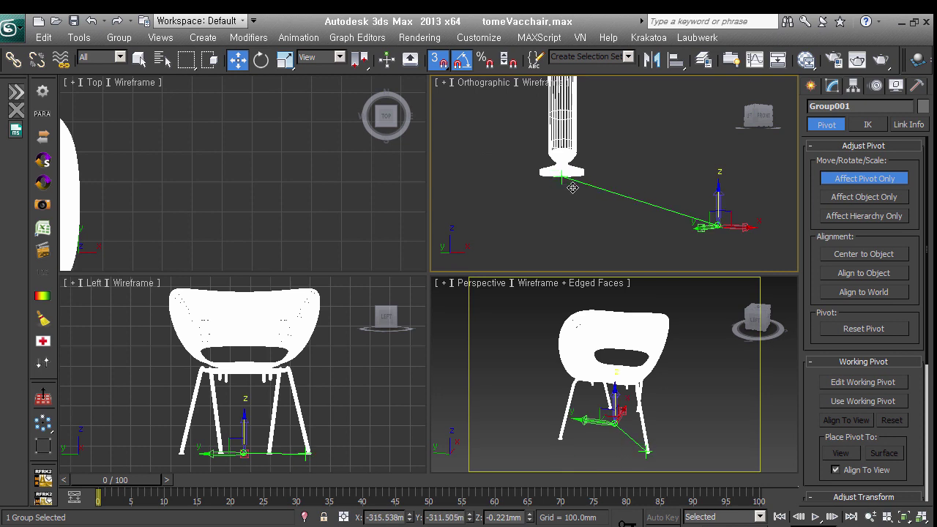
click(865, 180)
click(811, 85)
mouse_move(722, 205)
alt+middle_down()
mouse_move(733, 218)
mouse_move(661, 196)
alt+middle_up()
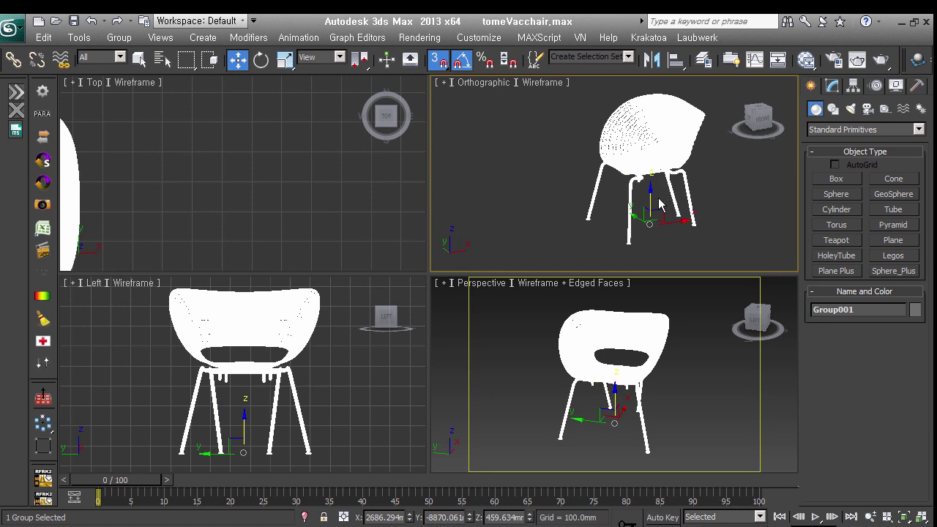
Step: Turn off snapping and clone the chair beside the original as a copy named Group002
middle_drag(680, 239, 612, 246)
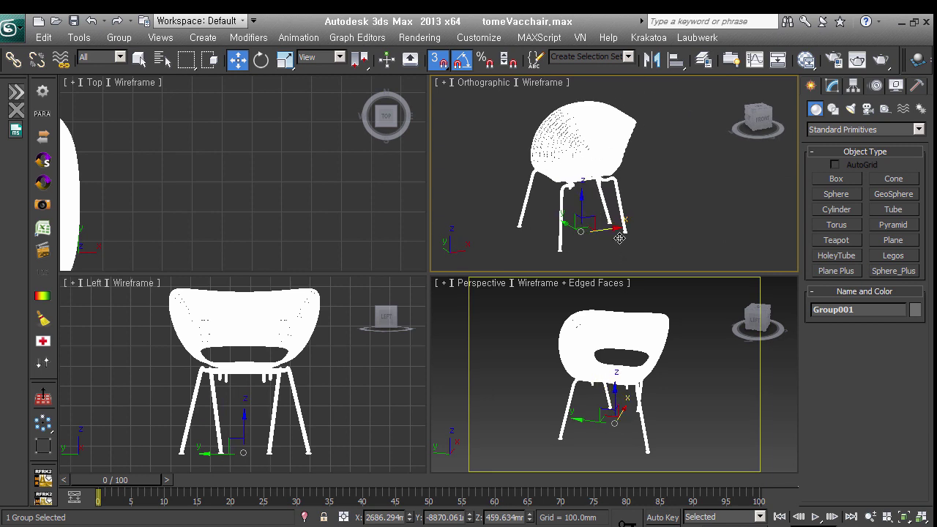
key(s)
shift+drag(618, 242, 747, 243)
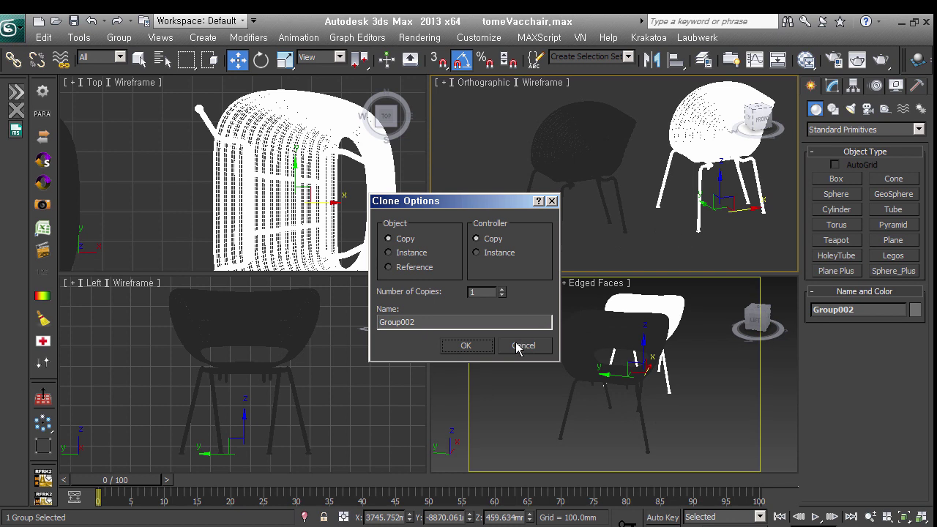
click(511, 345)
middle_drag(732, 220, 649, 224)
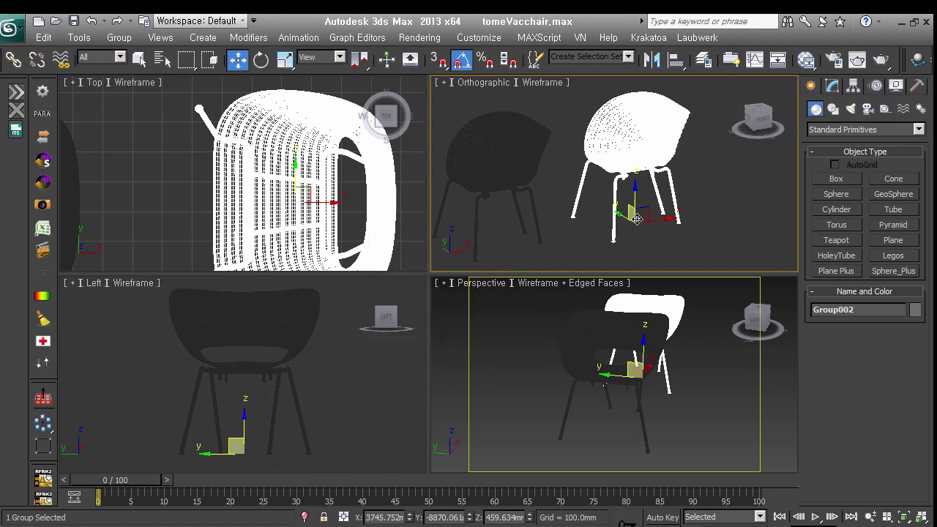
Step: V-Ray mesh export Group002 as a single file named 'S' and create the proxy
right_click(630, 212)
click(681, 390)
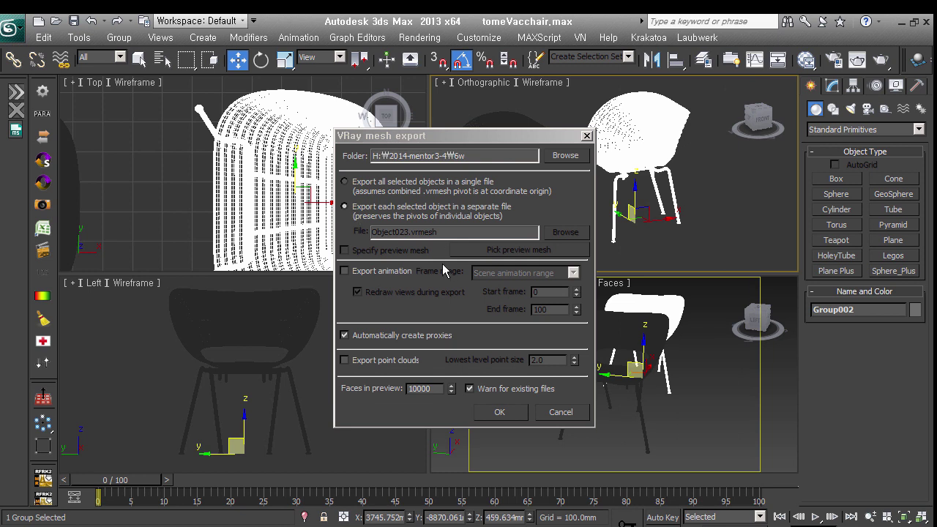
drag(508, 140, 413, 137)
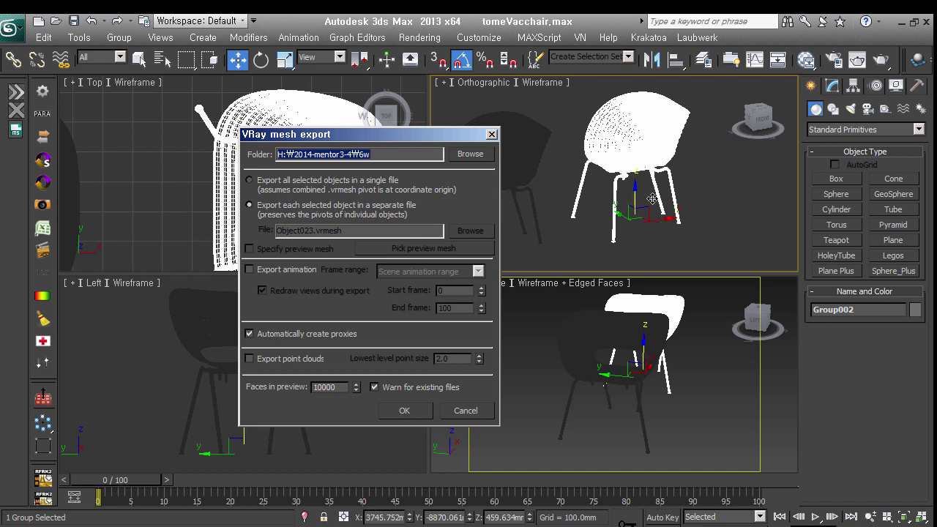
click(288, 192)
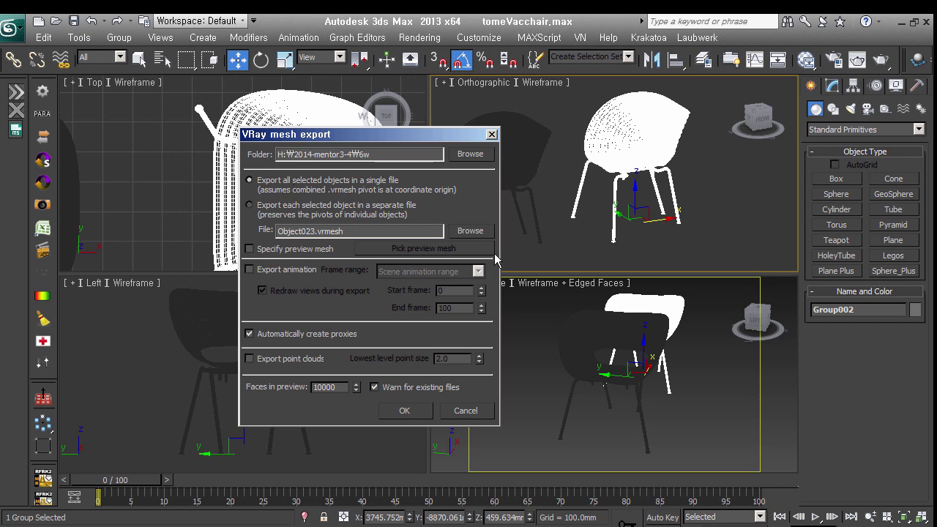
drag(381, 238, 258, 241)
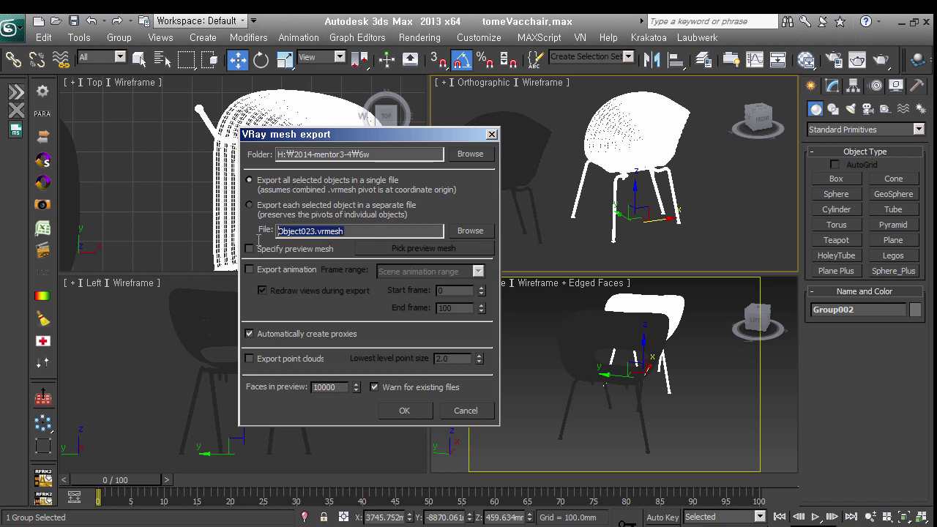
text(S)
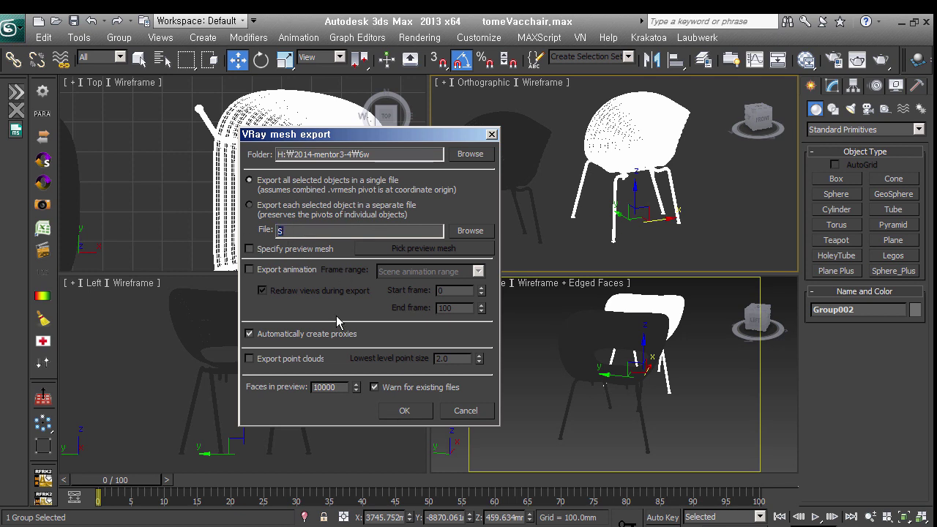
click(415, 418)
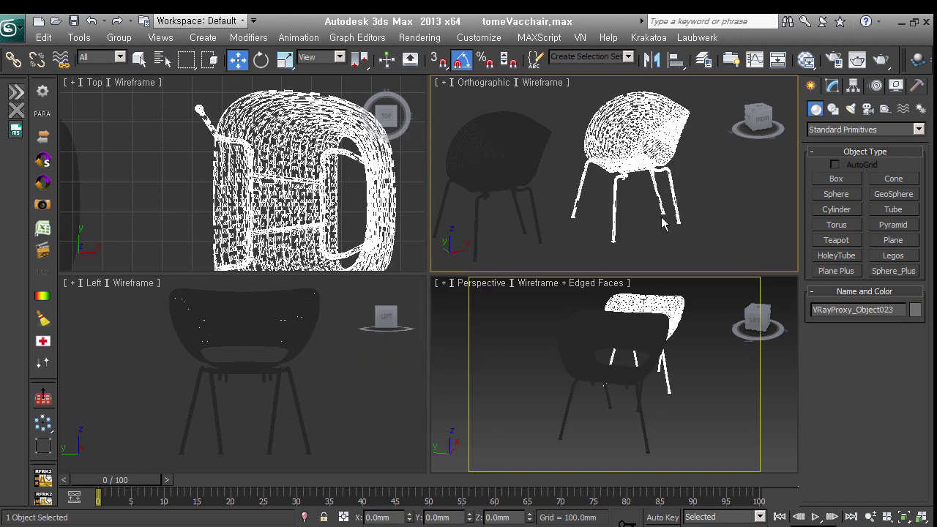
mouse_move(689, 190)
alt+middle_down()
mouse_move(734, 206)
mouse_move(684, 168)
alt+middle_up()
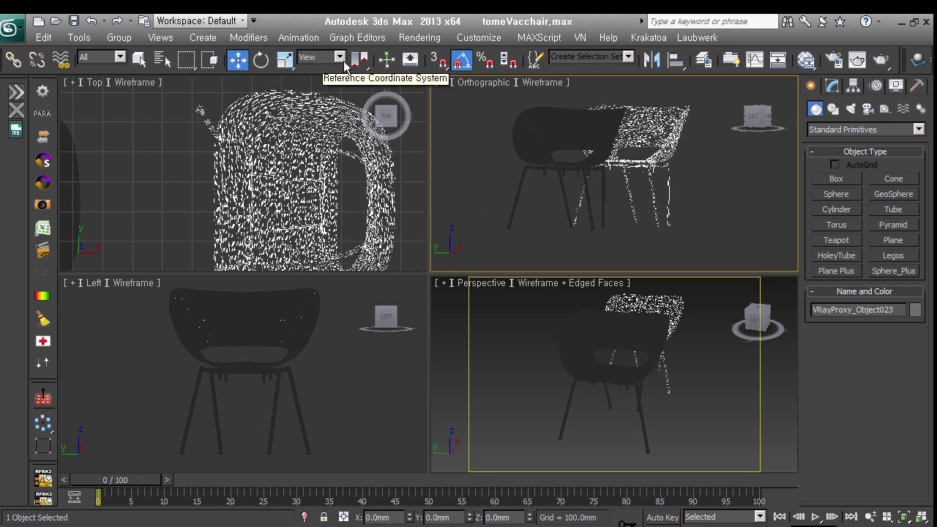
mouse_move(362, 63)
mouse_down()
mouse_move(368, 110)
mouse_move(368, 76)
mouse_up()
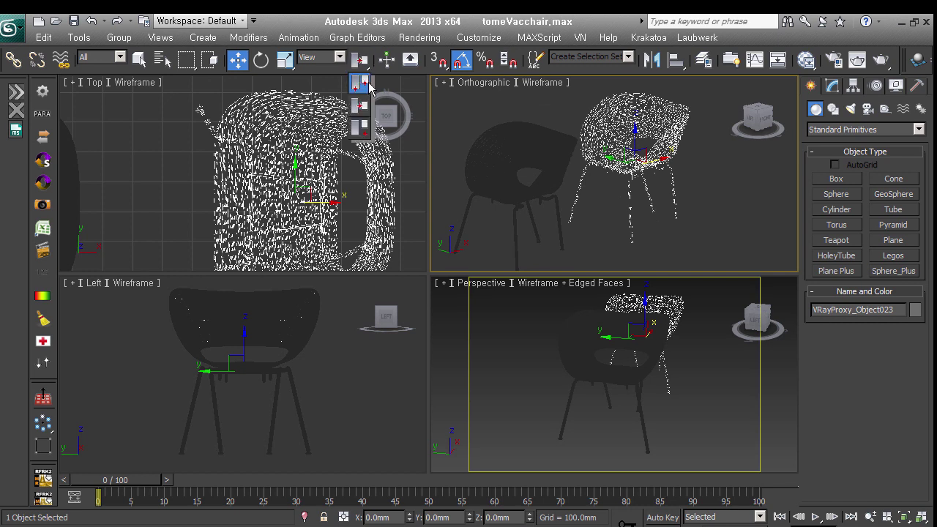
scroll(738, 224, down, 5)
mouse_move(738, 224)
middle_down()
mouse_move(700, 213)
mouse_move(661, 224)
middle_up()
middle_drag(522, 161, 592, 194)
scroll(607, 201, up, 4)
scroll(607, 202, up, 1)
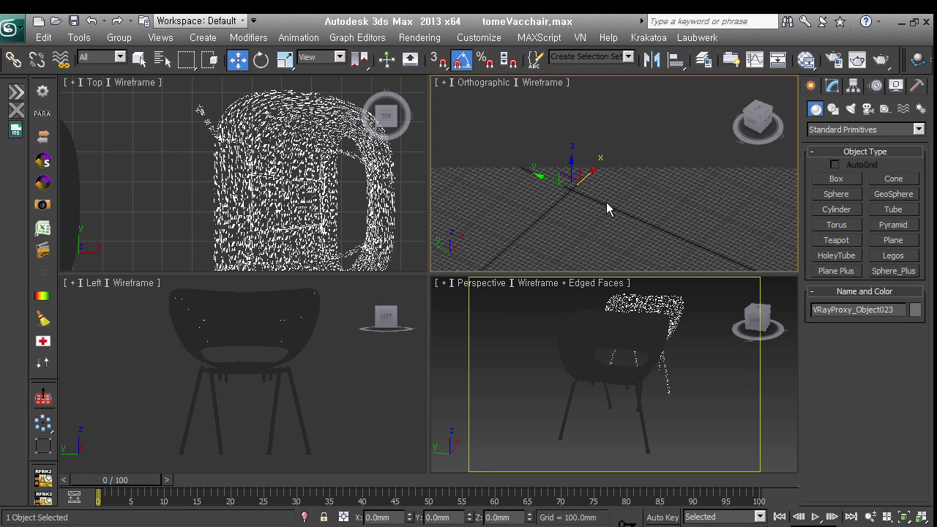
scroll(606, 202, down, 3)
middle_drag(606, 202, 513, 244)
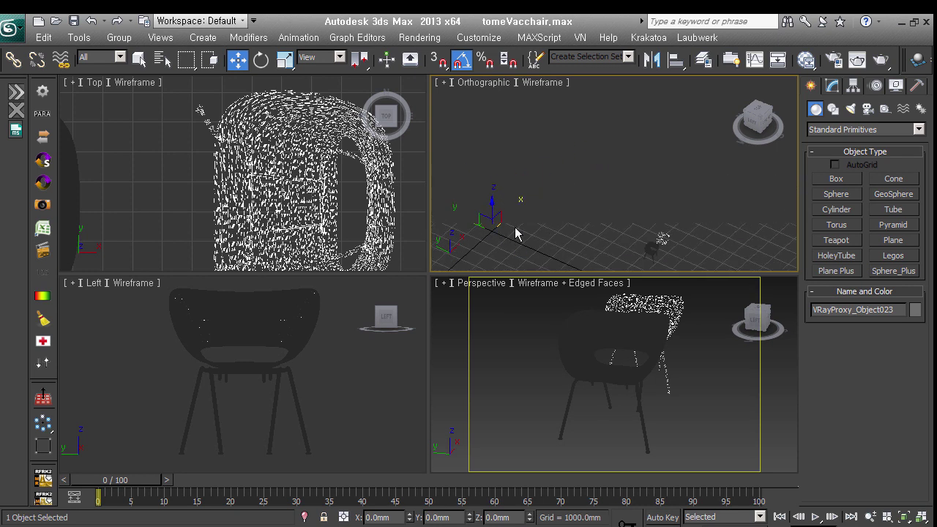
mouse_move(507, 242)
middle_down()
mouse_move(532, 242)
mouse_move(595, 213)
middle_up()
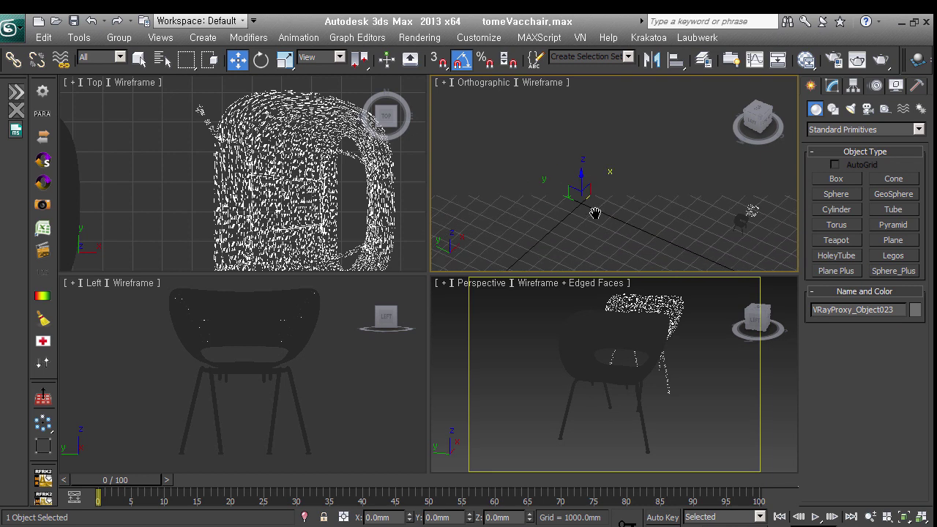
Step: Reselect Group002 and set its absolute X, Y and Z position to 0
key(ctrl+z)
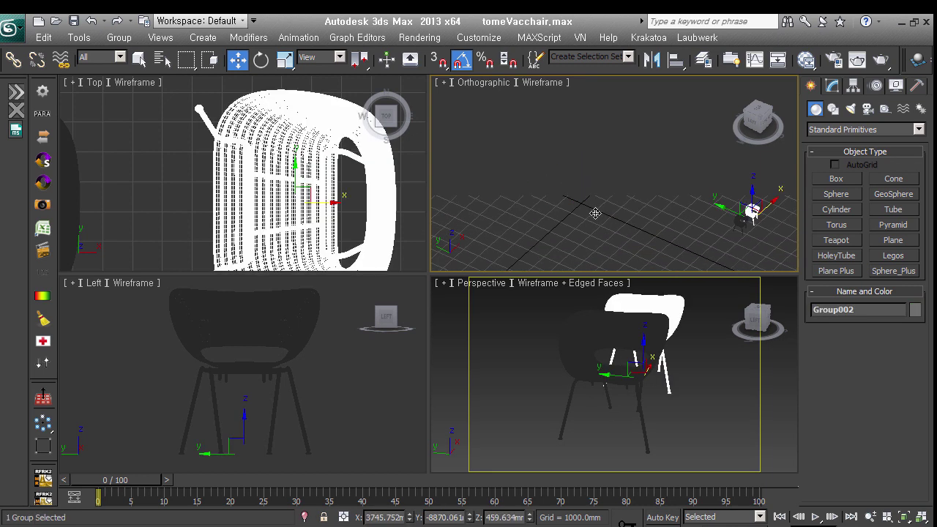
middle_drag(698, 239, 748, 239)
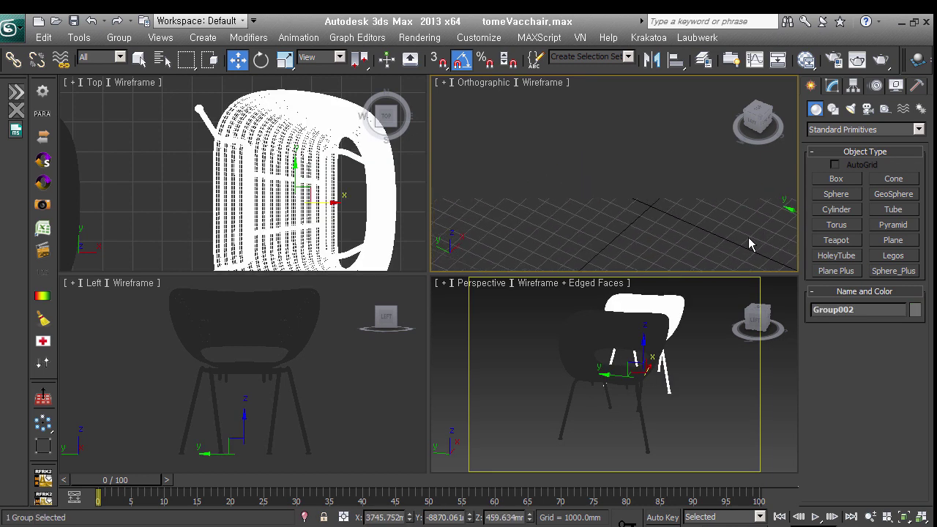
right_click(247, 60)
middle_drag(746, 243, 641, 220)
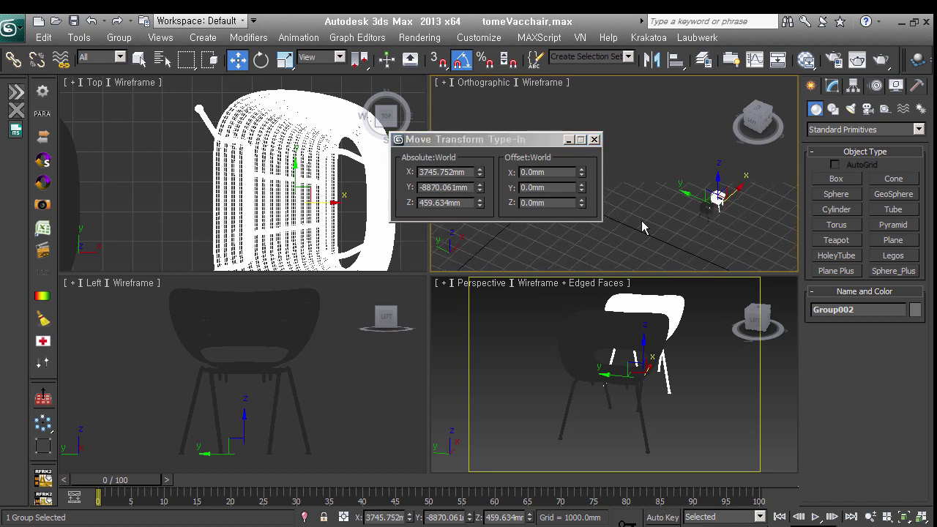
right_click(479, 172)
right_click(479, 187)
right_click(480, 203)
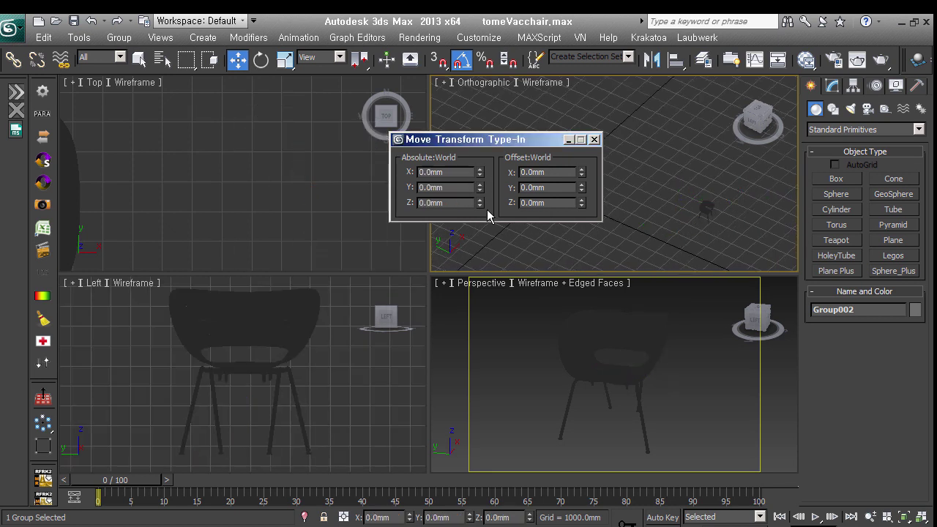
click(594, 139)
Step: Bring up the V-Ray mesh export dialog for the chair
key(z)
mouse_move(535, 198)
alt+middle_down()
mouse_move(650, 150)
mouse_move(686, 173)
mouse_move(671, 197)
alt+middle_up()
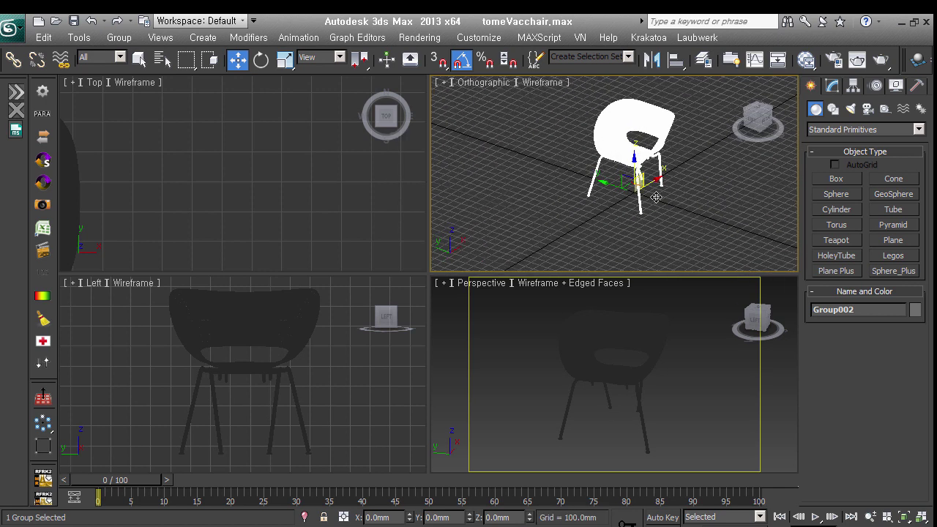
right_click(655, 204)
click(708, 373)
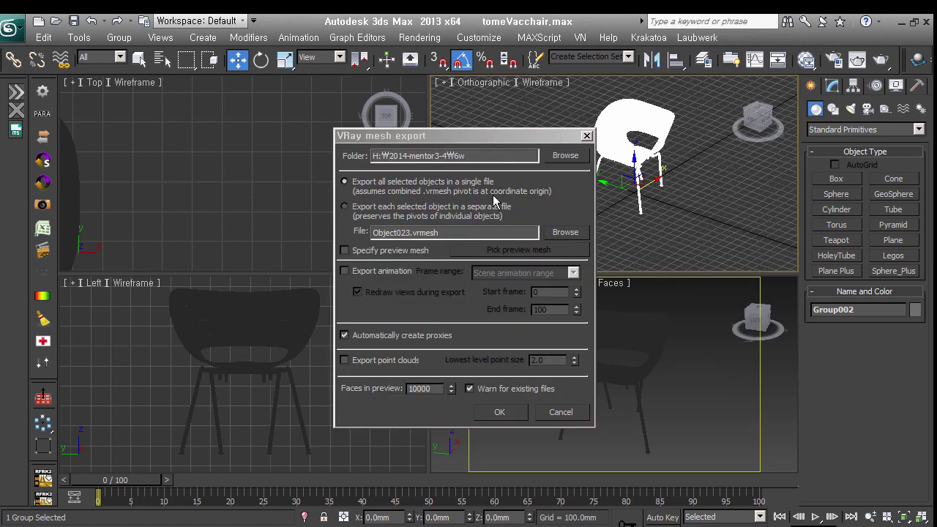
Step: Export Group002 as mesh file 's', confirming the overwrite of the existing file
click(475, 233)
text(s)
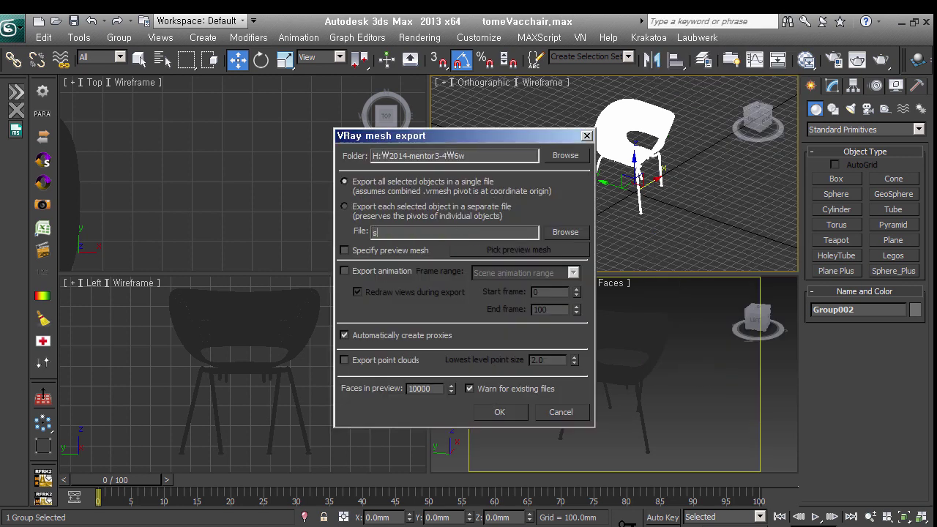
click(499, 416)
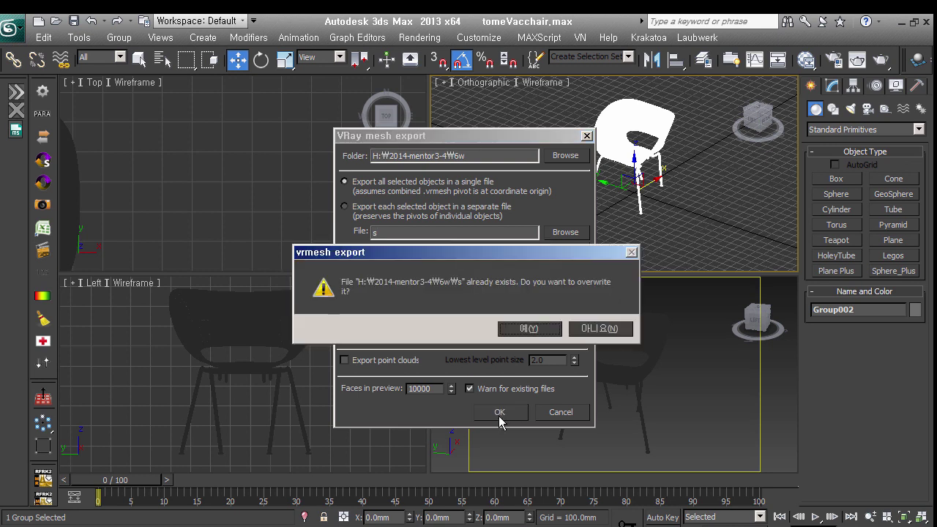
click(525, 338)
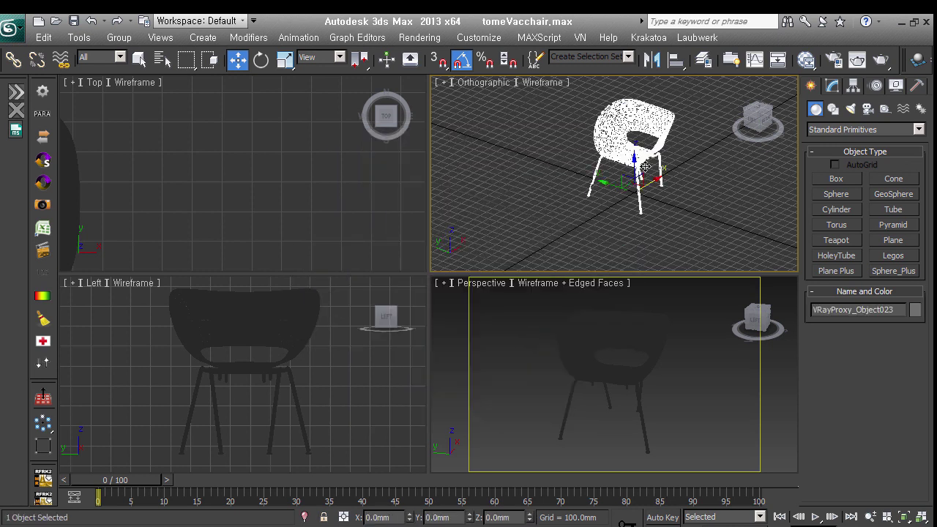
mouse_move(696, 212)
alt+middle_down()
mouse_move(591, 205)
mouse_move(742, 211)
mouse_move(681, 199)
mouse_move(683, 209)
mouse_move(690, 189)
mouse_move(659, 242)
alt+middle_up()
Step: Set the chair proxy's display to bounding box in the Modify panel
click(833, 87)
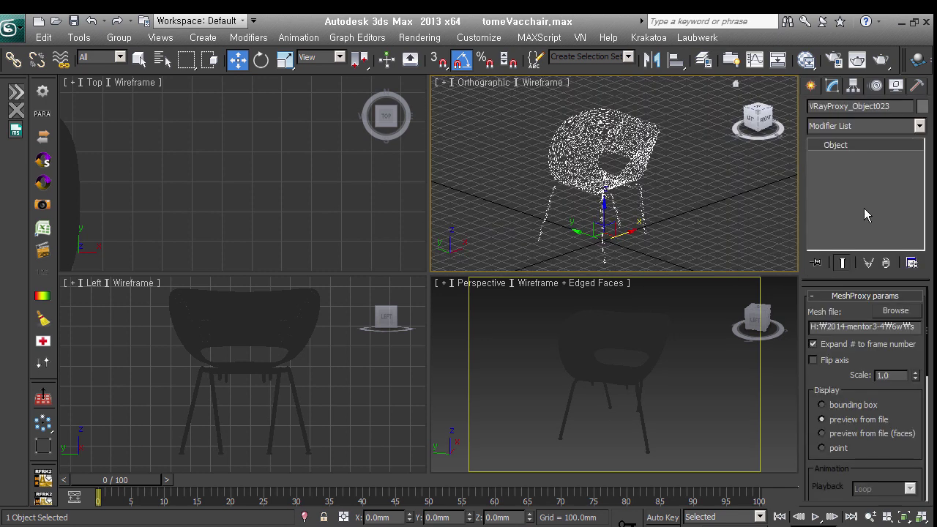
click(853, 405)
drag(875, 275, 875, 189)
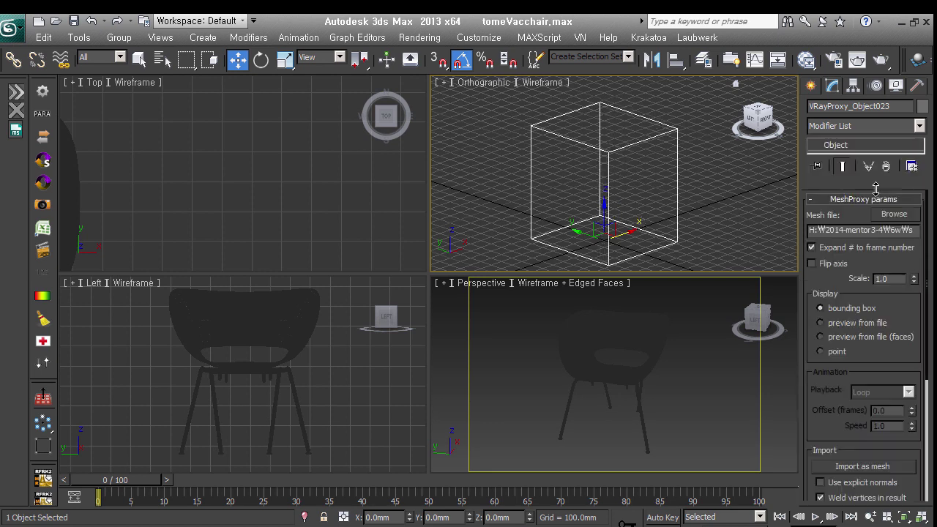
scroll(653, 207, down, 3)
Step: Shift-clone the proxy into 10 copies in a row and show them as preview from file
alt+middle_drag(653, 207, 613, 186)
shift+drag(612, 186, 667, 174)
click(497, 293)
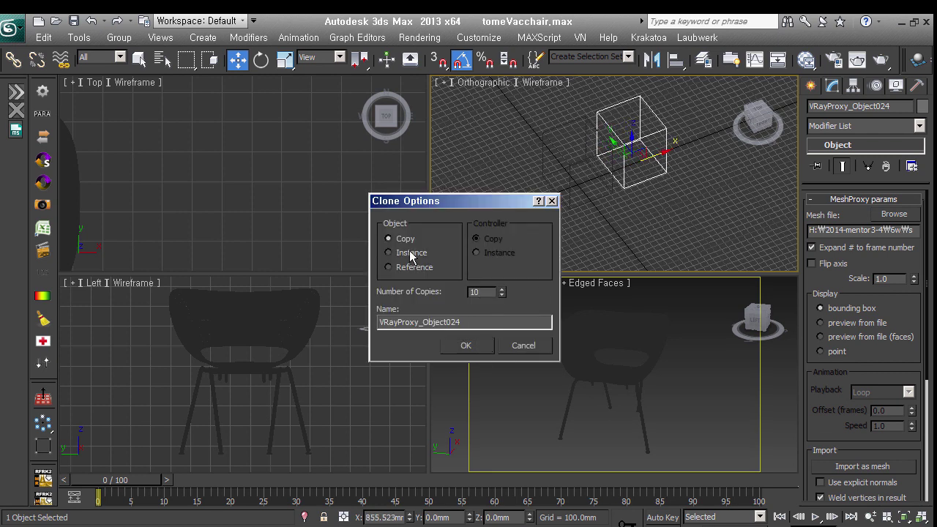
click(468, 345)
scroll(585, 224, down, 5)
mouse_move(585, 224)
middle_down()
mouse_move(623, 199)
mouse_move(701, 215)
middle_up()
click(843, 324)
scroll(697, 189, up, 2)
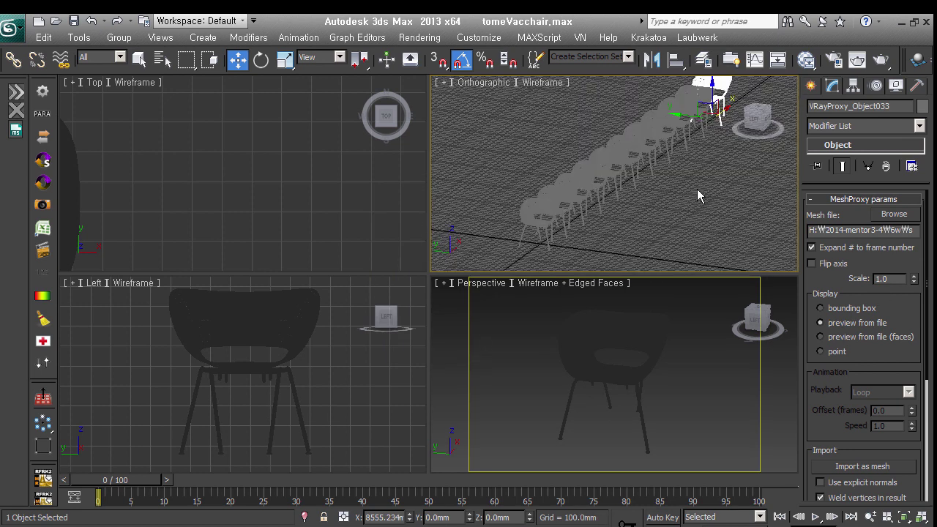
Step: In perspective, compare bounding box, preview and face displays, keep bounding box, and select all 11 proxies
key(p)
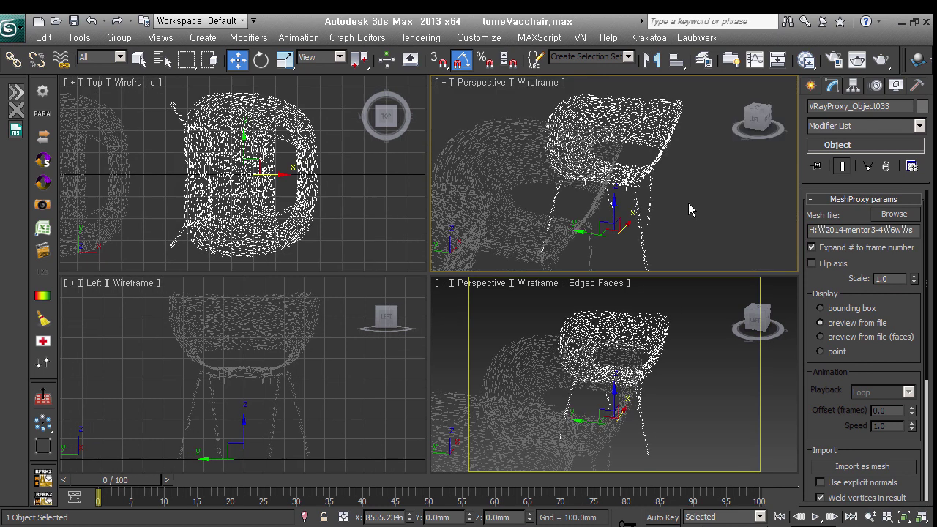
mouse_move(689, 206)
alt+middle_down()
mouse_move(699, 196)
mouse_move(688, 203)
mouse_move(698, 214)
mouse_move(676, 209)
mouse_move(720, 195)
mouse_move(717, 213)
alt+middle_up()
click(820, 308)
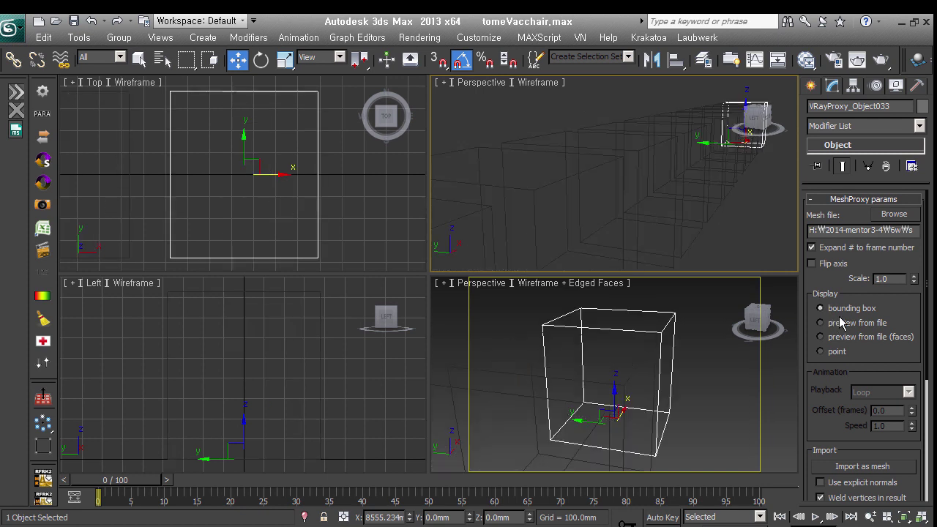
click(841, 322)
click(845, 347)
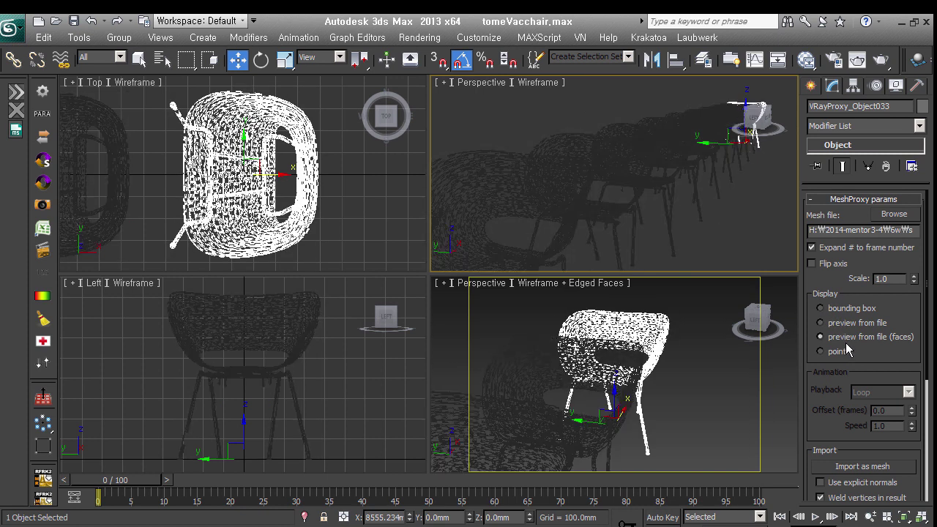
click(842, 352)
click(701, 220)
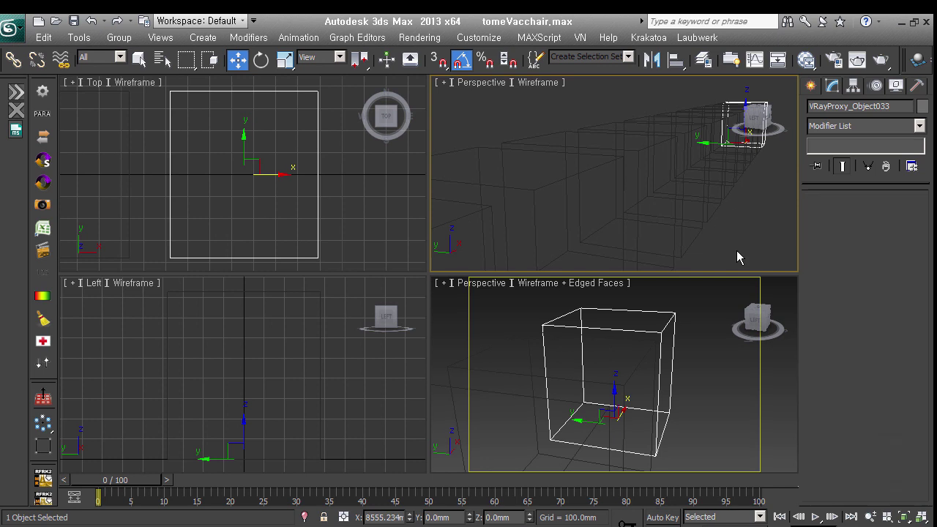
scroll(698, 204, down, 3)
drag(701, 98, 605, 202)
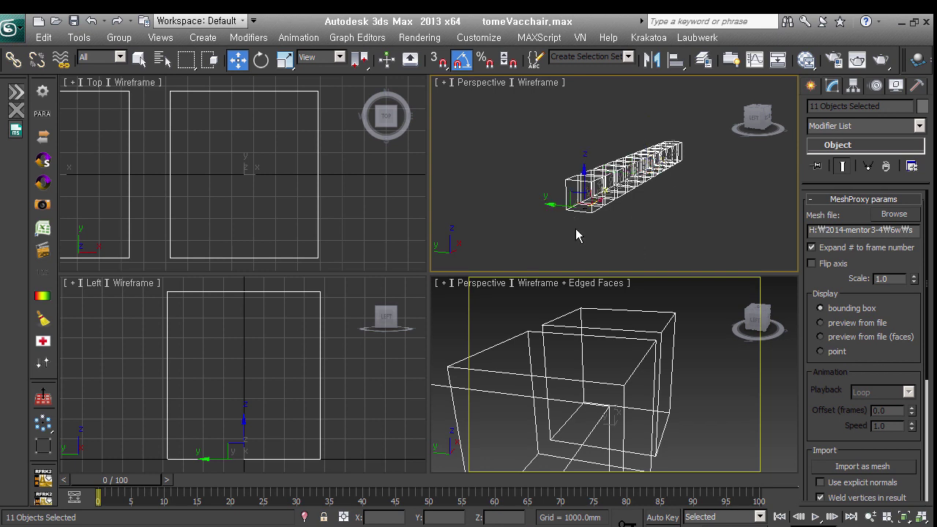
Step: Deselect the proxies and load tree.max, discarding changes to the chair scene
click(506, 175)
click(8, 29)
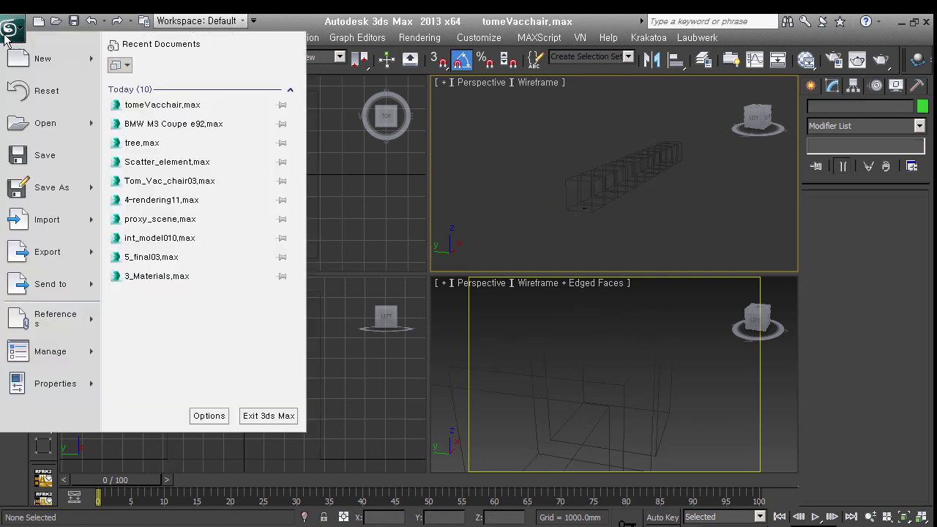
click(60, 126)
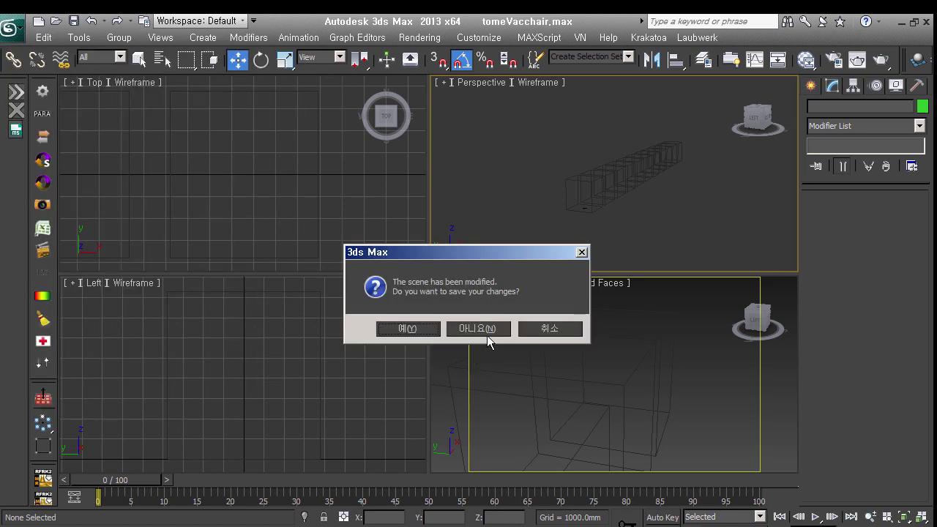
click(487, 334)
click(44, 109)
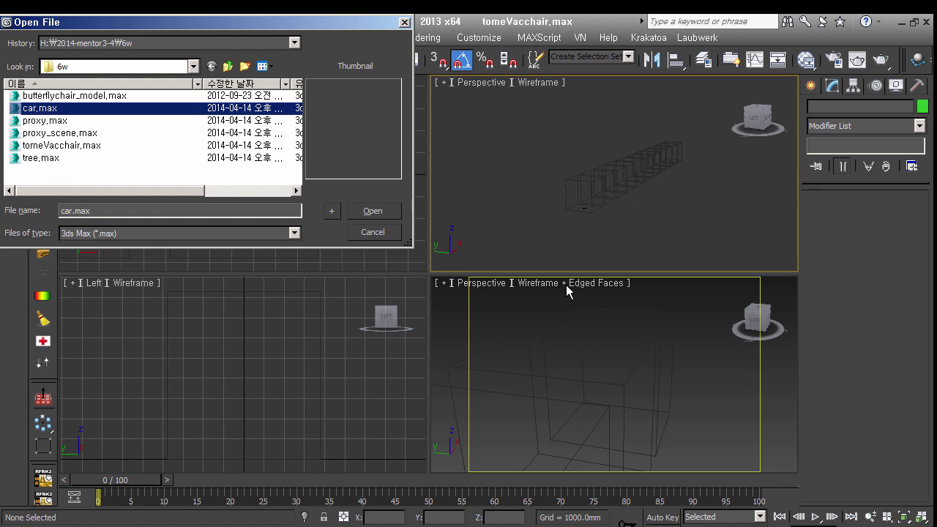
key(Return)
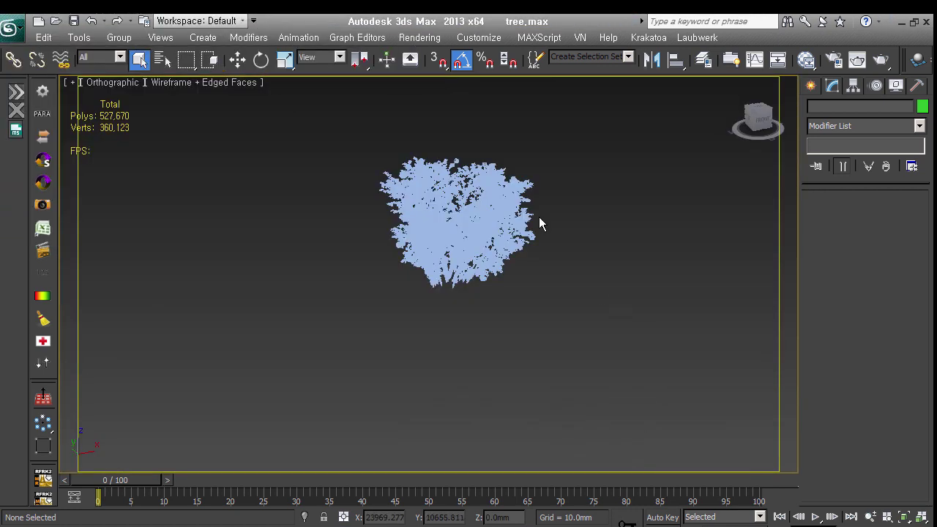
Step: Inspect the tree by selecting the leaf object, then trunk Tree_T4_02, then the leaves again
click(497, 217)
scroll(496, 217, up, 4)
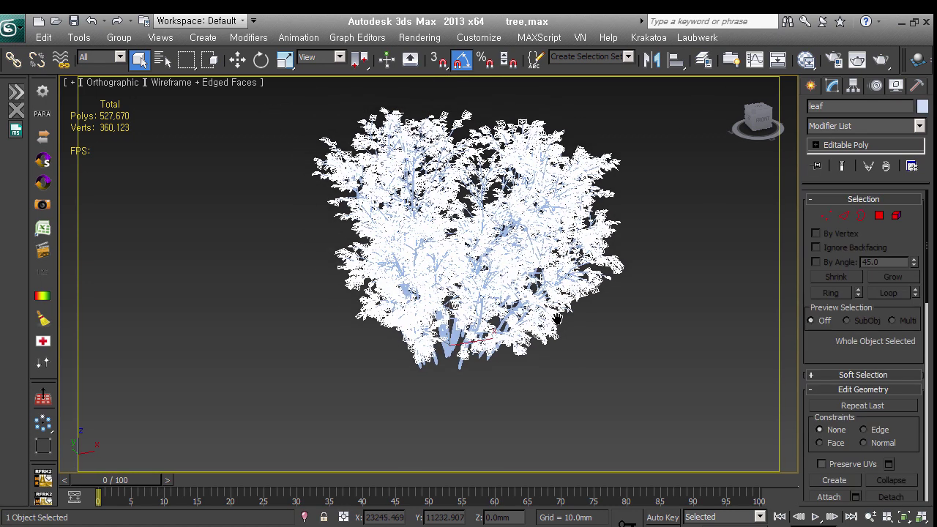
alt+middle_drag(583, 368, 585, 364)
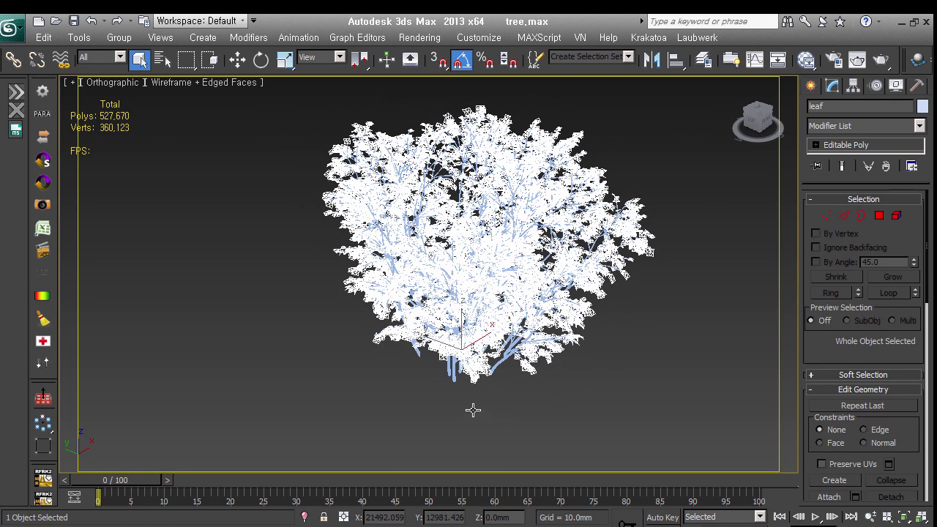
click(460, 388)
click(465, 386)
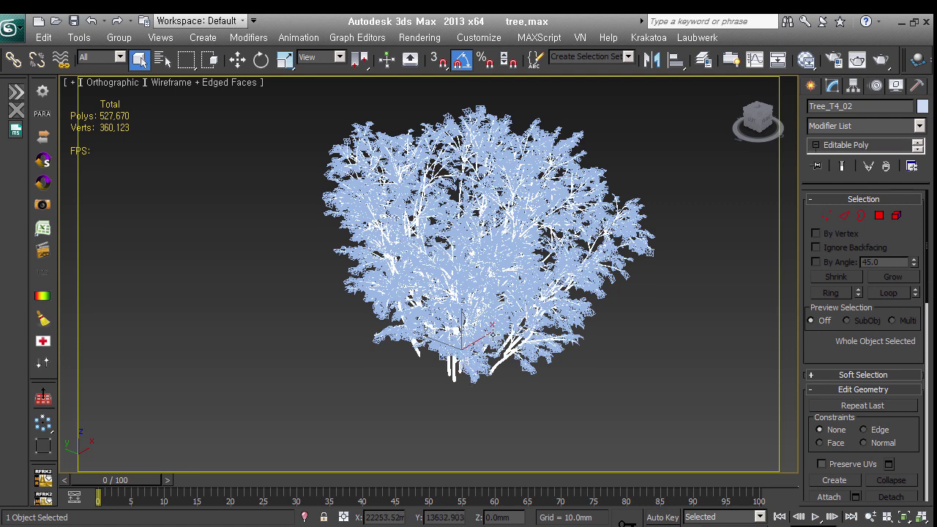
click(540, 294)
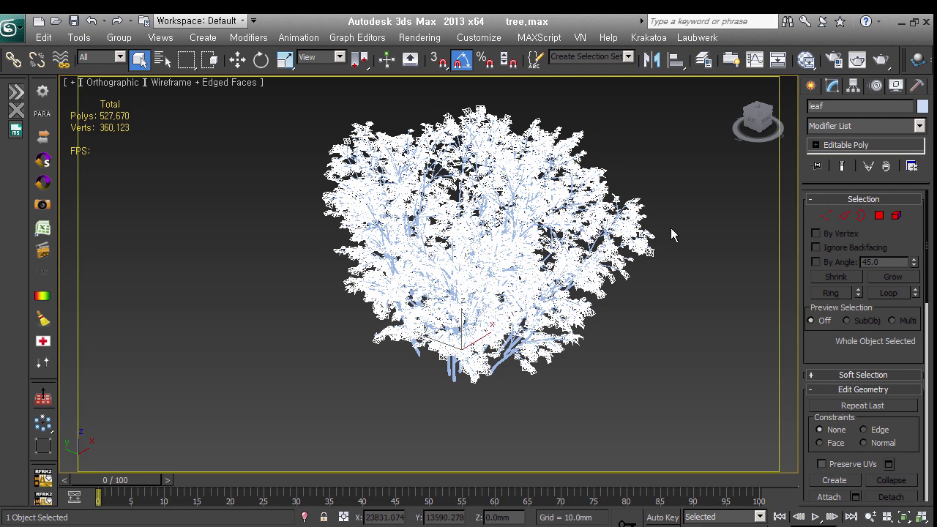
Step: Zoom in on the leaves, clear the selection and restore the four-viewport layout
scroll(671, 228, up, 2)
scroll(670, 227, up, 4)
scroll(675, 231, up, 1)
scroll(620, 366, up, 2)
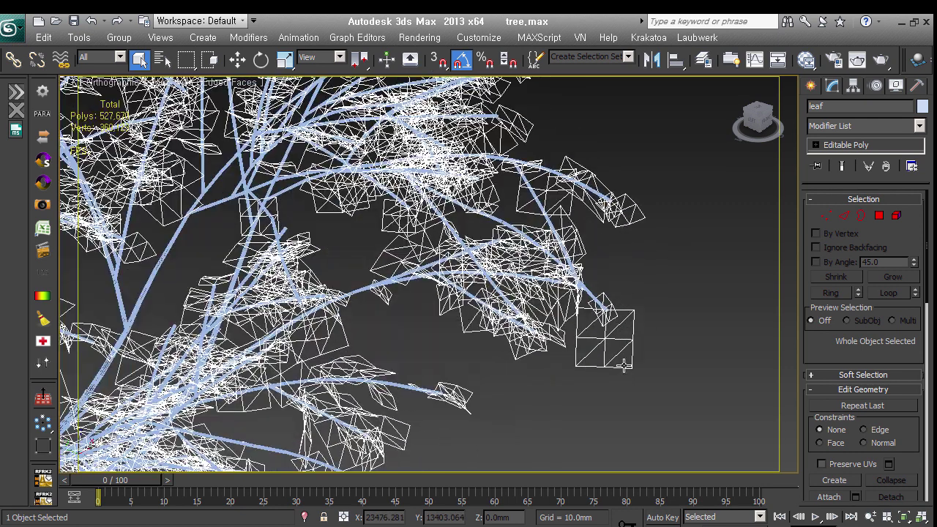
scroll(605, 362, up, 1)
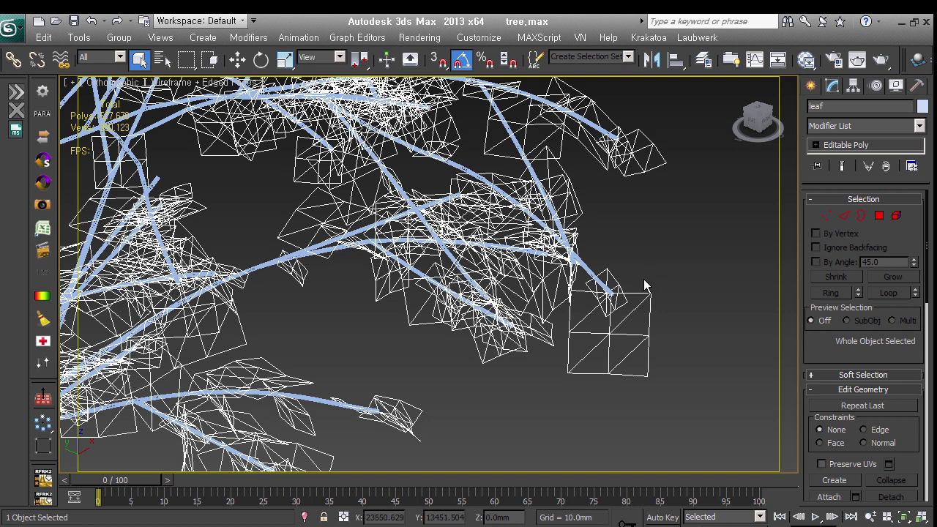
click(702, 370)
key(alt+w)
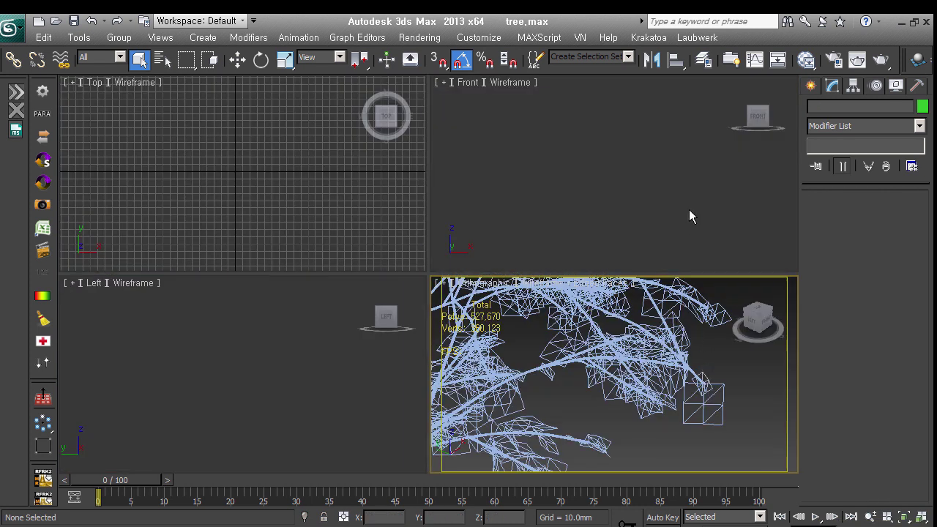
click(727, 421)
key(z)
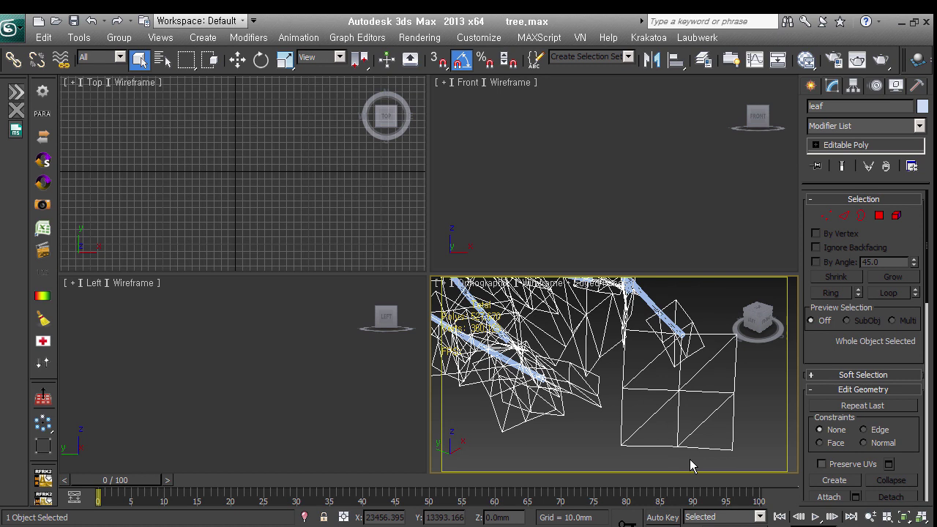
scroll(692, 466, down, 5)
scroll(680, 429, down, 4)
mouse_move(711, 440)
middle_down()
mouse_move(791, 362)
mouse_move(796, 281)
middle_up()
scroll(721, 436, down, 2)
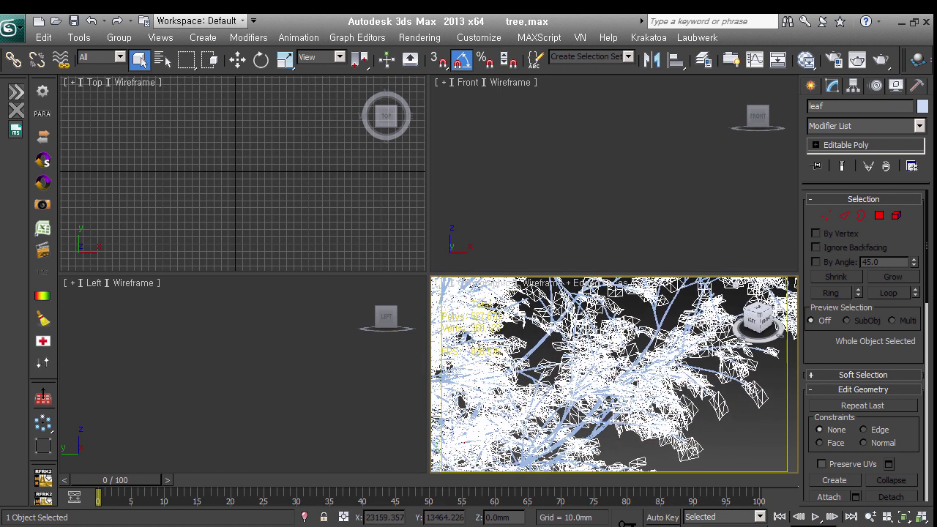
alt+middle_drag(634, 439, 682, 350)
click(681, 354)
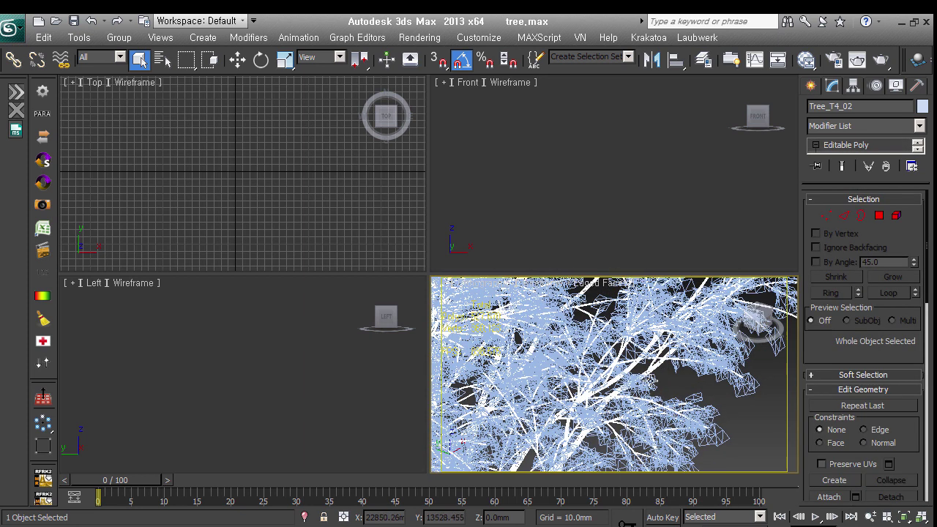
click(714, 381)
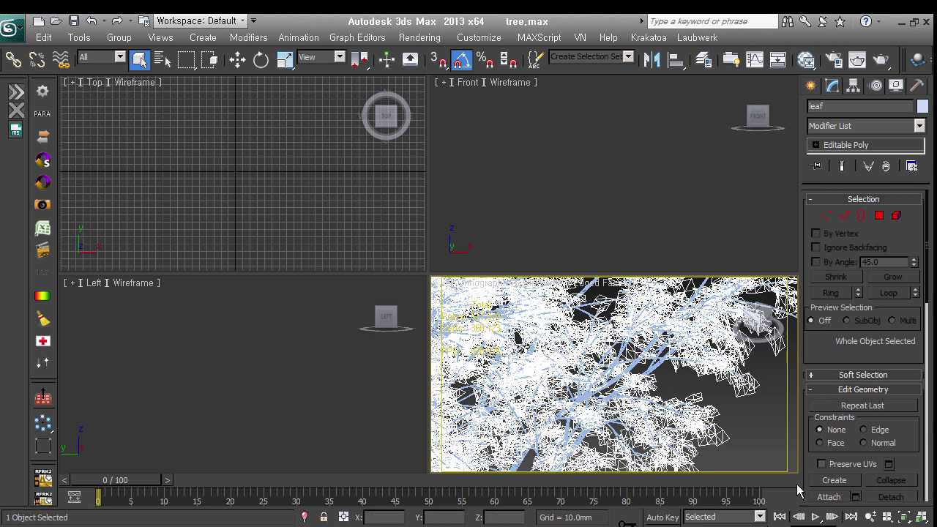
mouse_move(629, 254)
middle_down()
mouse_move(634, 162)
mouse_move(619, 174)
middle_up()
scroll(602, 192, up, 3)
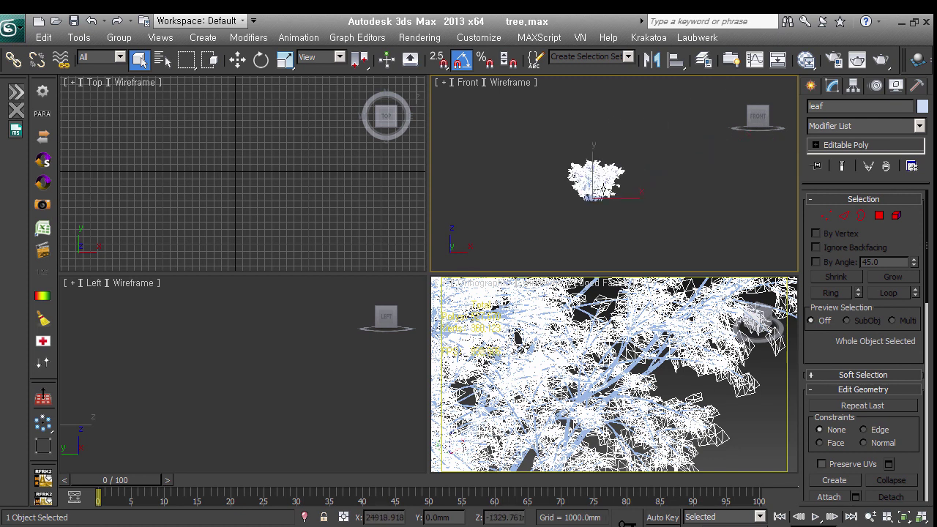
scroll(602, 192, up, 3)
scroll(602, 192, up, 2)
scroll(603, 192, up, 1)
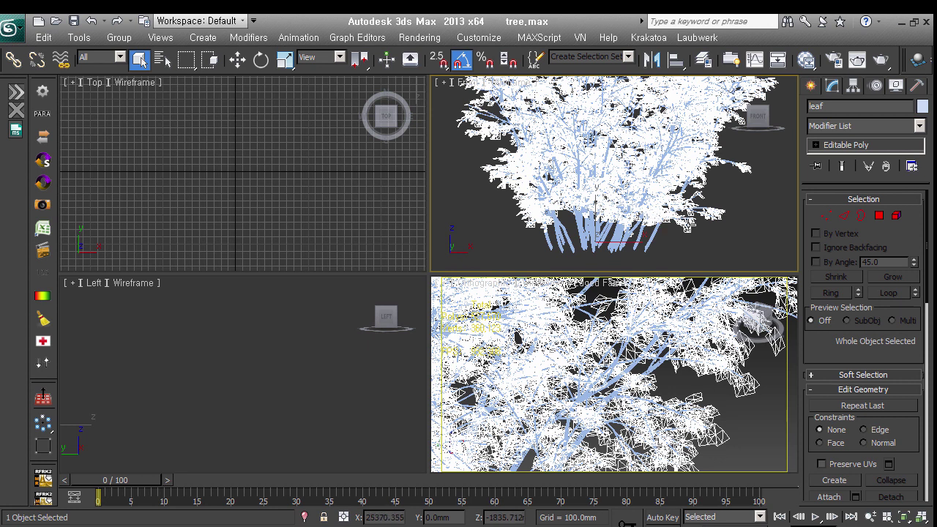
scroll(685, 227, up, 2)
scroll(681, 227, up, 2)
scroll(673, 227, up, 2)
scroll(639, 251, up, 2)
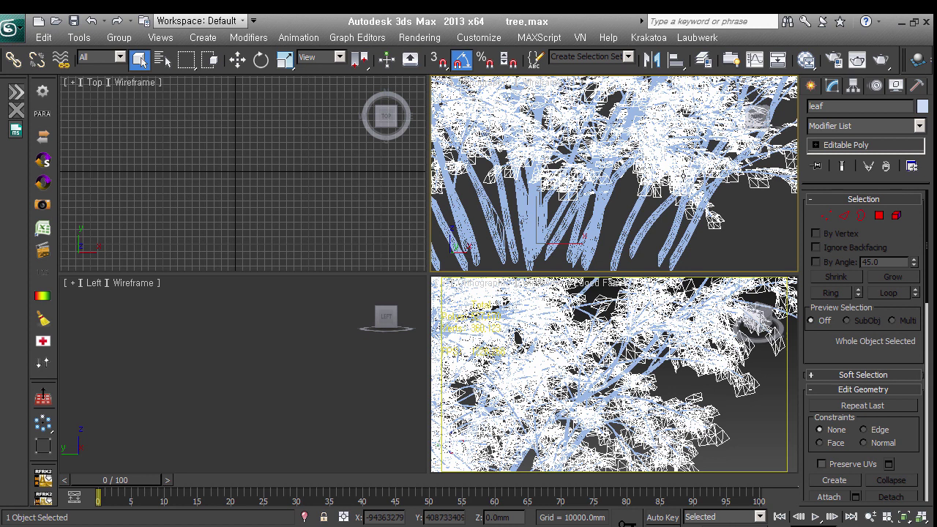
Step: Shift-clone the tree's foliage and trunk together to make a copy beside the original
scroll(667, 209, down, 3)
scroll(666, 209, down, 2)
scroll(682, 220, down, 2)
scroll(678, 170, down, 1)
right_click(680, 192)
click(697, 210)
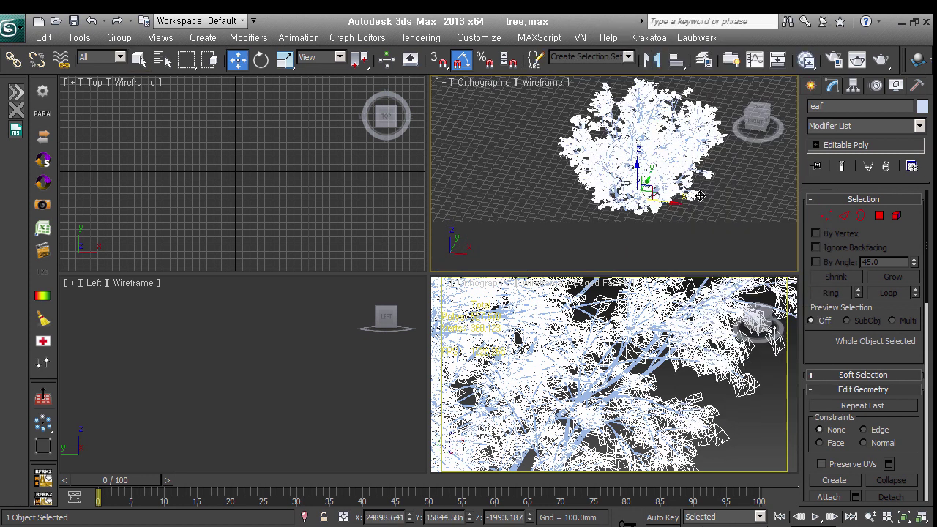
alt+middle_drag(707, 209, 560, 227)
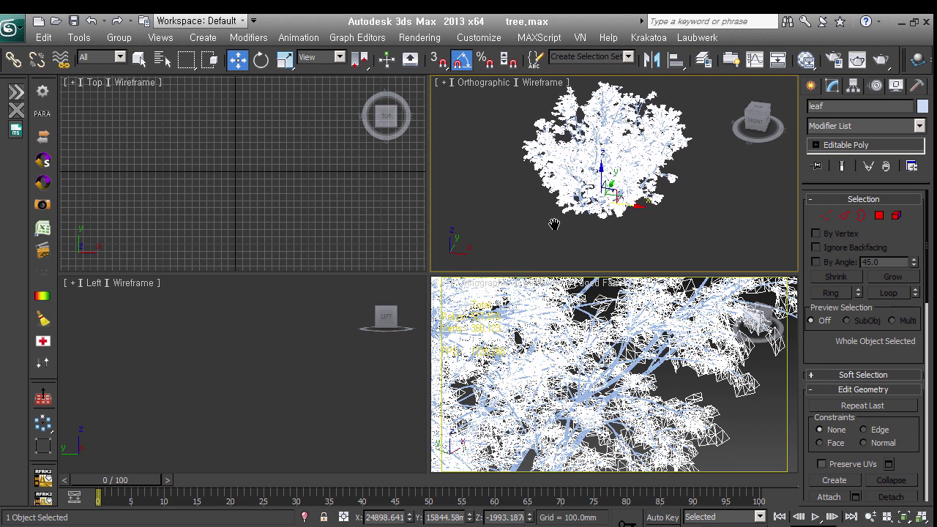
click(655, 243)
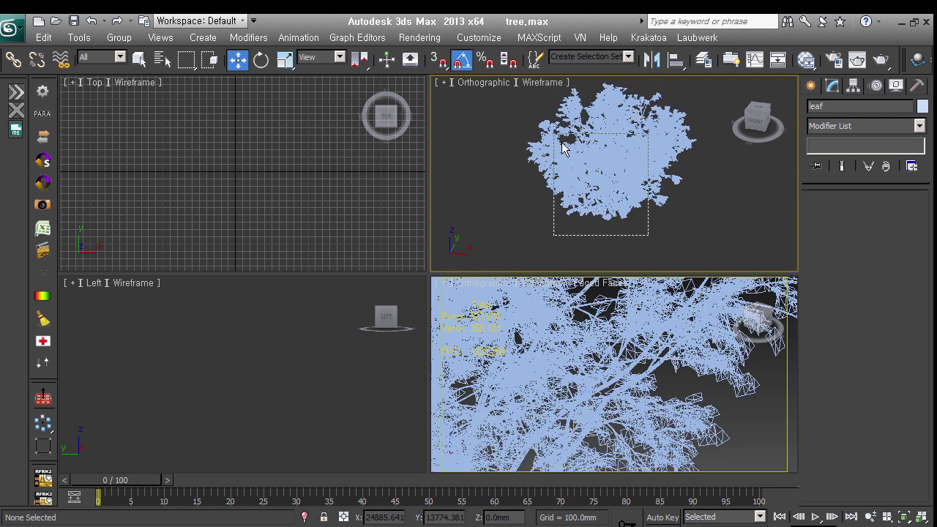
drag(561, 142, 649, 234)
mouse_move(630, 203)
mouse_down()
mouse_move(586, 205)
mouse_move(711, 252)
mouse_up()
click(480, 349)
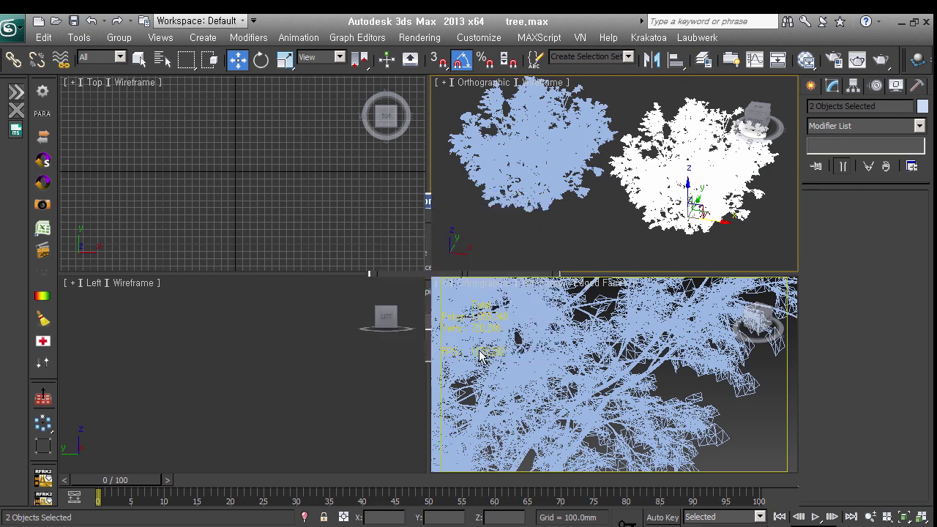
click(586, 249)
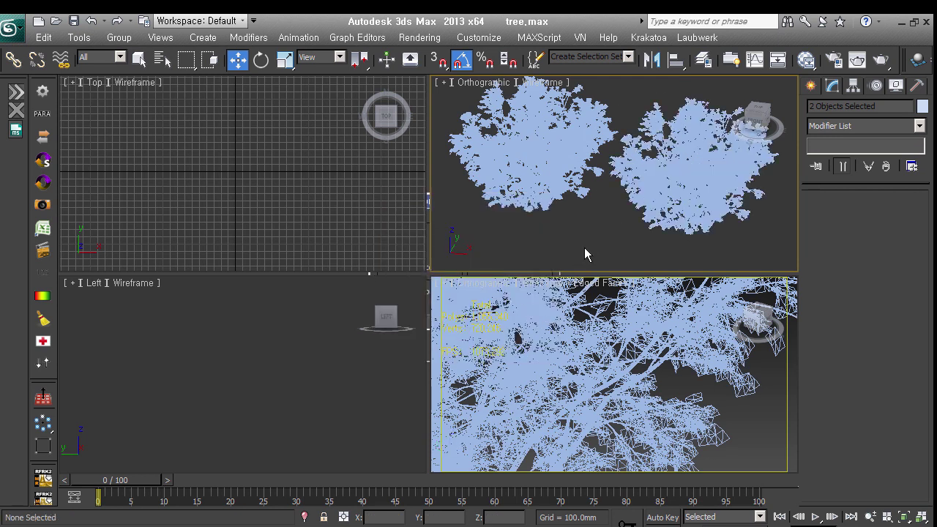
Step: Attach the copy's foliage into its trunk object Tree_T4_003, then frame it in the front view
click(685, 238)
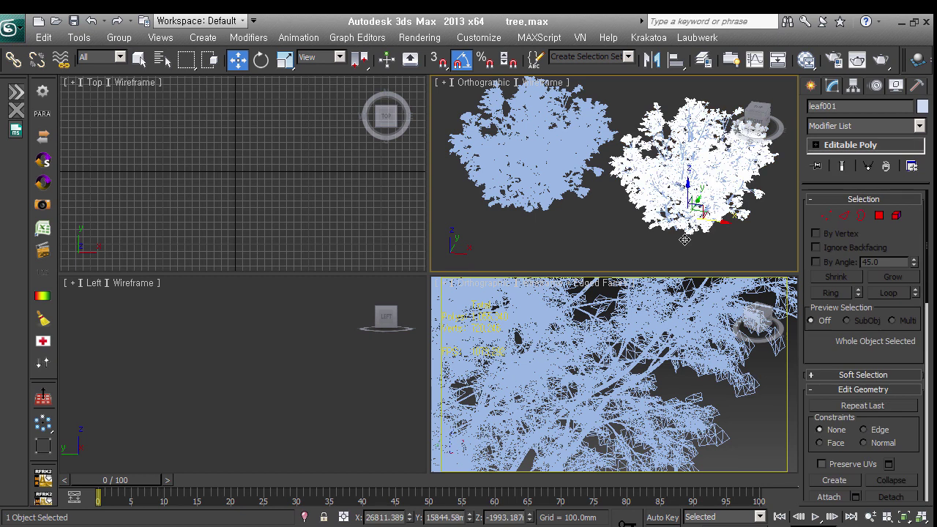
scroll(748, 206, up, 3)
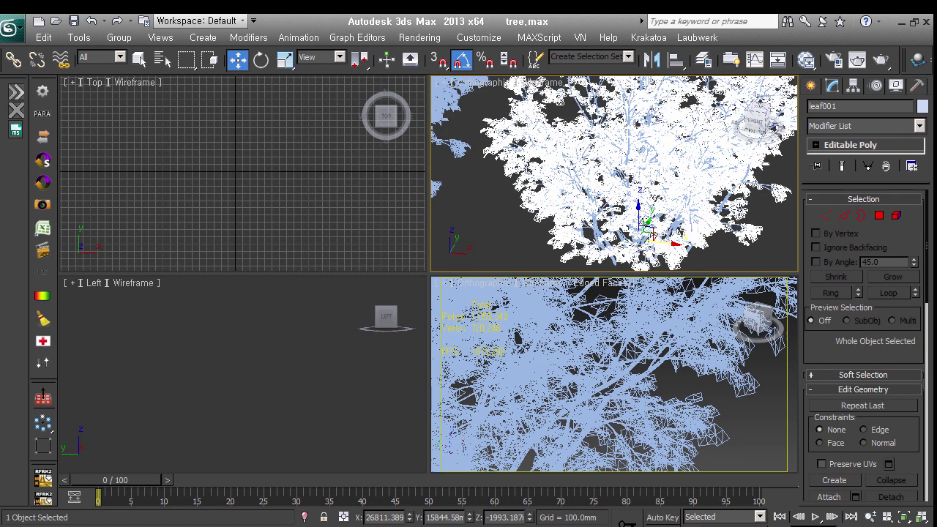
click(736, 208)
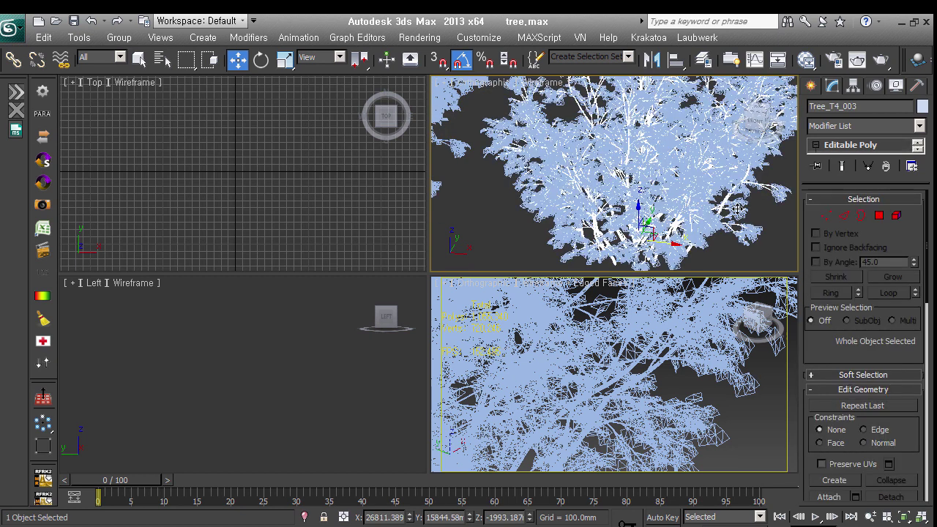
click(829, 497)
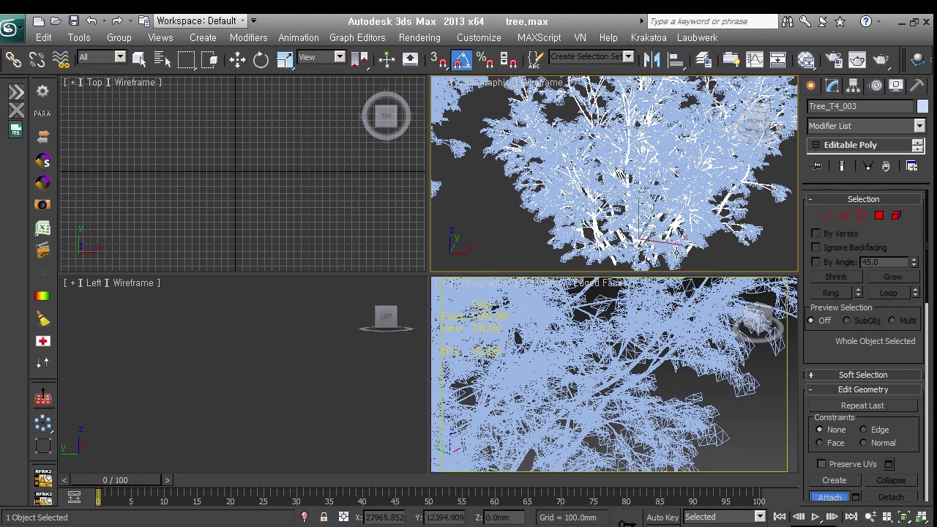
click(632, 183)
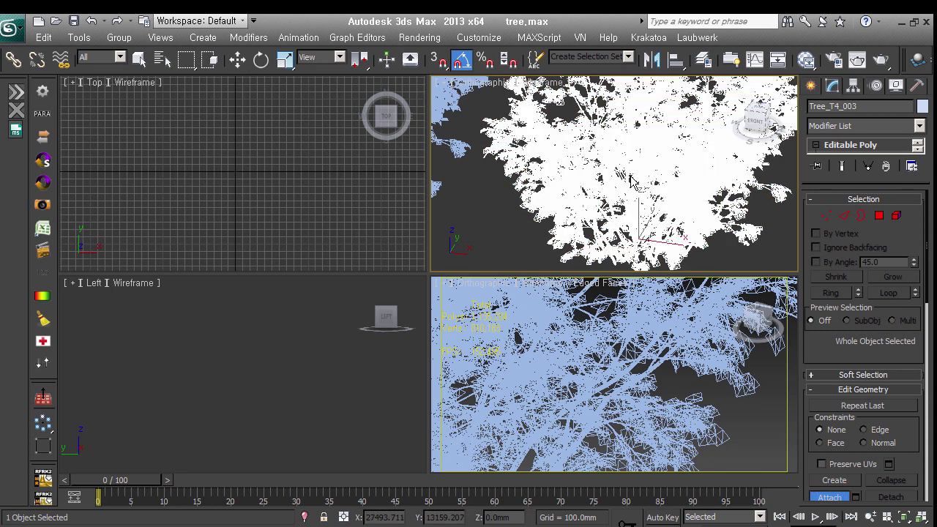
scroll(632, 183, down, 2)
scroll(644, 191, down, 2)
scroll(666, 194, down, 2)
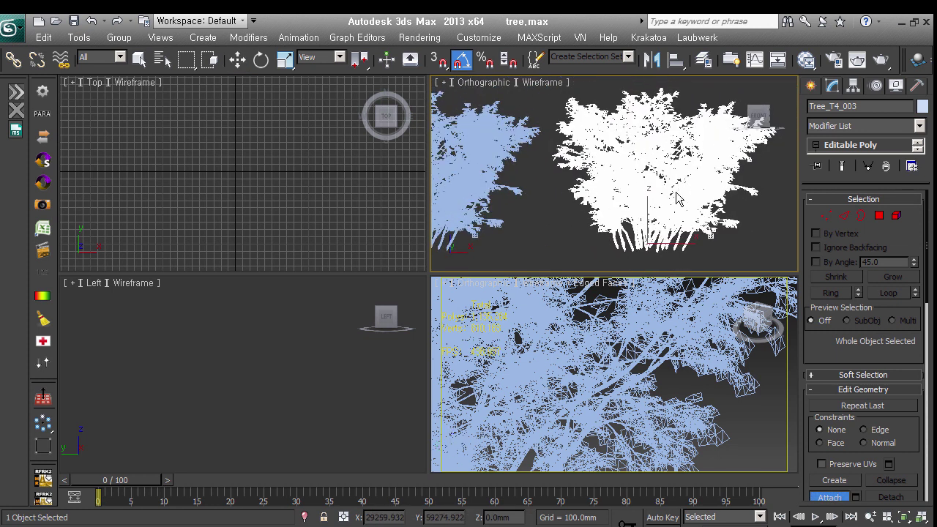
scroll(662, 194, up, 3)
scroll(652, 192, down, 2)
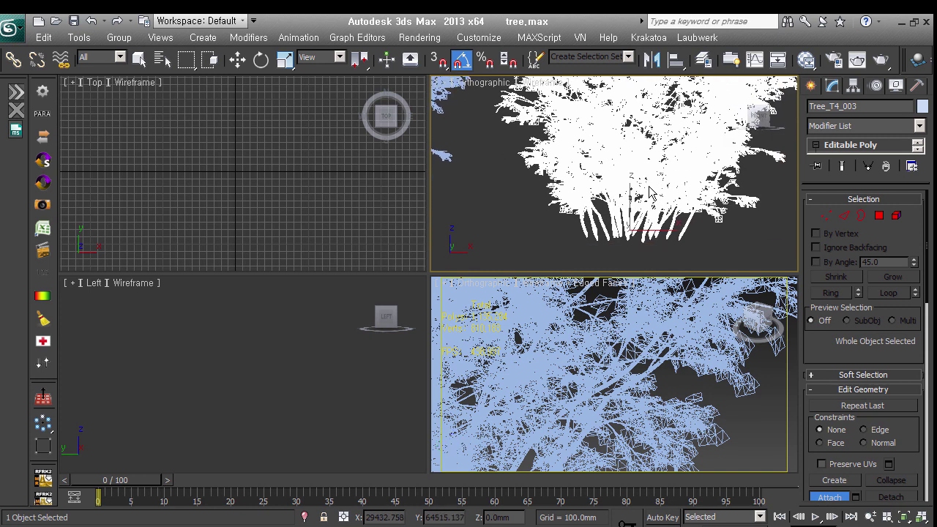
key(f)
key(z)
scroll(645, 209, up, 2)
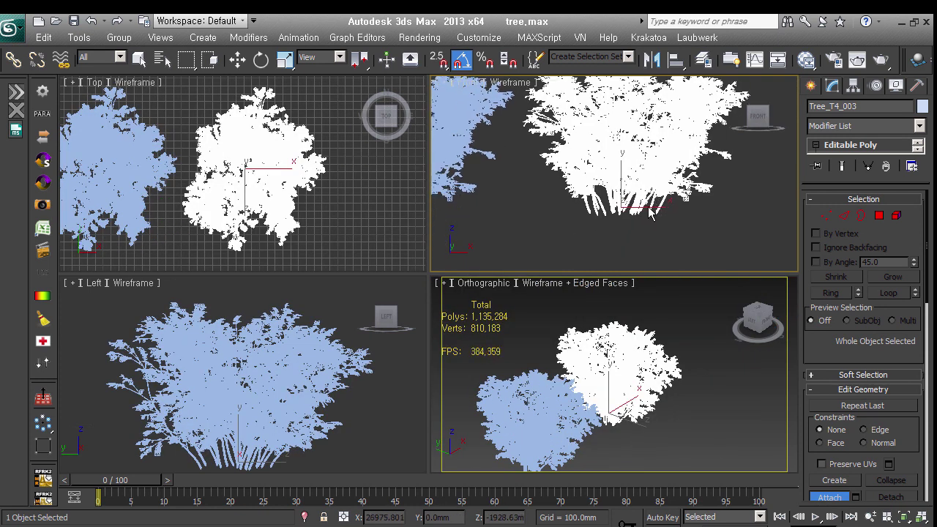
scroll(637, 222, up, 1)
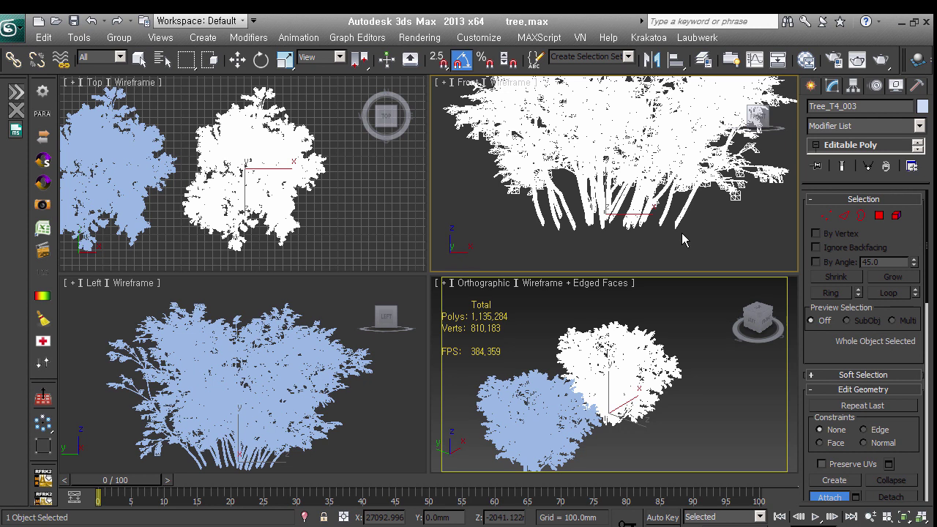
scroll(681, 233, down, 2)
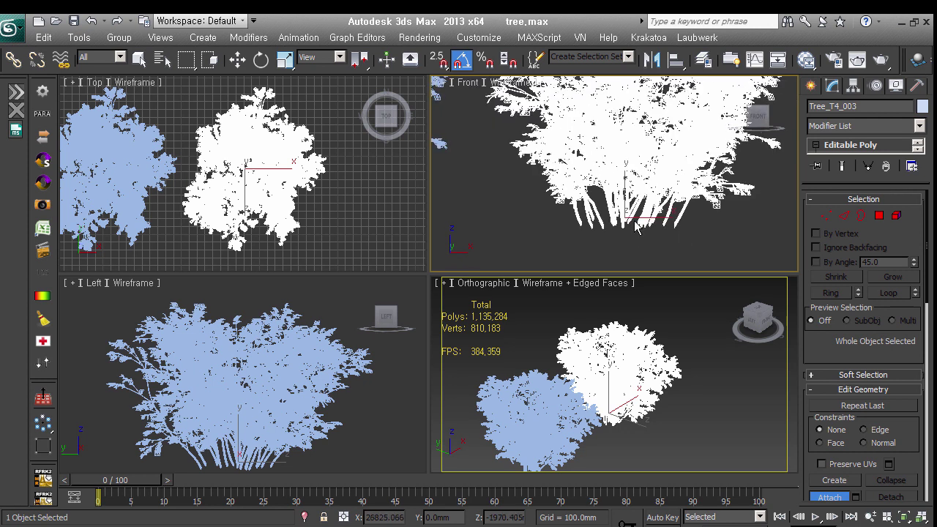
scroll(635, 227, up, 2)
key(w)
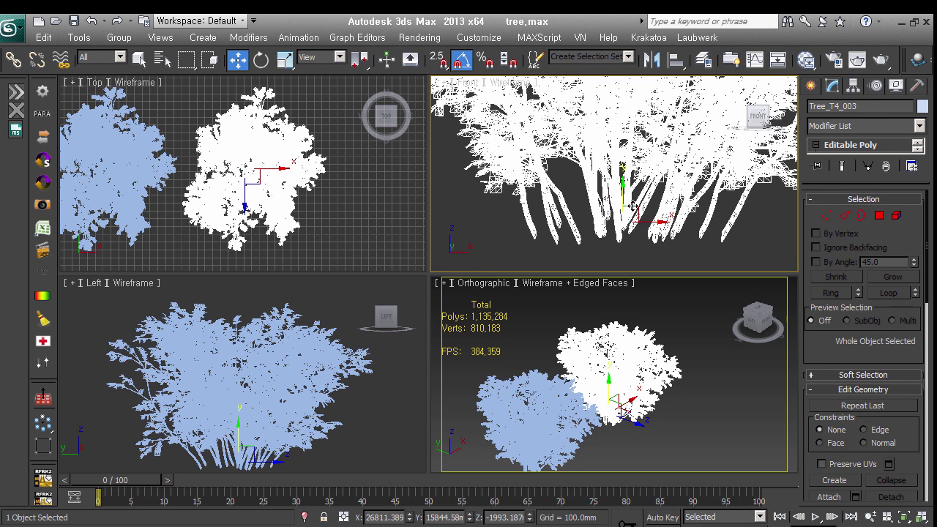
middle_drag(633, 207, 620, 230)
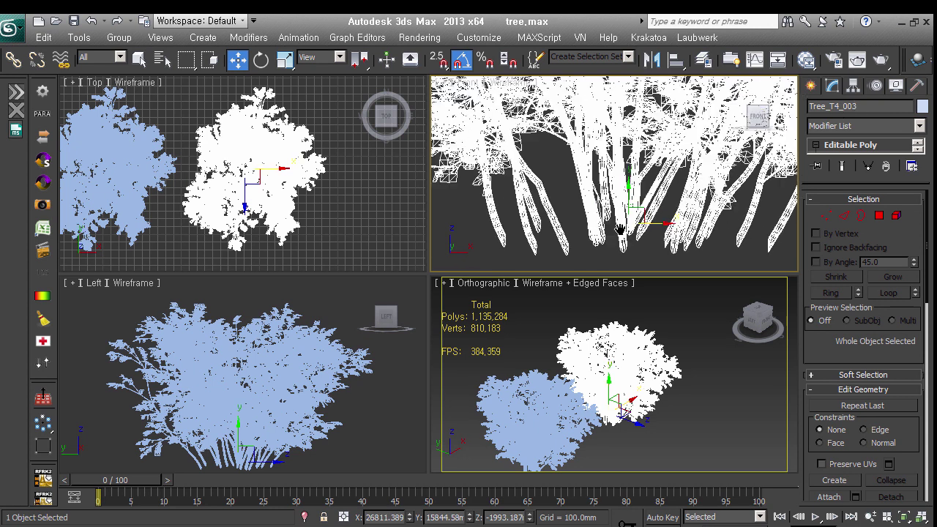
scroll(620, 230, up, 1)
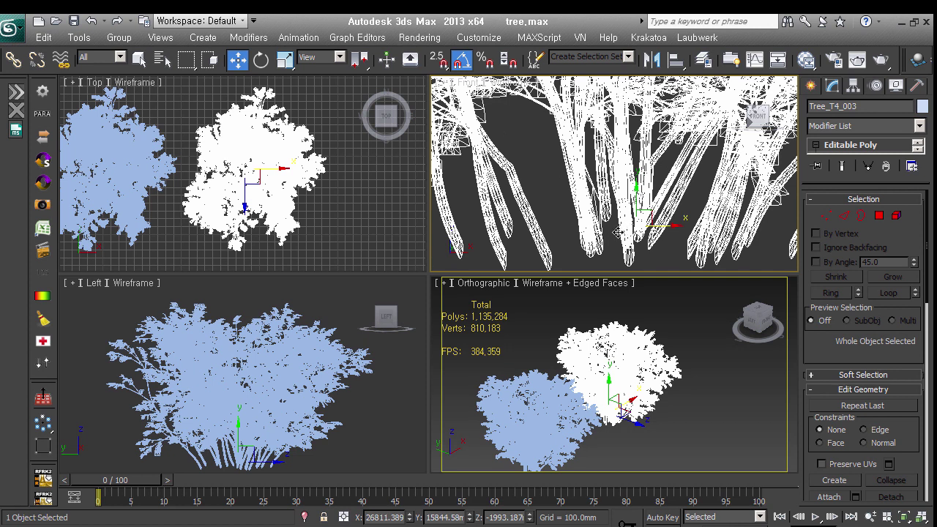
Step: Raise Tree_T4_003's pivot about 58 mm along the trunk, to Z -1935.186 mm
click(854, 86)
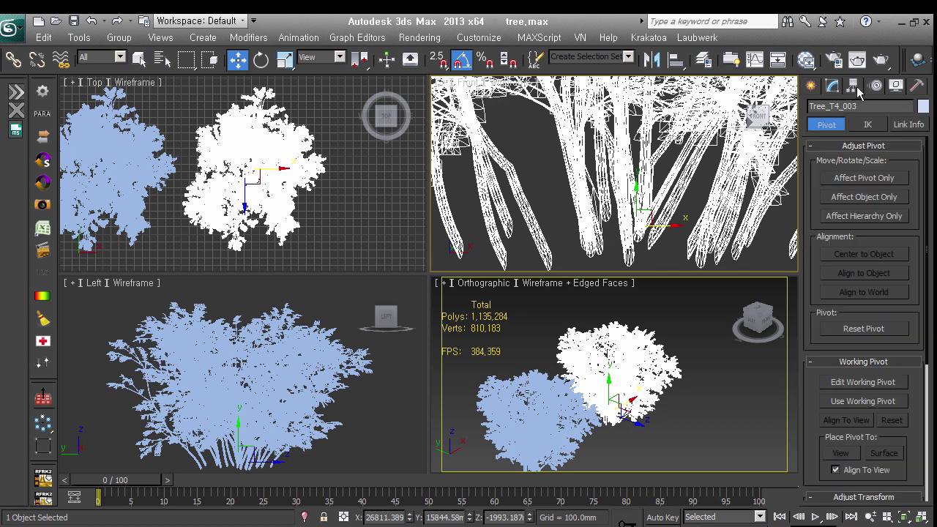
click(858, 179)
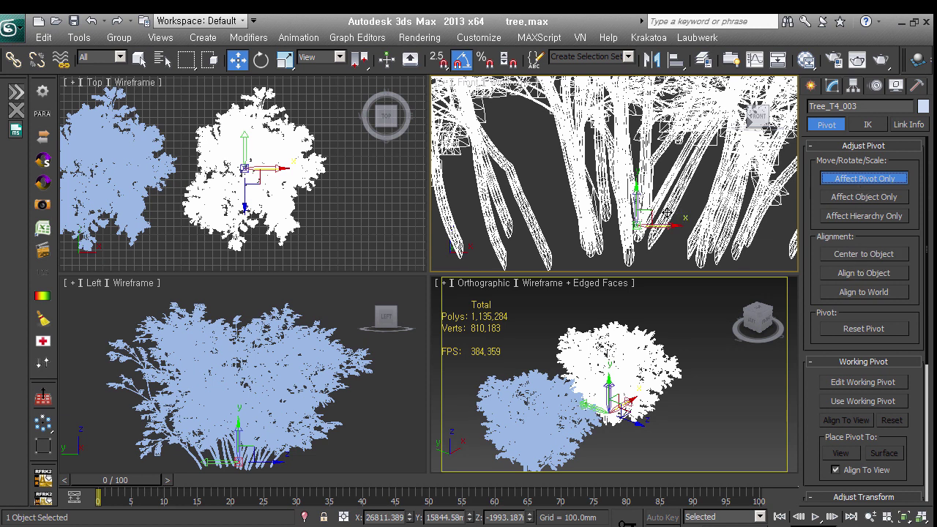
drag(647, 201, 648, 181)
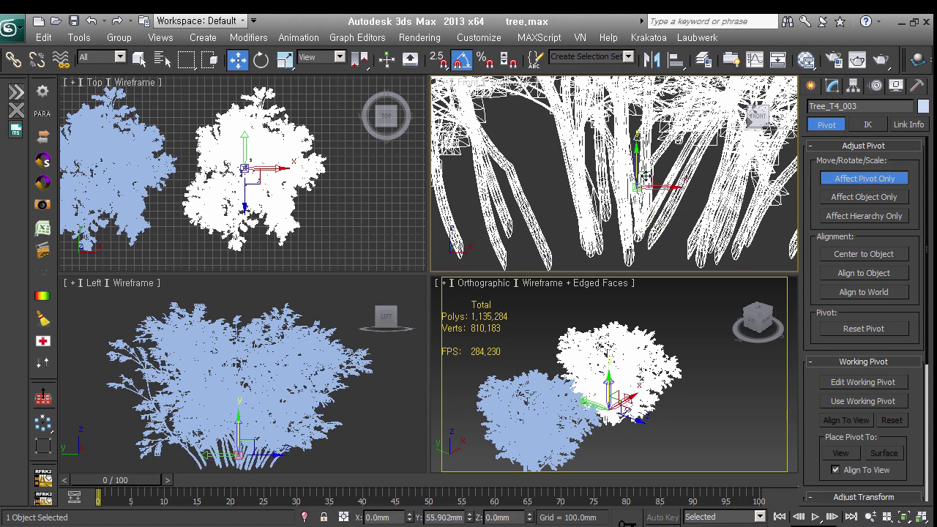
click(813, 87)
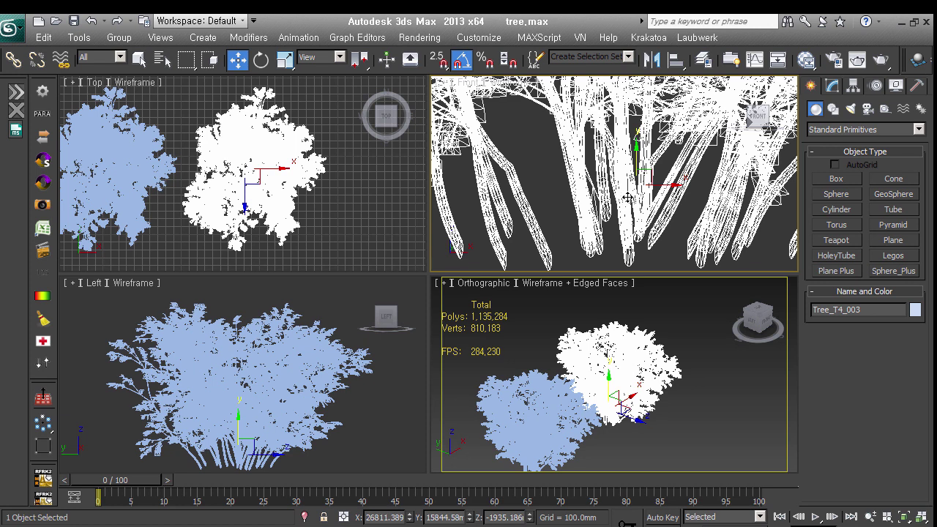
scroll(623, 201, down, 3)
scroll(630, 209, down, 3)
scroll(645, 216, down, 3)
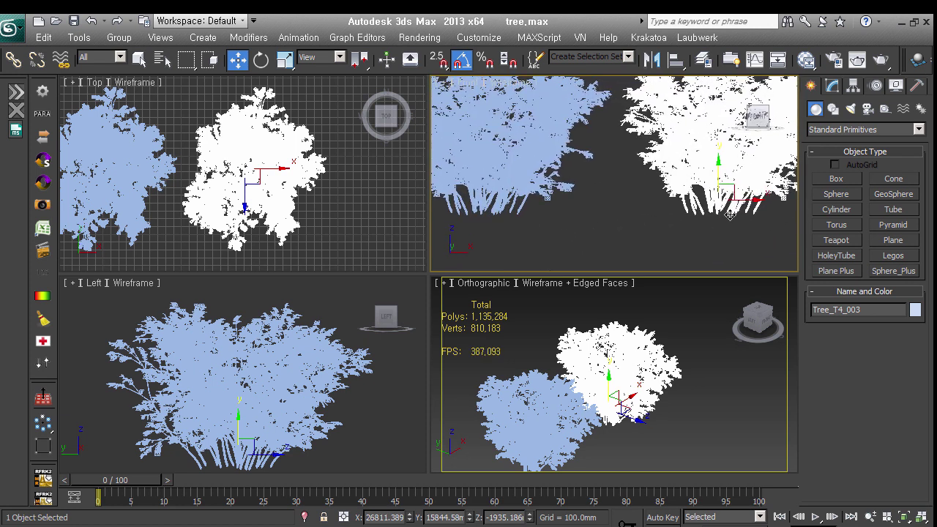
alt+middle_drag(659, 219, 711, 244)
scroll(702, 249, up, 2)
mouse_move(672, 217)
middle_down()
mouse_move(621, 231)
mouse_move(660, 217)
middle_up()
Step: Export Tree_T4_003 to Tree_T4_003.vrmesh with Automatically create proxies enabled
right_click(669, 216)
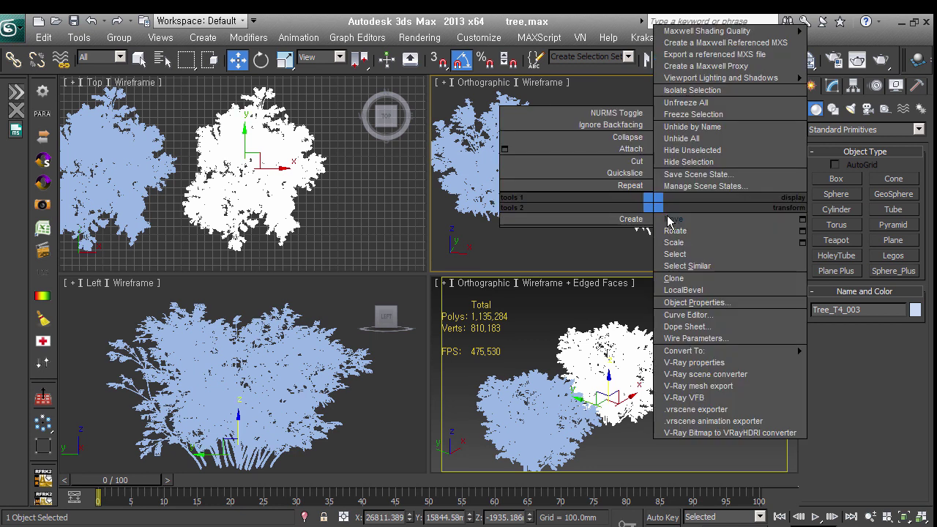
click(732, 386)
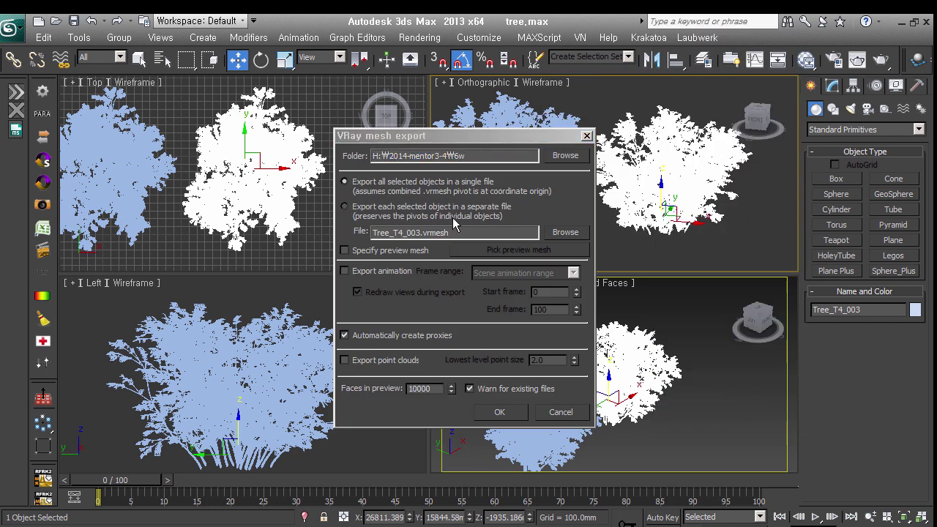
click(506, 419)
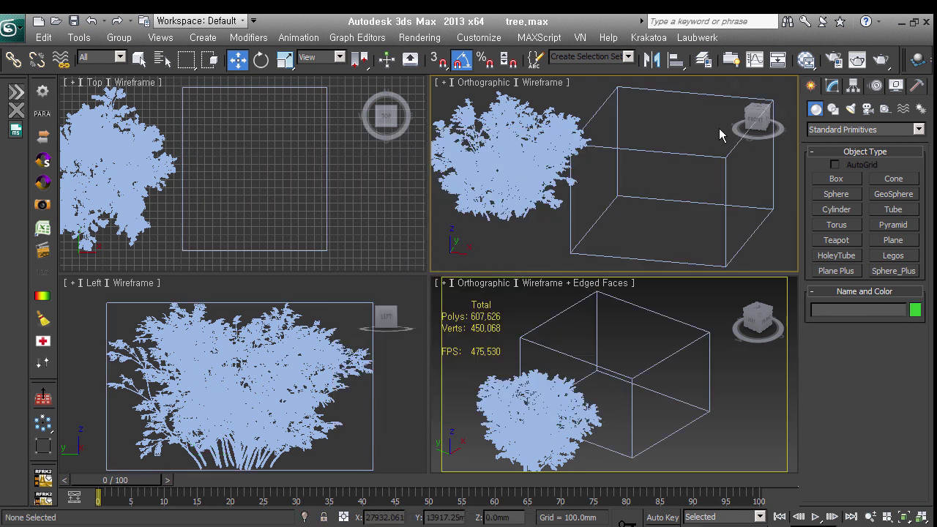
Step: Set VRayProxy_Tree_T4_003's display mode to preview from file
mouse_move(656, 179)
middle_down()
mouse_move(717, 230)
mouse_move(607, 193)
mouse_move(593, 241)
mouse_move(707, 237)
mouse_move(654, 197)
mouse_move(659, 204)
middle_up()
click(835, 91)
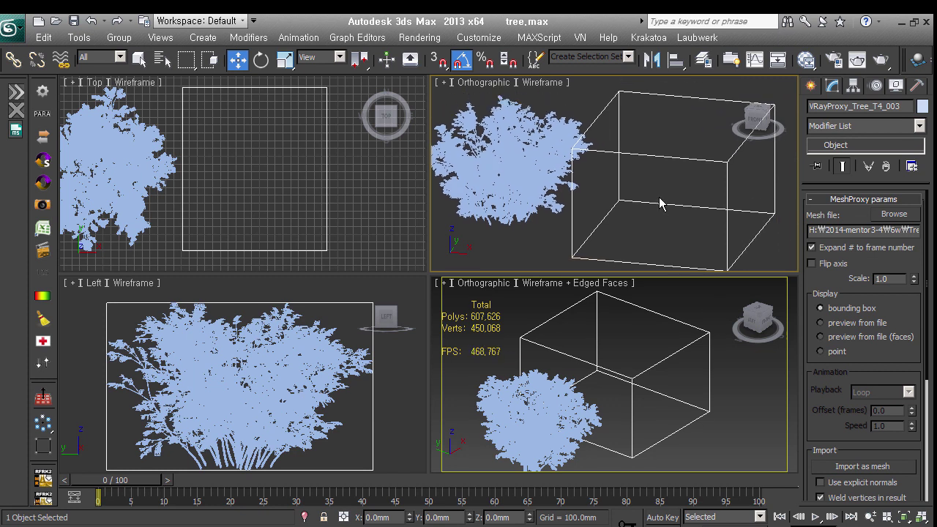
click(820, 321)
mouse_move(709, 214)
middle_down()
mouse_move(700, 214)
mouse_move(723, 202)
middle_up()
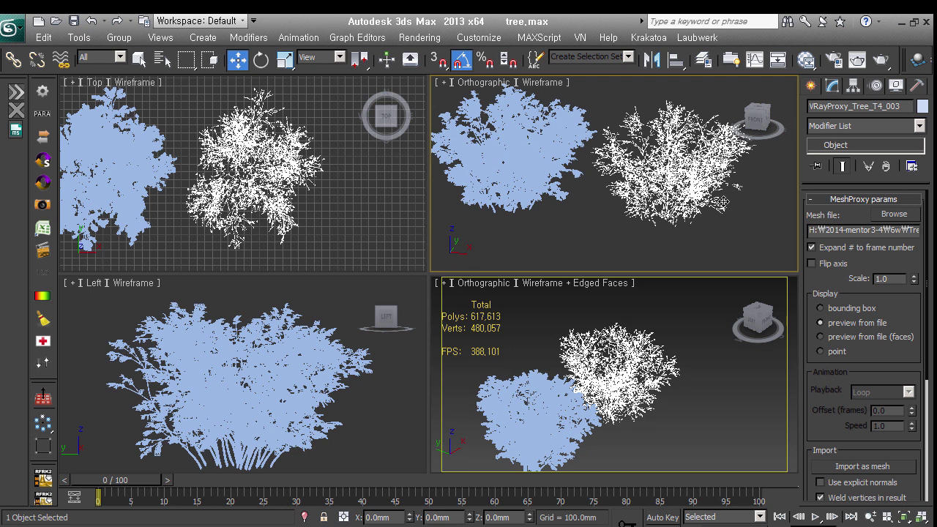
scroll(617, 196, down, 2)
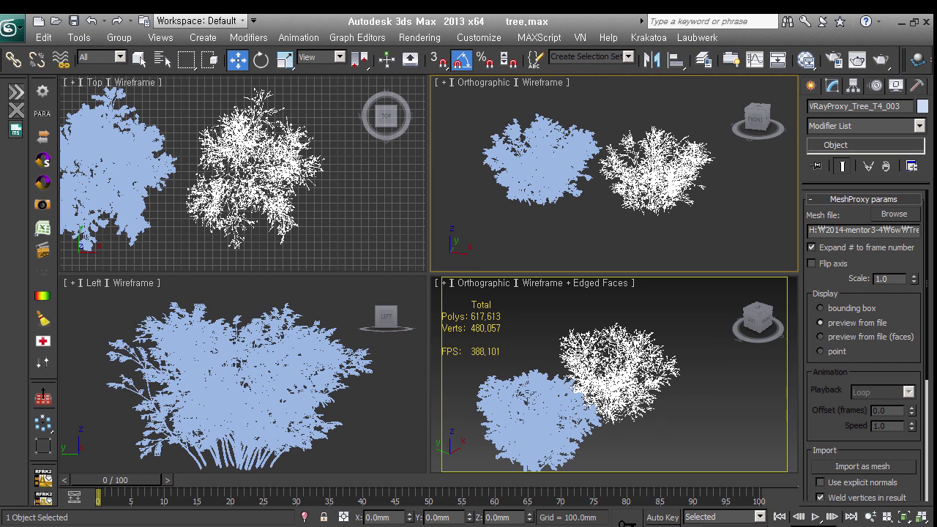
alt+middle_drag(604, 207, 623, 236)
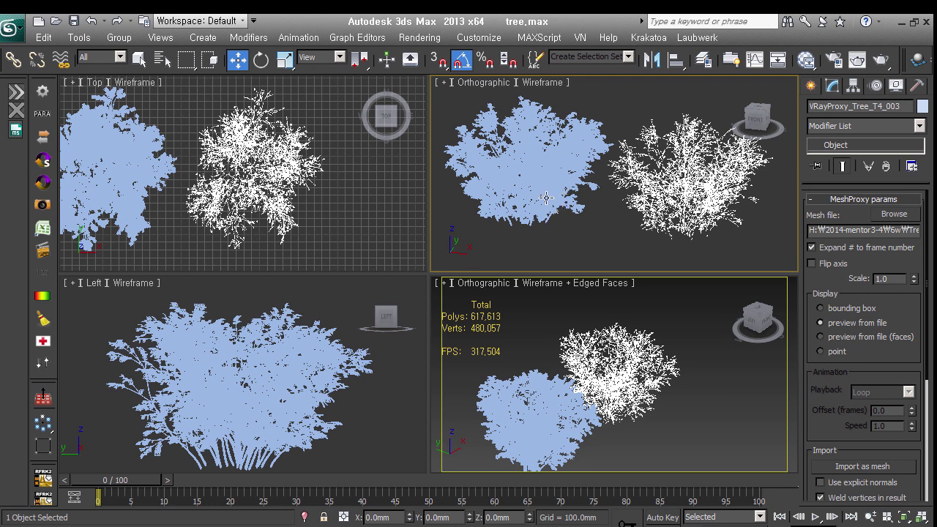
Step: Check and remove the original tree's separate leaf object, leaving Tree_T4_02 selected
click(546, 197)
scroll(550, 195, up, 2)
mouse_move(571, 205)
middle_down()
mouse_move(630, 229)
mouse_move(654, 198)
middle_up()
scroll(631, 230, up, 1)
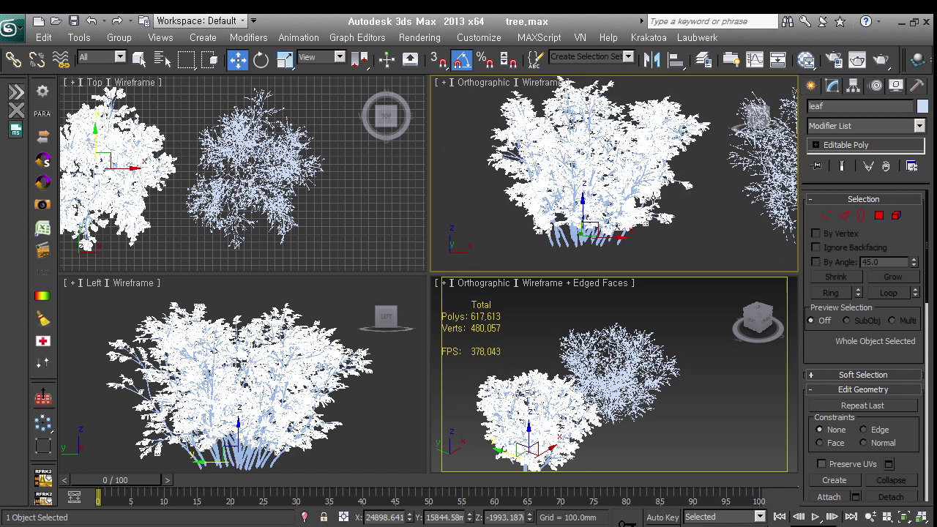
ctrl+click(591, 252)
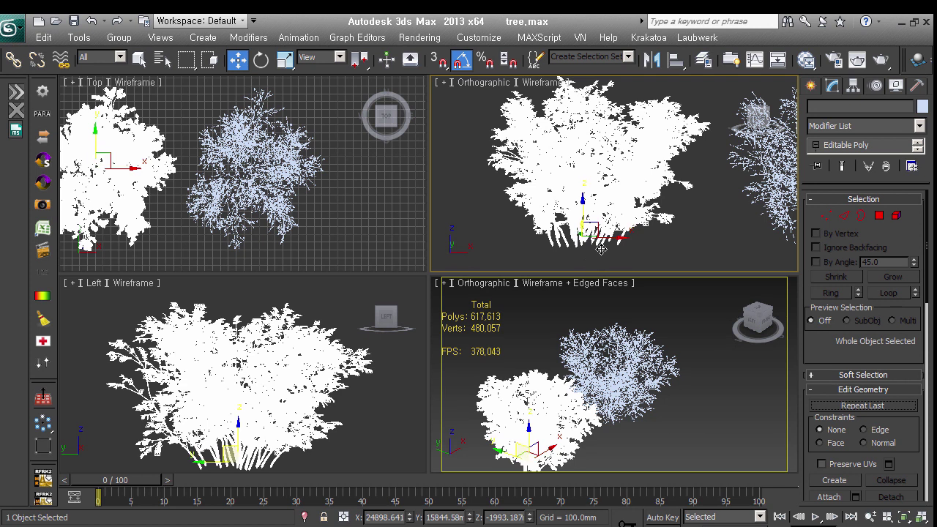
click(676, 234)
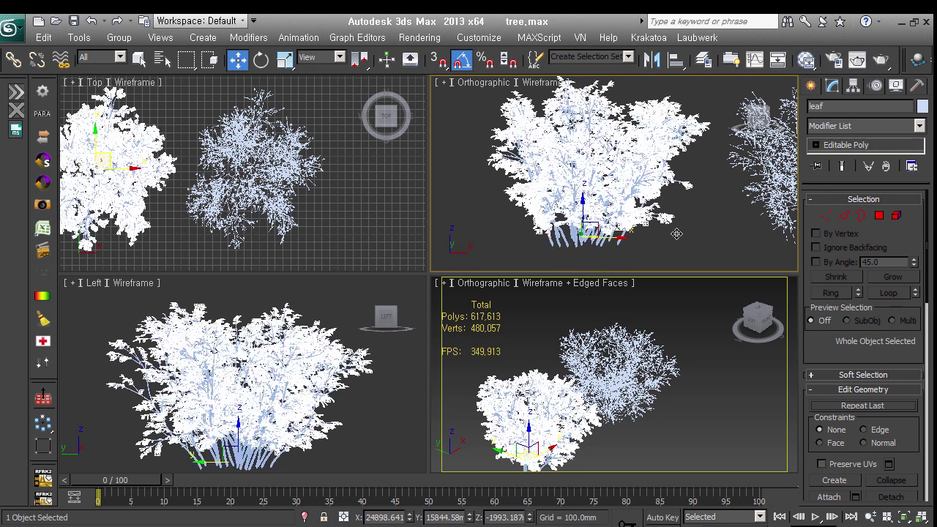
mouse_move(590, 227)
mouse_down()
mouse_move(603, 243)
mouse_move(590, 224)
mouse_up()
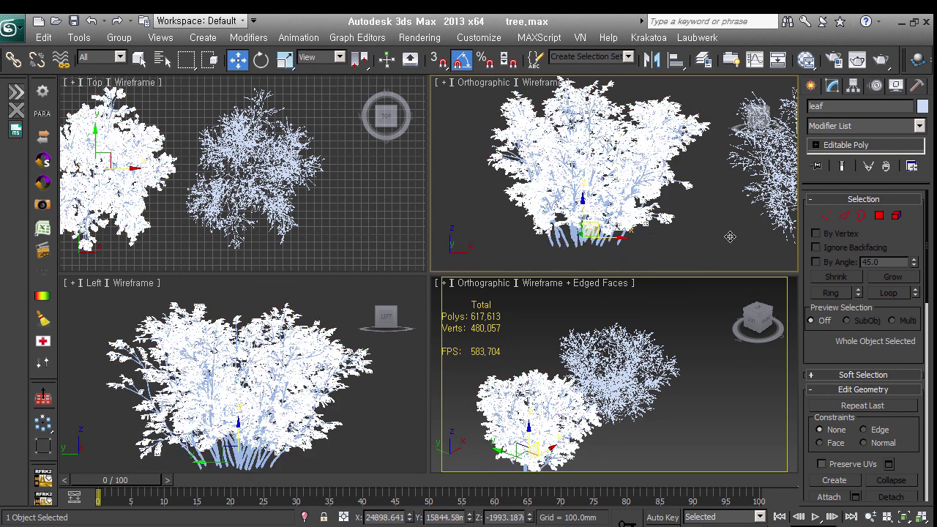
click(667, 283)
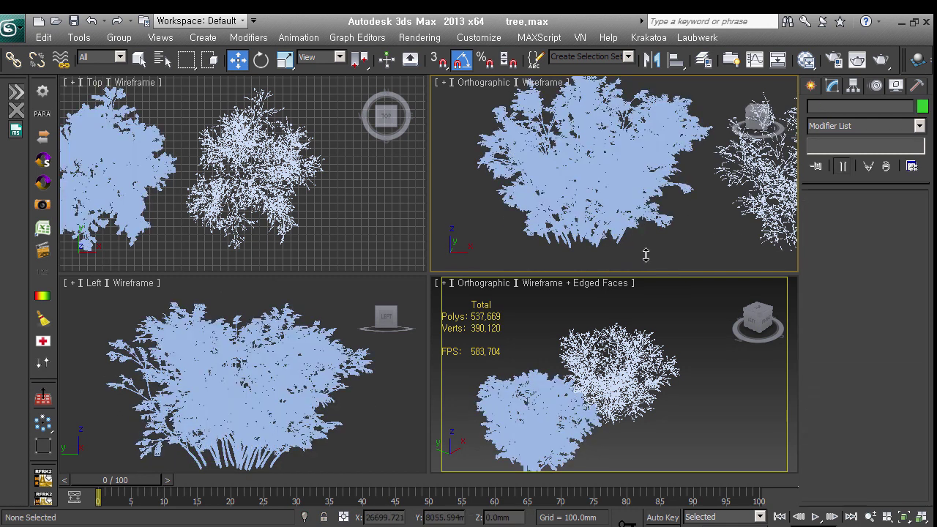
click(626, 233)
scroll(626, 233, up, 2)
middle_drag(626, 234, 640, 250)
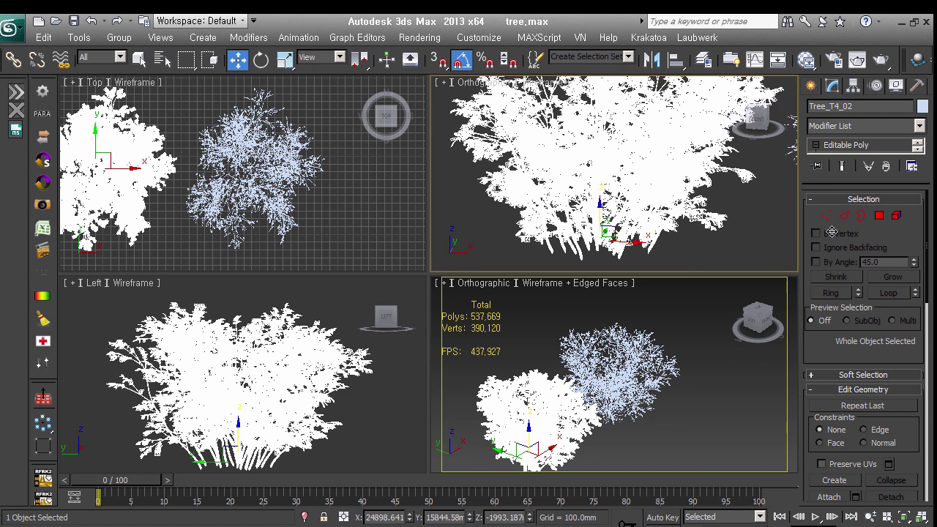
Step: Detach Tree_T4_02's 79,944 foliage polygons into a new object named leaf
click(888, 229)
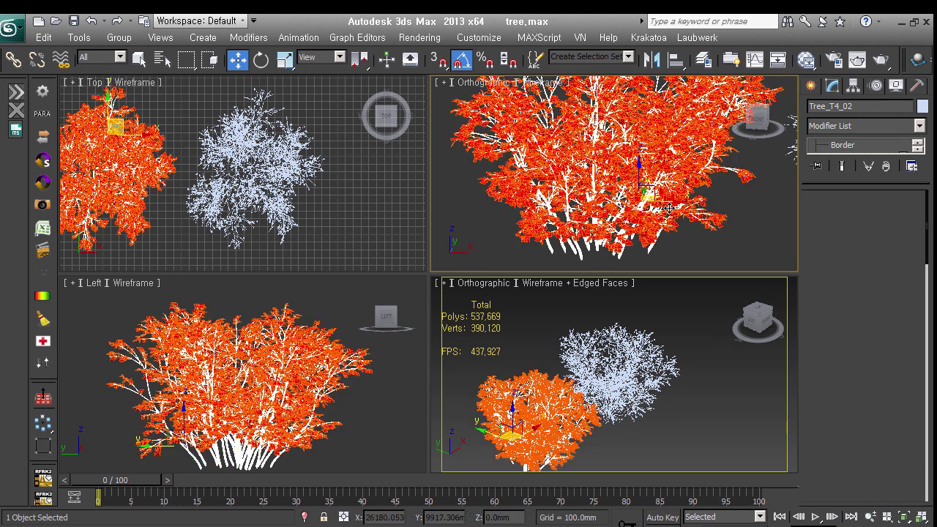
click(672, 213)
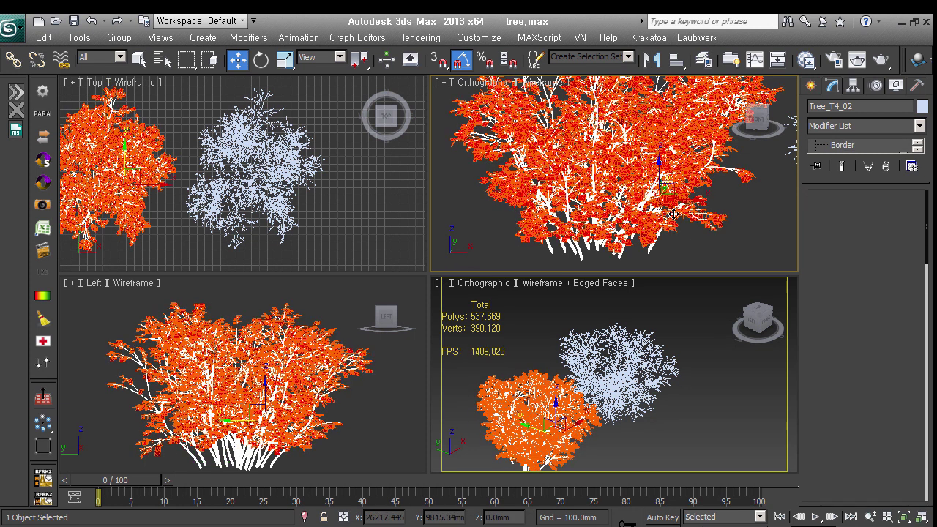
key(4)
key(alt+d)
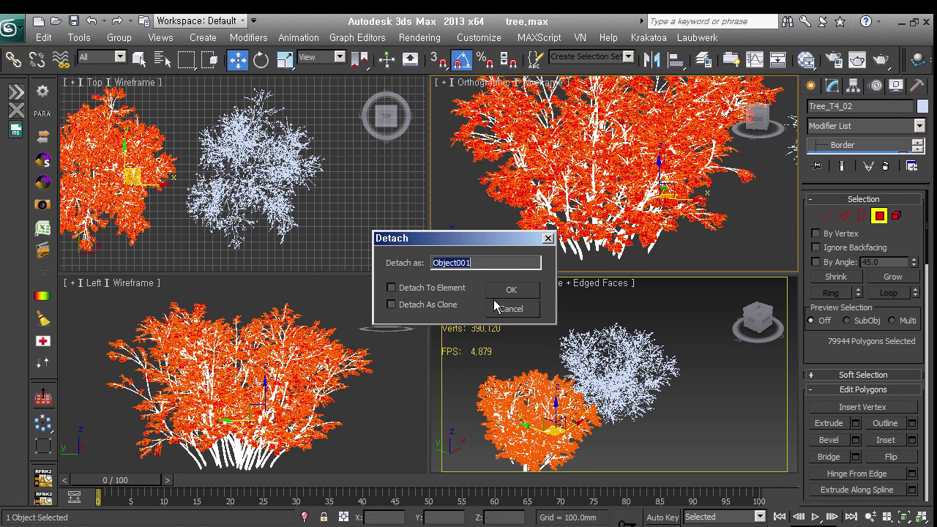
text(leaf)
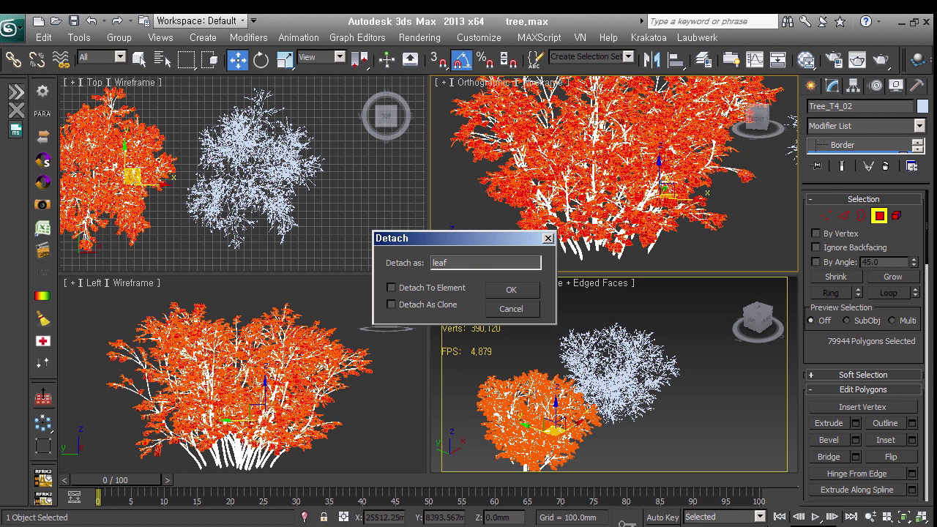
key(Return)
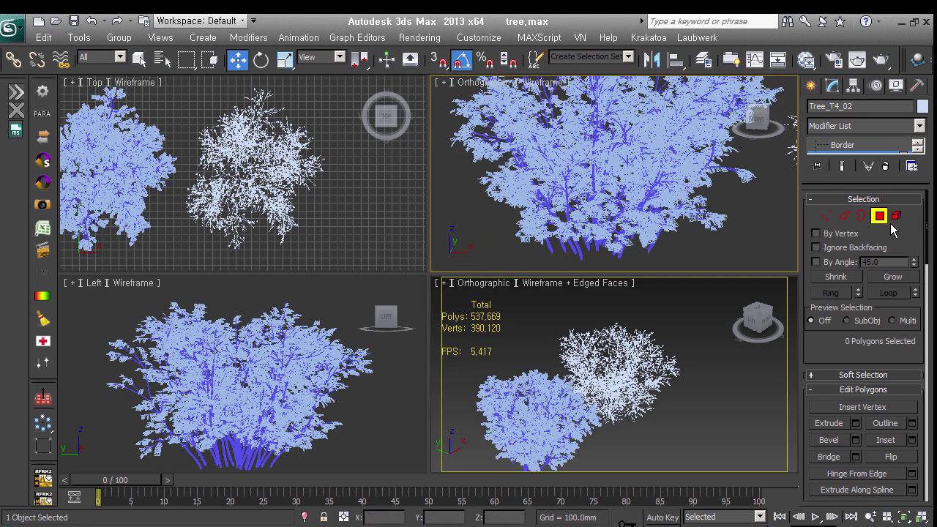
click(879, 215)
click(679, 240)
Step: Move the new leaf object to confirm it is separate from the Tree_T4_02 trunk
click(656, 248)
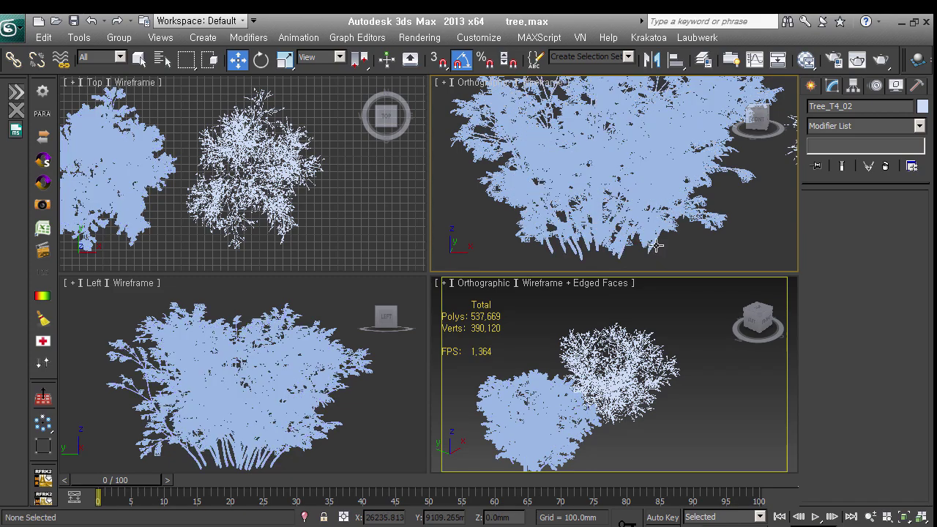
click(656, 248)
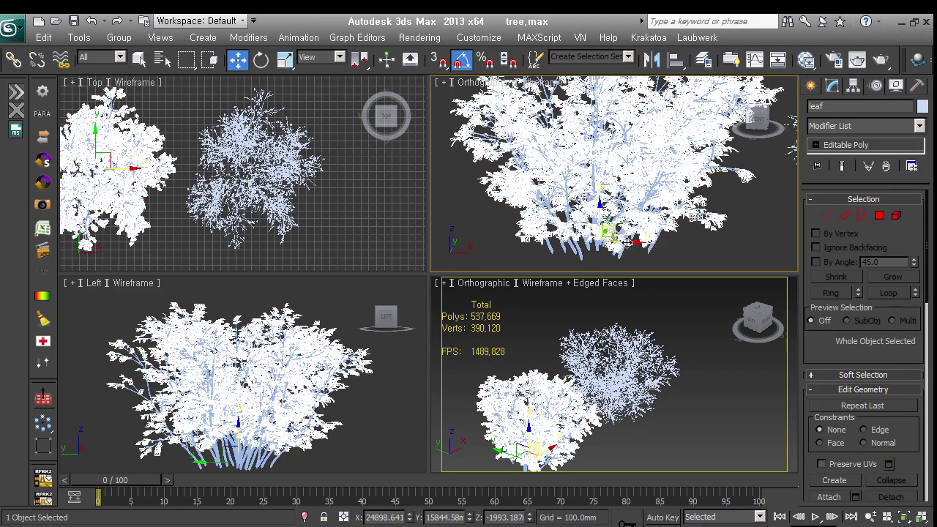
drag(626, 217, 650, 249)
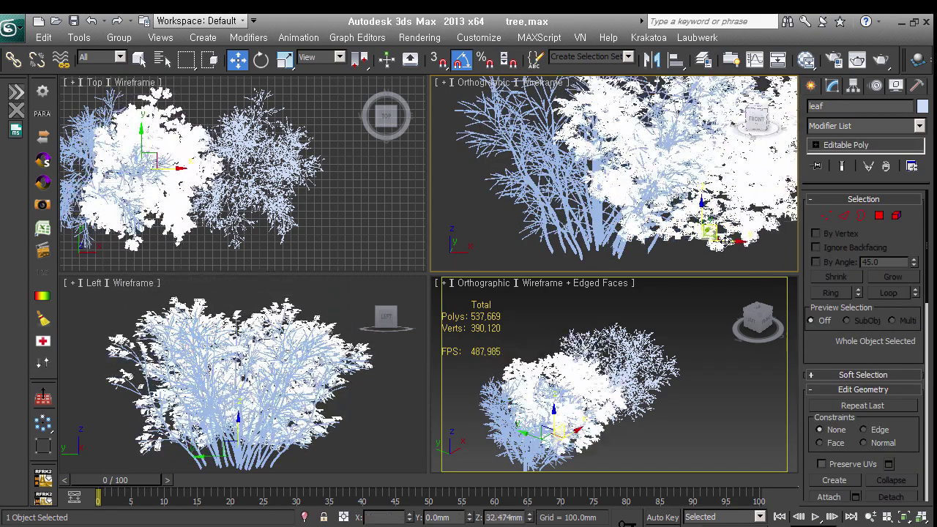
mouse_move(651, 219)
alt+middle_down()
mouse_move(659, 216)
mouse_move(651, 242)
alt+middle_up()
click(588, 250)
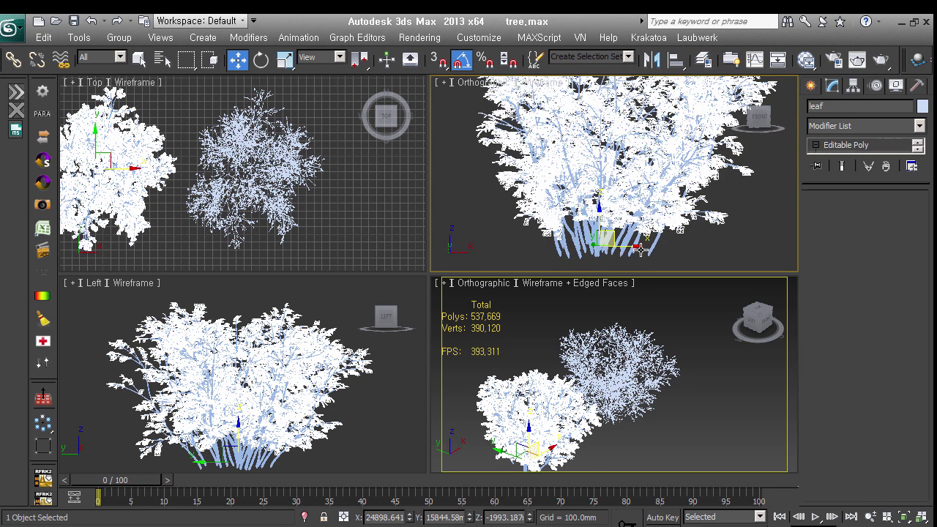
alt+middle_drag(705, 232, 649, 249)
Step: Export the leaf object to leaf.vrmesh, replacing it with a V-Ray proxy
click(645, 246)
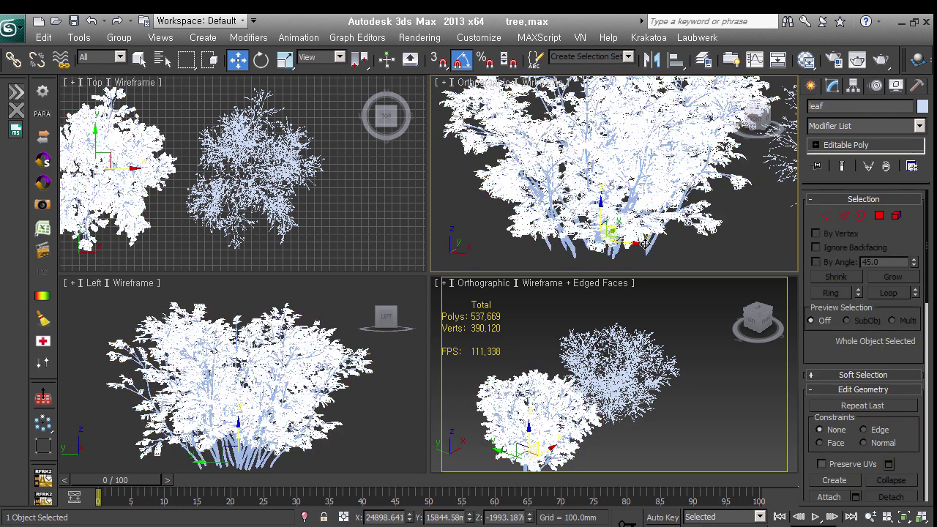
right_click(643, 247)
click(674, 412)
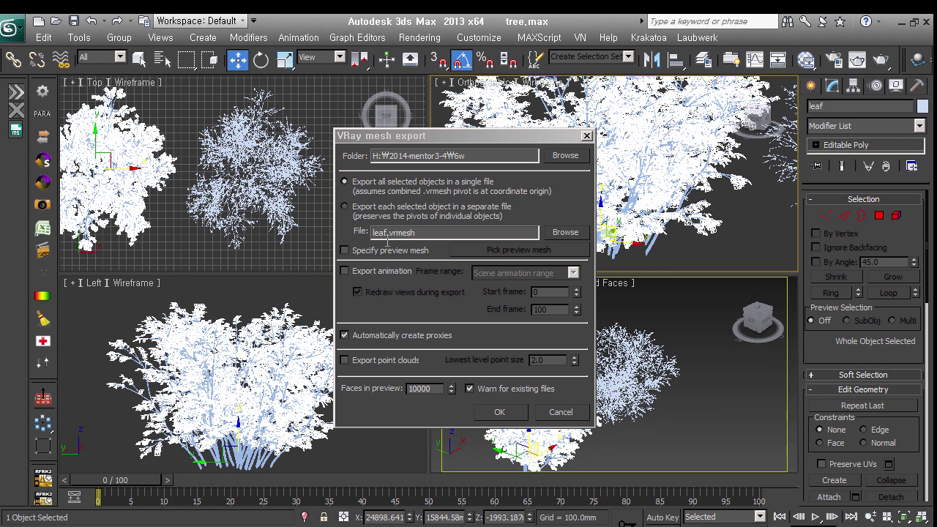
click(500, 412)
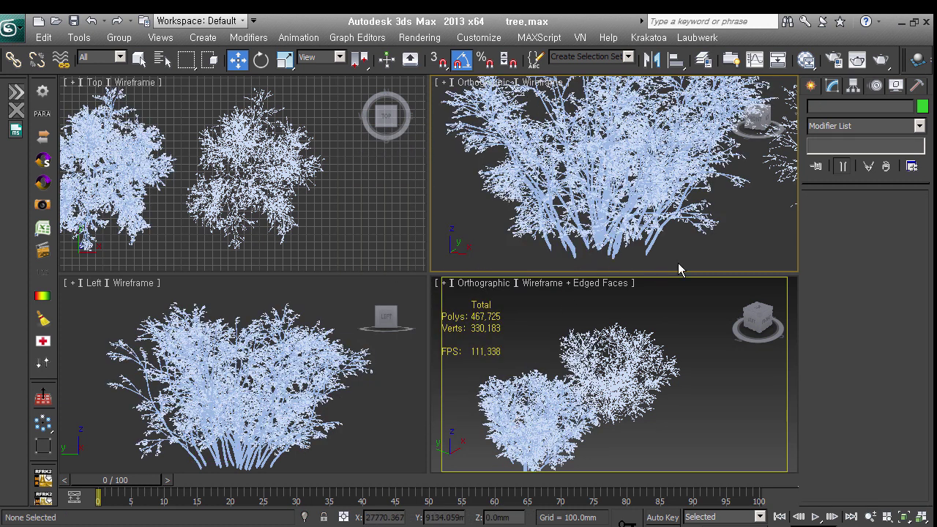
click(606, 207)
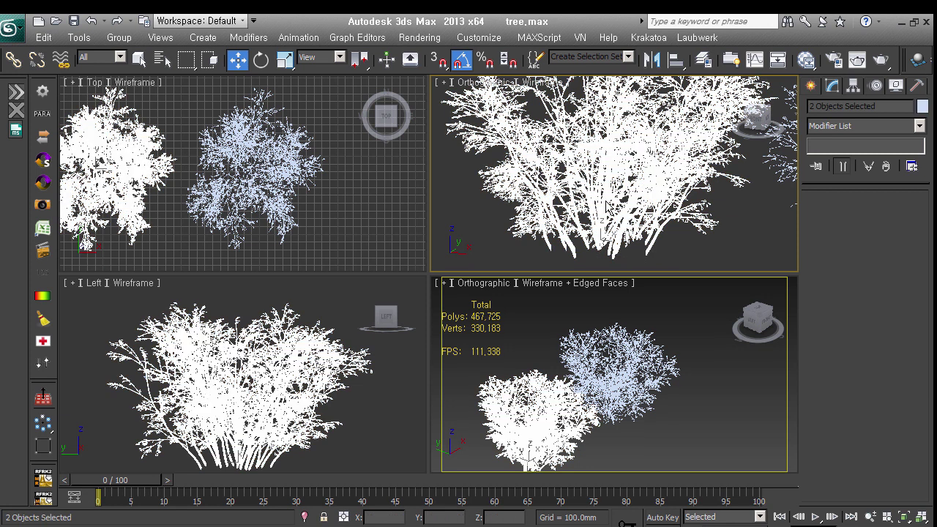
Step: Group the trunk and leaf proxy under the group name tree
key(ctrl+g)
text(tre)
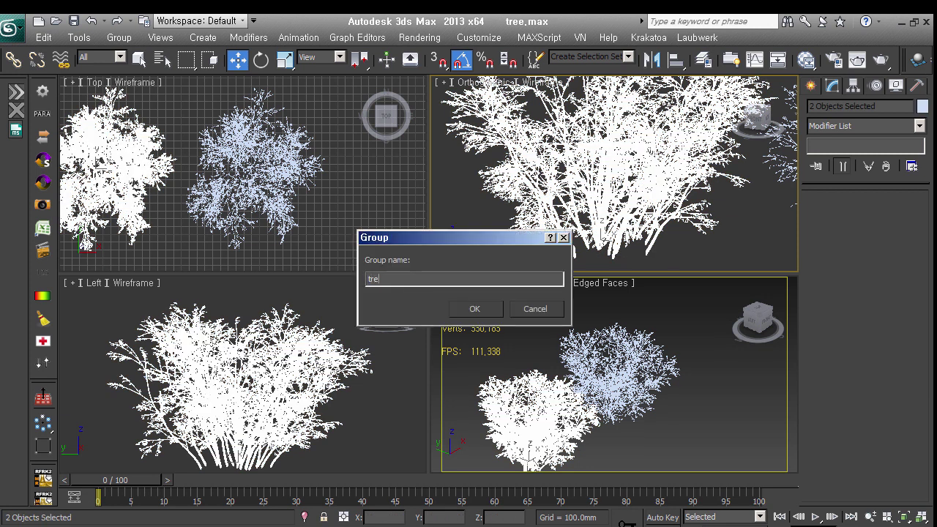
text(e)
key(Return)
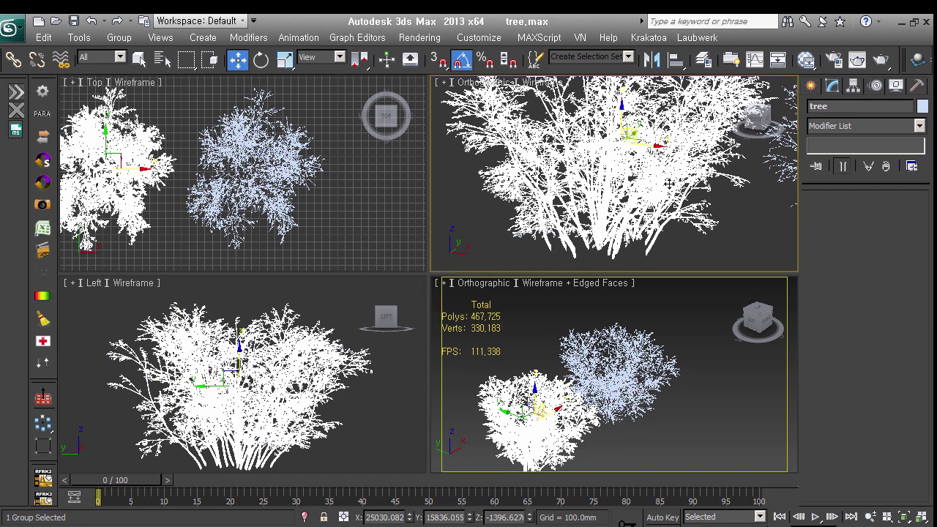
alt+middle_drag(669, 184, 709, 191)
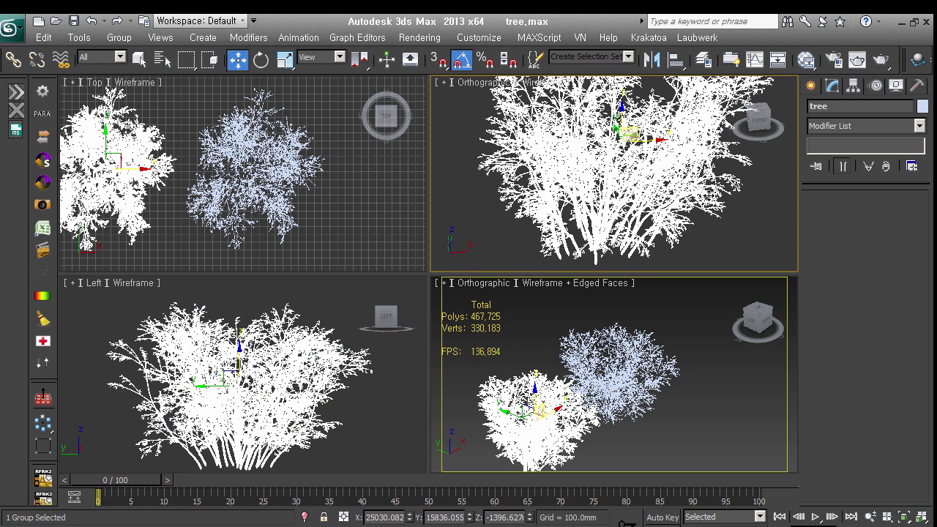
Step: Load the tree's material from the scene into the Slate Material Editor's node view
click(808, 63)
drag(514, 180, 349, 133)
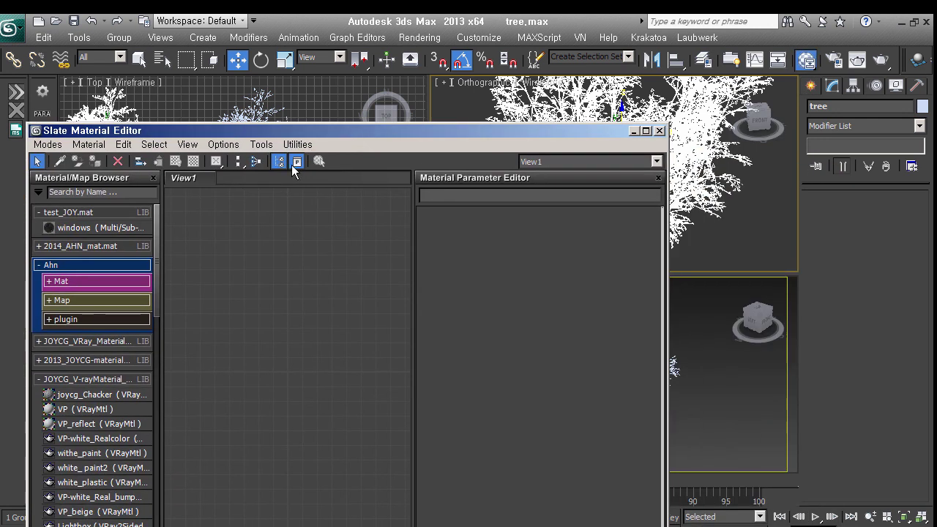
click(60, 161)
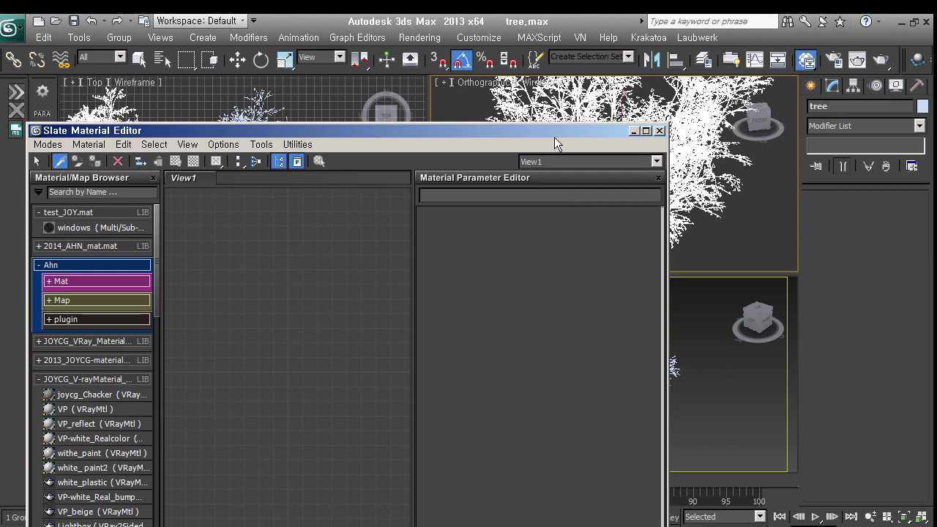
click(522, 110)
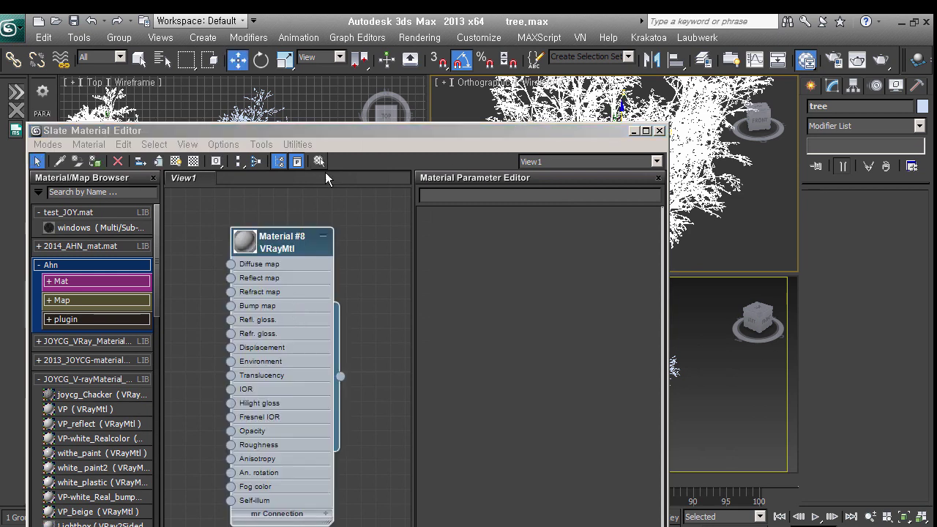
drag(362, 141, 341, 62)
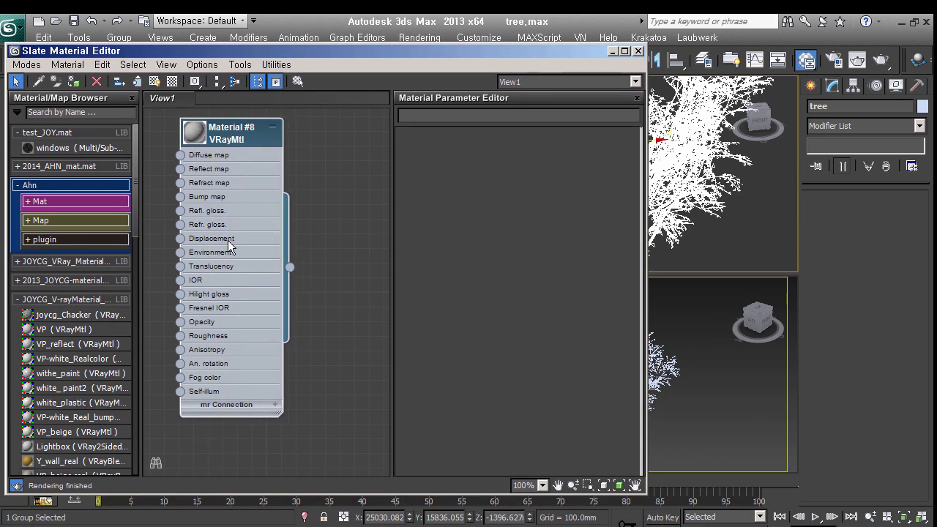
middle_drag(652, 239, 682, 242)
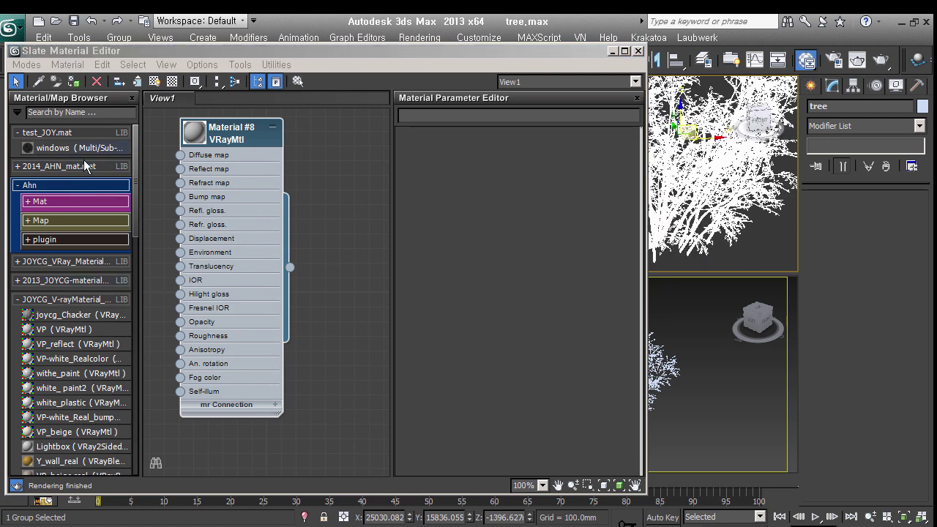
Step: Add a two-slot Multi/Sub-Object material, naming slot 2 leaf and wiring Material #8 into slot 1
click(63, 202)
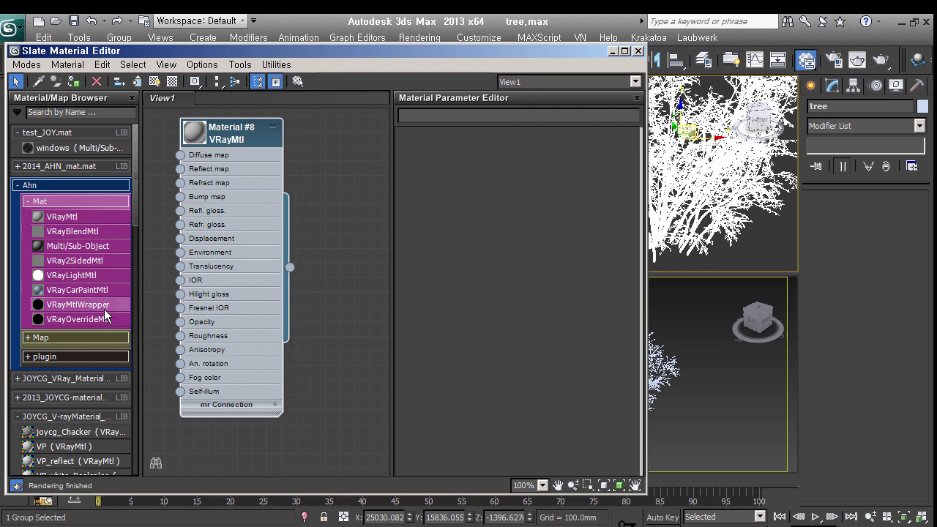
drag(93, 251, 358, 250)
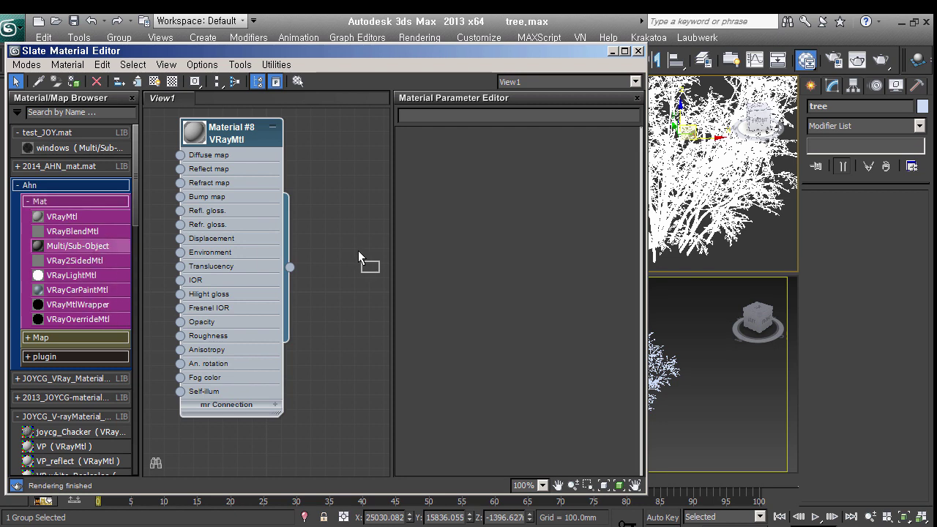
double_click(335, 287)
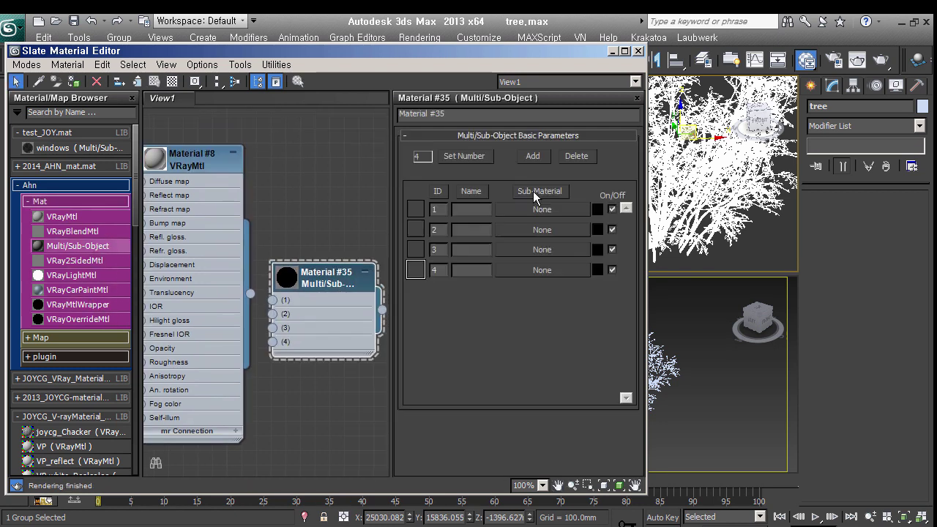
click(578, 159)
click(577, 159)
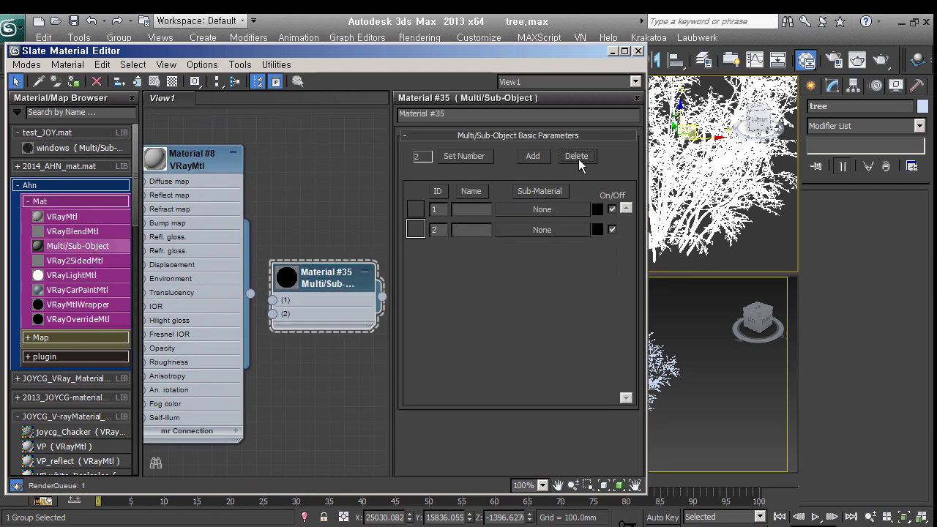
click(470, 237)
text(leaf)
key(Return)
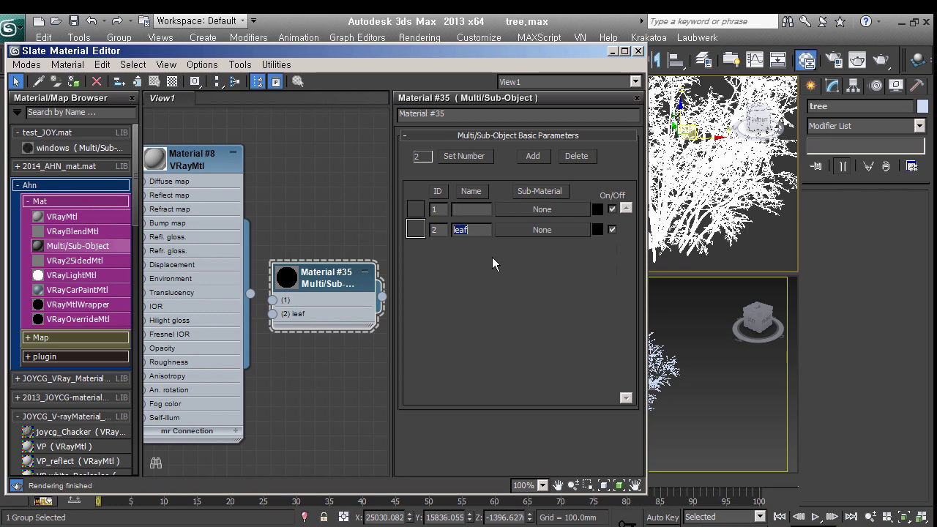
middle_drag(239, 271, 245, 290)
mouse_move(244, 289)
mouse_down()
mouse_move(231, 162)
mouse_move(288, 310)
mouse_up()
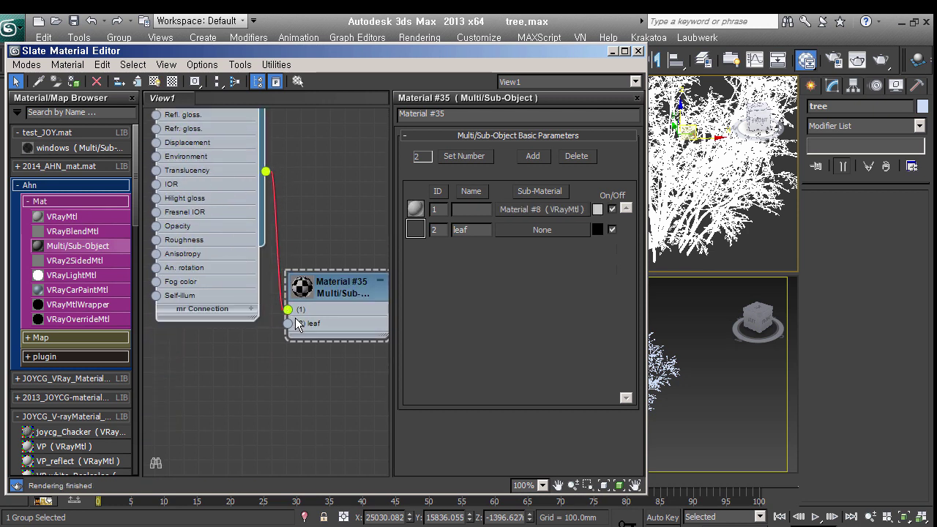
Step: Wire a new VRayMtl, Material #36, into the leaf slot with diffuse RGB 87,127,29
drag(62, 217, 204, 335)
scroll(313, 424, down, 2)
drag(289, 369, 296, 269)
double_click(233, 303)
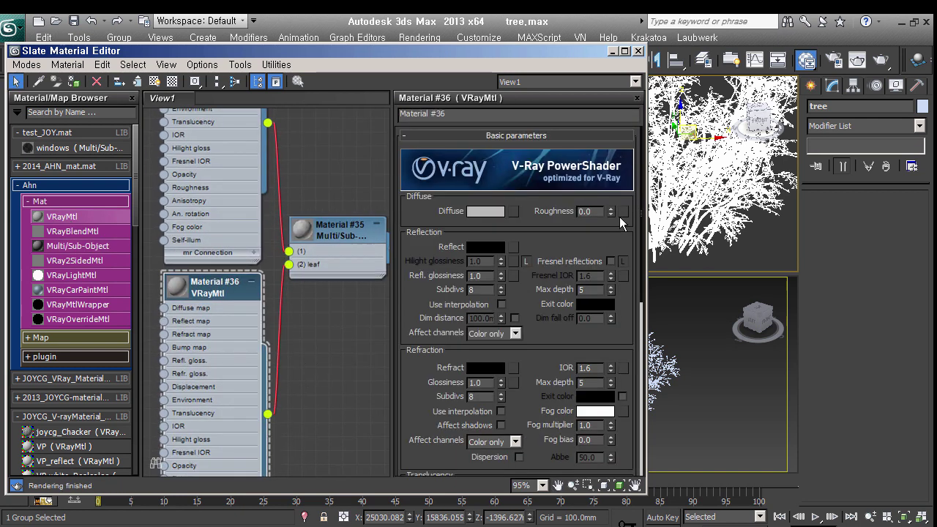
click(486, 210)
mouse_move(314, 151)
mouse_down()
mouse_move(322, 145)
mouse_move(318, 166)
mouse_up()
drag(425, 159, 425, 116)
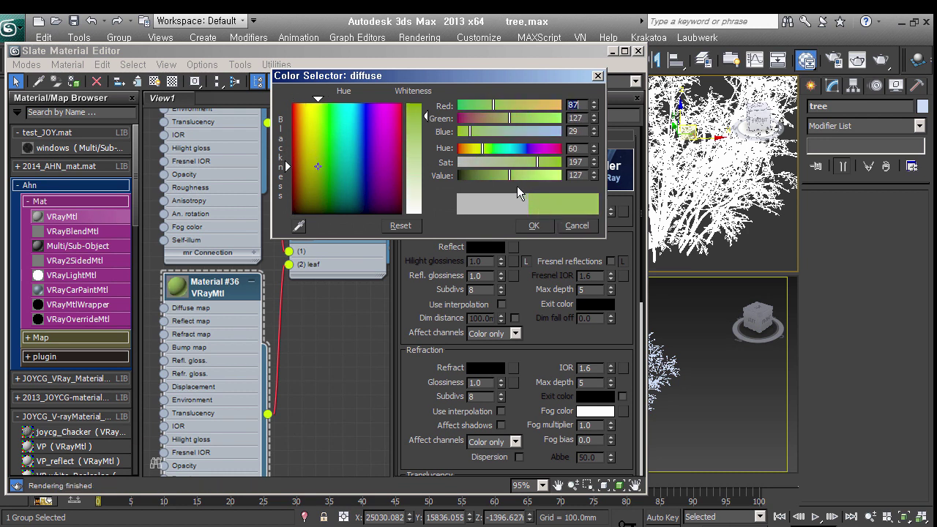
click(534, 226)
middle_drag(349, 252, 325, 289)
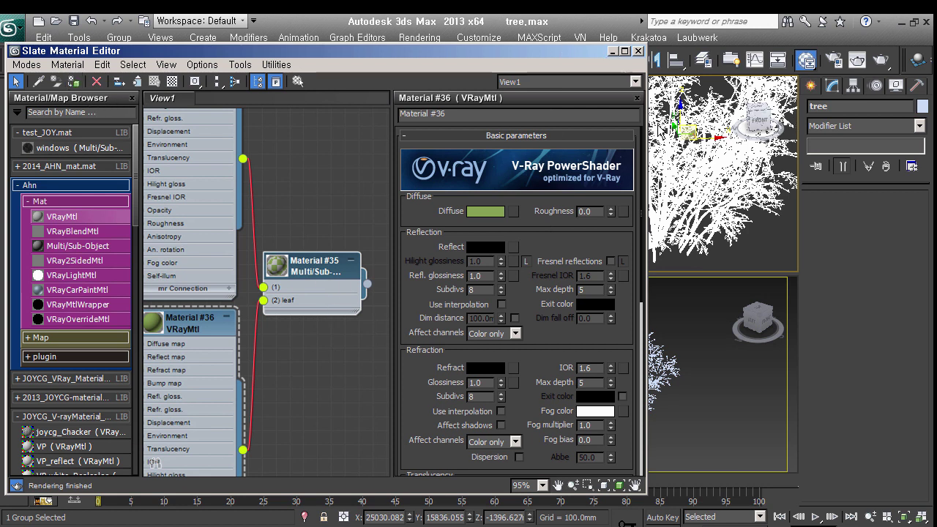
key(m)
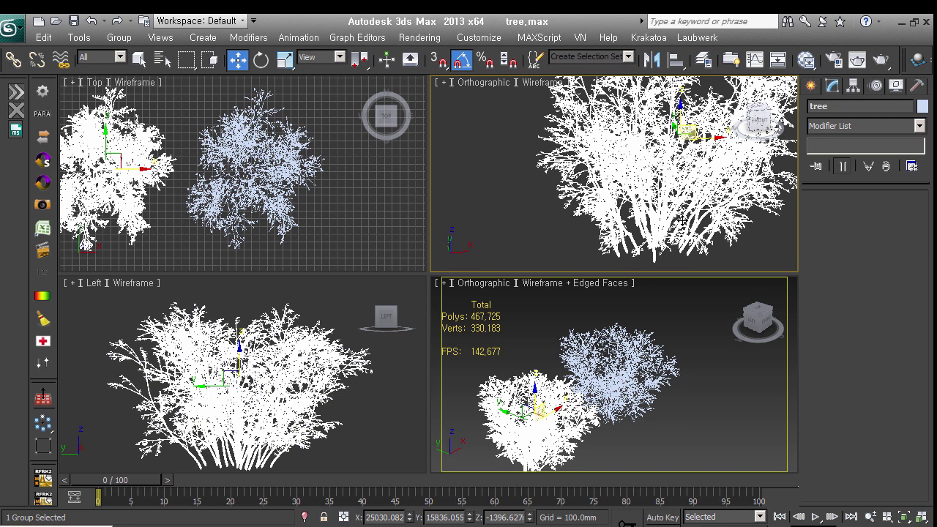
mouse_move(700, 194)
alt+middle_down()
mouse_move(672, 214)
mouse_move(654, 249)
alt+middle_up()
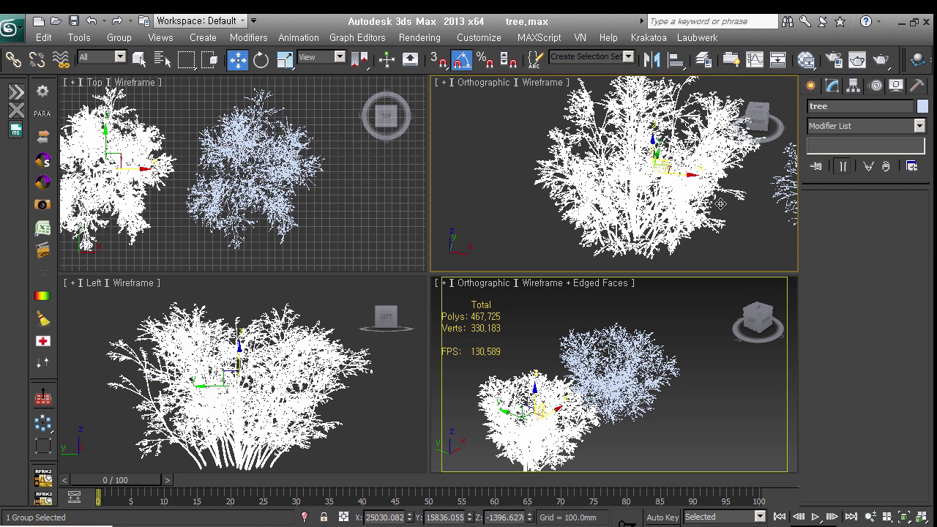
alt+middle_drag(778, 215, 611, 219)
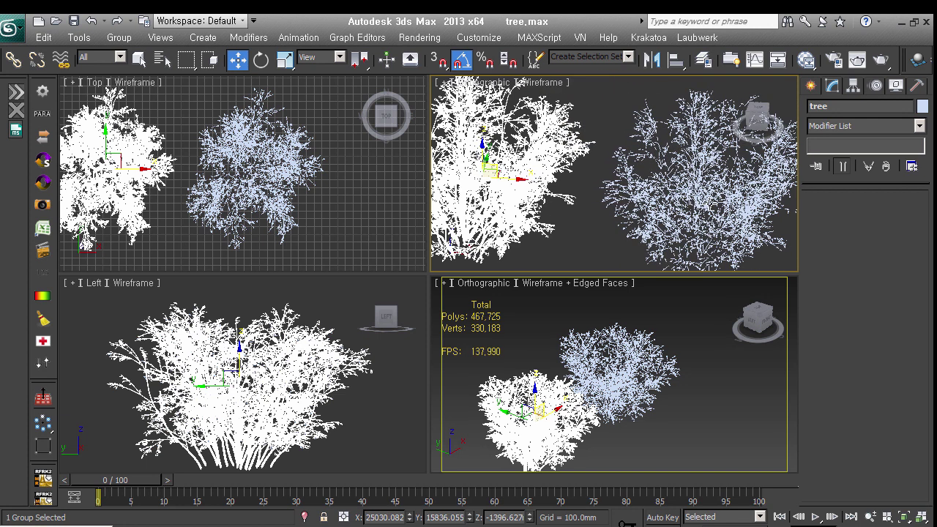
click(696, 172)
click(806, 59)
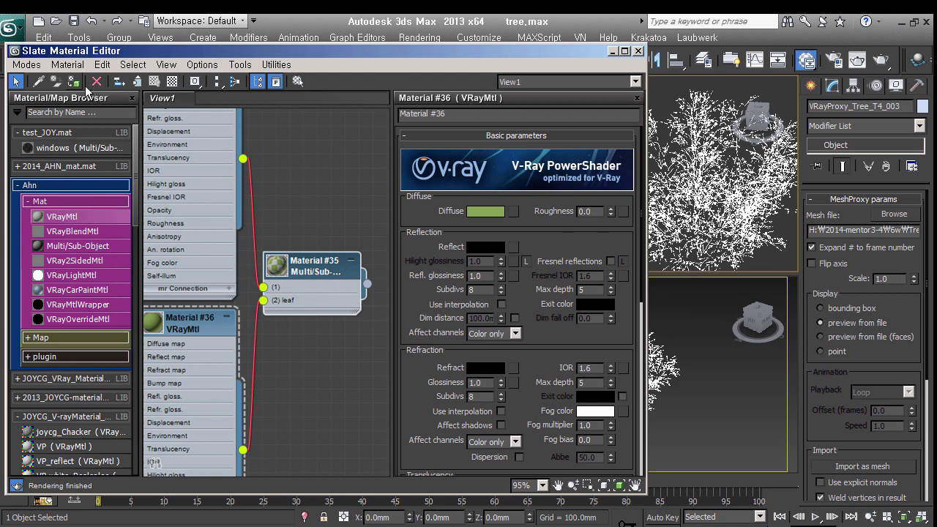
double_click(286, 271)
key(z)
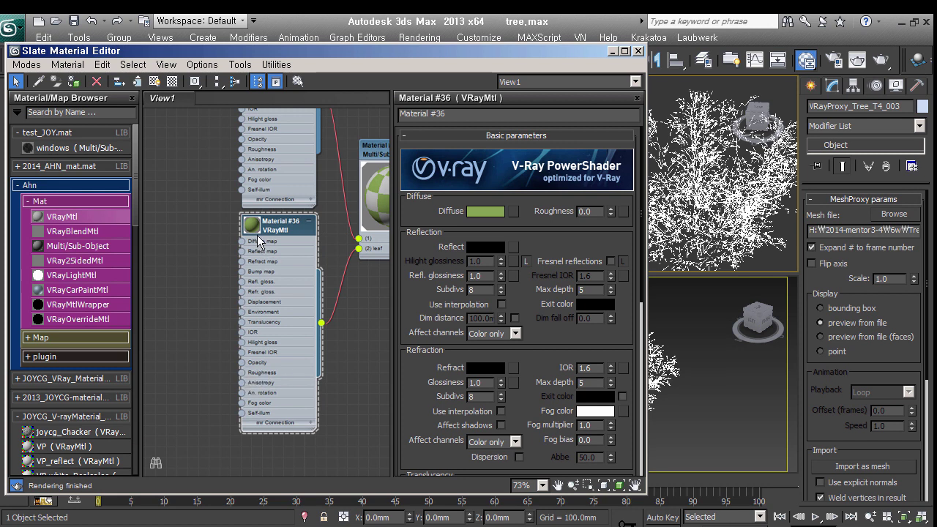
click(612, 52)
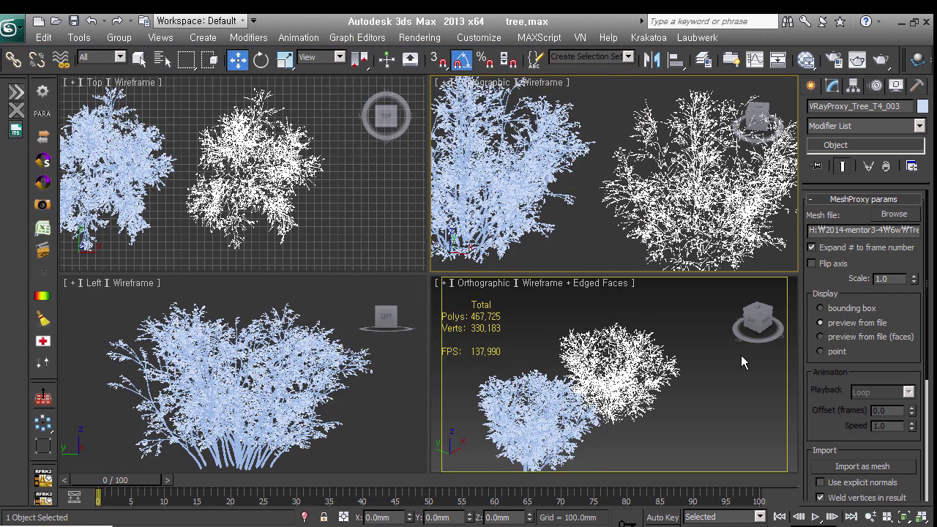
click(741, 355)
middle_drag(741, 355, 628, 366)
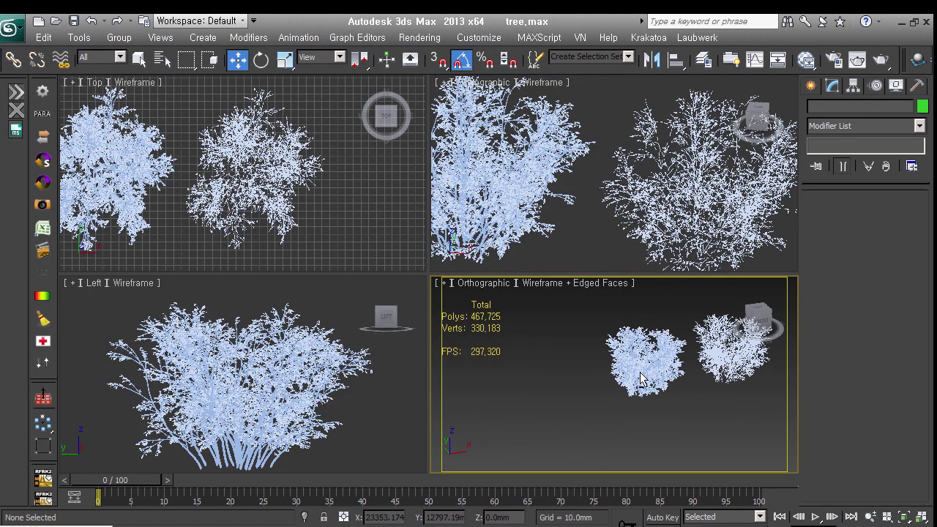
click(628, 366)
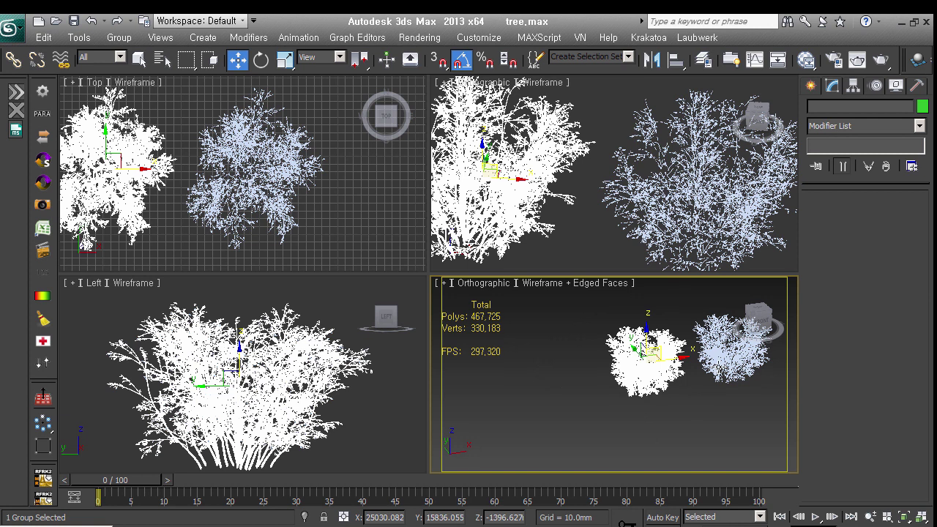
alt+middle_drag(648, 314, 601, 322)
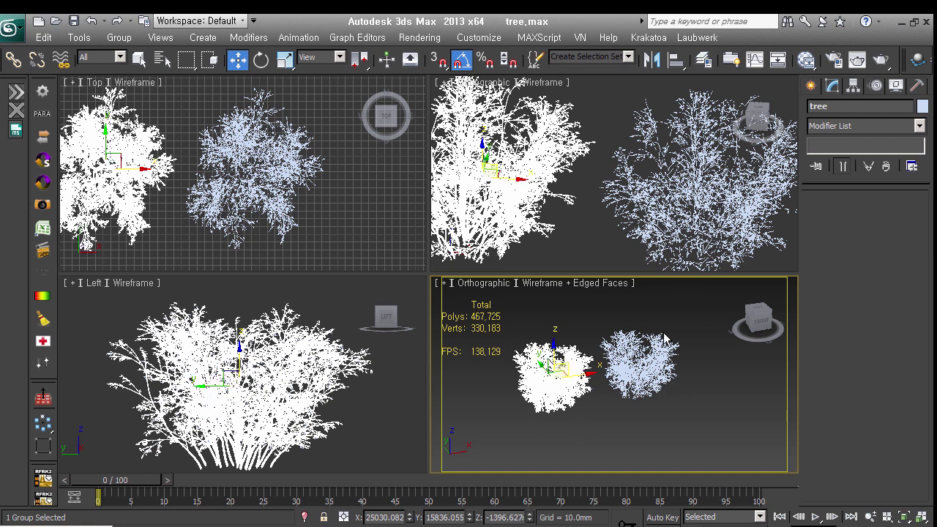
click(715, 191)
middle_drag(716, 191, 702, 271)
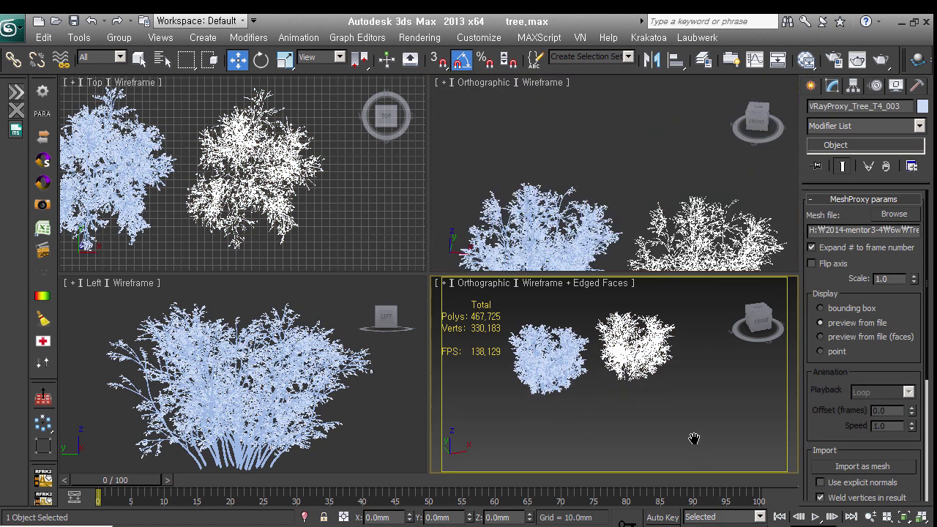
middle_drag(692, 437, 755, 418)
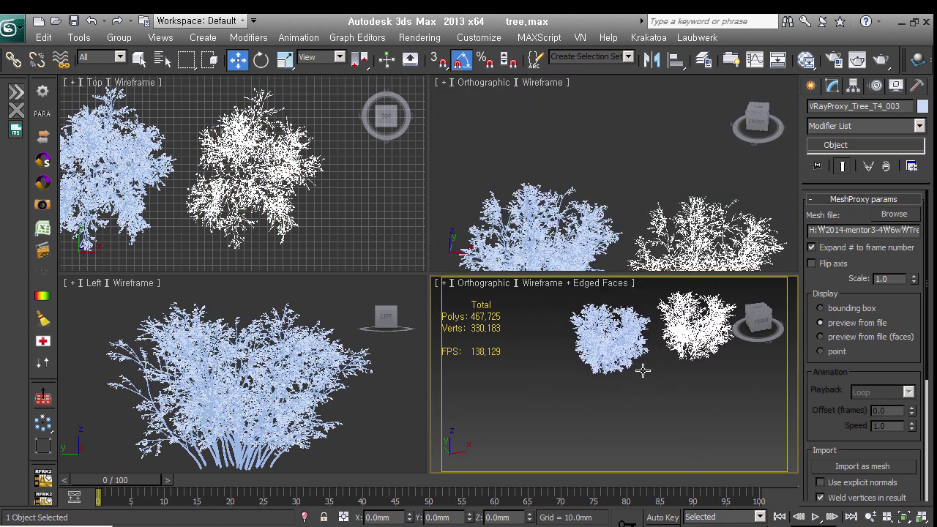
drag(628, 408, 558, 331)
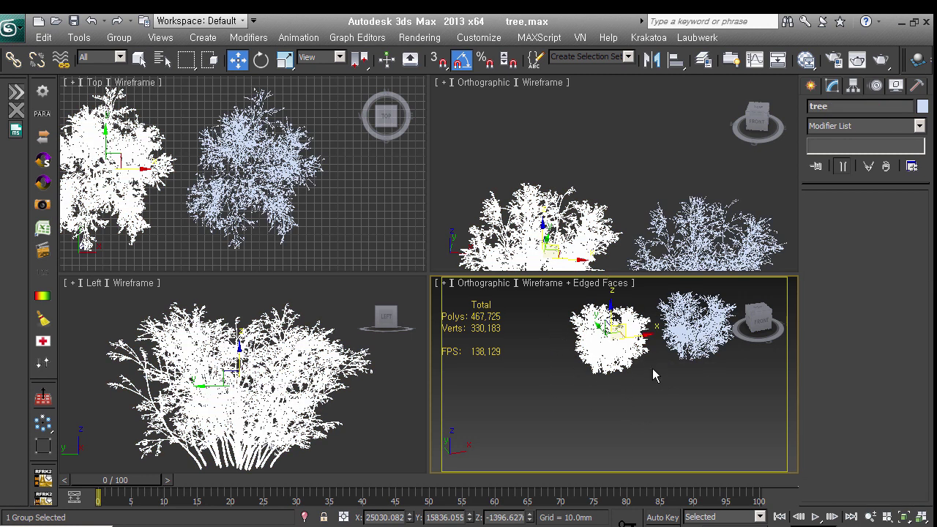
click(669, 393)
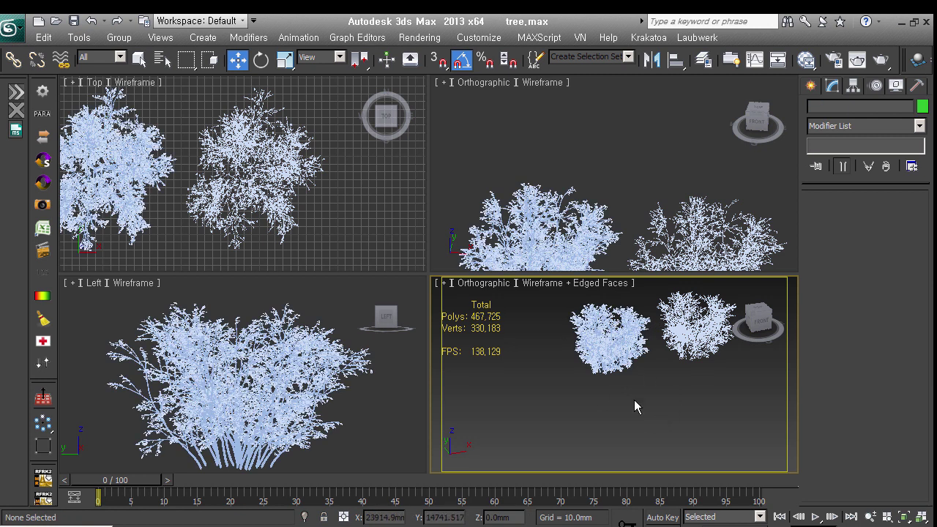
Step: Open proxy_scene.max, answering the save-changes prompt for the current scene
click(10, 27)
click(79, 128)
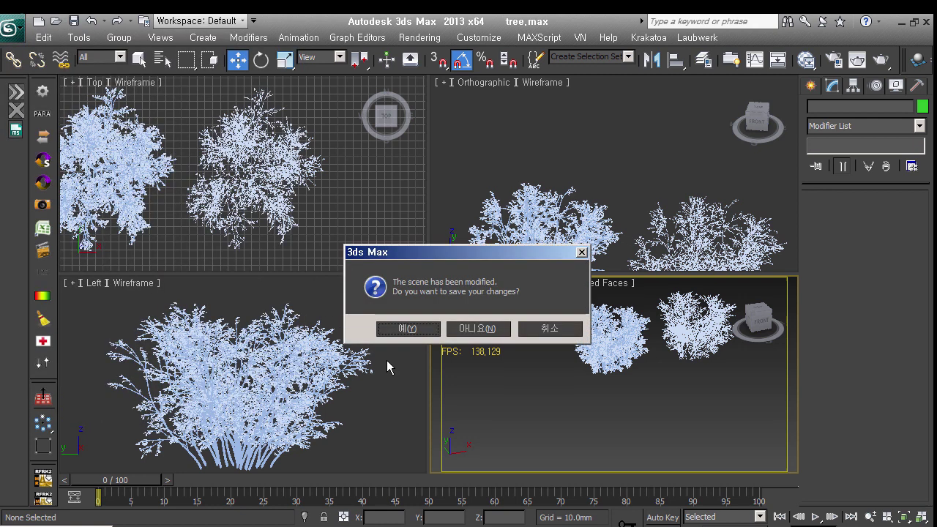
click(484, 329)
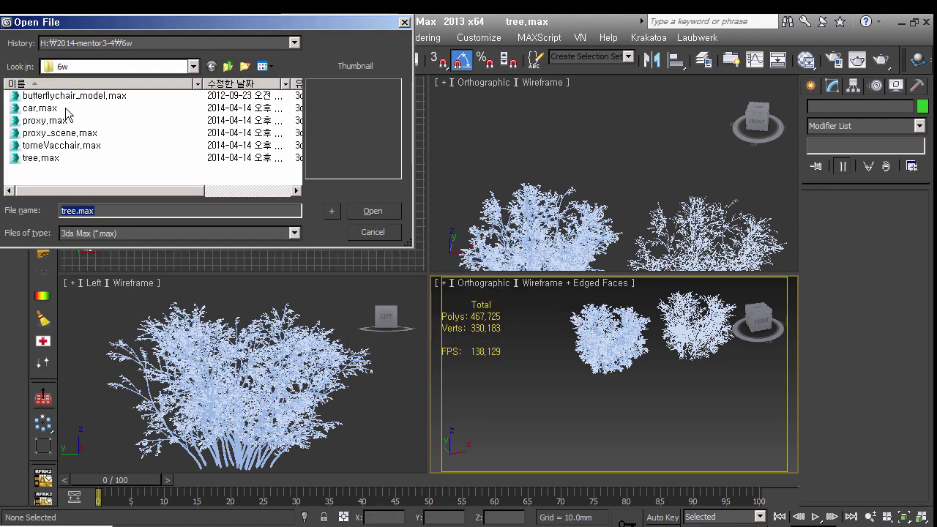
click(63, 120)
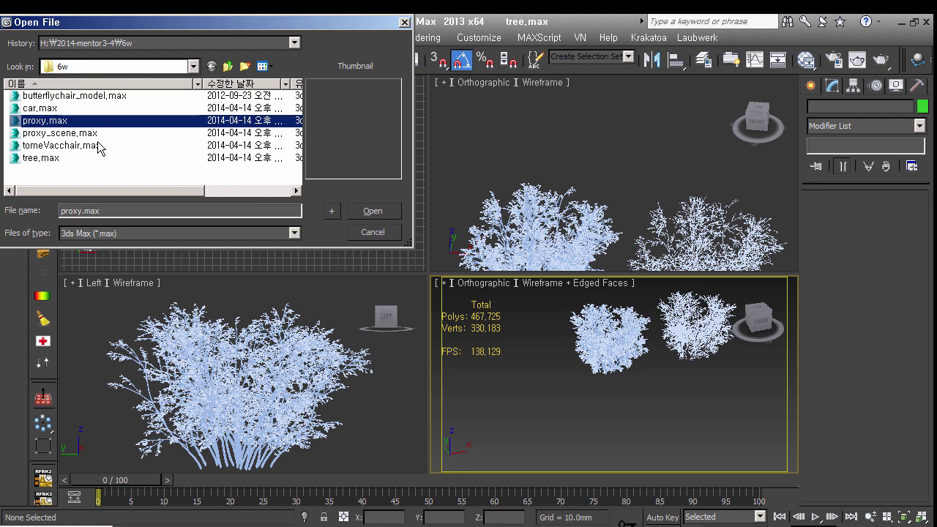
click(95, 133)
click(374, 211)
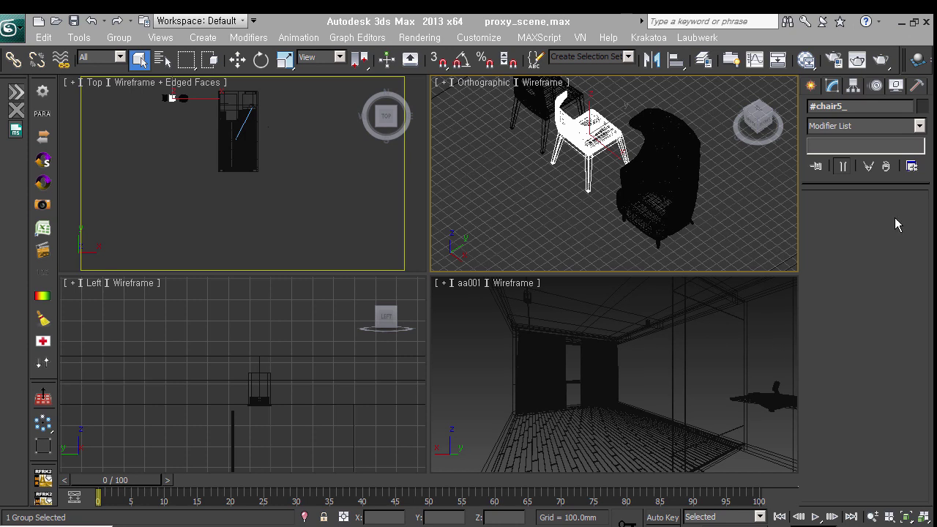
Step: Select the back chair, the front chair and the armchair together
mouse_move(613, 208)
alt+middle_down()
mouse_move(626, 192)
mouse_move(588, 132)
alt+middle_up()
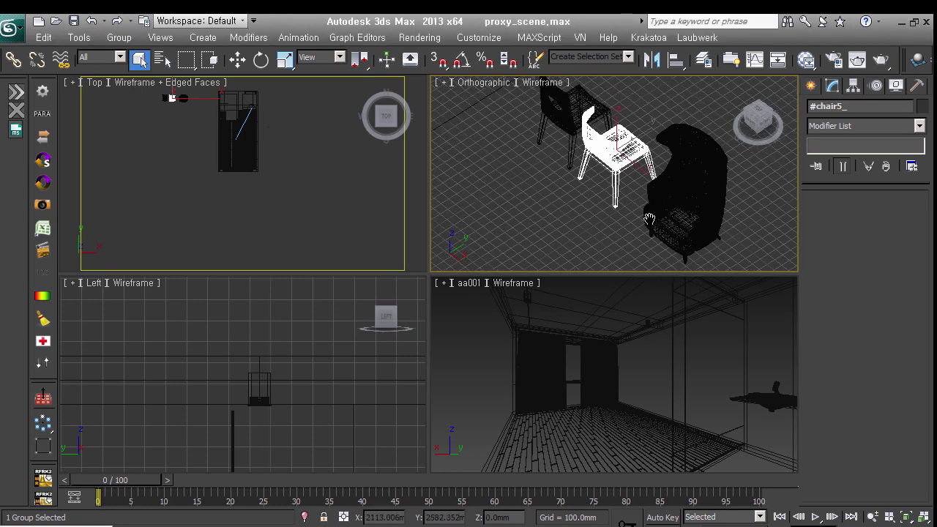
click(587, 132)
ctrl+click(628, 172)
ctrl+click(685, 212)
Step: Draw a Standard Primitives box about 1215 units tall beside the chairs and rename Box021 to chair_A
scroll(666, 205, down, 2)
scroll(663, 205, down, 2)
scroll(659, 204, down, 2)
scroll(656, 197, down, 1)
right_click(652, 193)
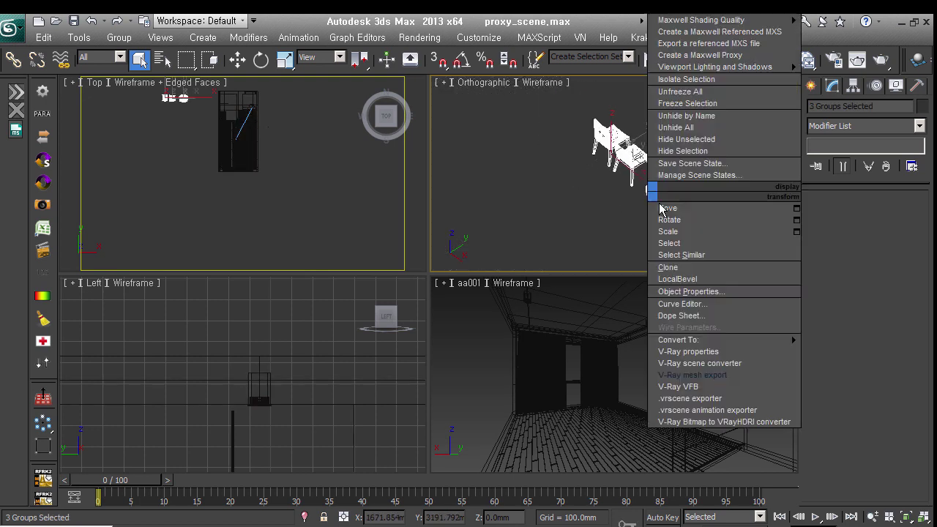
click(660, 209)
middle_drag(669, 184, 613, 174)
mouse_move(757, 118)
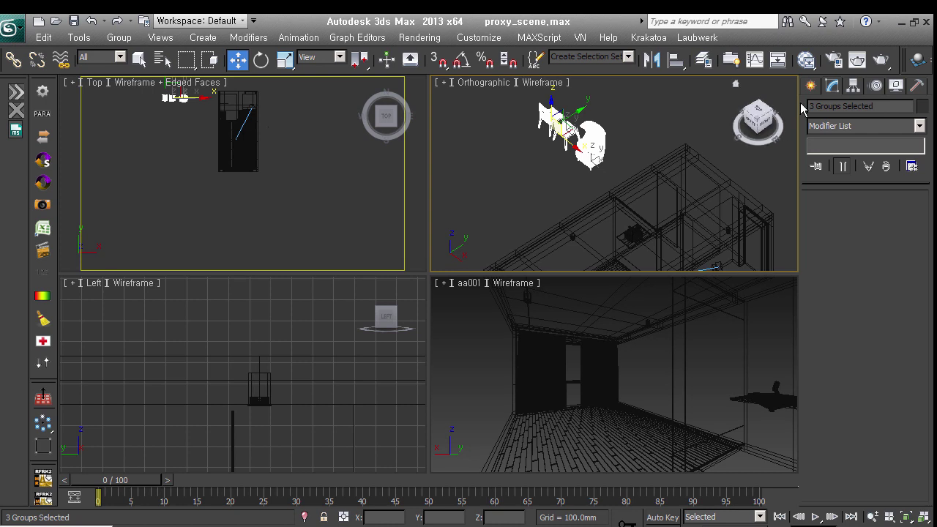
click(811, 85)
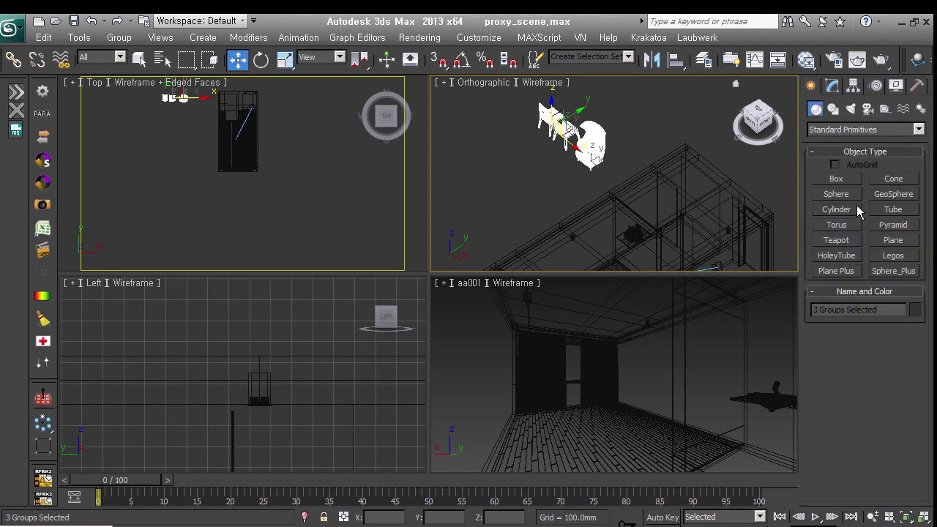
click(837, 178)
drag(554, 192, 557, 200)
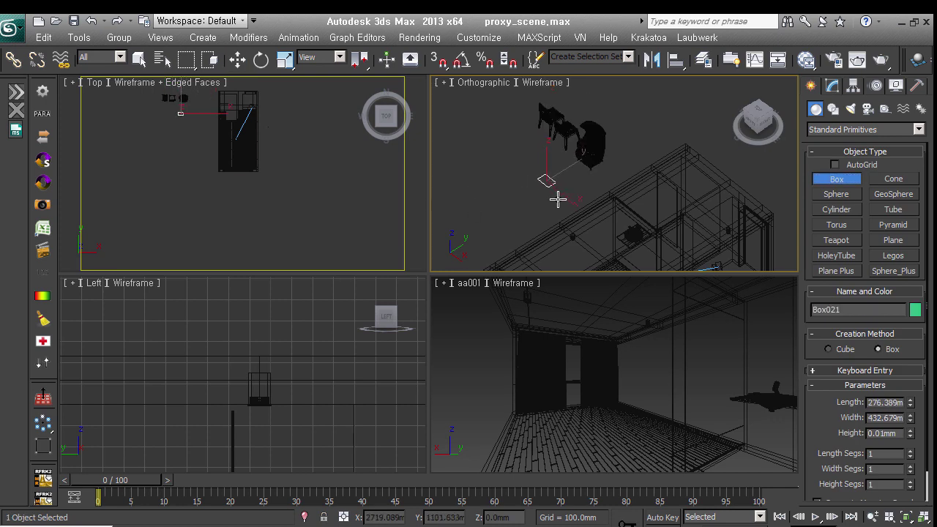
click(550, 167)
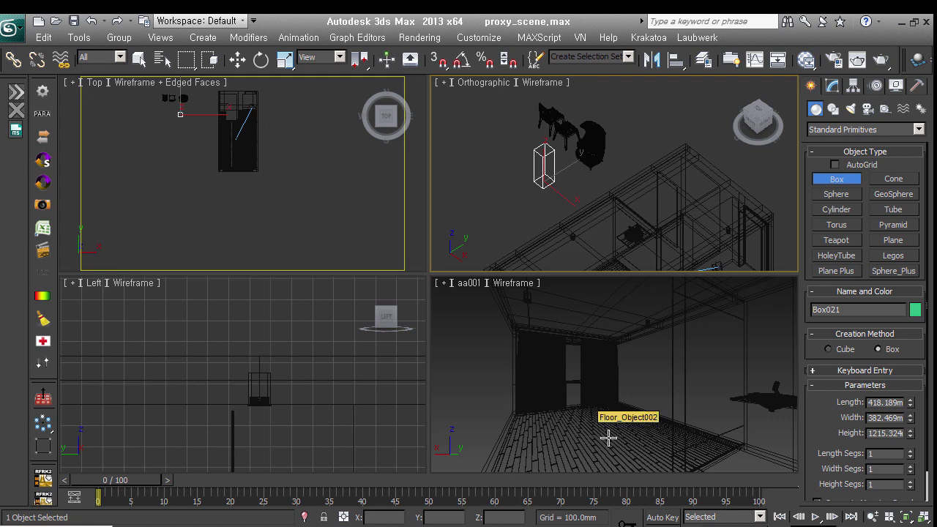
key(w)
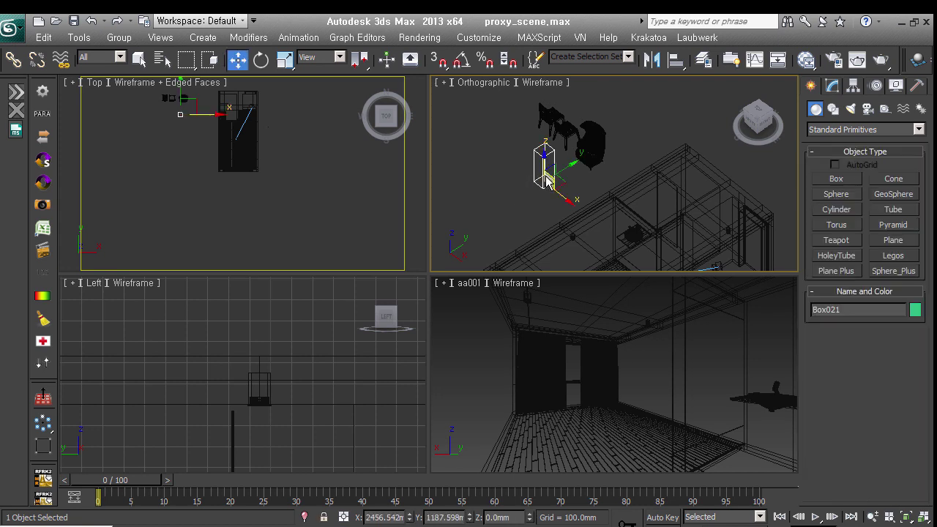
double_click(867, 315)
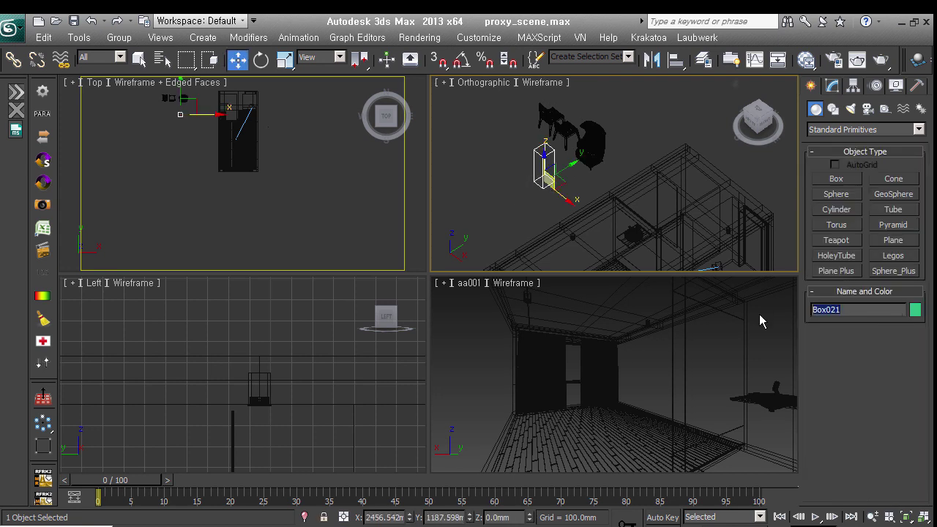
text(chair)
text(_A)
Step: Run V-Ray mesh export on the chair_A box
right_click(562, 192)
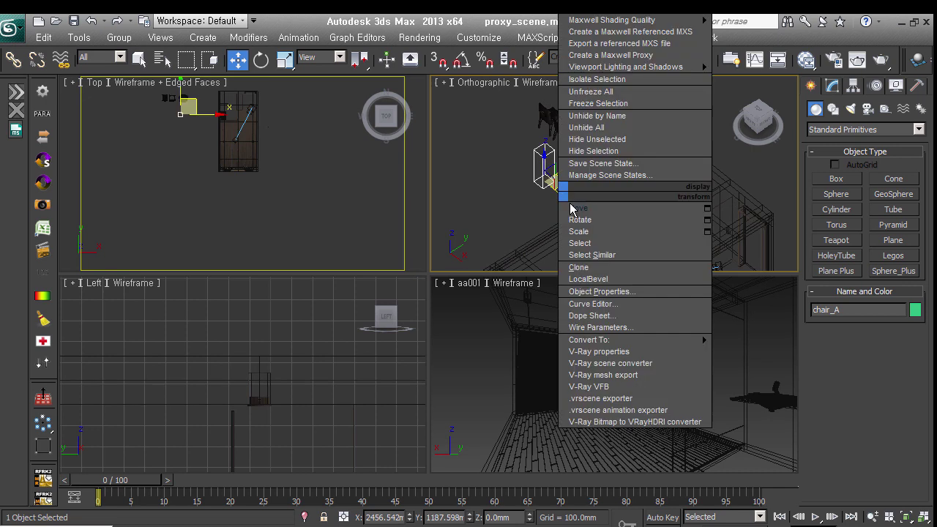
click(663, 377)
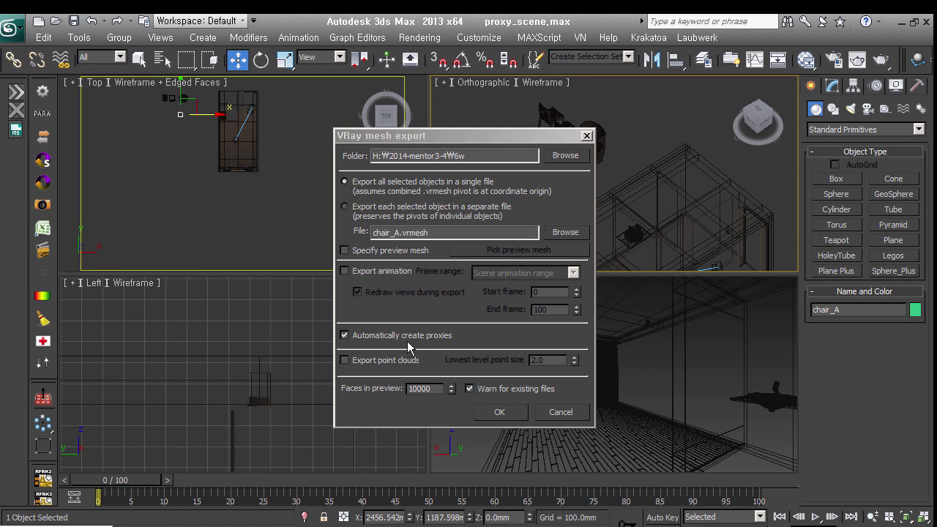
click(506, 411)
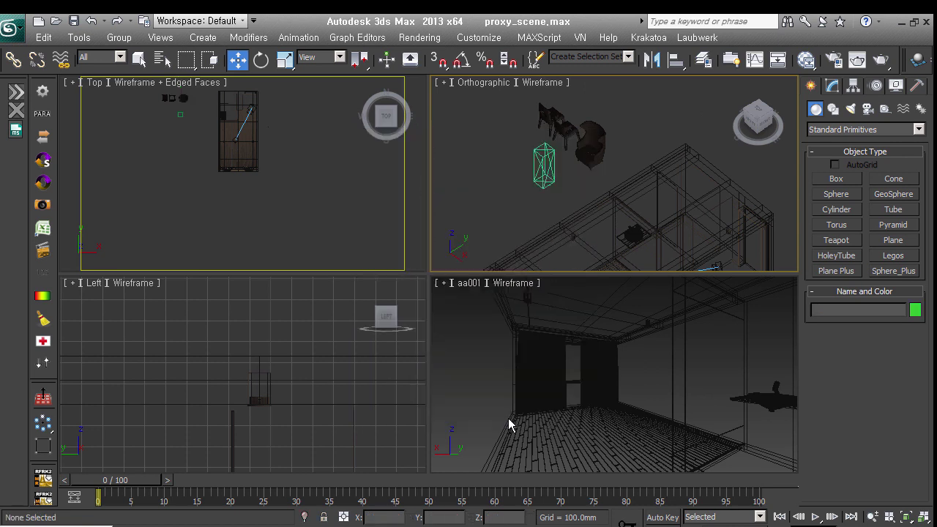
click(556, 167)
Step: Reselect the original chair_A box and re-export it, overwriting chair_A.vrmesh
scroll(307, 159, up, 1)
scroll(313, 217, up, 1)
scroll(226, 173, up, 1)
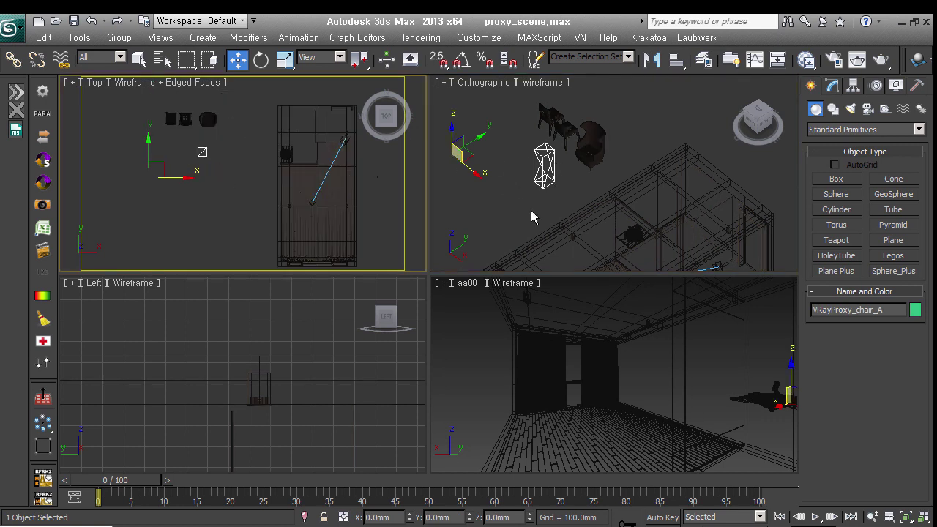
click(531, 210)
click(532, 207)
right_click(591, 210)
click(634, 352)
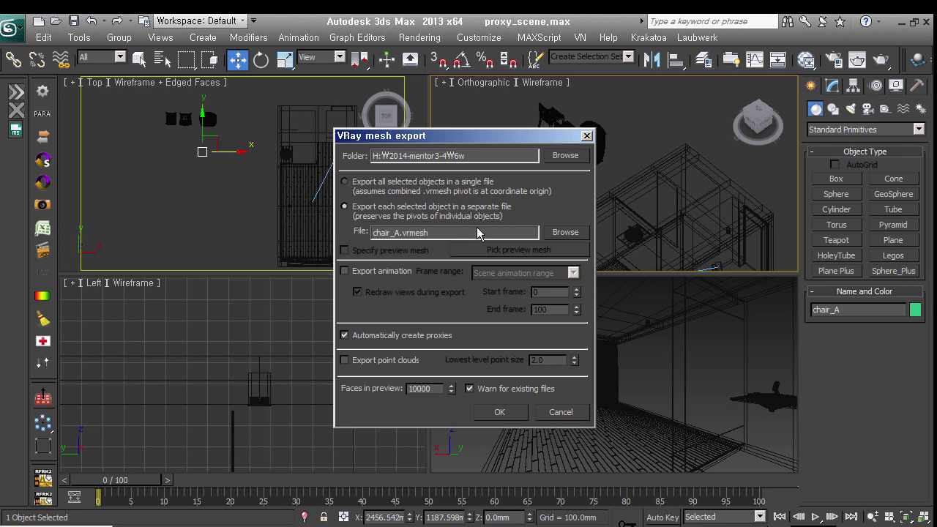
click(512, 422)
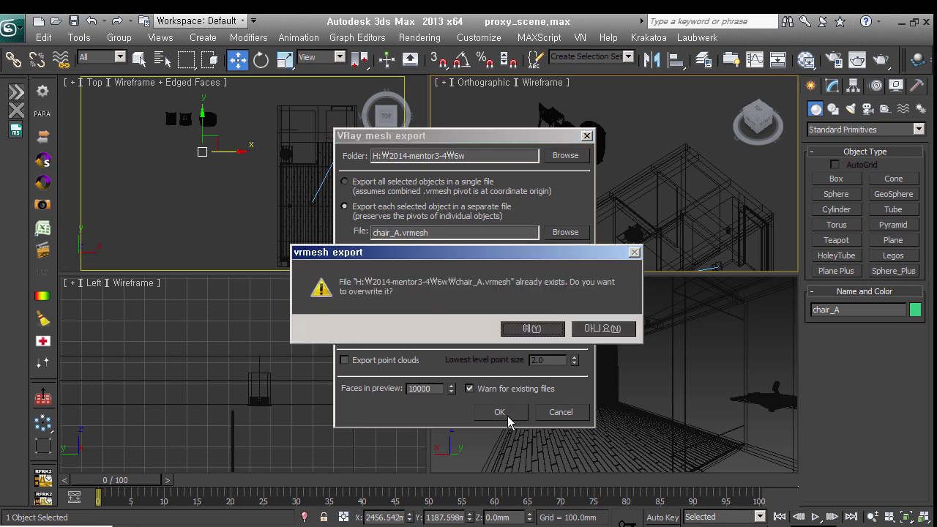
click(542, 337)
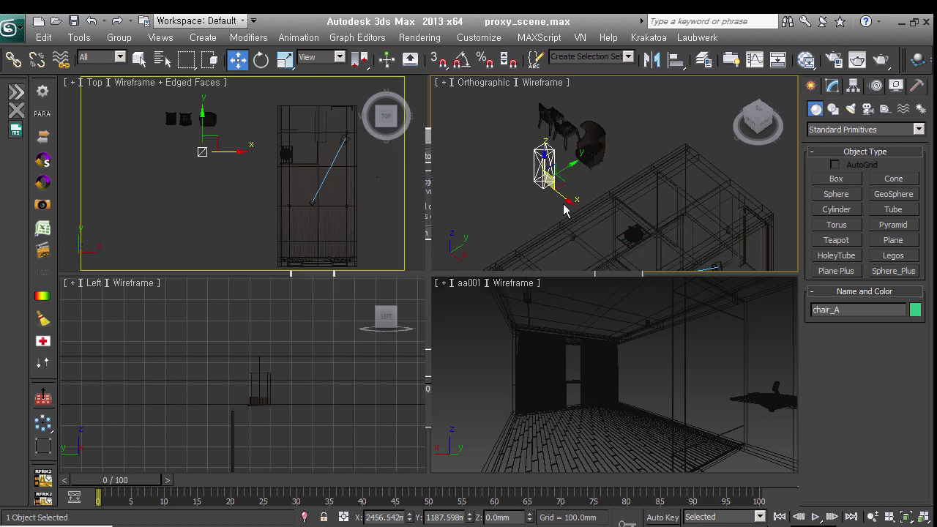
Step: Move the chair proxy into the room in the top view
middle_drag(237, 146, 205, 176)
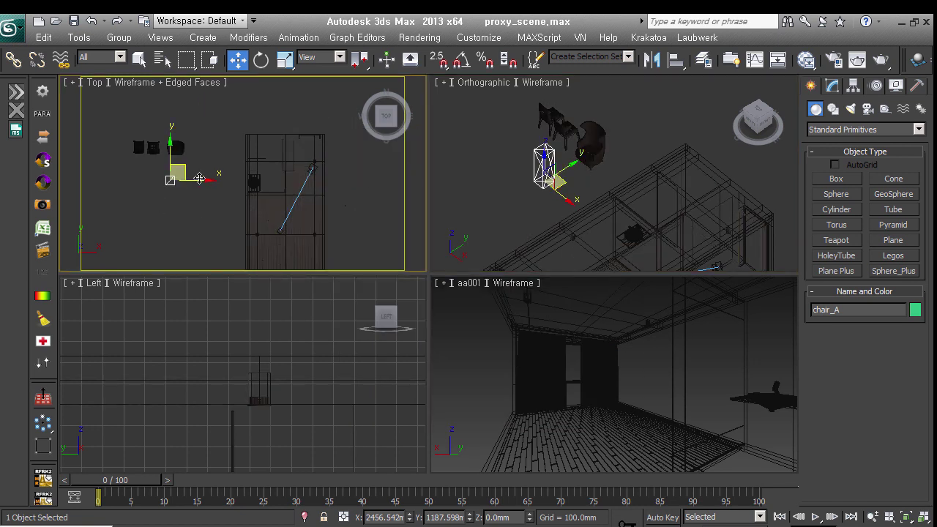
drag(199, 179, 319, 209)
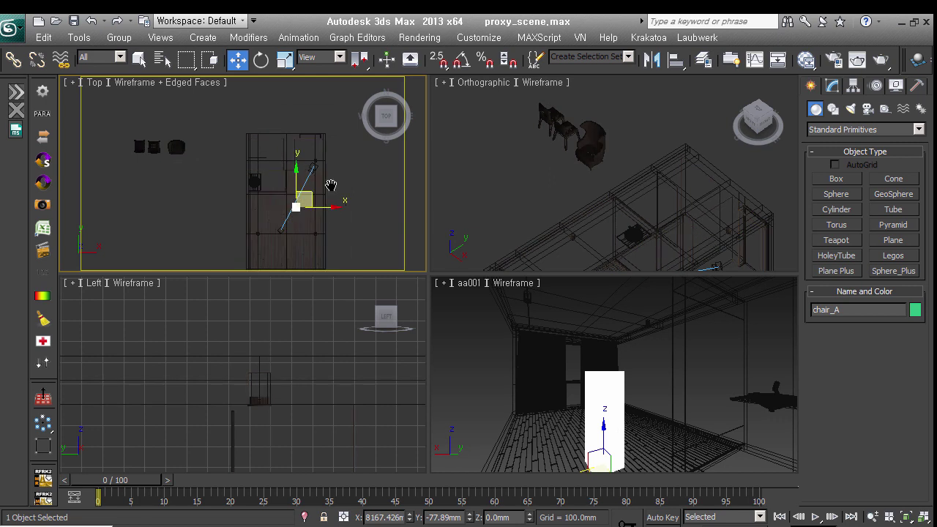
middle_drag(331, 185, 377, 131)
Step: Shift-drag clones of the chair proxy to new spots in the room
click(343, 180)
mouse_move(344, 181)
shift+mouse_down()
mouse_move(344, 171)
mouse_move(378, 192)
mouse_move(357, 222)
shift+mouse_up()
click(466, 345)
click(464, 344)
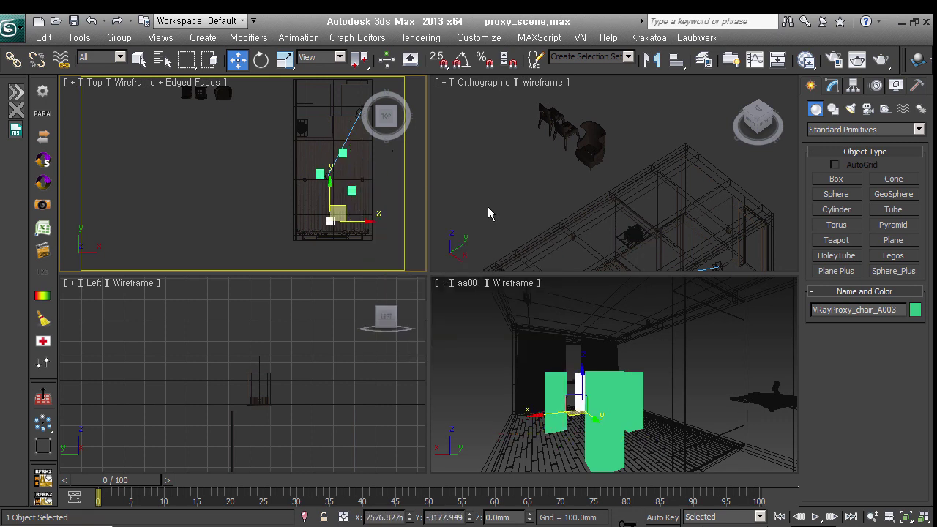
middle_drag(343, 213, 334, 212)
scroll(349, 219, up, 1)
scroll(348, 220, up, 2)
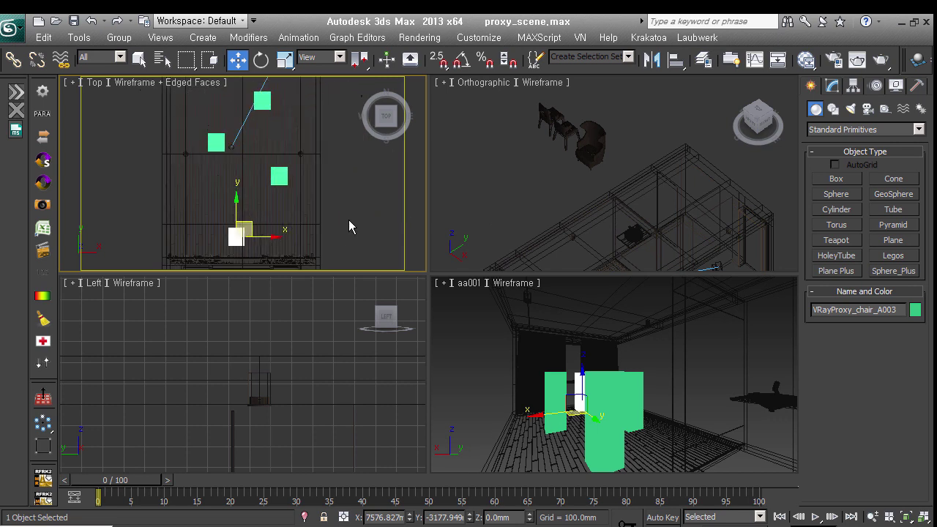
Step: Ctrl-select all four chair proxies together
ctrl+click(282, 178)
ctrl+click(216, 145)
ctrl+click(262, 101)
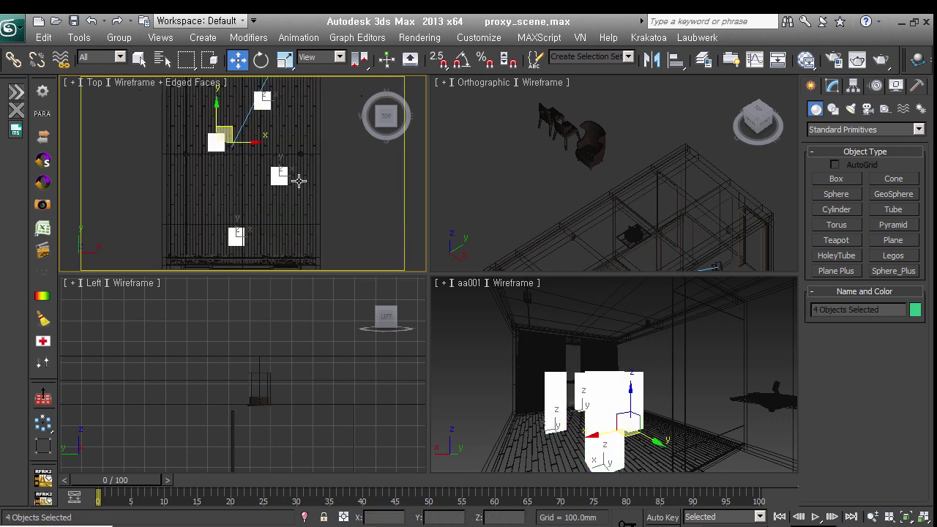
ctrl+click(236, 236)
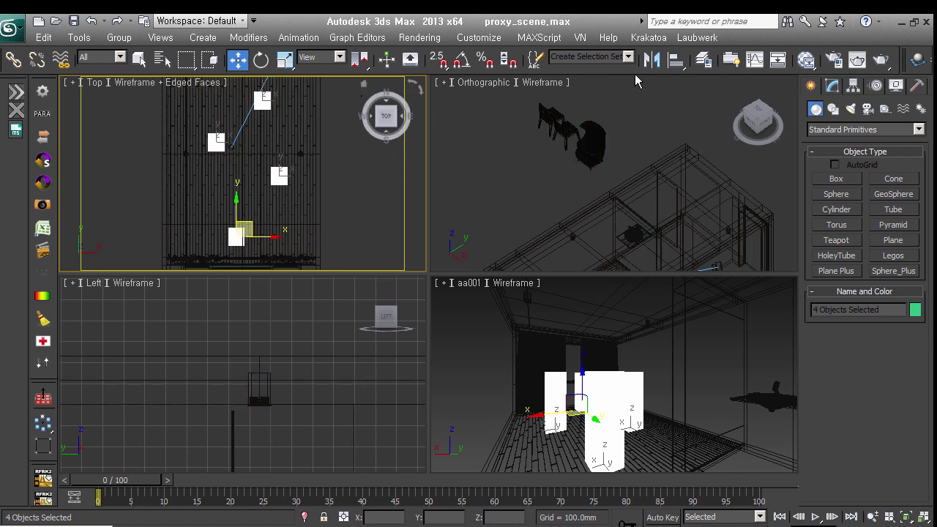
Step: Launch the KumoRND random transform script from the custom script toolbar
click(918, 62)
click(507, 301)
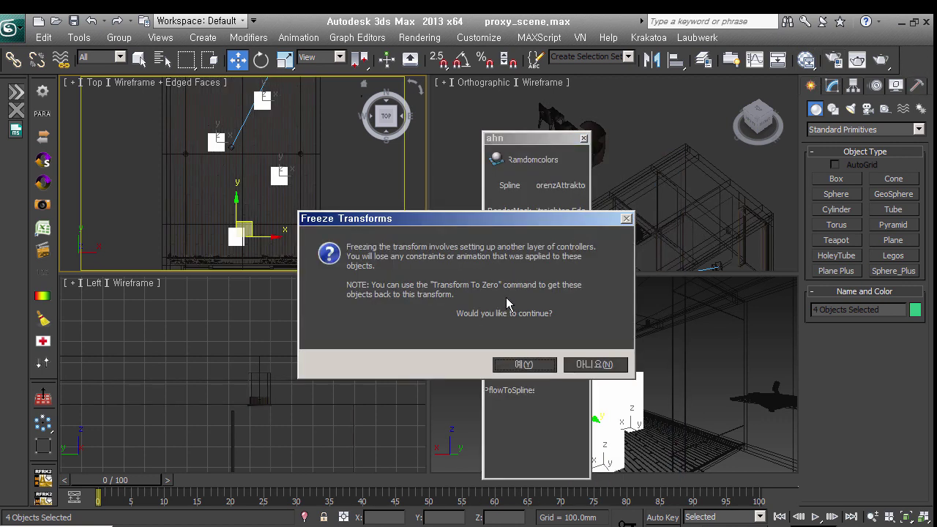
click(540, 370)
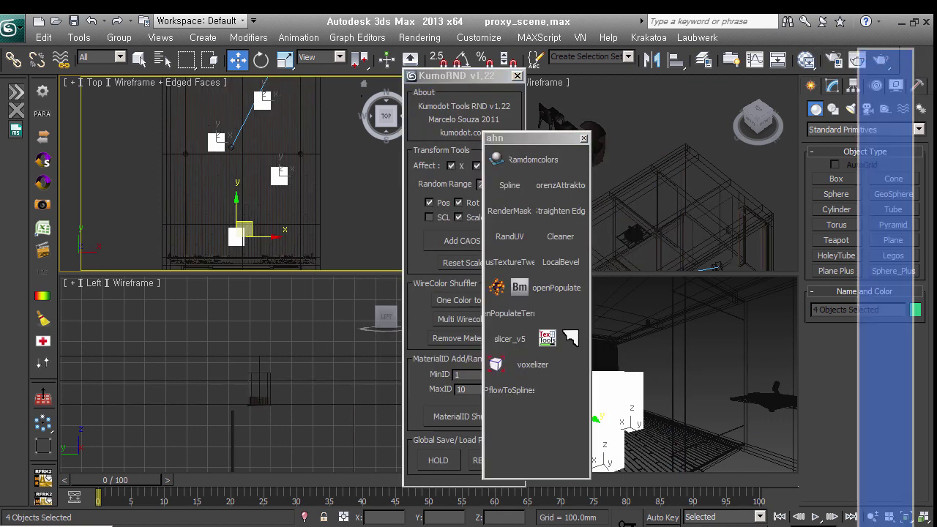
mouse_move(908, 73)
mouse_down()
mouse_move(930, 83)
mouse_move(928, 74)
mouse_up()
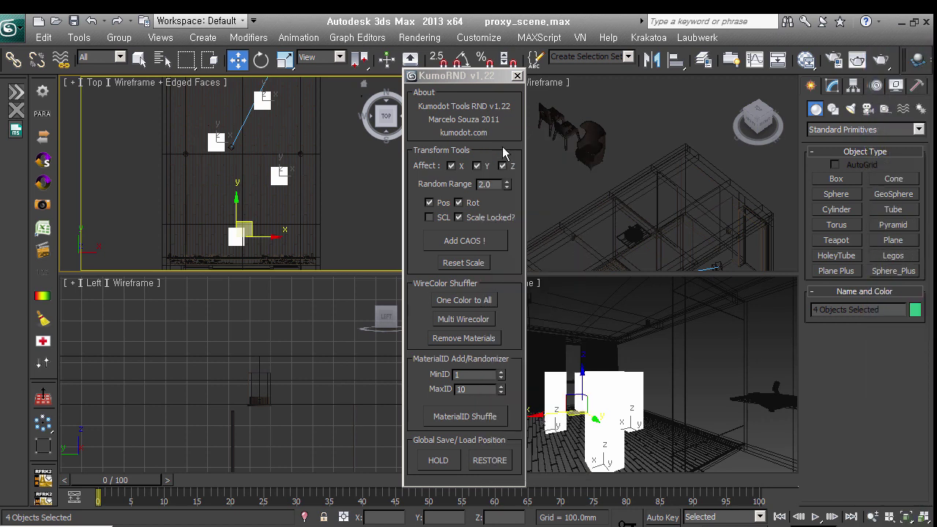
drag(472, 86, 437, 90)
Step: Randomly rotate the four chairs around Z only with a Random Range of 90
click(402, 209)
click(442, 169)
click(416, 169)
double_click(449, 188)
text(90)
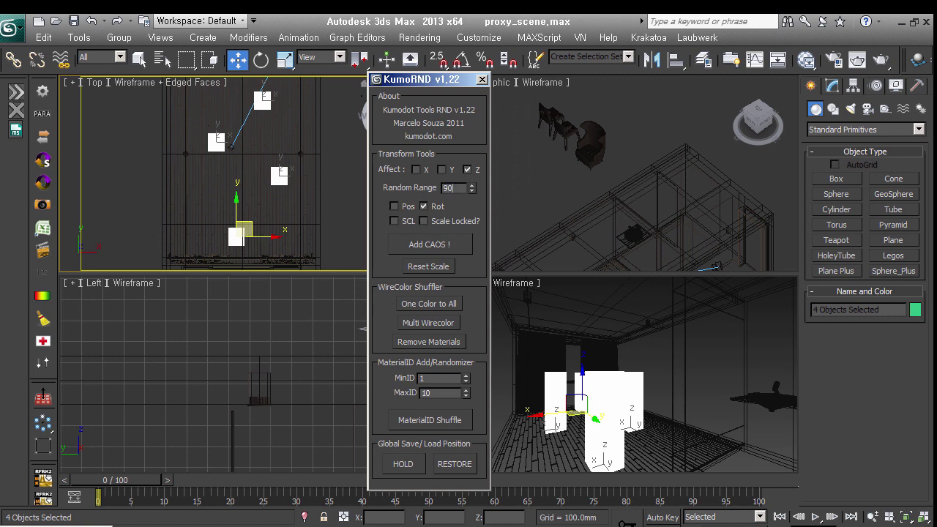
key(Return)
click(437, 246)
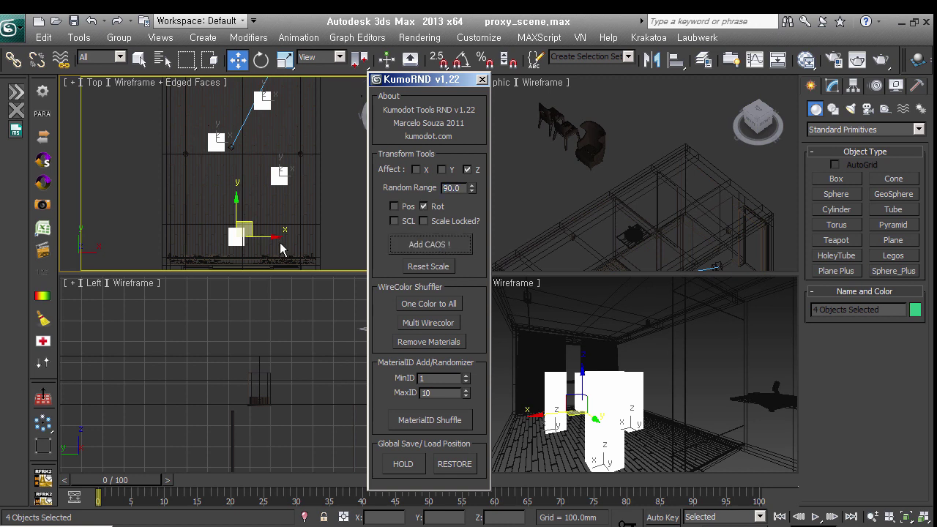
click(482, 79)
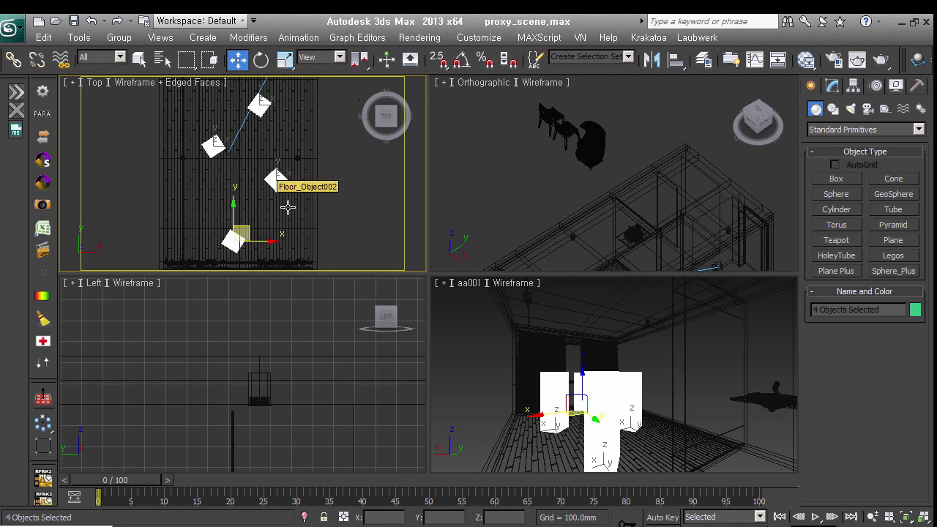
click(529, 183)
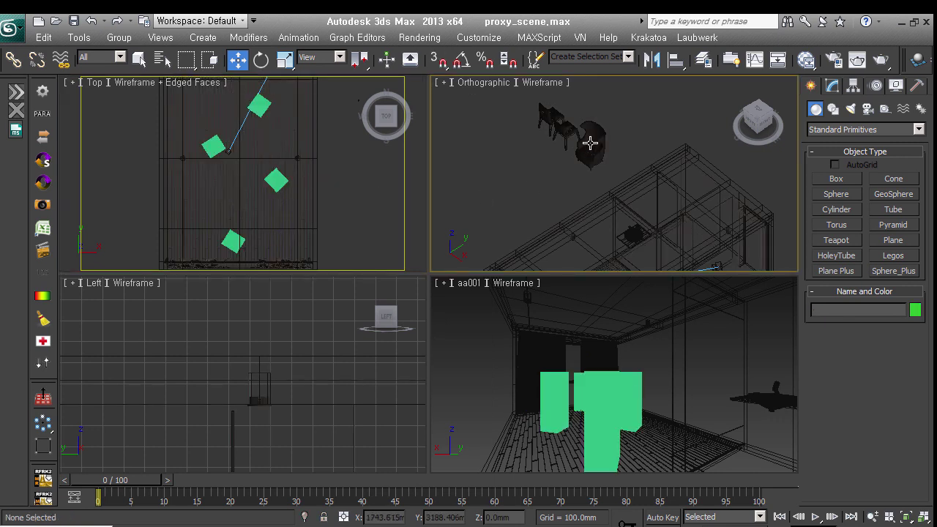
Step: Select the original chair group and frame it in the view
click(568, 138)
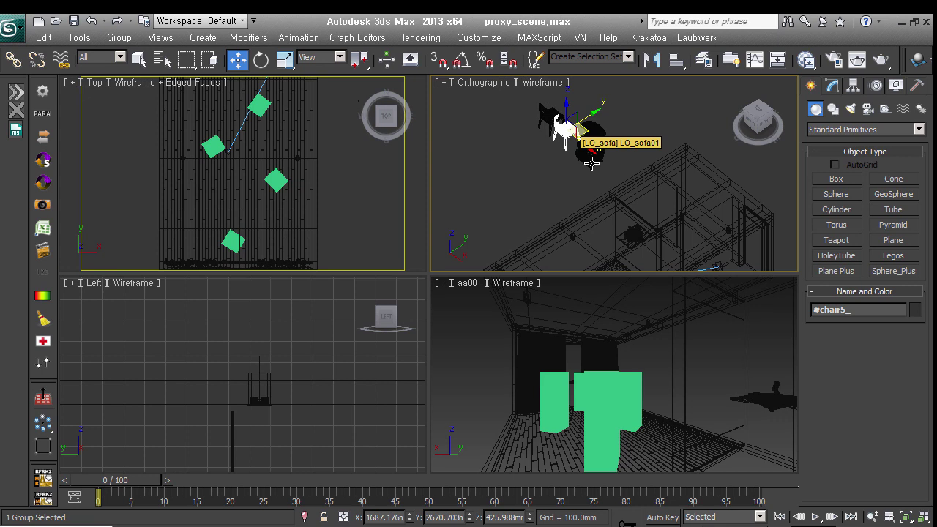
alt+middle_drag(592, 162, 477, 136)
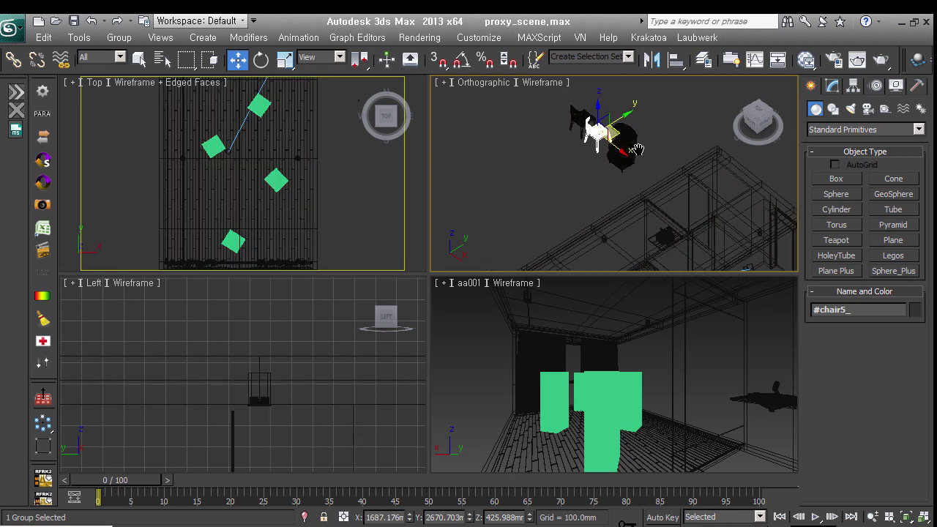
key(z)
mouse_move(681, 183)
alt+middle_down()
mouse_move(643, 156)
mouse_move(698, 262)
mouse_move(650, 212)
alt+middle_up()
right_click(643, 157)
key(Escape)
Step: Select the right-hand #chair4_ chair group as a whole closed group
click(664, 186)
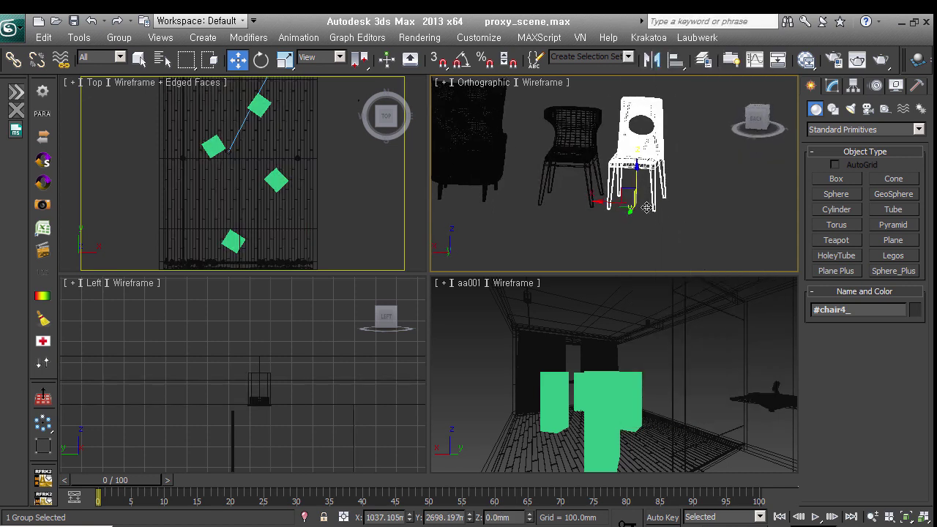
click(594, 164)
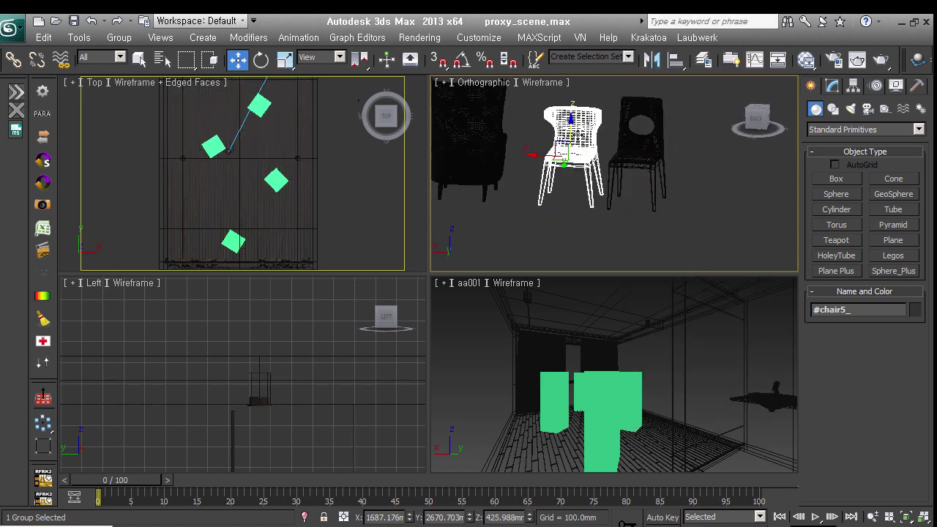
click(663, 186)
mouse_move(663, 186)
alt+middle_down()
mouse_move(631, 195)
mouse_move(637, 216)
mouse_move(654, 223)
alt+middle_up()
scroll(637, 216, up, 3)
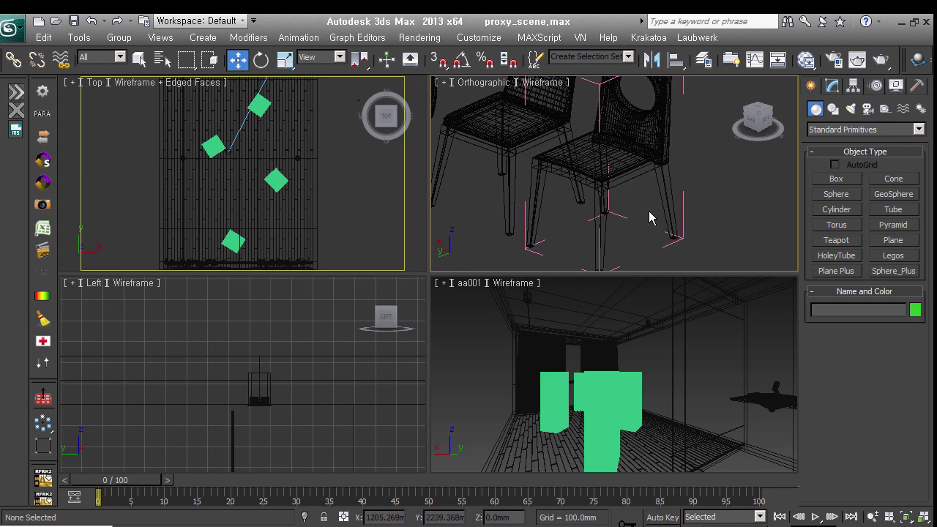
click(628, 168)
click(660, 146)
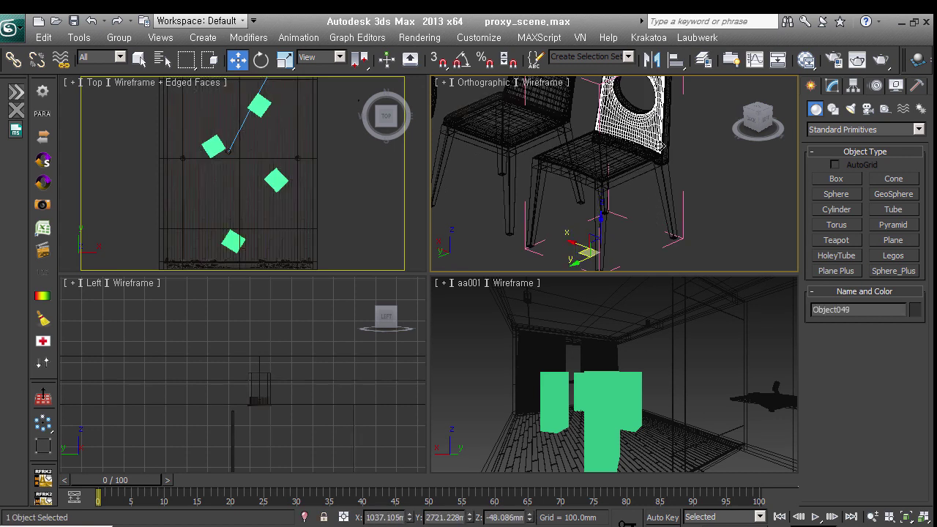
click(641, 193)
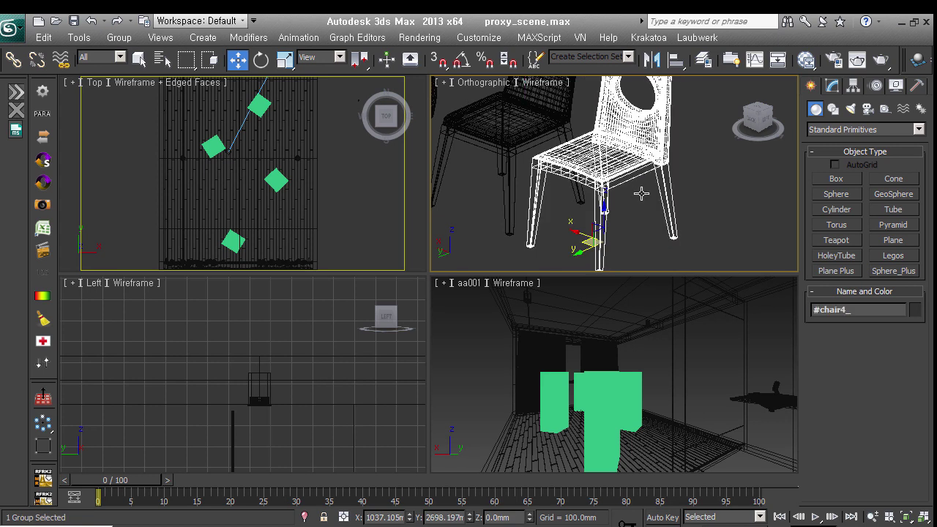
alt+middle_drag(642, 194, 607, 198)
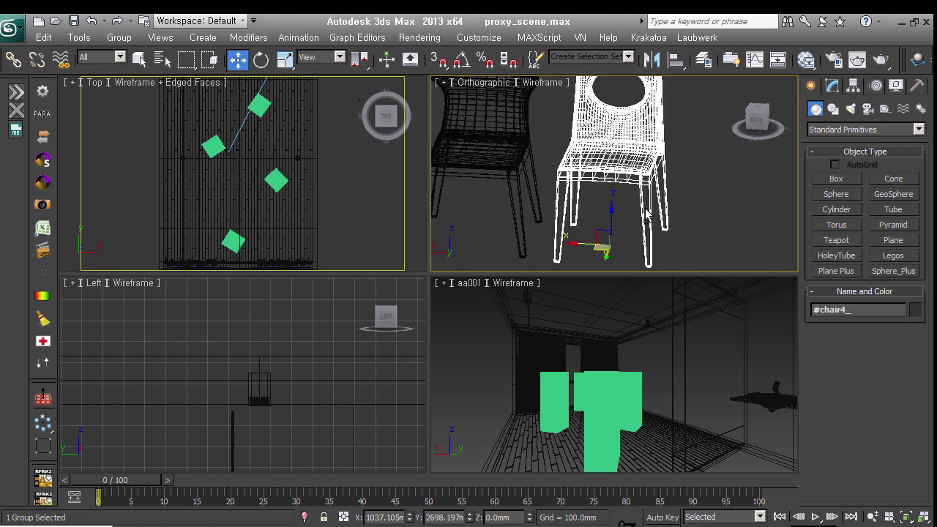
Step: Zero the group's X and Y in Move Transform Type-In so it sits at 0, 0, 0
right_click(247, 71)
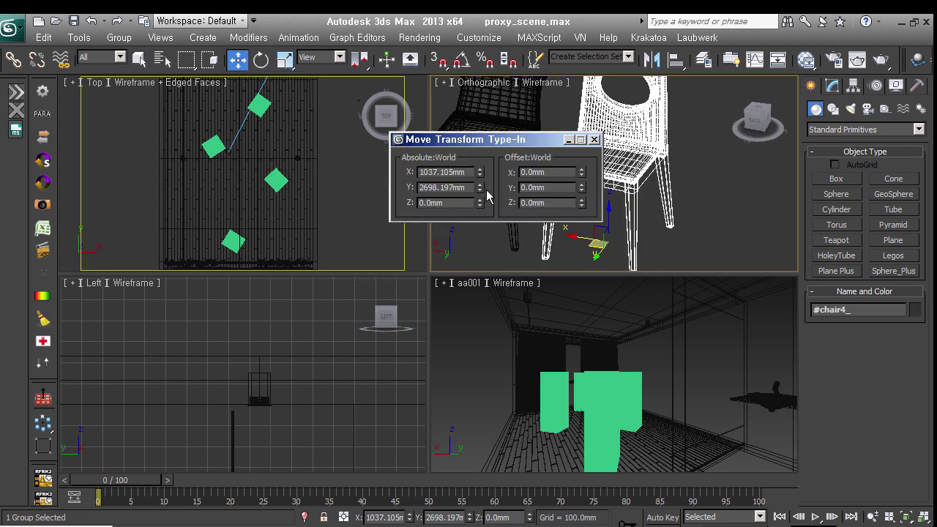
right_click(480, 172)
right_click(479, 188)
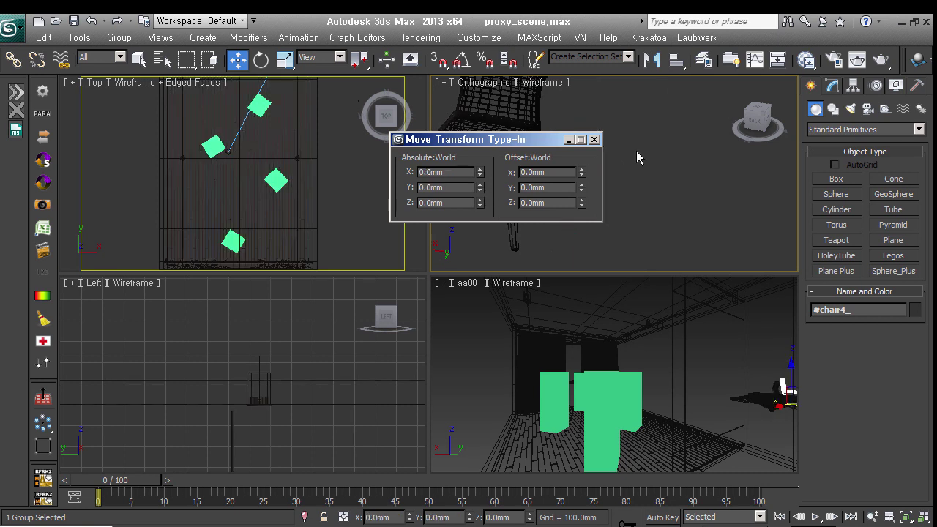
click(595, 139)
middle_click(273, 161)
scroll(273, 161, down, 5)
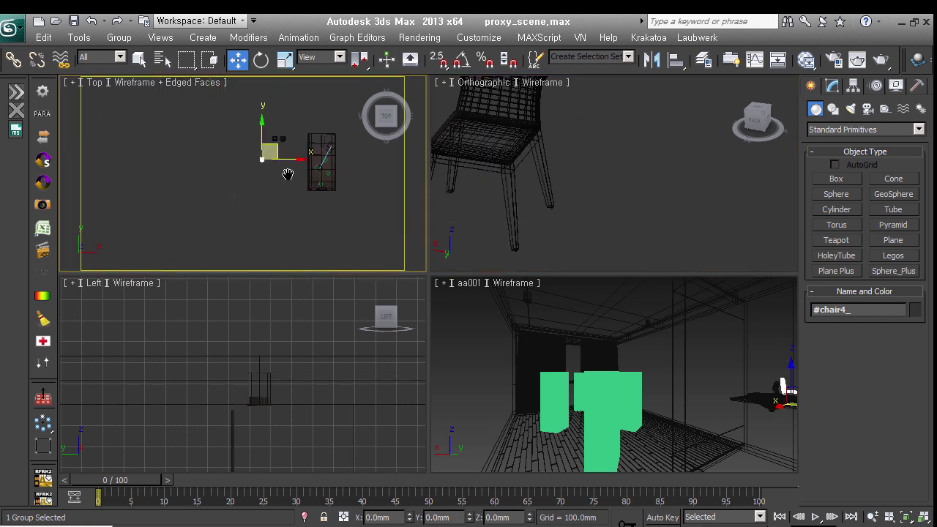
middle_drag(281, 168, 286, 180)
Step: Export the chair as a single V-Ray mesh to chair_A.vrmesh, overwriting the existing file
right_click(234, 203)
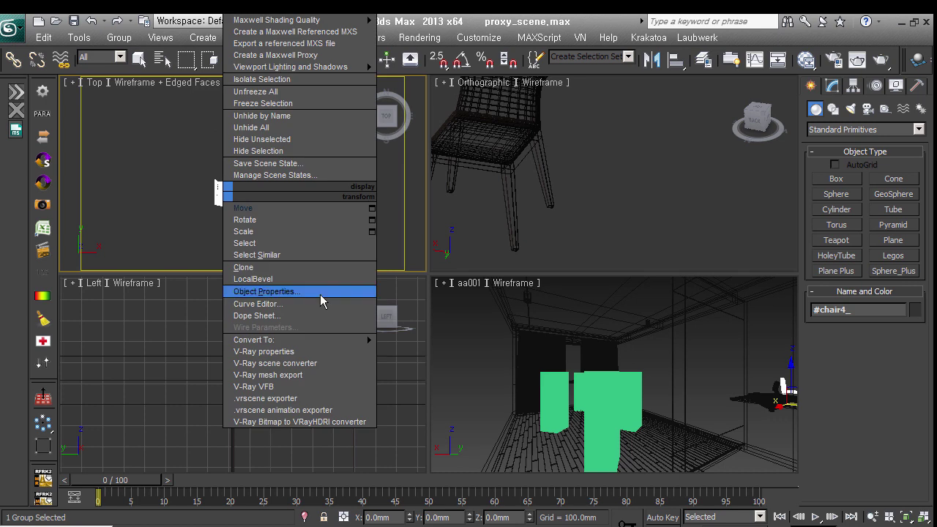
click(326, 385)
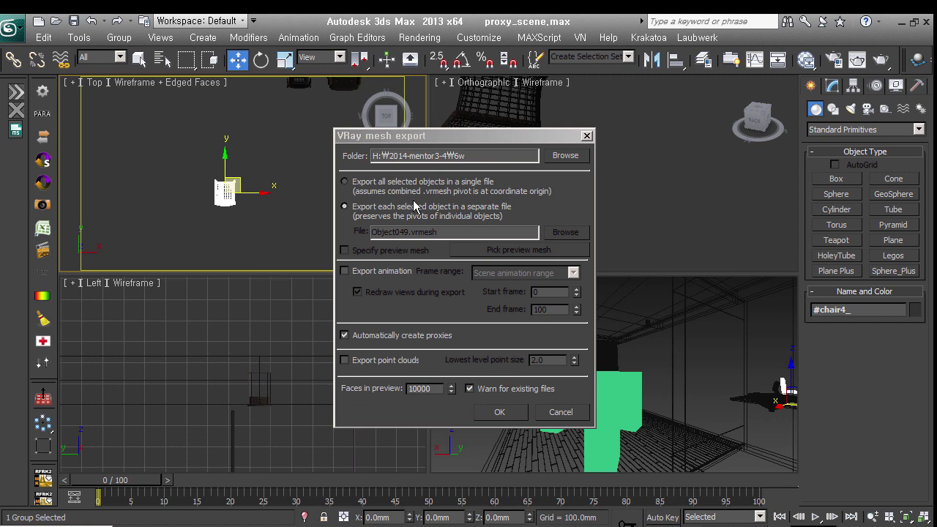
click(390, 190)
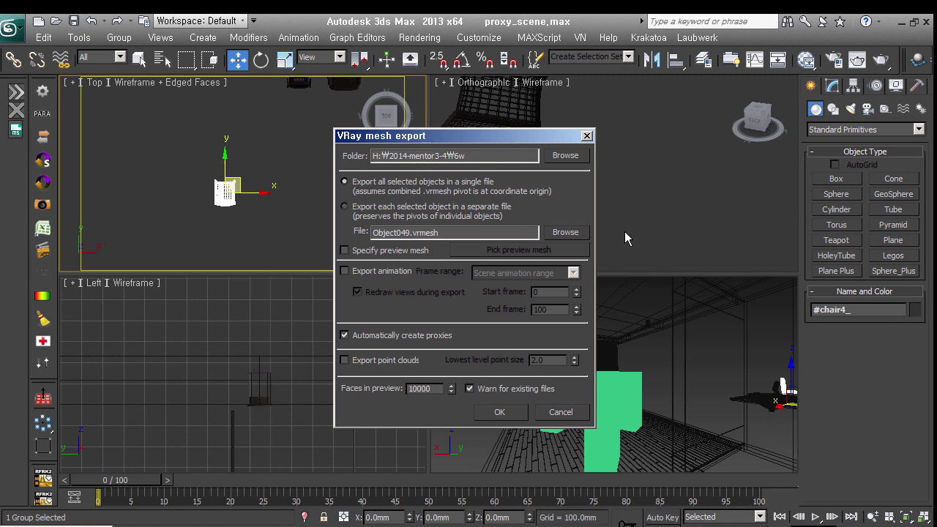
click(565, 233)
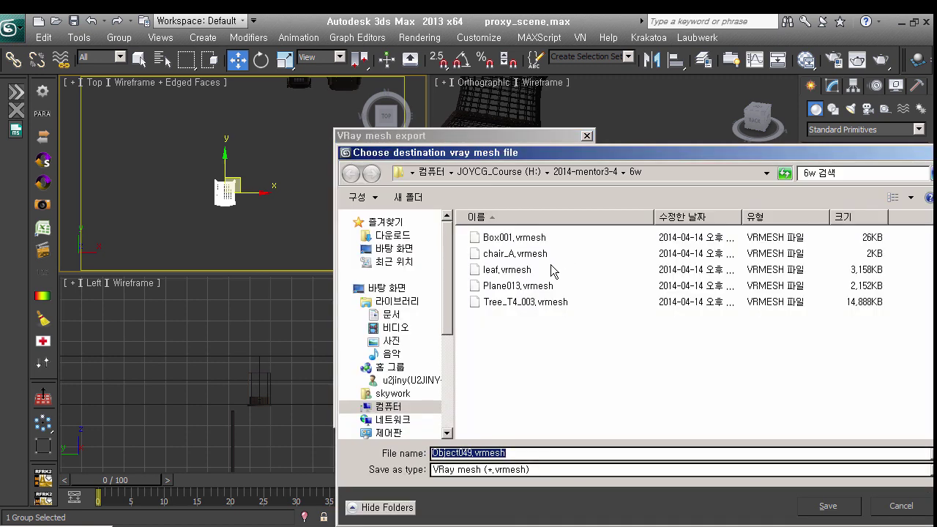
click(541, 255)
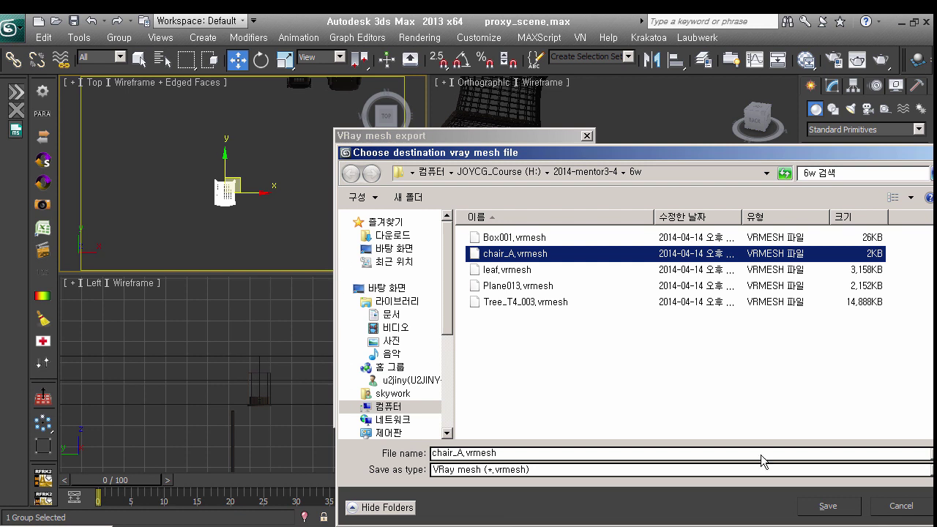
click(838, 515)
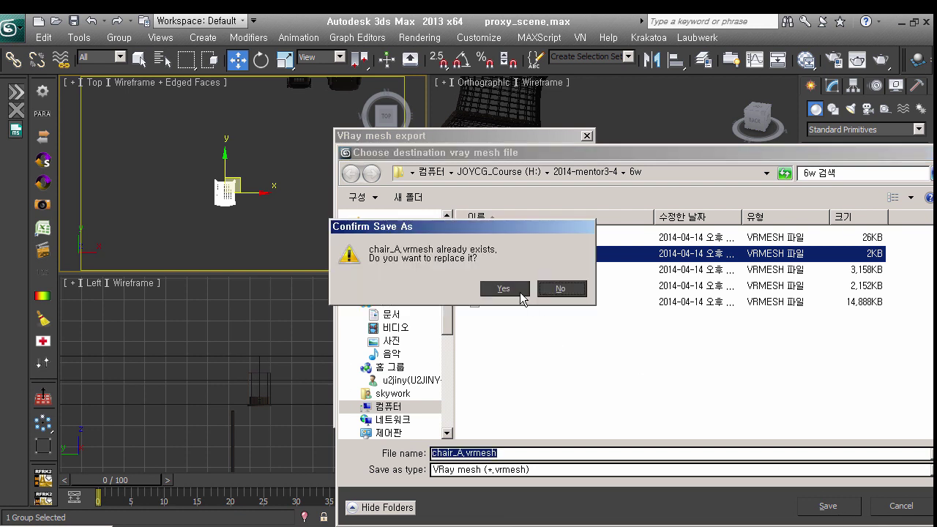
click(520, 292)
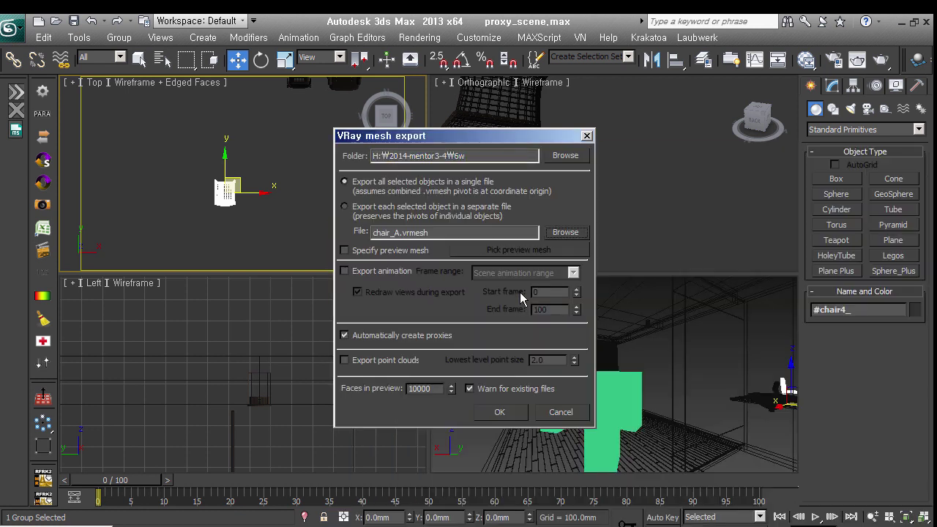
click(506, 415)
click(541, 331)
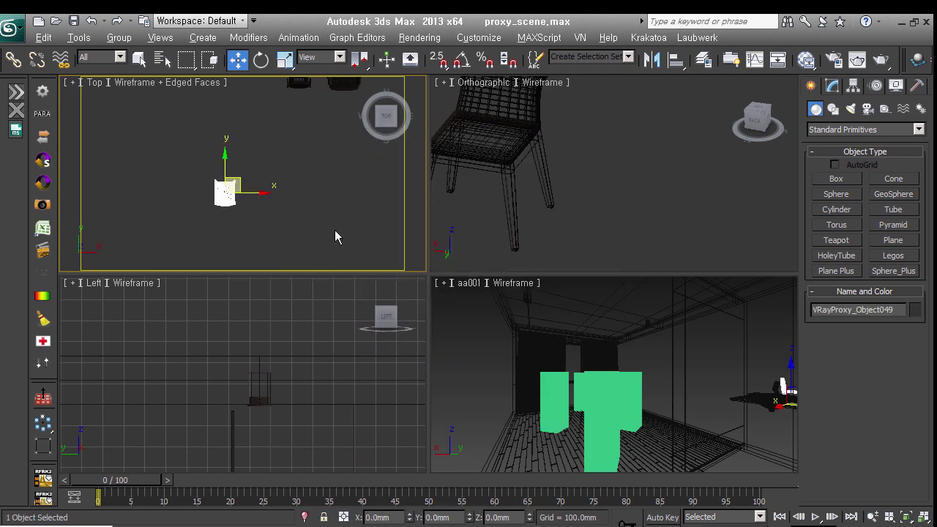
Step: Load chair_A.vrmesh as the mesh file of the chair proxies
alt+middle_drag(334, 236, 265, 181)
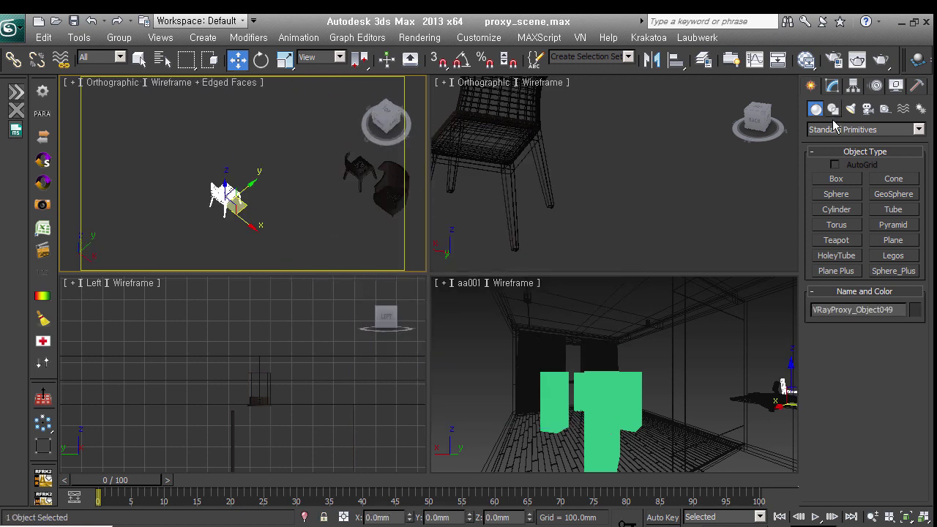
click(832, 85)
click(704, 195)
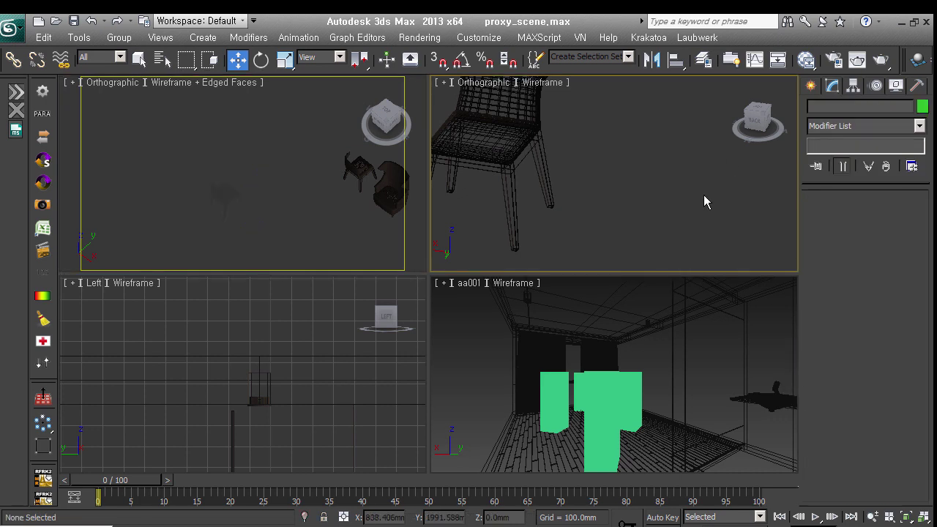
click(643, 405)
click(894, 214)
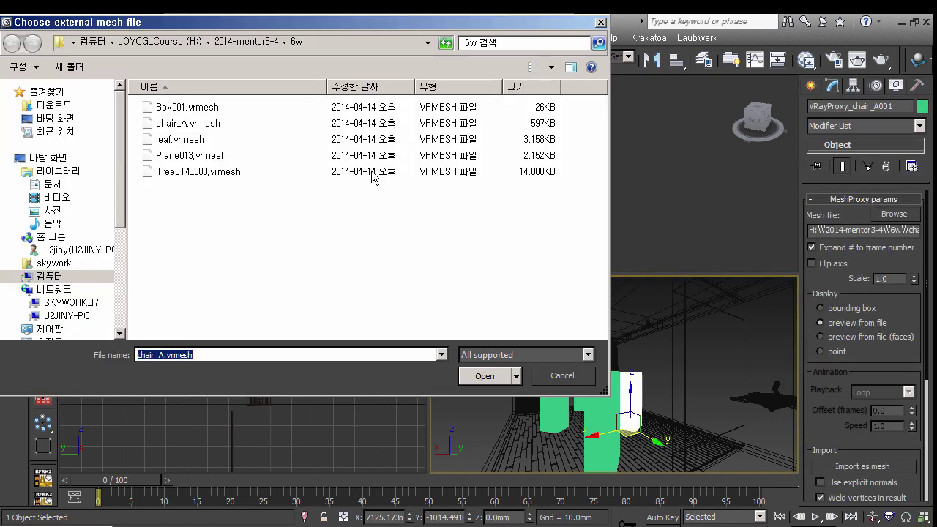
click(207, 124)
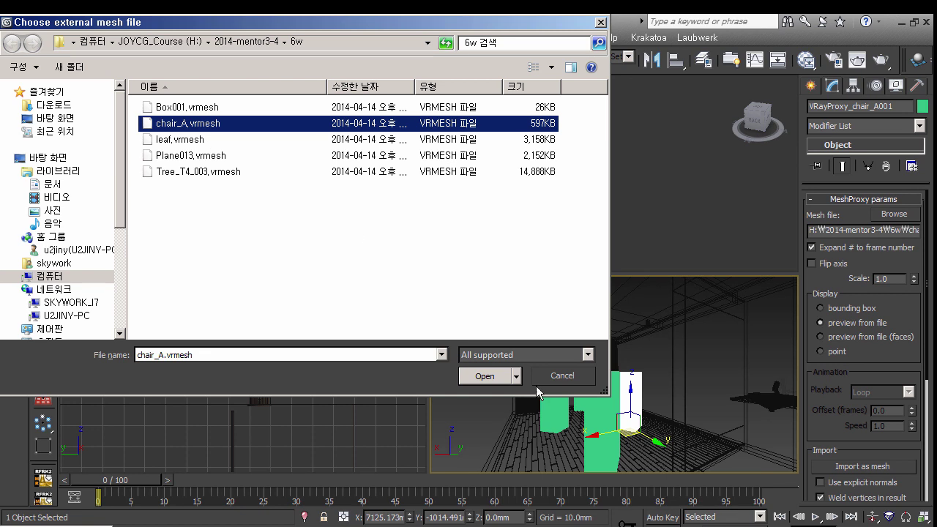
click(488, 380)
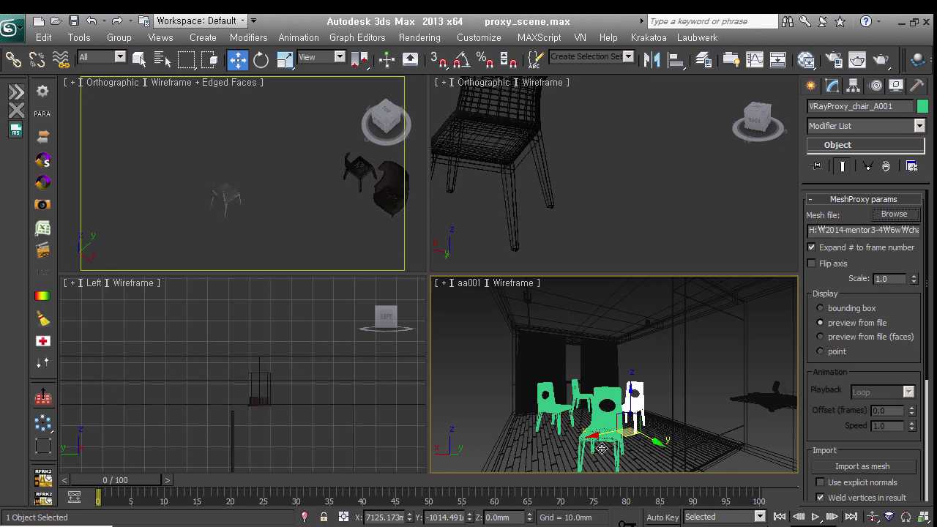
Step: Select the LO_sofa group and zoom in on it beside the proxy chair
click(370, 226)
middle_drag(370, 227, 306, 231)
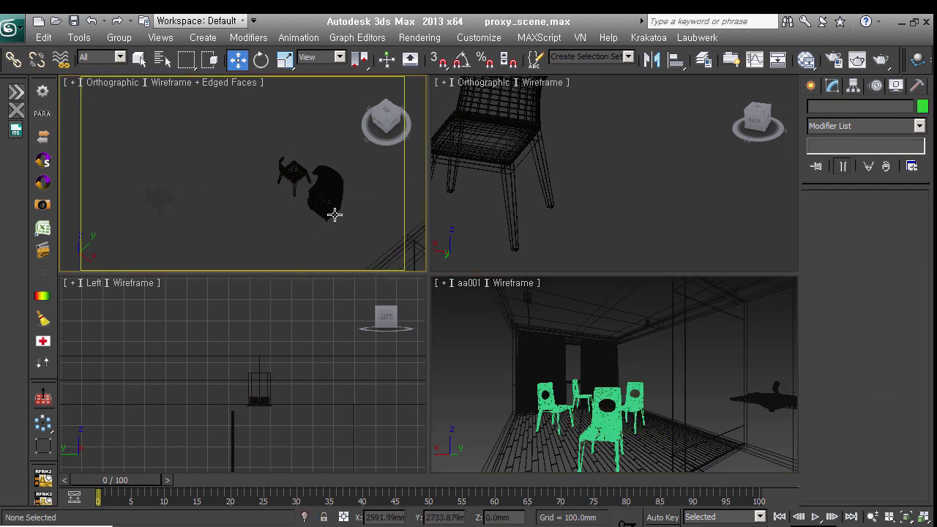
click(174, 210)
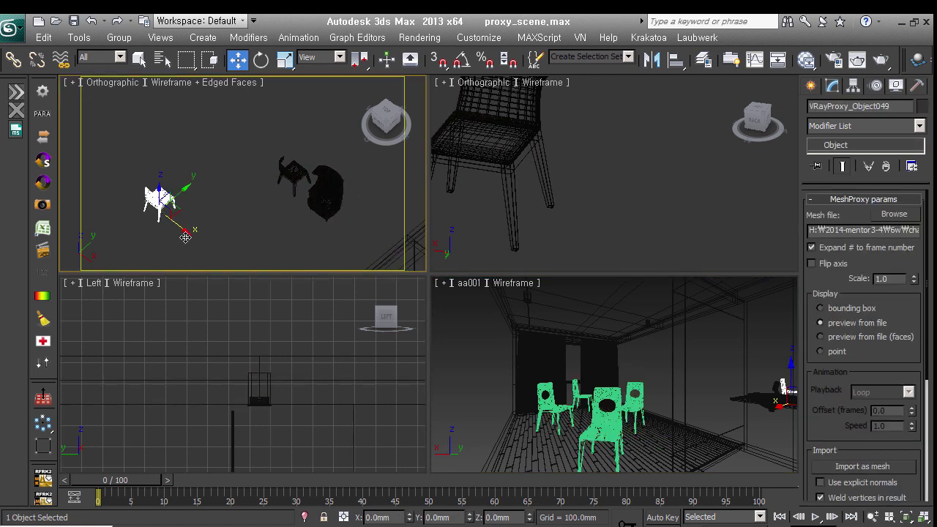
click(328, 208)
mouse_move(395, 236)
alt+middle_down()
mouse_move(347, 136)
mouse_move(226, 174)
mouse_move(342, 243)
alt+middle_up()
scroll(348, 136, up, 3)
scroll(342, 243, up, 3)
middle_drag(320, 196, 313, 212)
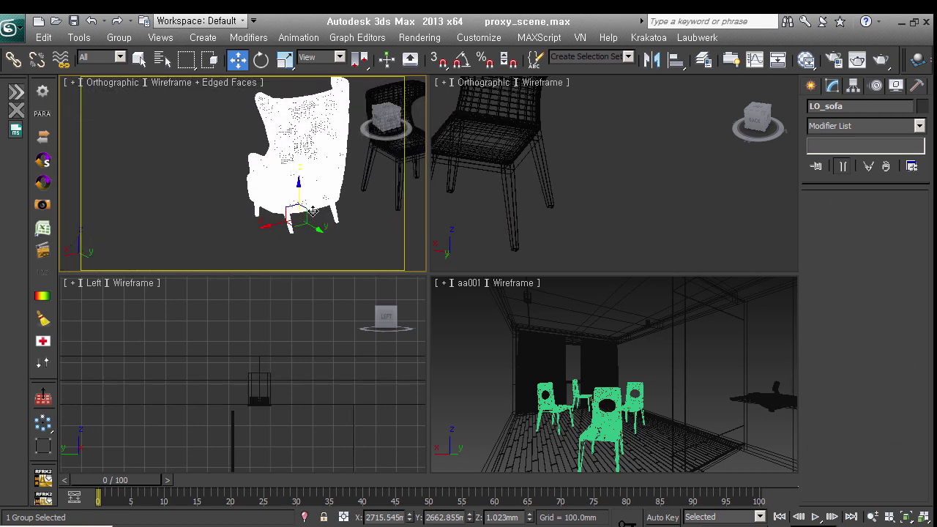
Step: Open the sofa group, inspect LO_sofa05's Edit Poly modifier stack, then reselect the whole group
double_click(293, 175)
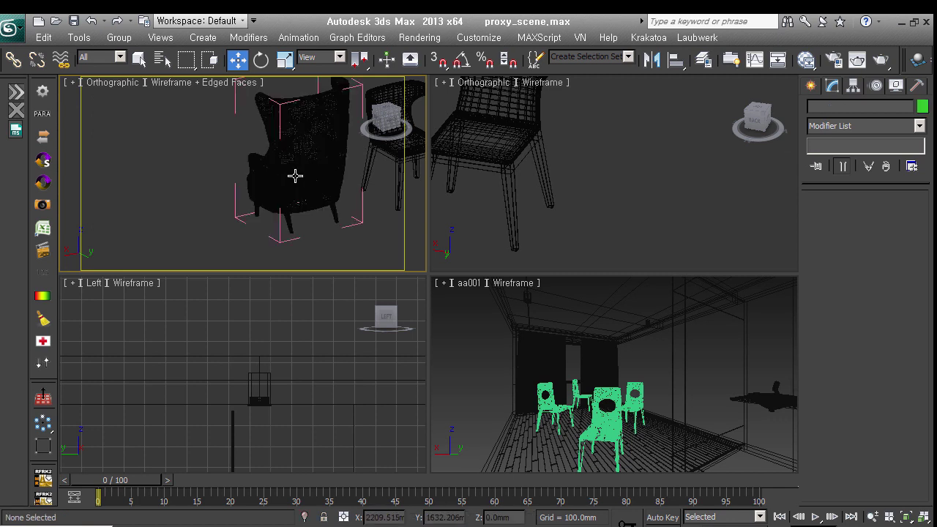
click(296, 172)
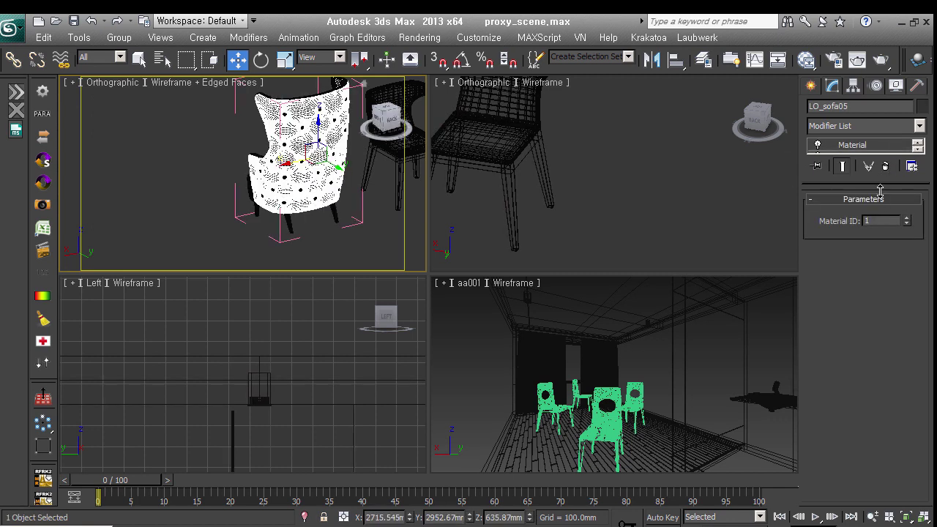
drag(880, 190, 880, 323)
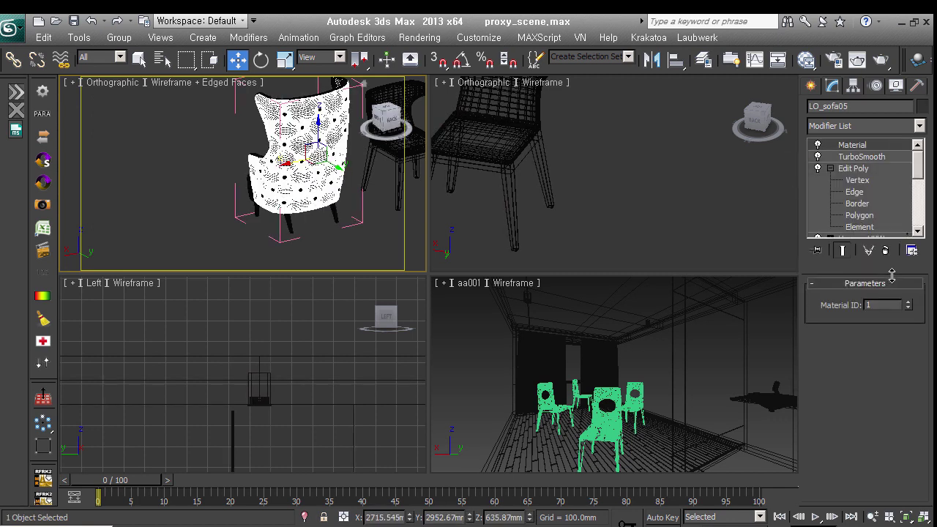
click(830, 168)
scroll(929, 312, down, 1)
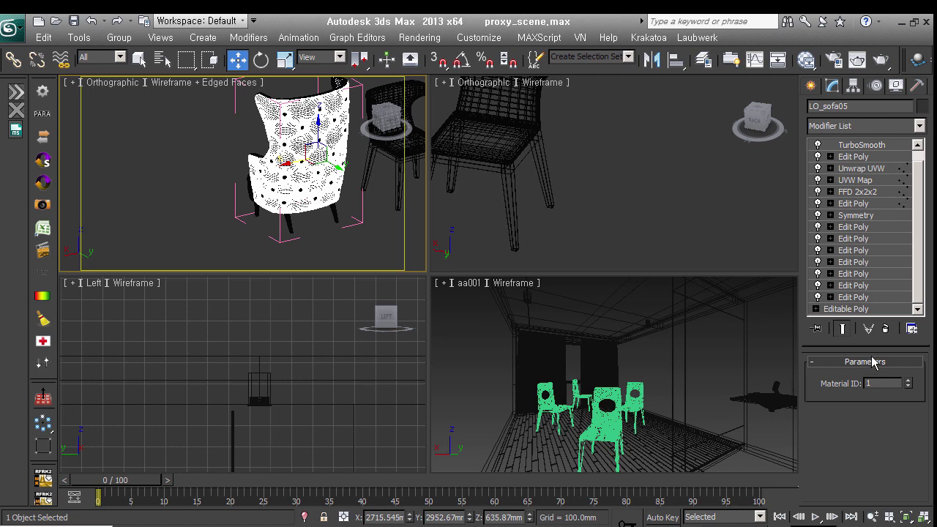
drag(875, 347, 874, 229)
click(333, 182)
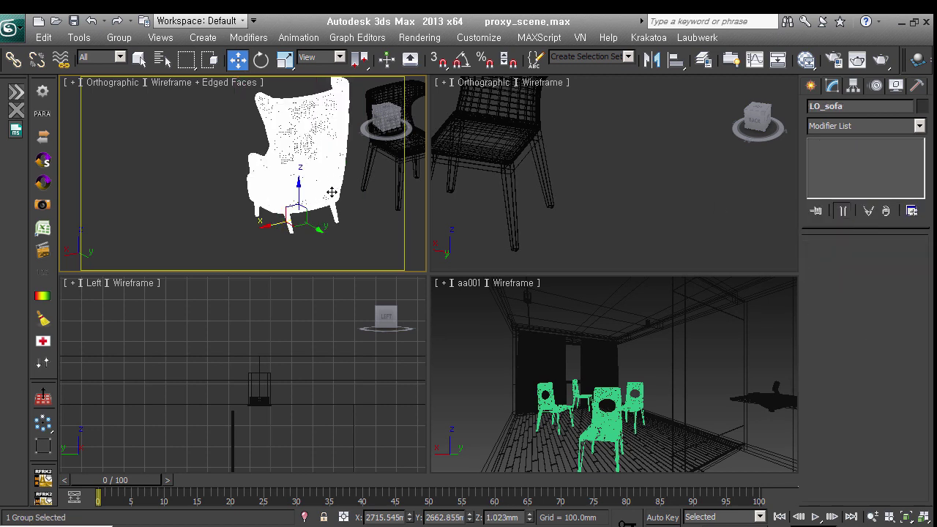
mouse_move(315, 220)
alt+middle_down()
mouse_move(372, 236)
mouse_move(229, 88)
alt+middle_up()
Step: Zero the sofa group's X, Y and Z in Move Transform Type-In
key(F12)
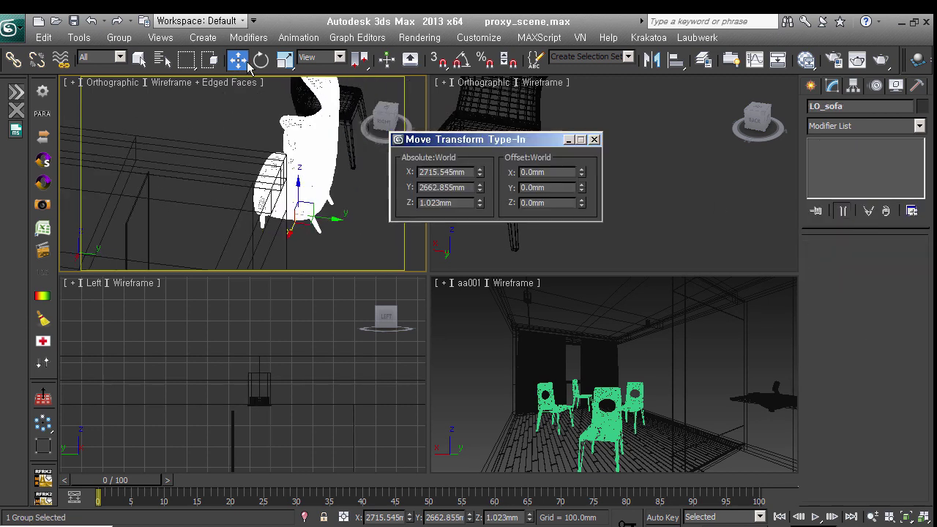
right_click(481, 188)
right_click(480, 172)
right_click(480, 203)
middle_drag(295, 218, 309, 204)
scroll(300, 170, up, 2)
scroll(300, 165, up, 2)
scroll(304, 146, up, 2)
scroll(298, 157, up, 2)
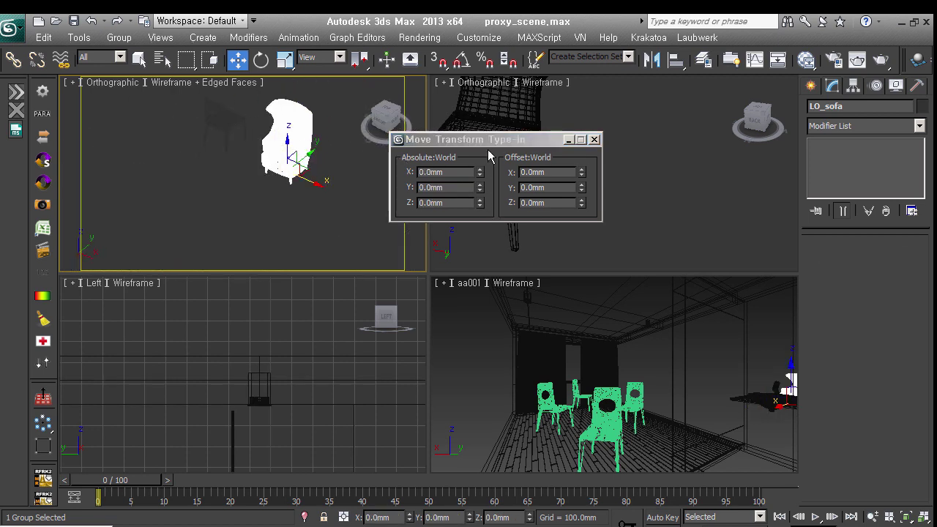
click(595, 139)
Step: Export the sofa group via V-Ray mesh export to chair_A.vrmesh, overwriting the file
right_click(378, 195)
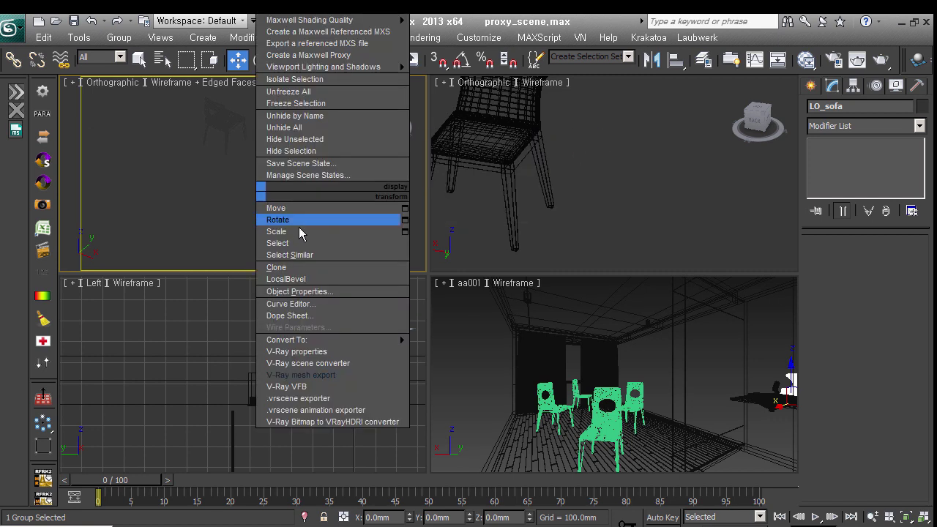
click(300, 375)
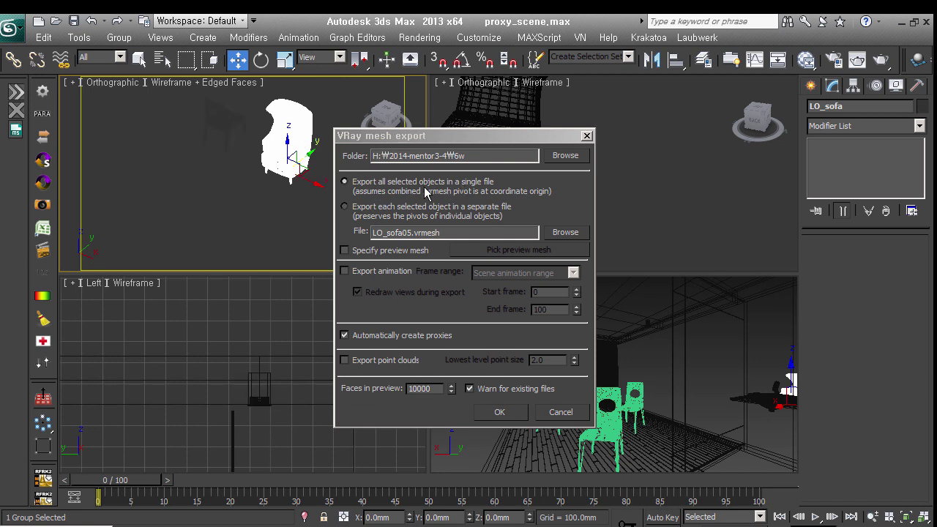
click(569, 233)
click(519, 258)
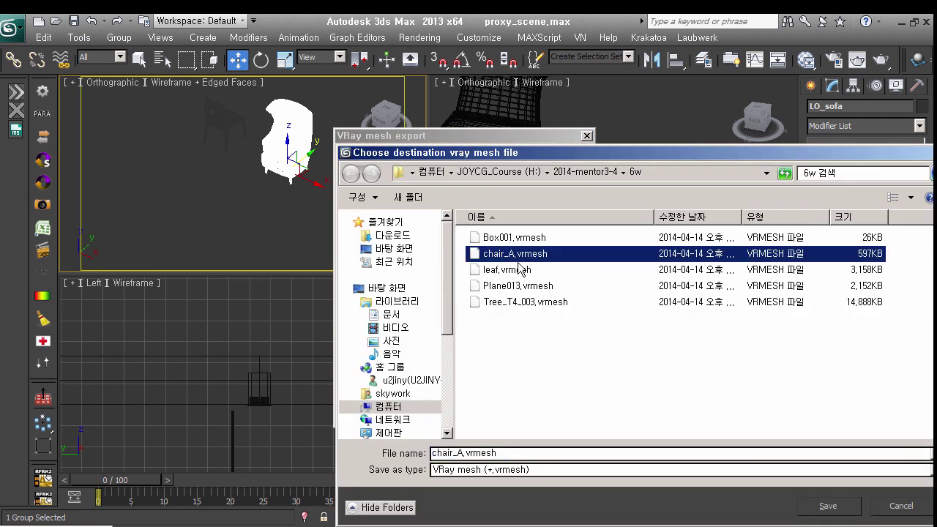
click(828, 506)
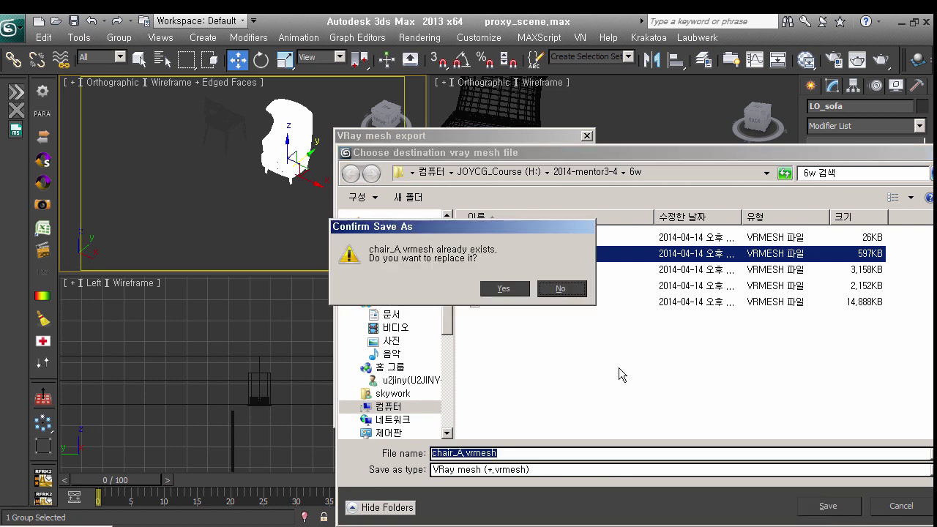
click(514, 295)
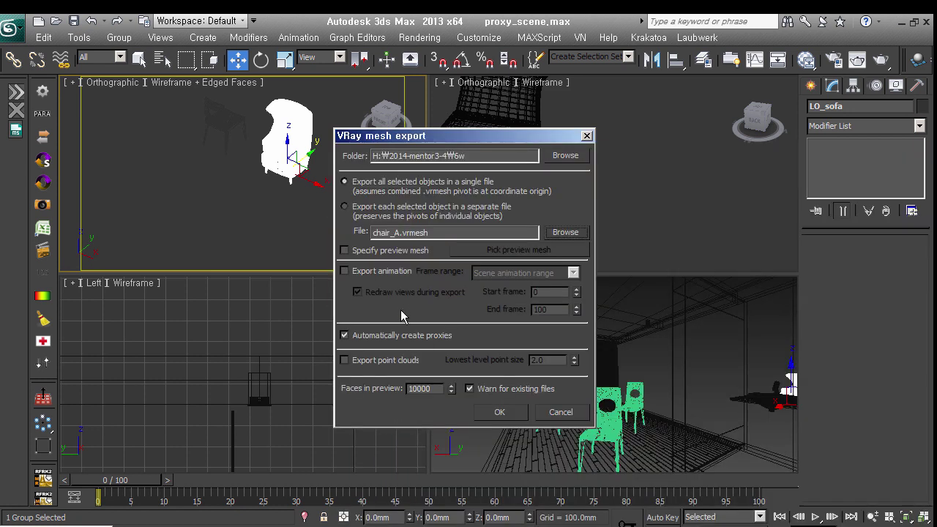
click(505, 414)
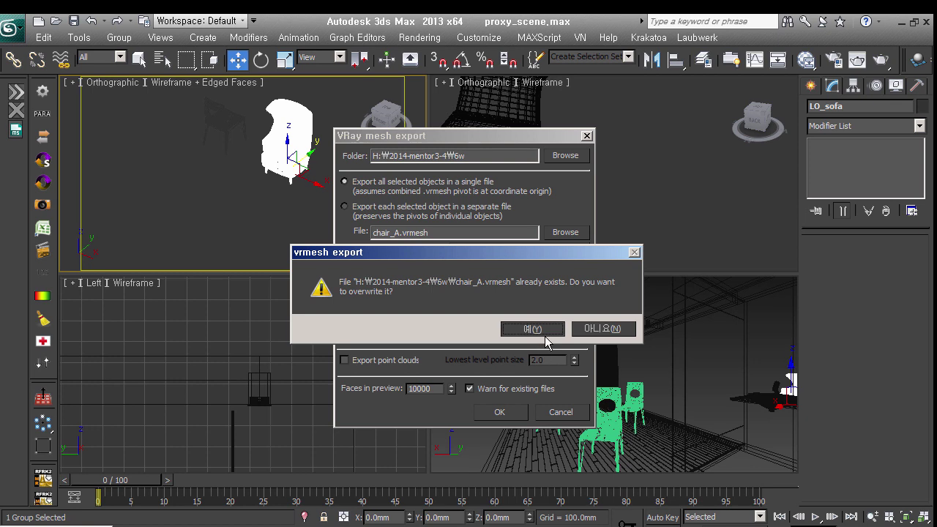
click(533, 329)
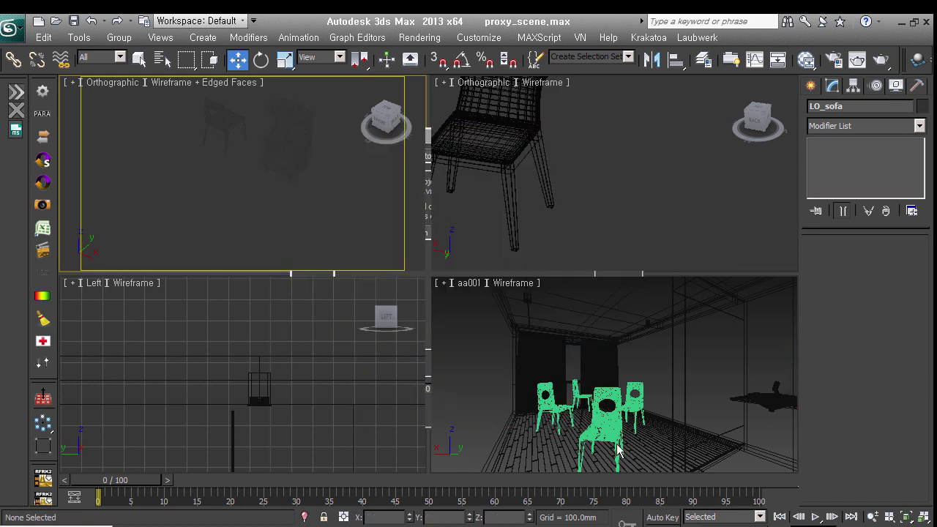
click(617, 450)
Step: Reload chair_A.vrmesh into the VRayProxy_Object049 proxy and inspect the chair
click(896, 261)
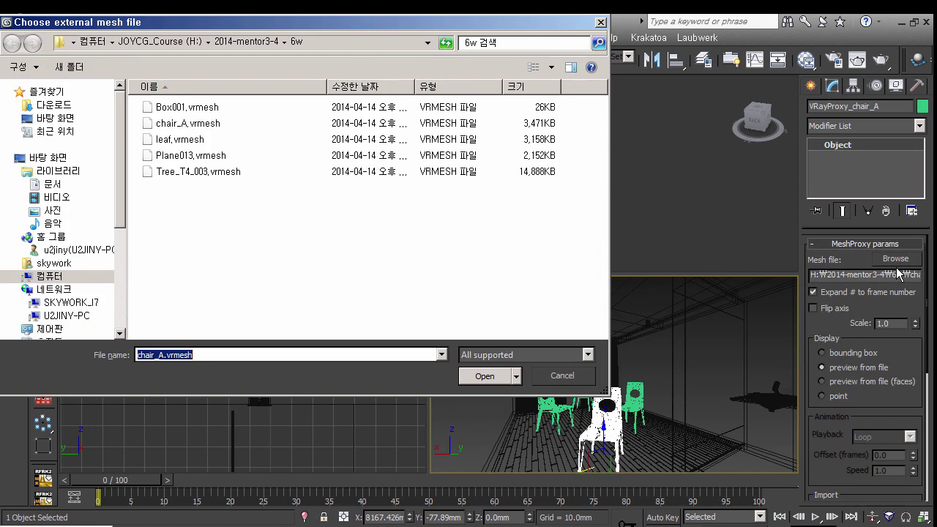
click(203, 129)
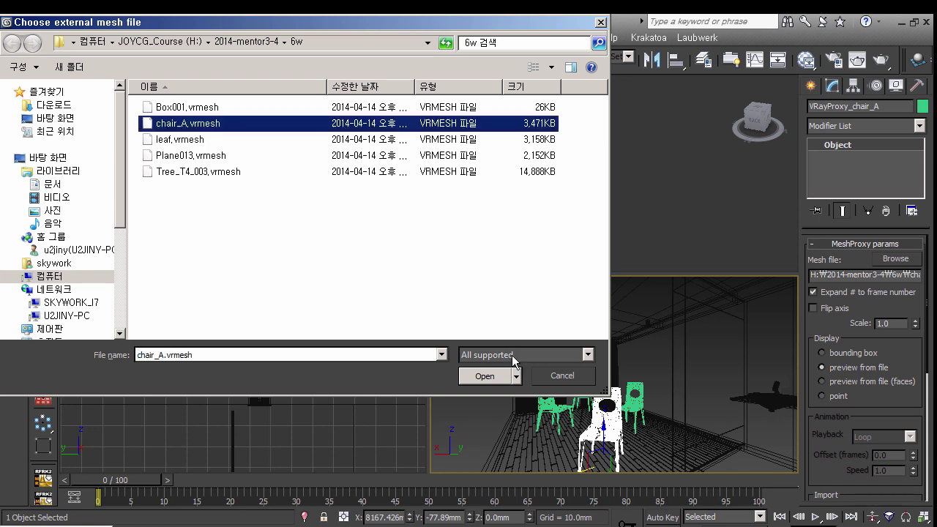
click(502, 380)
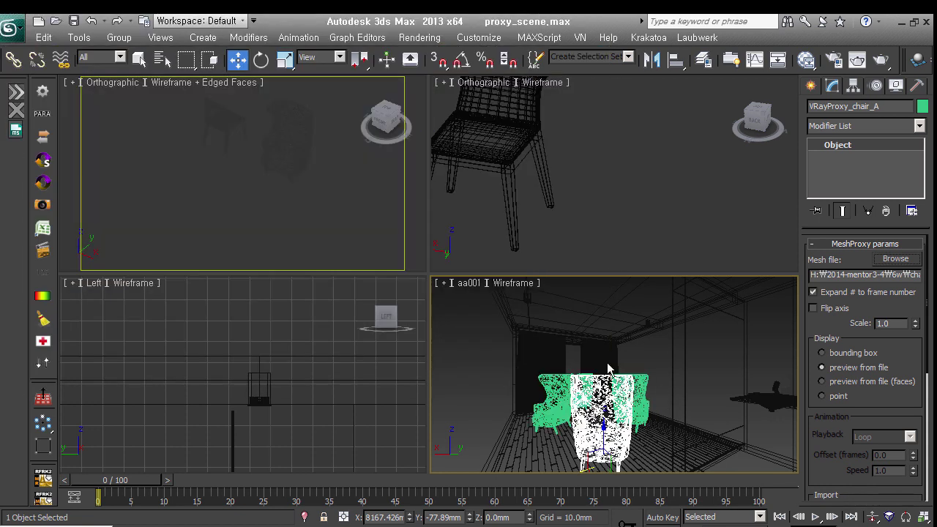
scroll(328, 199, down, 2)
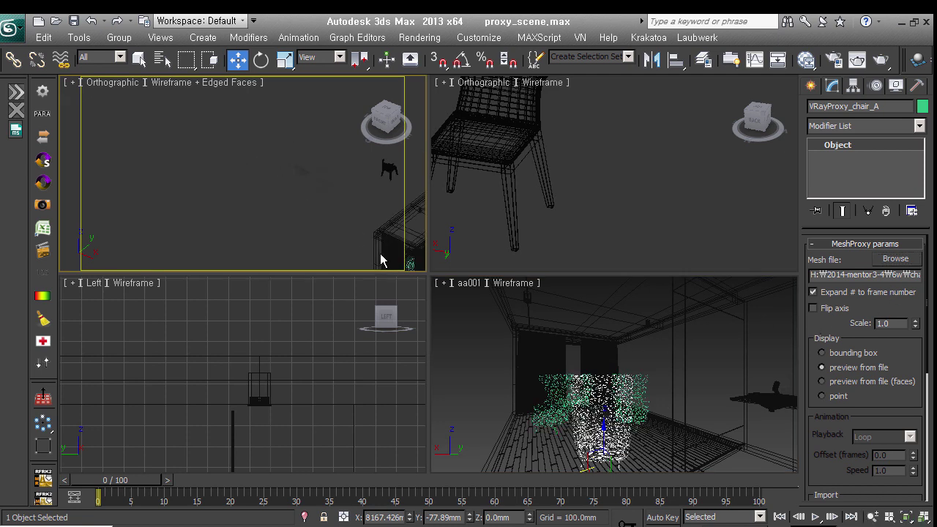
click(288, 148)
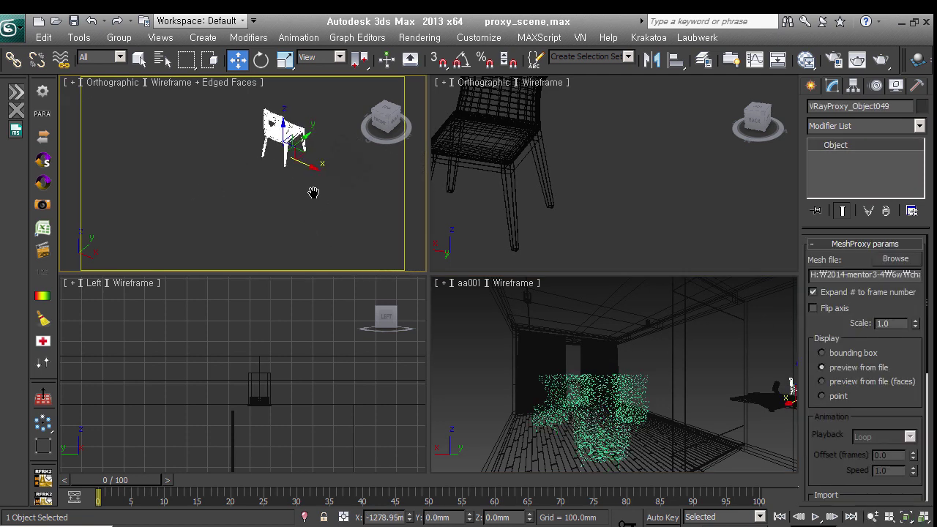
scroll(313, 193, up, 2)
scroll(307, 205, up, 1)
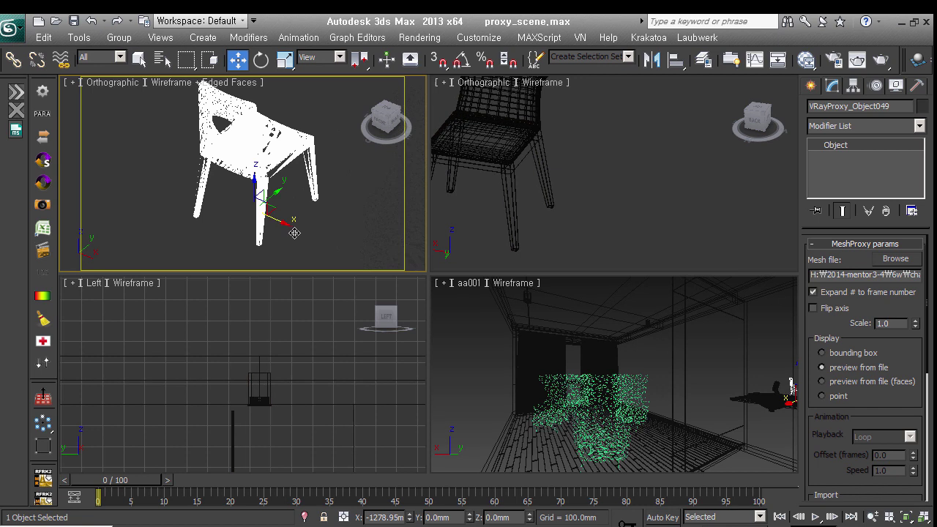
alt+middle_drag(294, 234, 315, 245)
key(shift+z)
Step: Move the VRayProxy_Object049 chair to the right of the VRayProxy_LO_sofa05 proxy
scroll(315, 216, down, 2)
scroll(303, 203, down, 1)
click(271, 192)
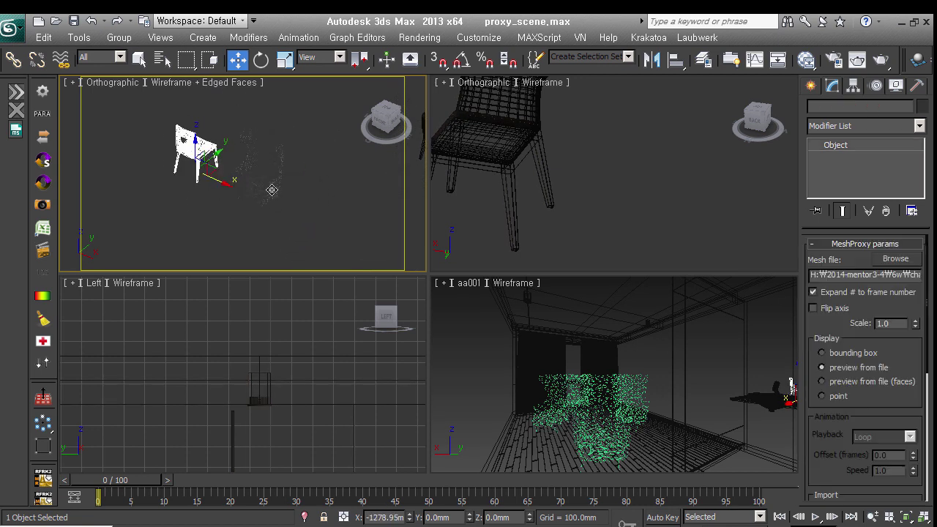
click(217, 164)
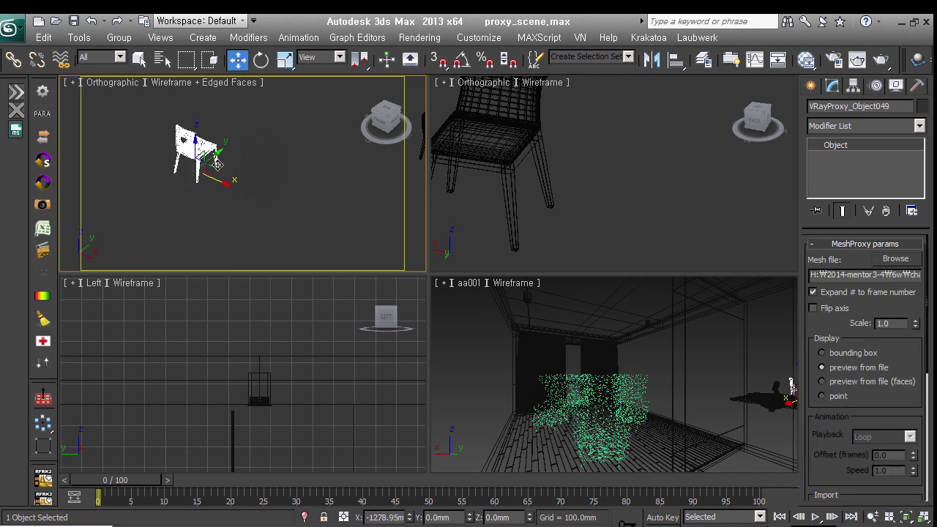
alt+middle_drag(232, 170, 257, 193)
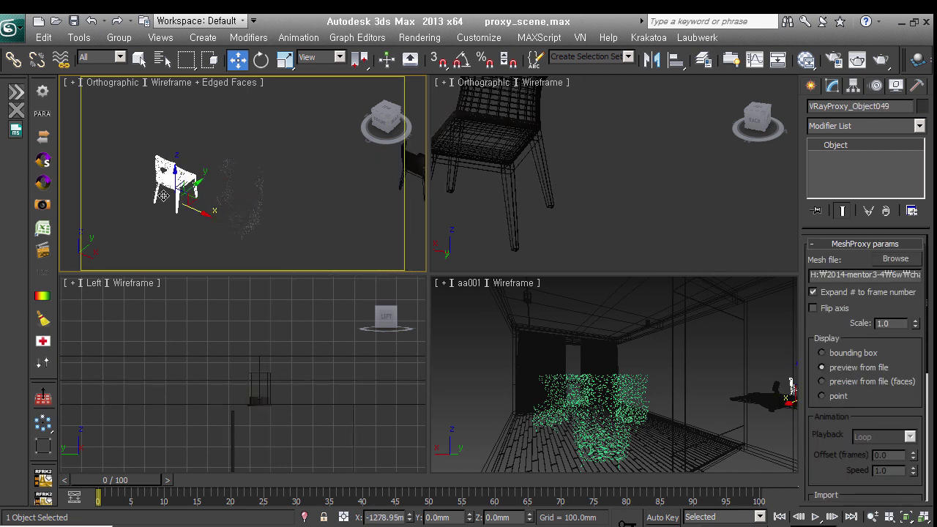
drag(165, 197, 244, 208)
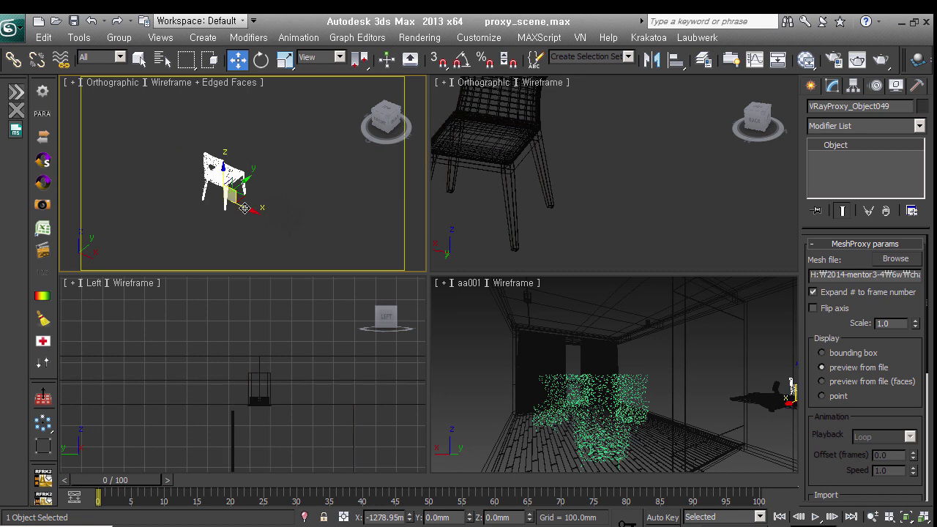
scroll(224, 189, up, 5)
alt+middle_drag(237, 177, 255, 194)
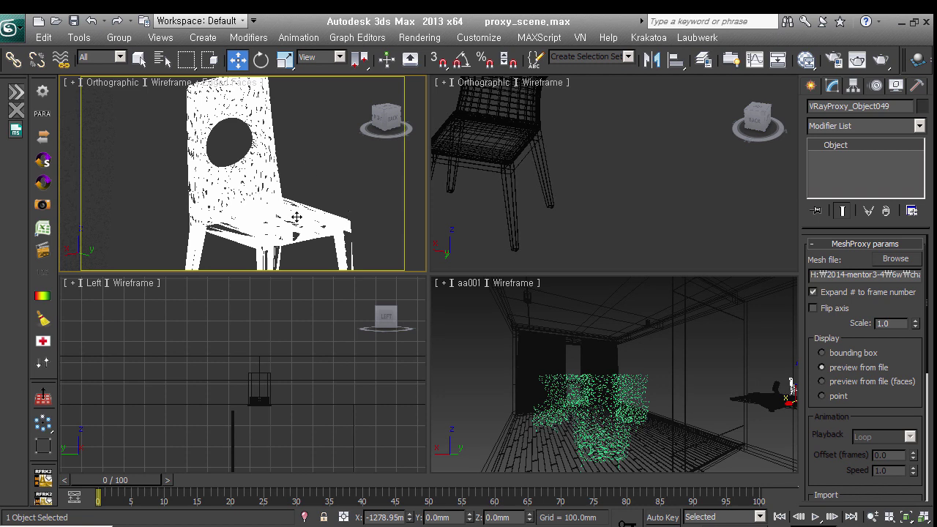
scroll(293, 205, down, 2)
scroll(286, 184, down, 2)
middle_drag(284, 167, 284, 176)
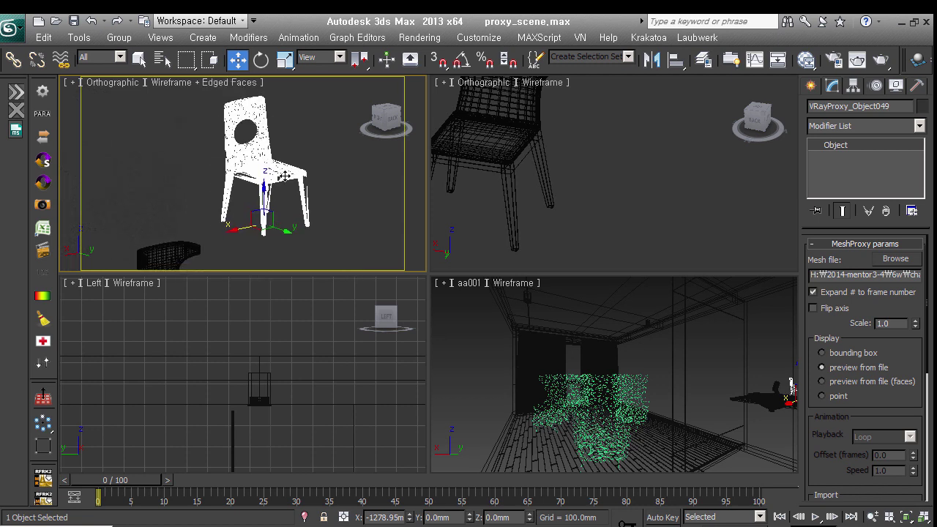
alt+middle_drag(275, 187, 293, 184)
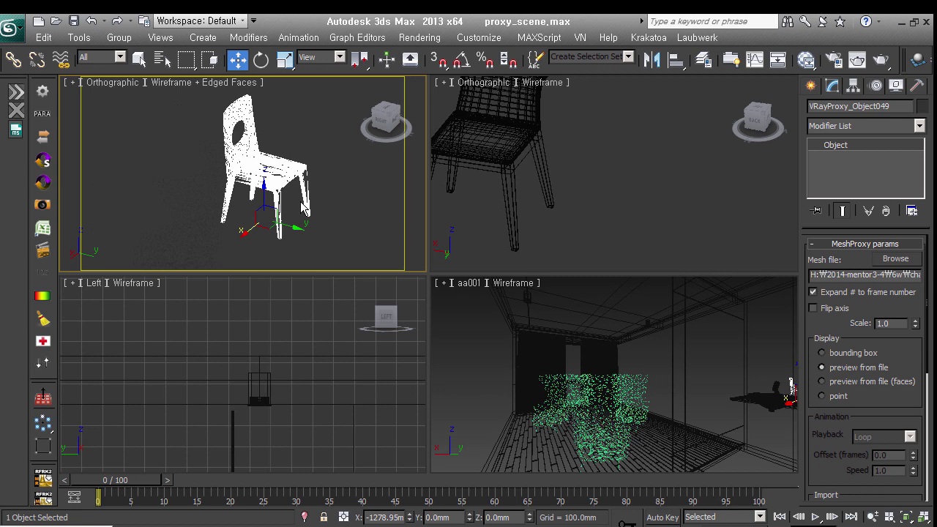
scroll(296, 183, down, 1)
scroll(295, 183, down, 2)
middle_drag(360, 224, 325, 226)
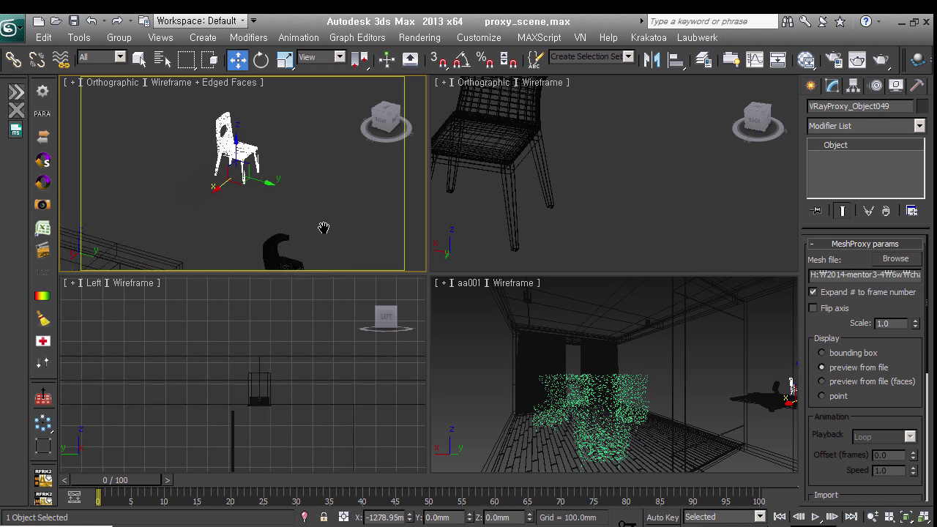
drag(847, 476, 885, 113)
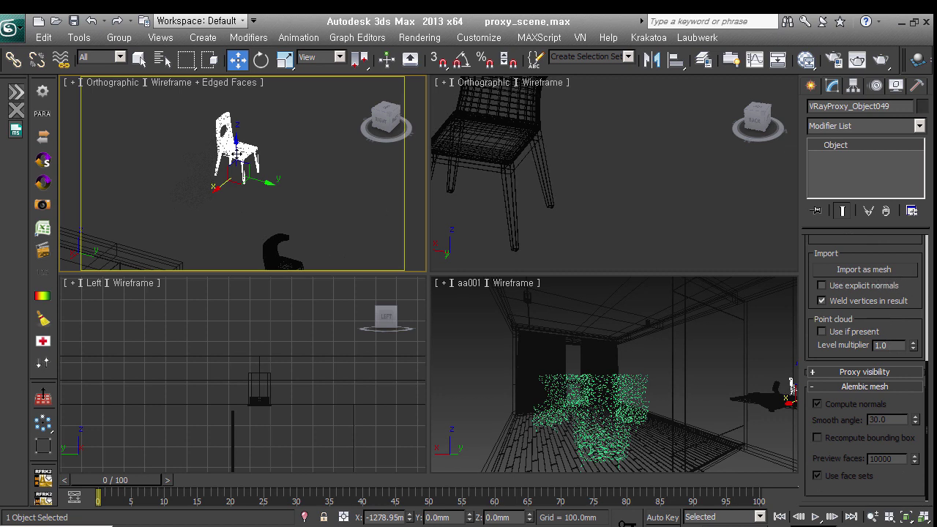
Step: Import the chair proxy as a mesh and pull the proxy chair away from the armchair
click(893, 270)
drag(270, 191, 334, 218)
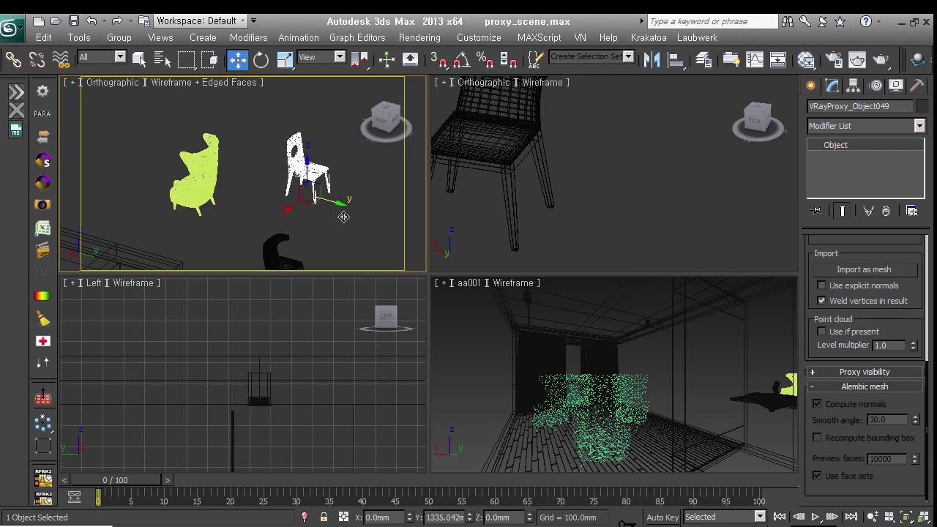
key(ctrl+z)
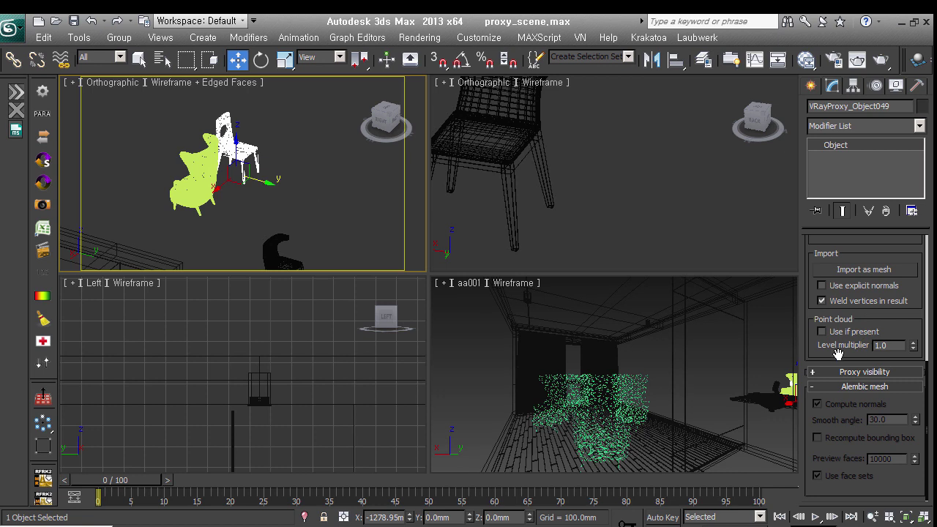
drag(838, 355, 856, 452)
click(268, 178)
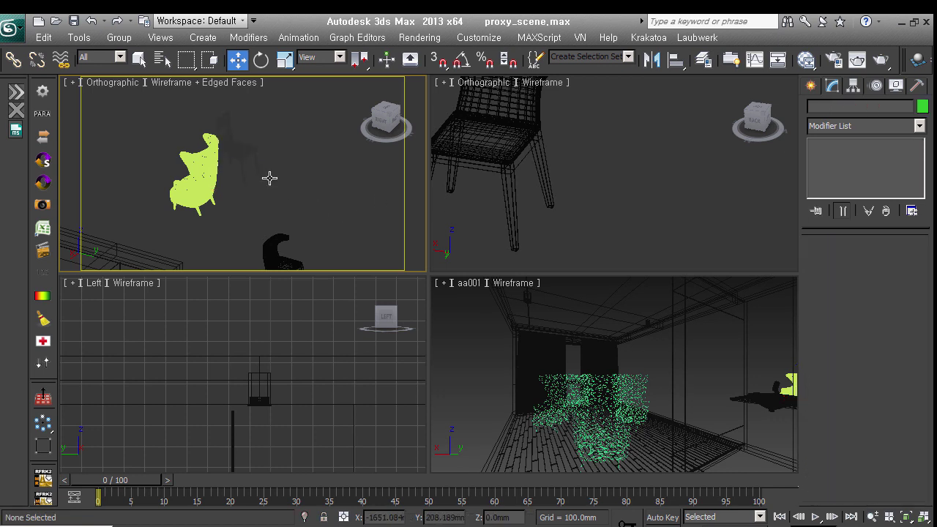
click(241, 158)
alt+middle_drag(304, 179, 261, 204)
mouse_move(240, 159)
mouse_down()
mouse_move(264, 184)
mouse_move(249, 187)
mouse_up()
alt+middle_drag(249, 187, 284, 153)
scroll(284, 153, up, 5)
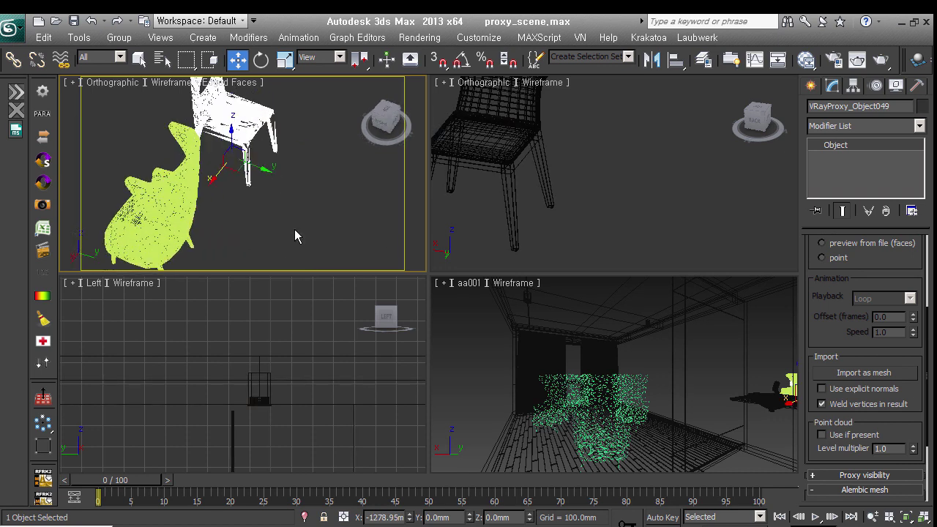
Step: Import further mesh copies of the chair, then undo the extra conversion
click(887, 374)
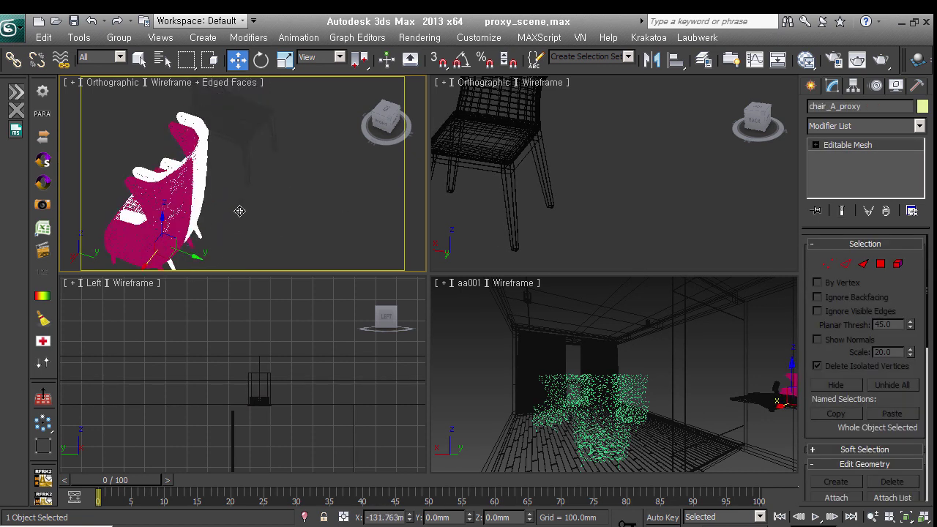
drag(209, 210, 416, 296)
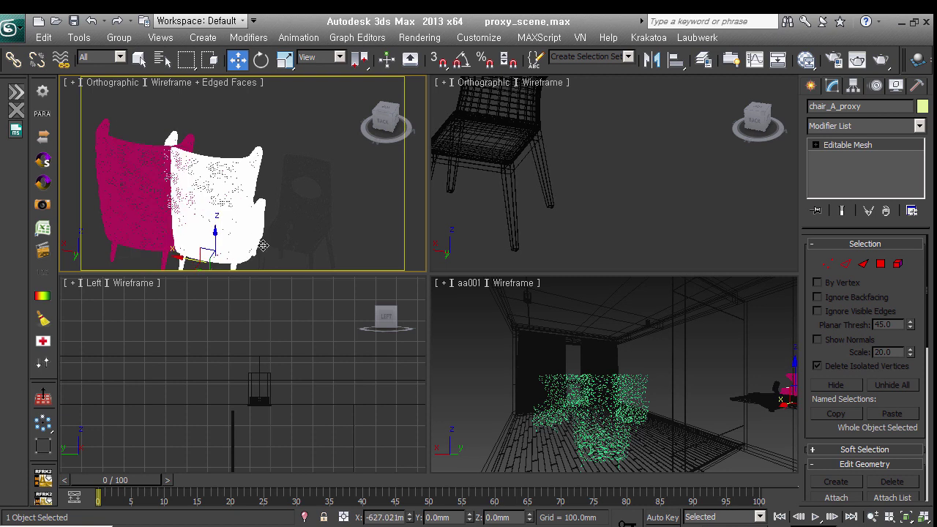
click(318, 226)
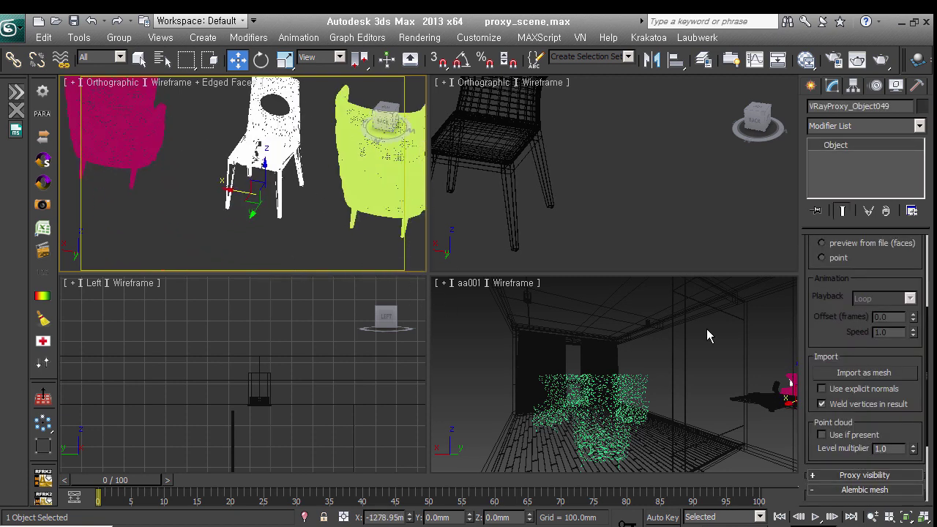
click(873, 376)
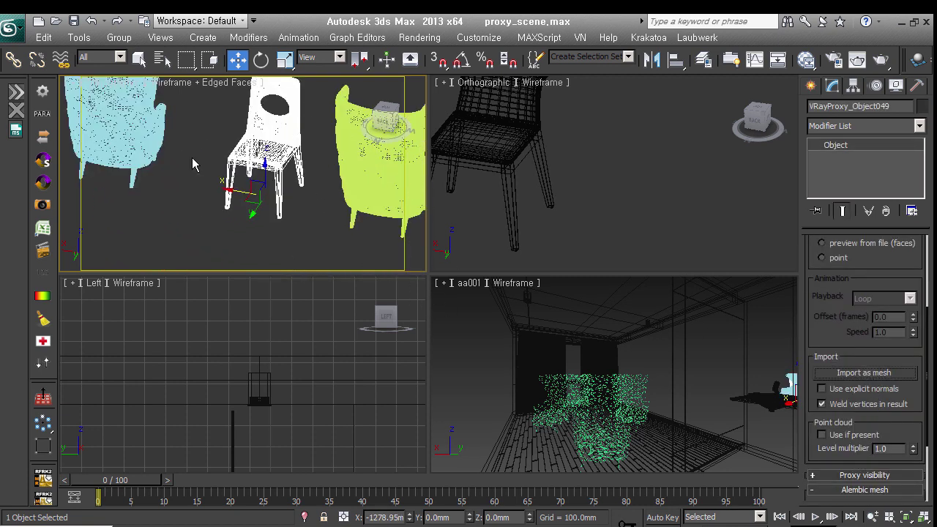
middle_drag(195, 161, 210, 207)
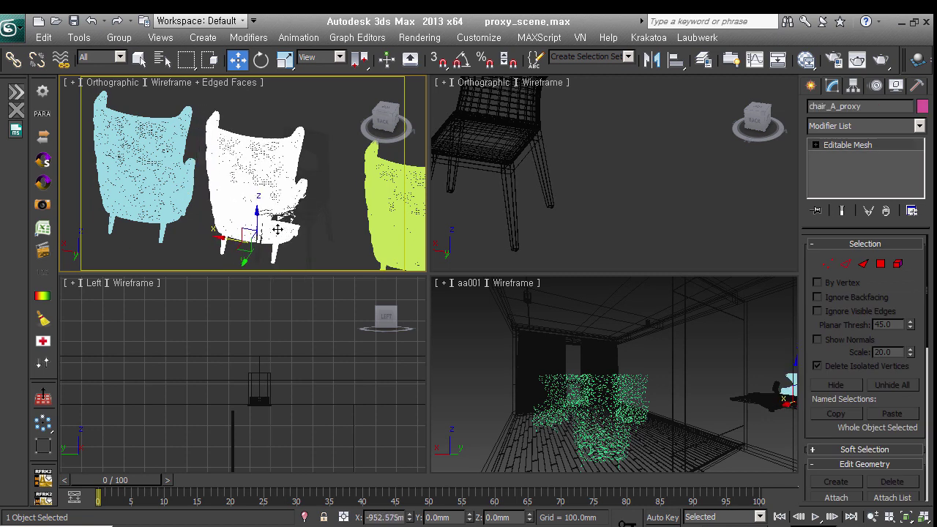
middle_drag(271, 236, 335, 190)
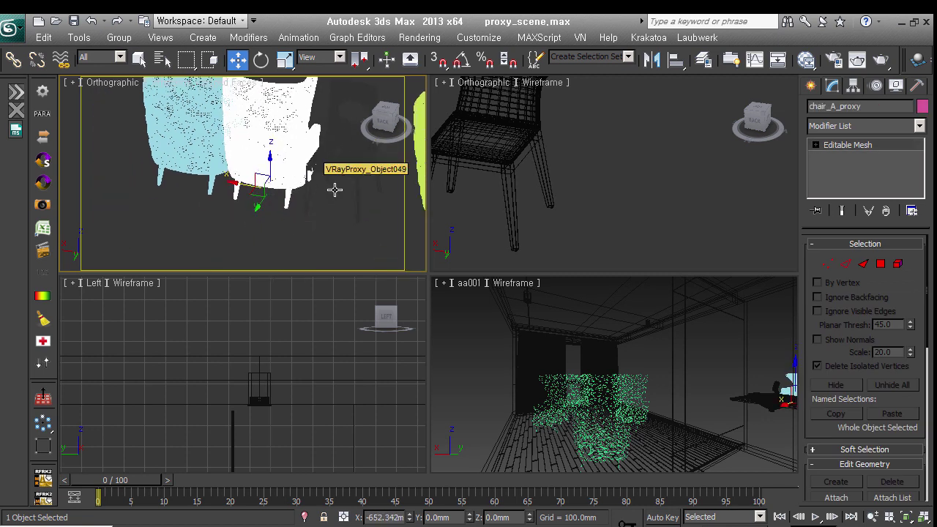
key(ctrl+z)
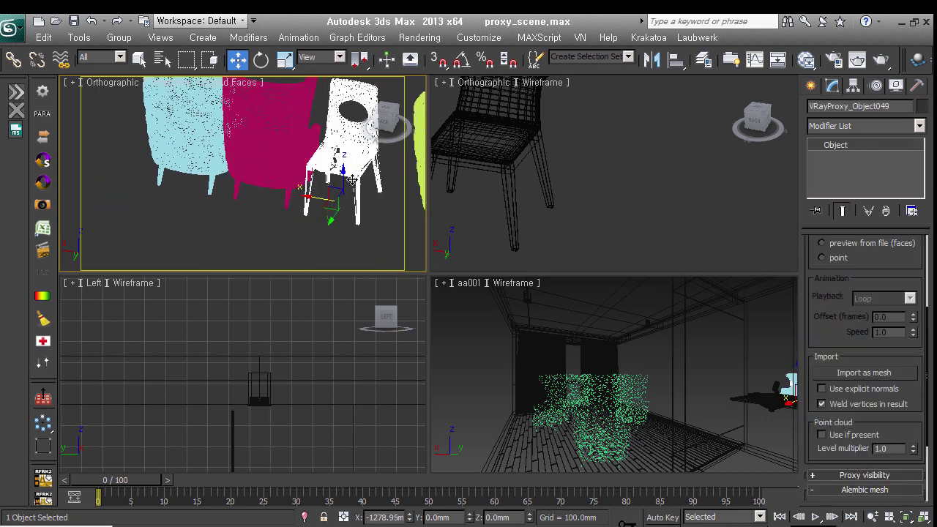
scroll(838, 333, up, 3)
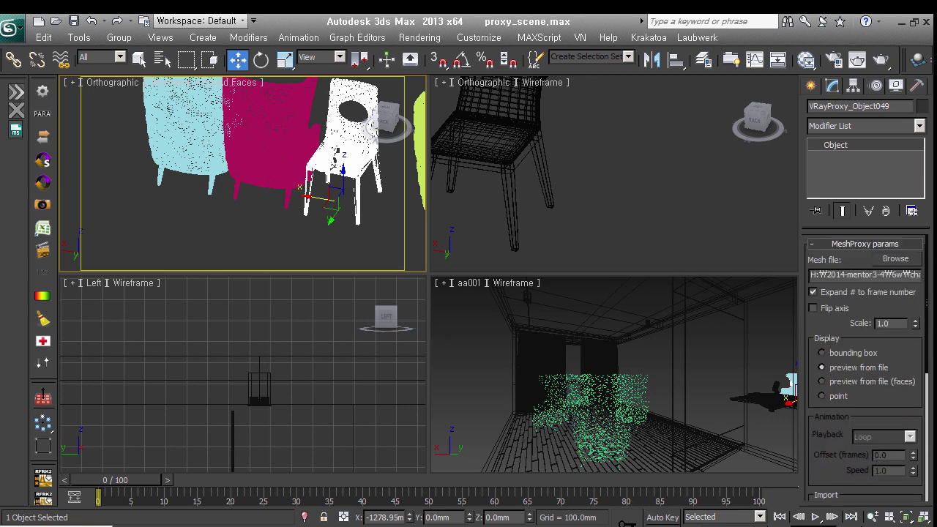
click(882, 277)
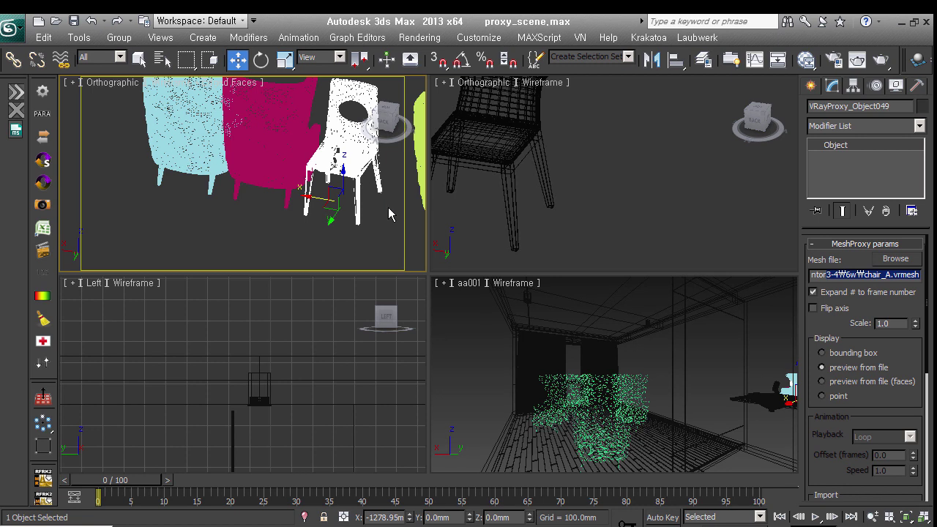
Step: Delete the three extra test chairs, leaving the chair_A_proxy armchair mesh
middle_drag(393, 215, 309, 229)
scroll(272, 189, down, 3)
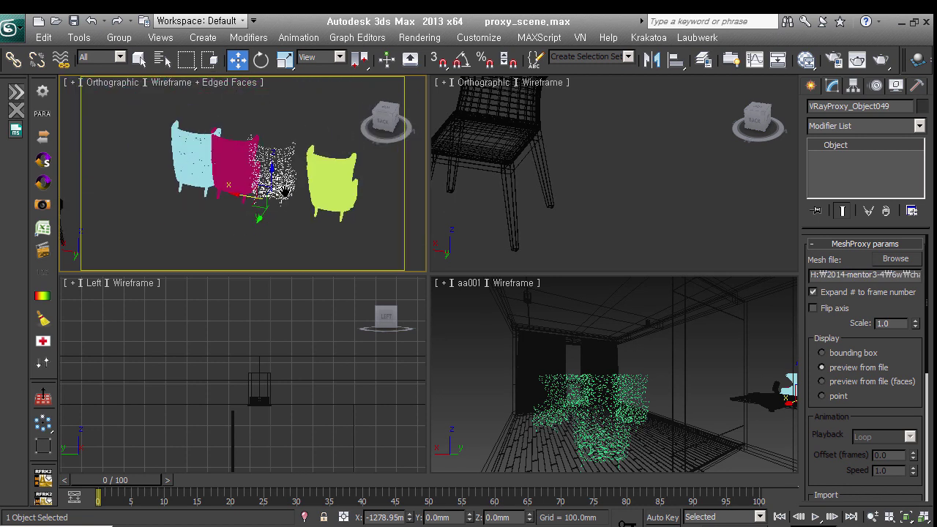
drag(286, 249, 205, 180)
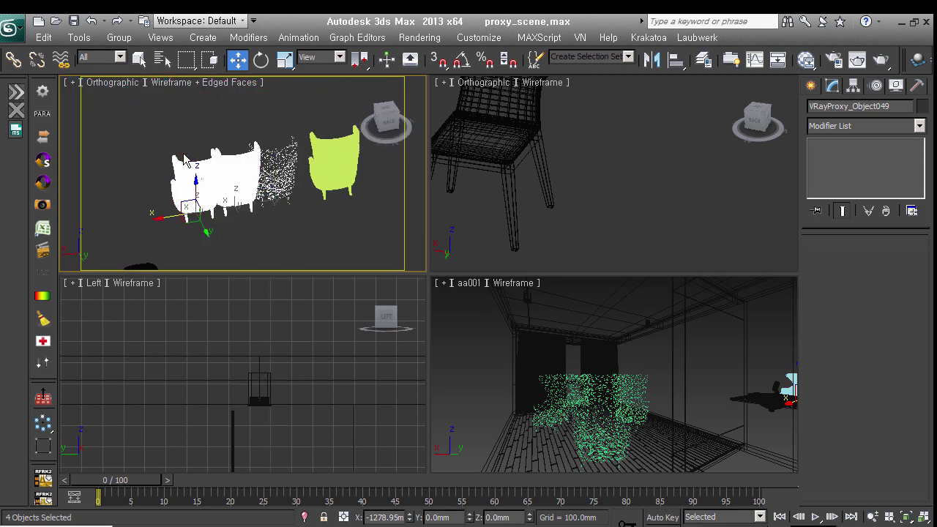
key(Delete)
click(359, 178)
mouse_move(359, 178)
middle_down()
mouse_move(268, 229)
mouse_move(341, 215)
middle_up()
Step: Frame the armchair mesh with smooth shading and view its tufted back
key(z)
key(F3)
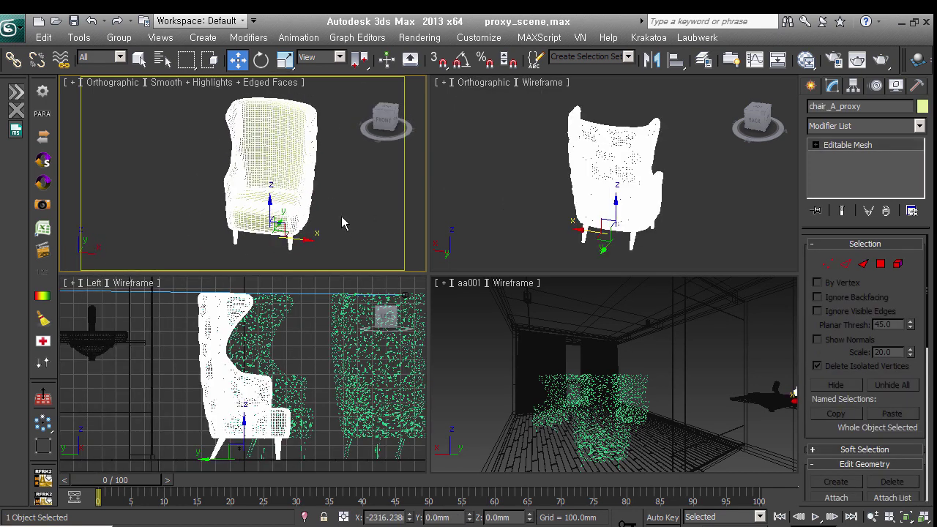
click(341, 216)
scroll(298, 230, up, 5)
click(298, 229)
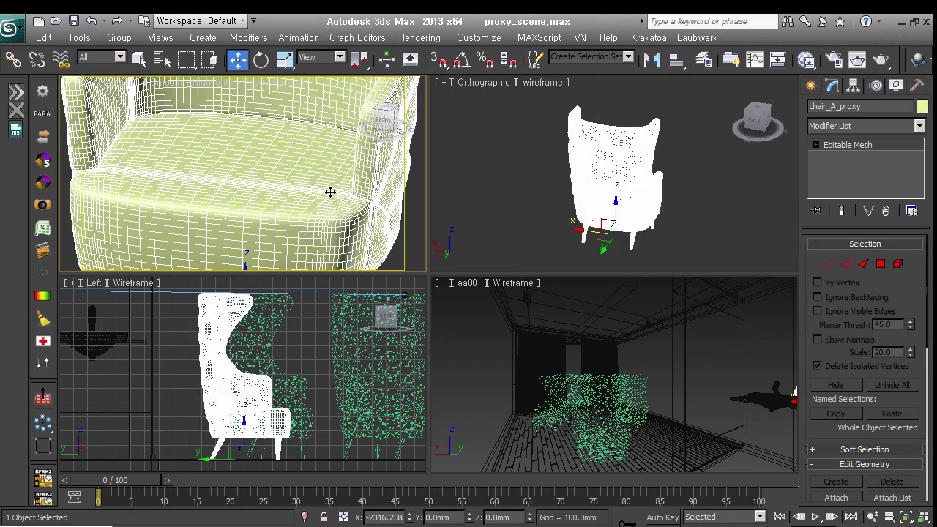
mouse_move(361, 232)
alt+middle_down()
mouse_move(142, 222)
mouse_move(283, 232)
mouse_move(323, 221)
alt+middle_up()
Step: Select the chair_A_proxy mesh and delete it
scroll(283, 232, down, 3)
scroll(293, 242, down, 5)
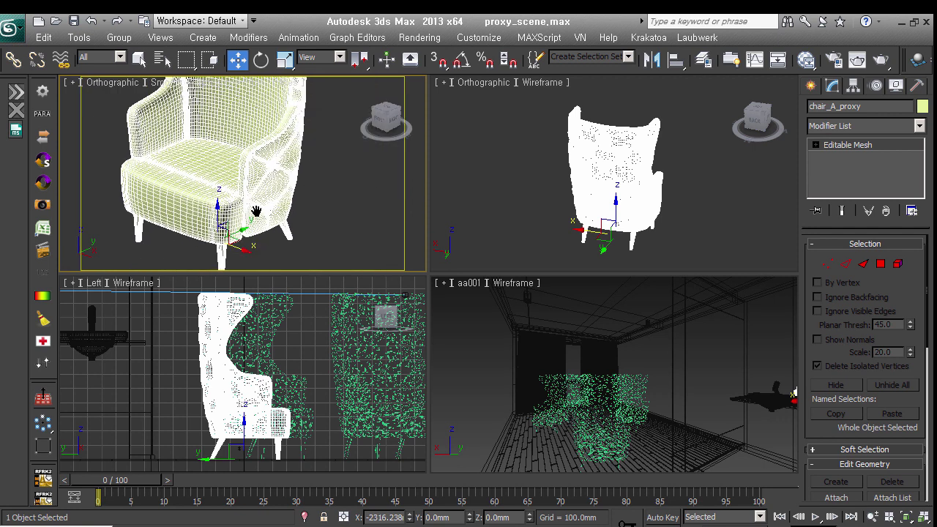
scroll(270, 209, down, 2)
middle_drag(270, 209, 282, 231)
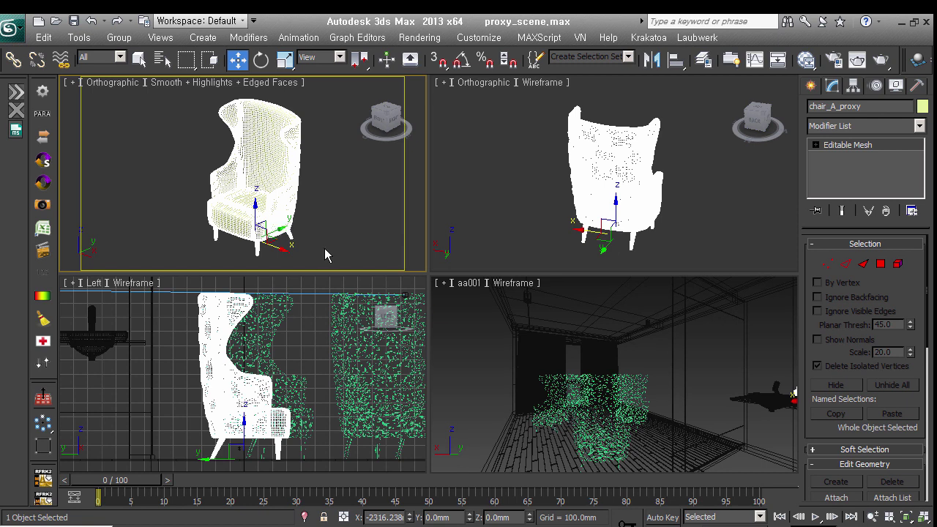
middle_drag(335, 243, 303, 230)
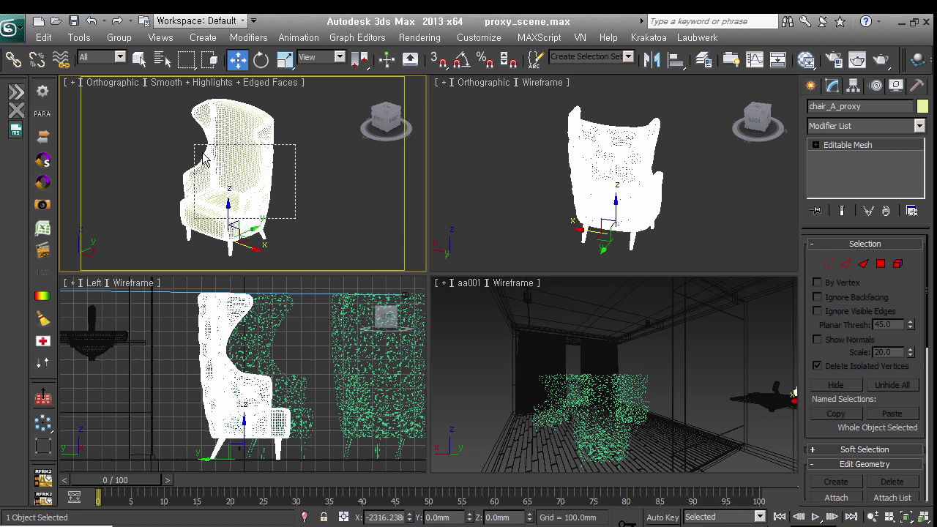
key(Delete)
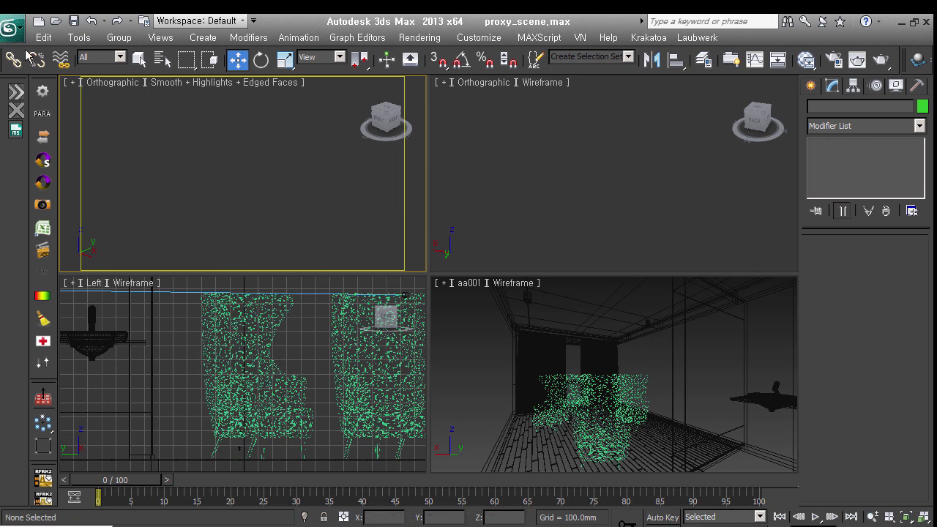
Step: Merge chair4 and chair5 from proxy.max with Auto-Rename and Use Merged Material
click(10, 29)
mouse_move(51, 219)
click(147, 131)
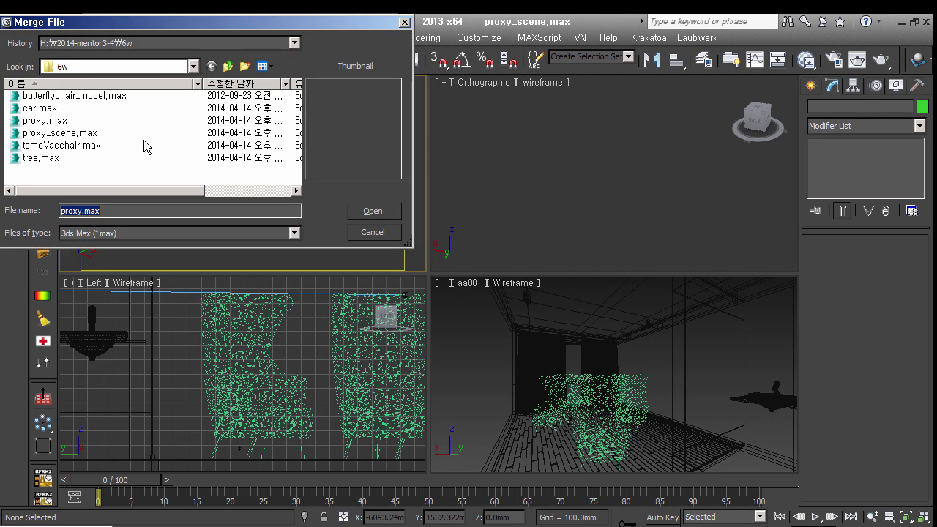
click(44, 121)
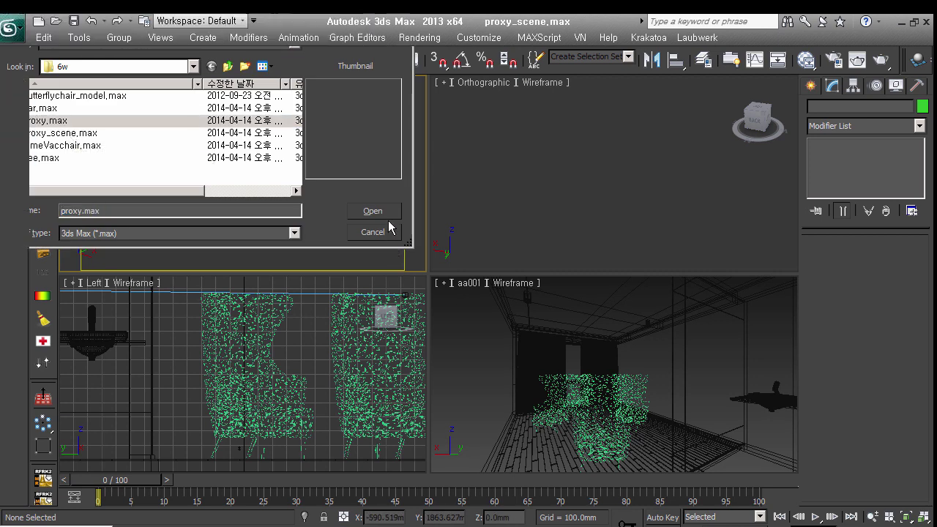
click(382, 212)
drag(377, 176, 381, 185)
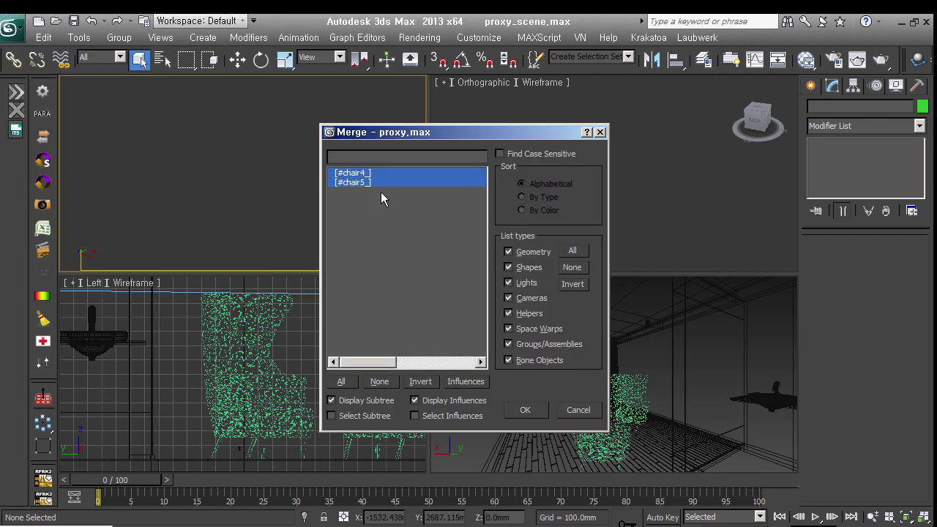
click(527, 413)
click(411, 306)
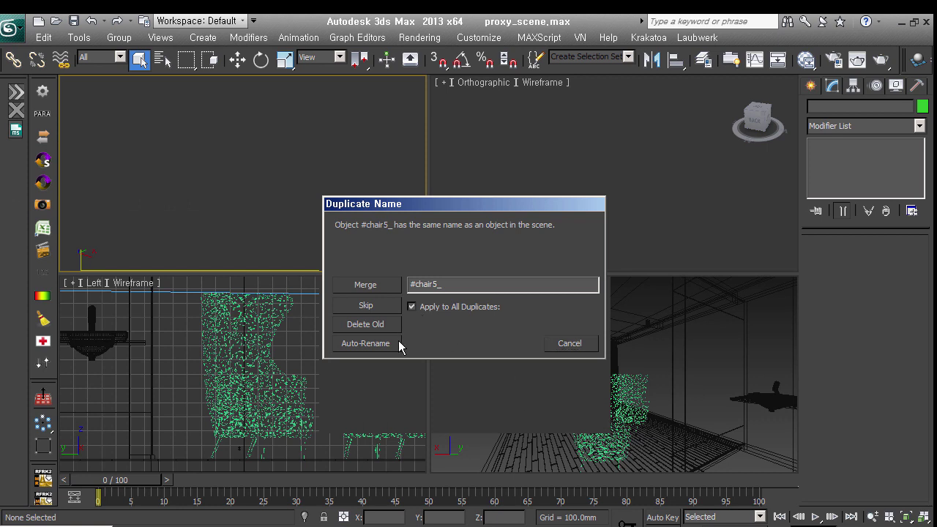
click(396, 343)
click(443, 297)
click(425, 300)
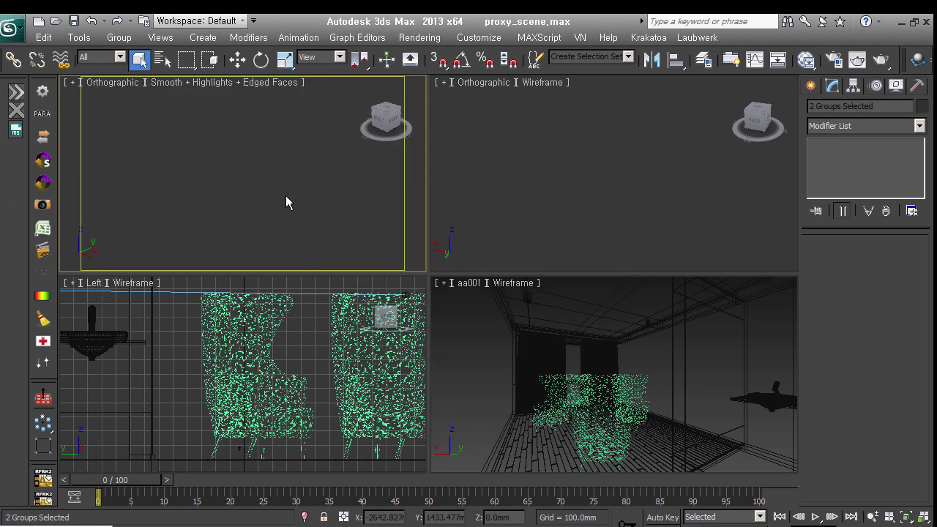
Step: Move the #chair4_ group to the world origin 0,0,0
key(z)
click(208, 192)
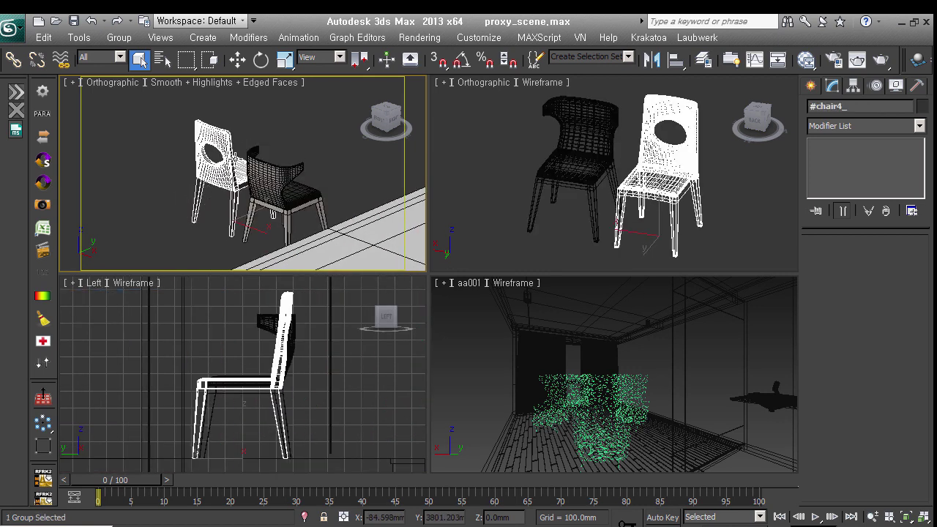
alt+middle_drag(234, 173, 173, 135)
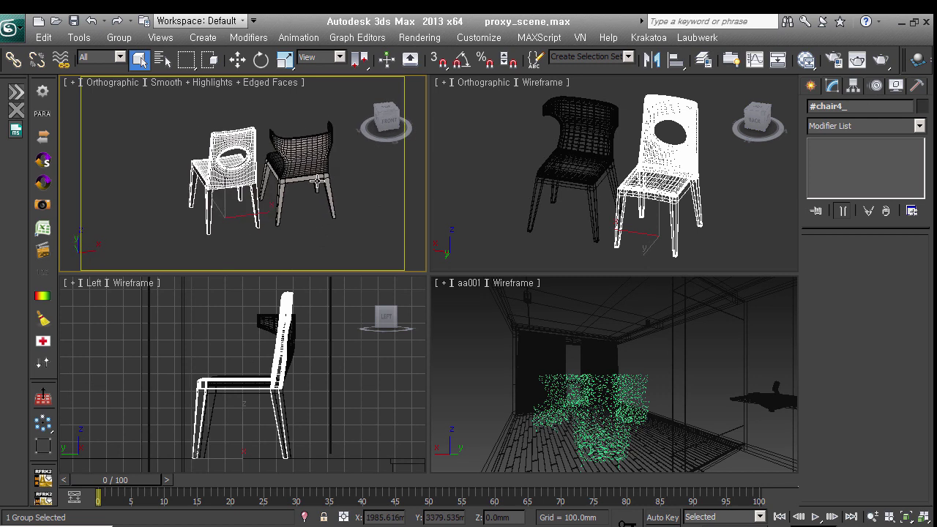
click(237, 60)
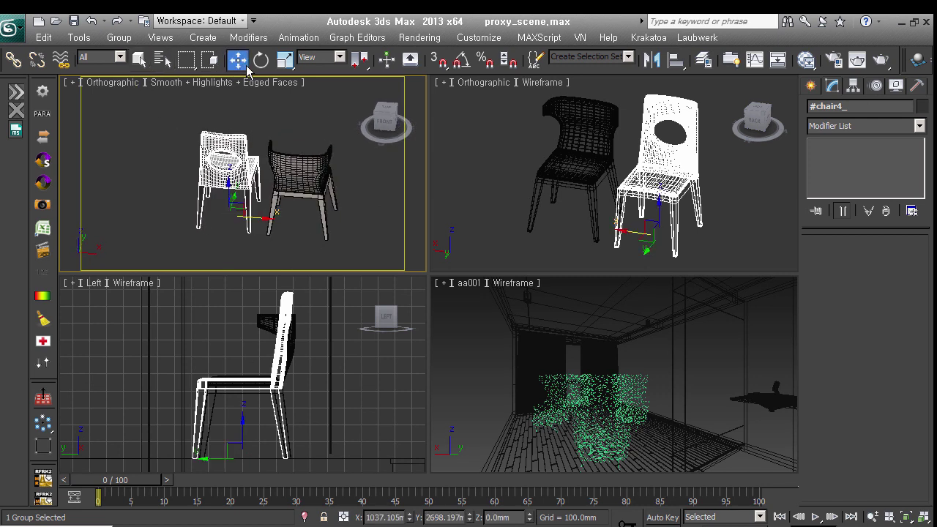
right_click(239, 61)
right_click(479, 172)
right_click(479, 187)
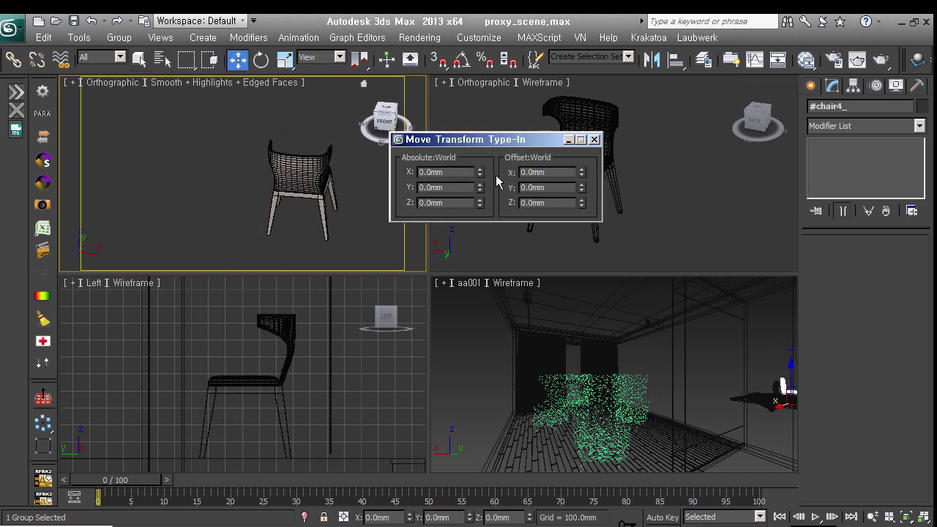
click(595, 139)
Step: Open the V-Ray mesh export settings for the #chair4_ chair
mouse_move(210, 199)
alt+middle_down()
mouse_move(312, 195)
mouse_move(310, 212)
mouse_move(271, 176)
mouse_move(306, 261)
alt+middle_up()
key(F3)
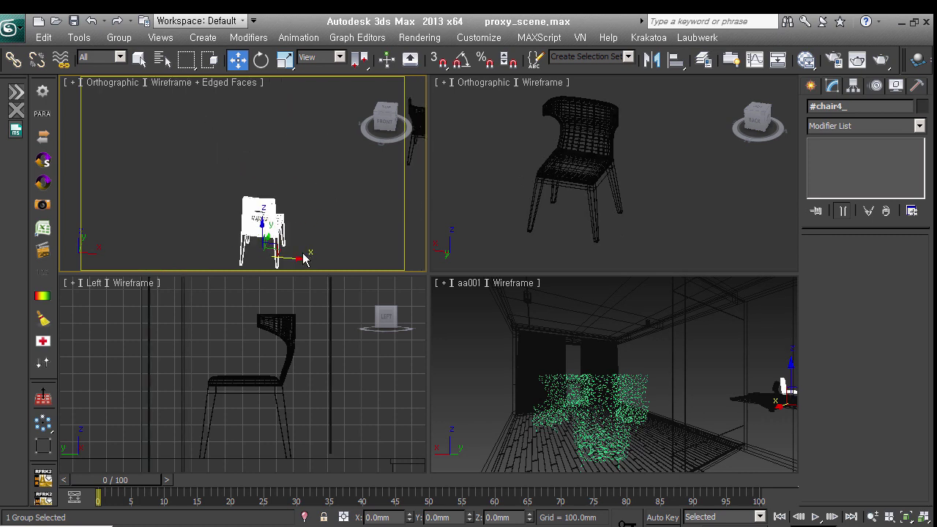
right_click(305, 260)
click(326, 393)
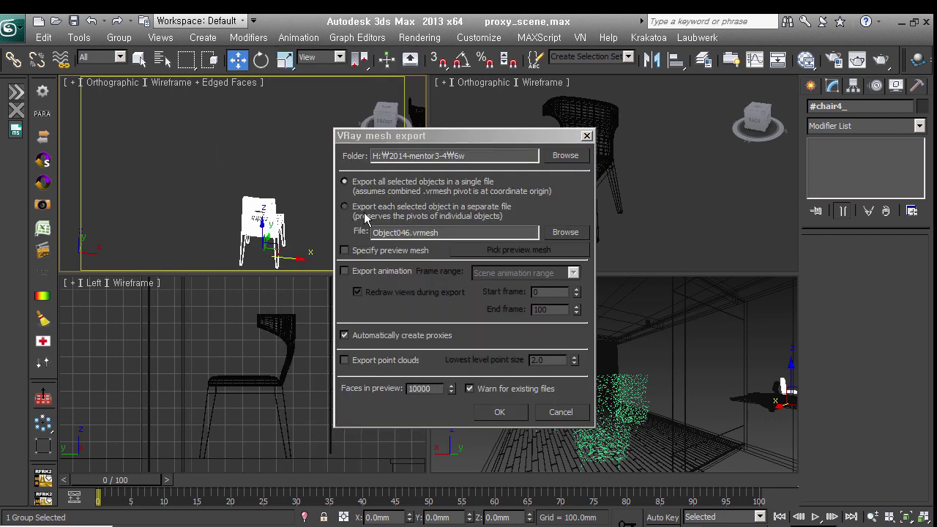
Step: Export the chair as chair_A.vrmesh, overwriting the existing file
click(585, 233)
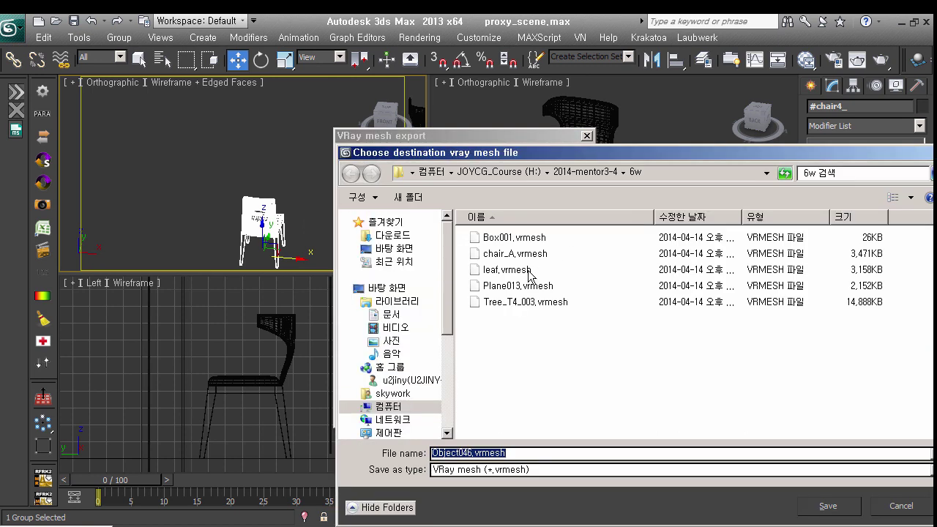
double_click(517, 255)
click(512, 289)
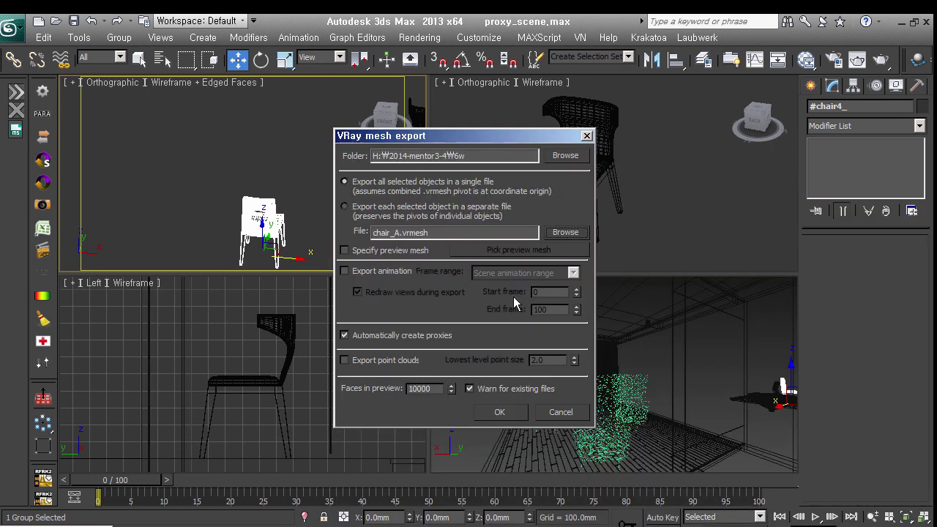
click(498, 415)
click(541, 333)
Step: Reload chair_A.vrmesh into the room's proxy chair
click(645, 392)
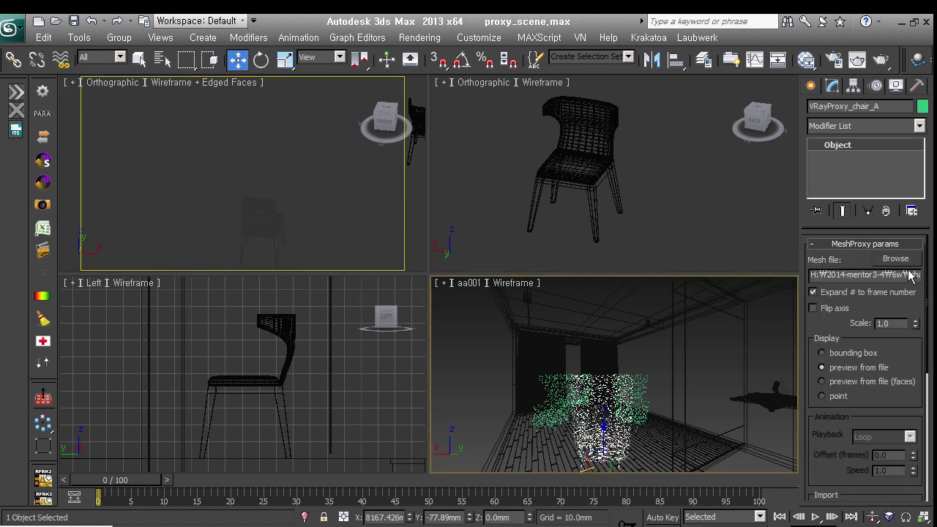
click(905, 260)
click(200, 129)
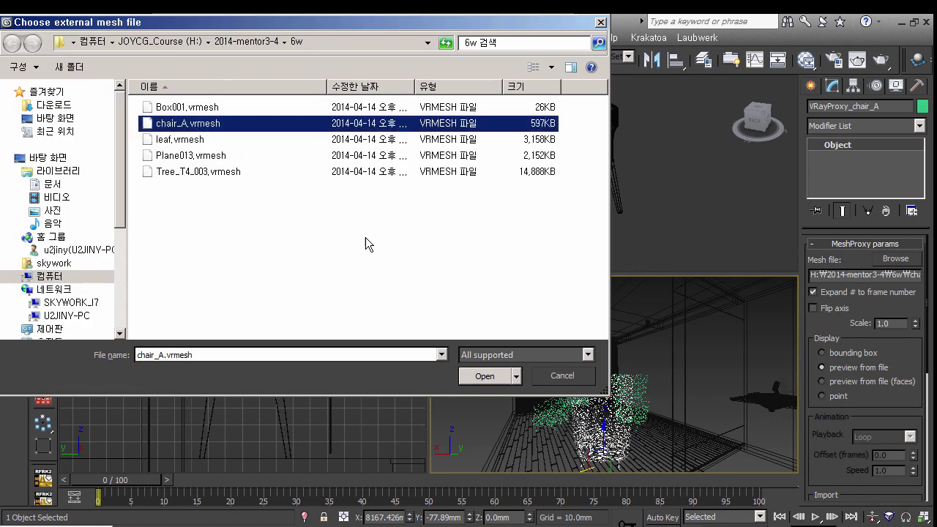
click(510, 382)
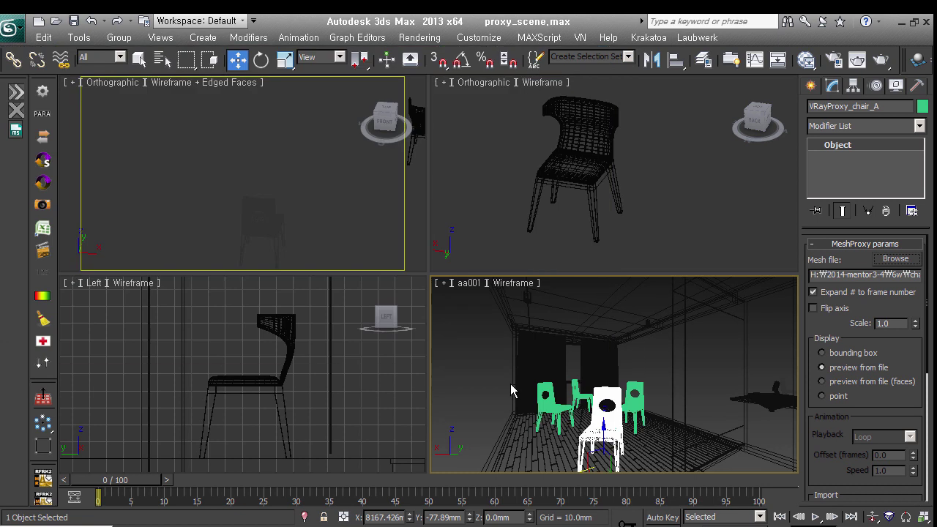
click(655, 367)
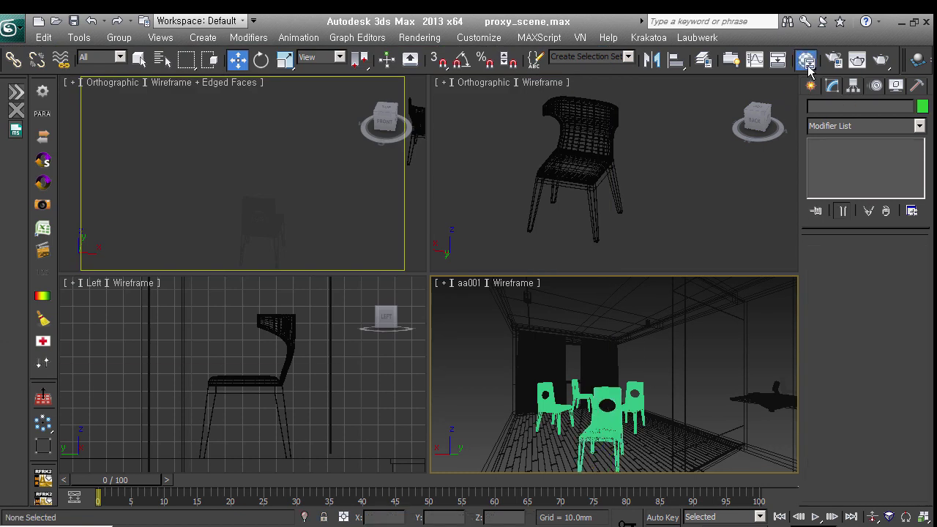
Step: Sample the chair's material into the Slate Material Editor and preview its wood bitmaps
click(806, 59)
click(39, 81)
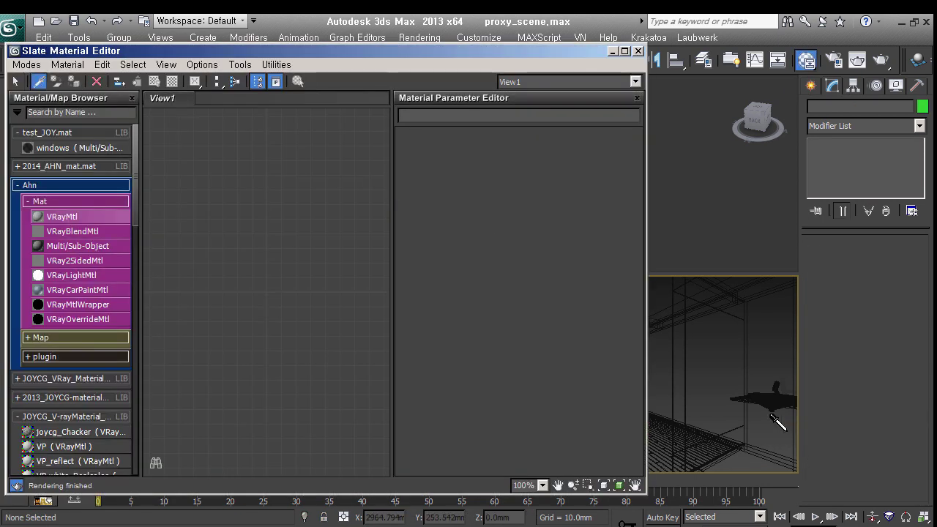
mouse_move(585, 55)
mouse_down()
mouse_move(594, 258)
mouse_move(569, 329)
mouse_up()
click(268, 218)
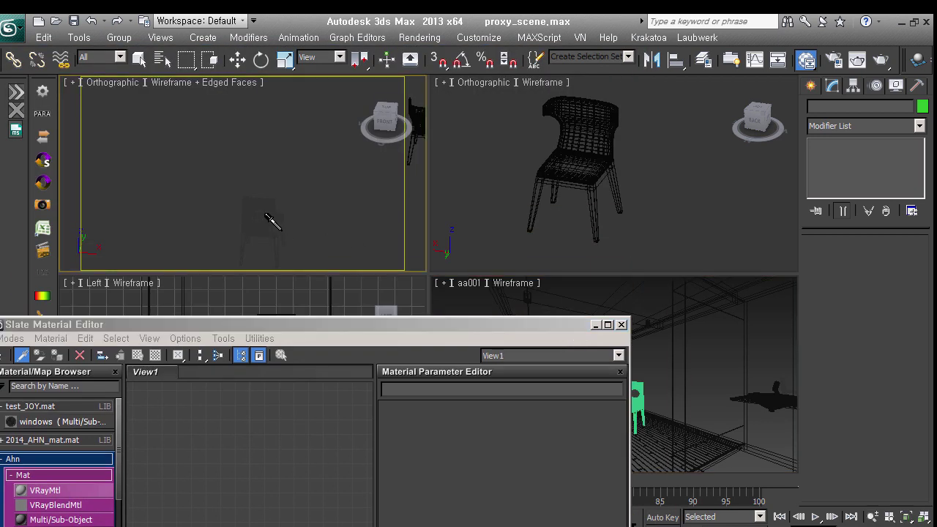
key(w)
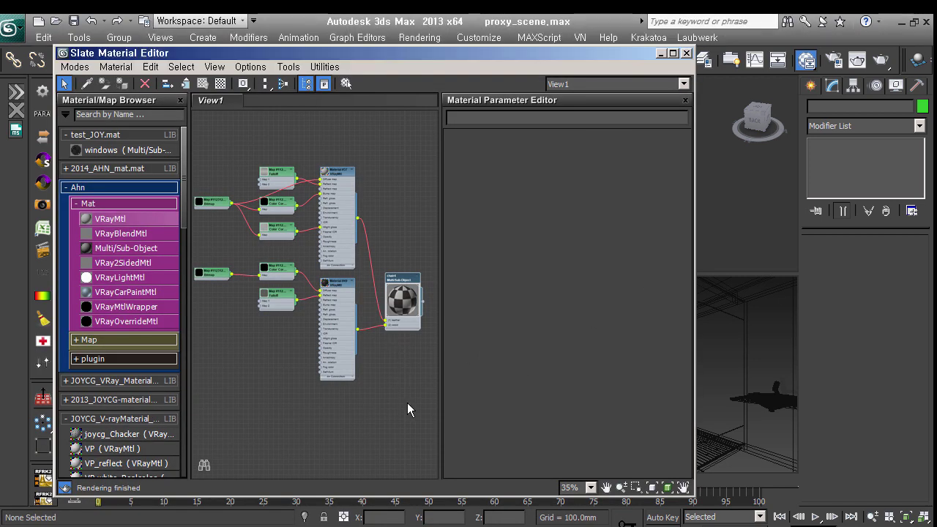
scroll(396, 344, up, 1)
double_click(324, 291)
double_click(325, 158)
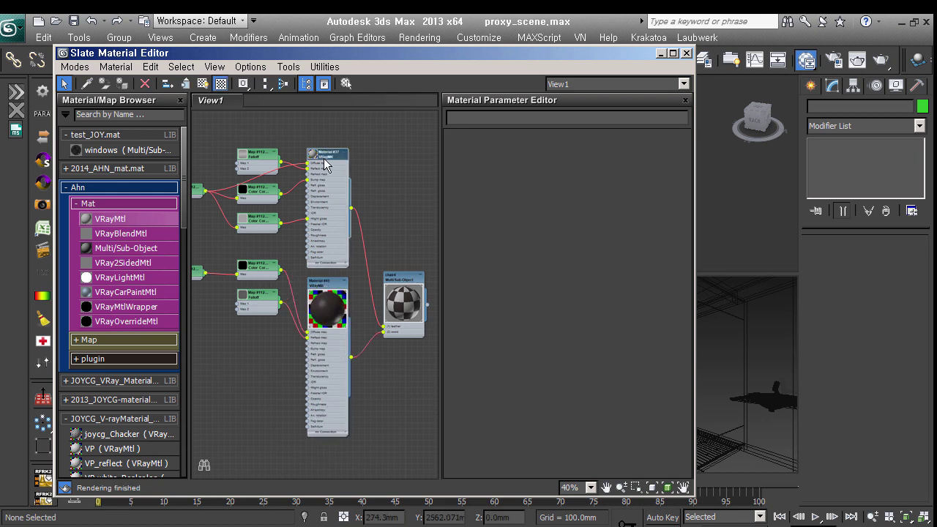
middle_drag(317, 236, 386, 241)
double_click(252, 197)
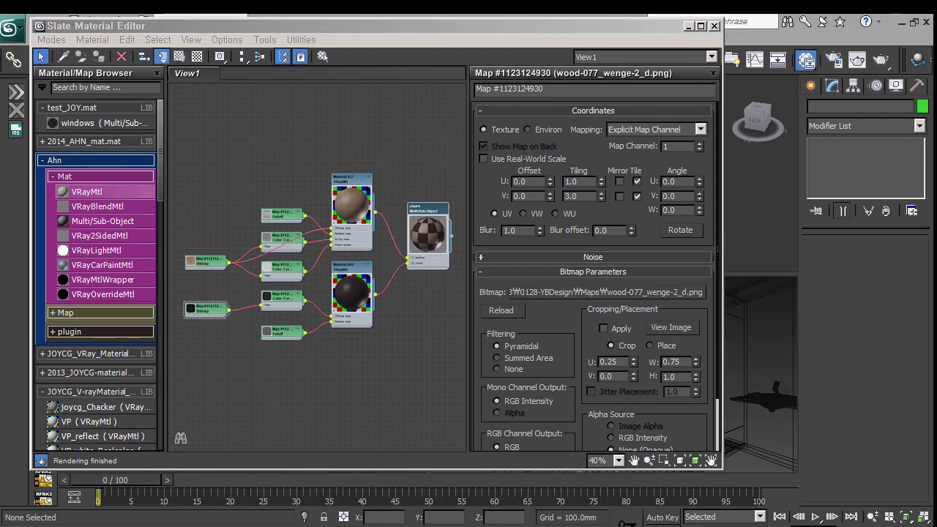
middle_drag(220, 269, 220, 283)
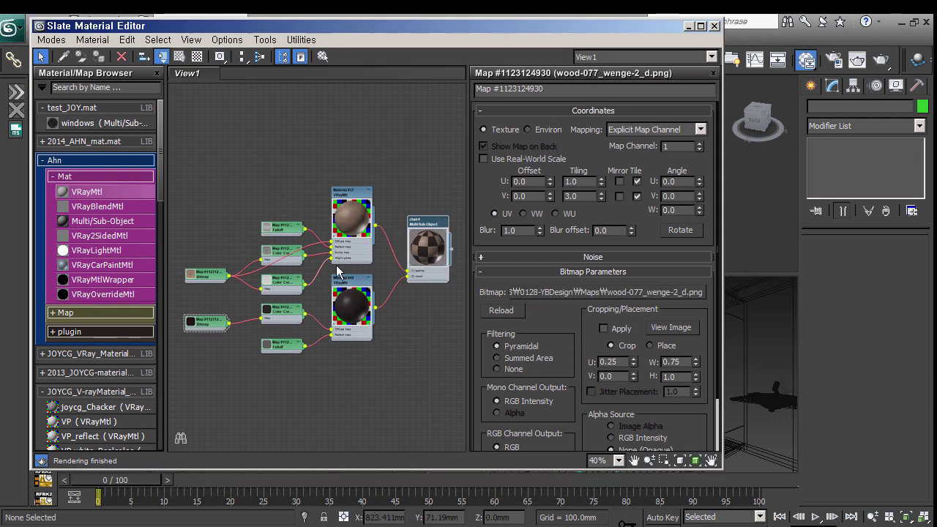
double_click(193, 275)
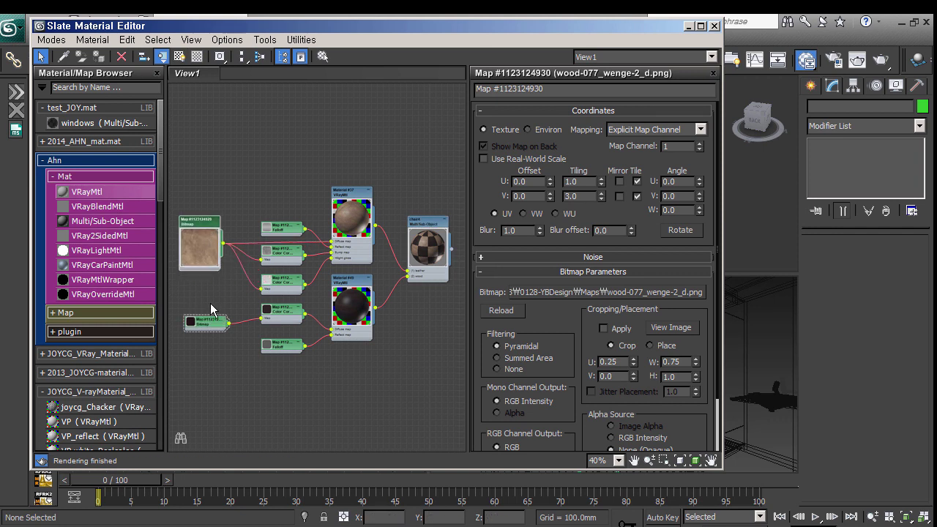
double_click(197, 322)
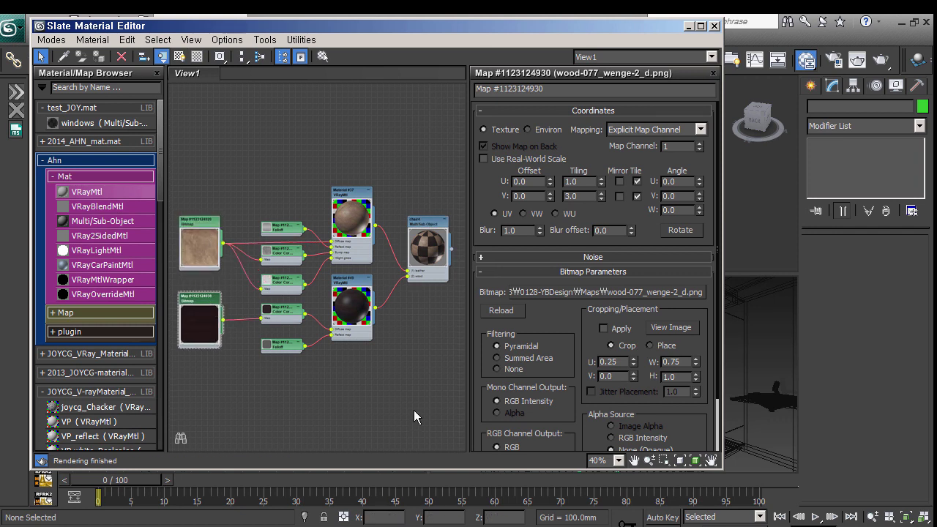
click(715, 25)
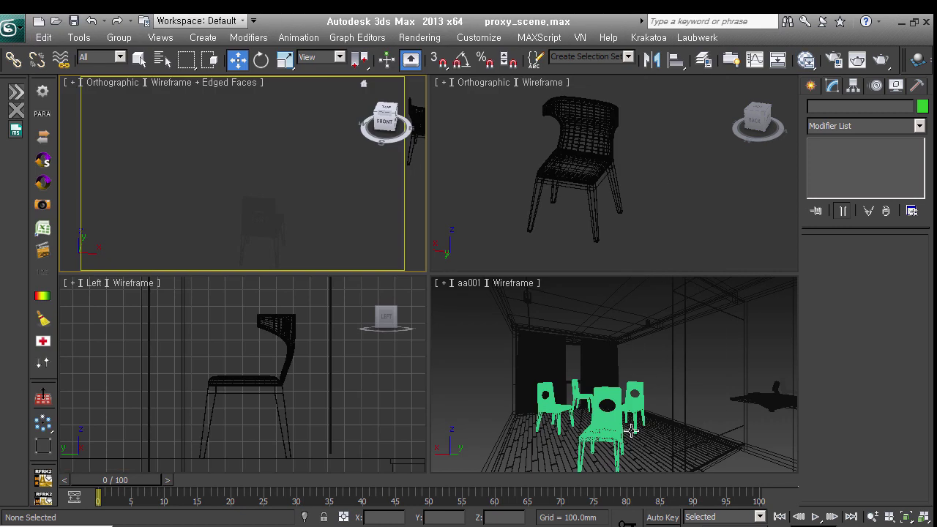
Step: Select all four proxy chairs and assign them the Multi/Sub-Object chair material
click(591, 440)
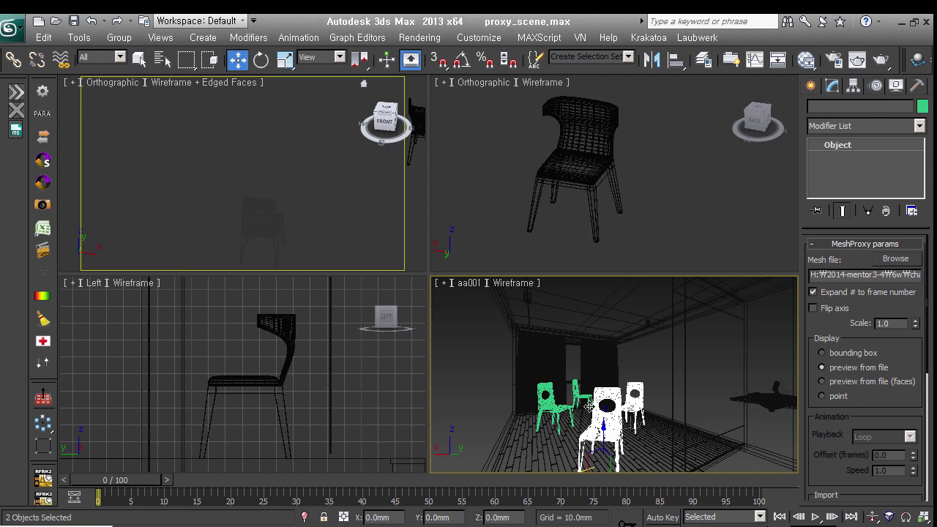
click(808, 63)
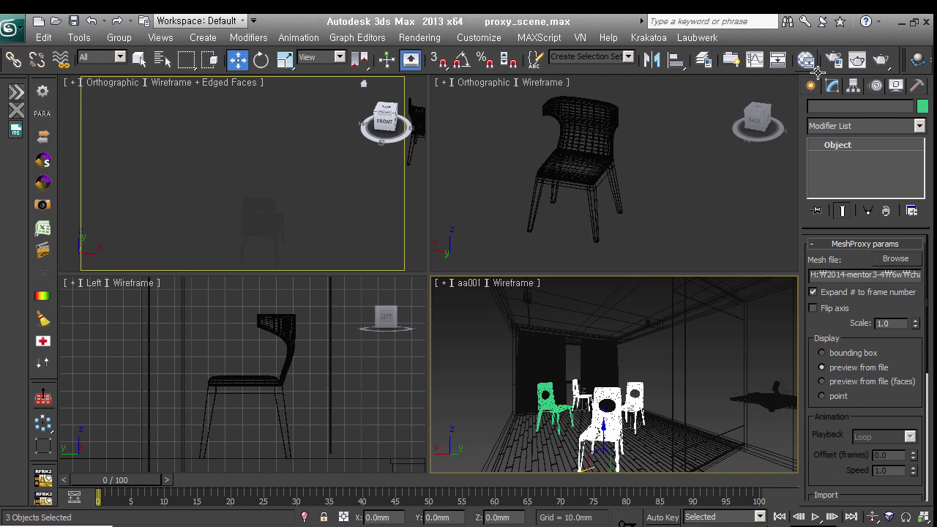
click(806, 60)
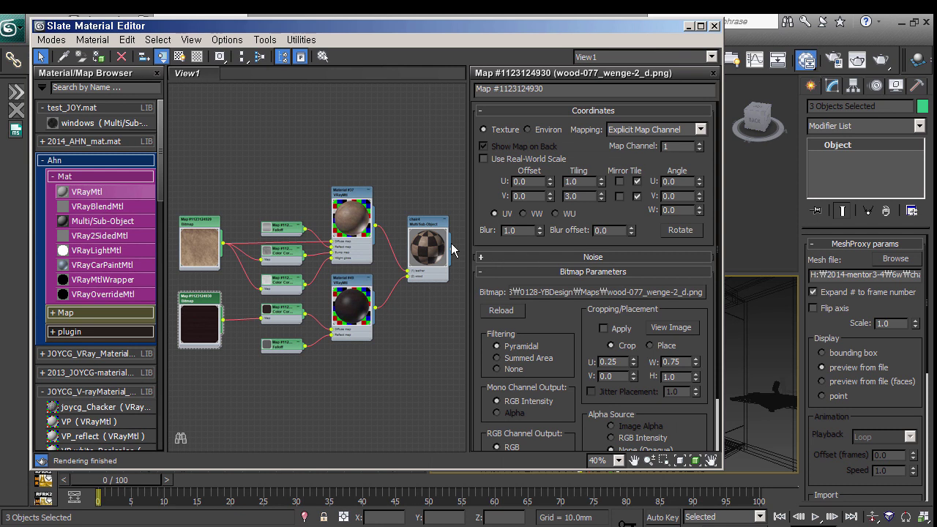
drag(580, 25, 444, 42)
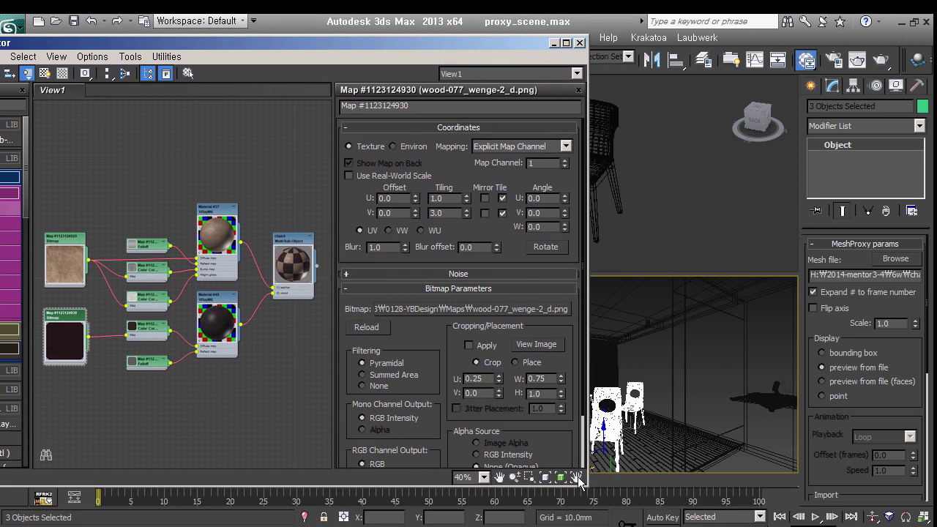
click(302, 245)
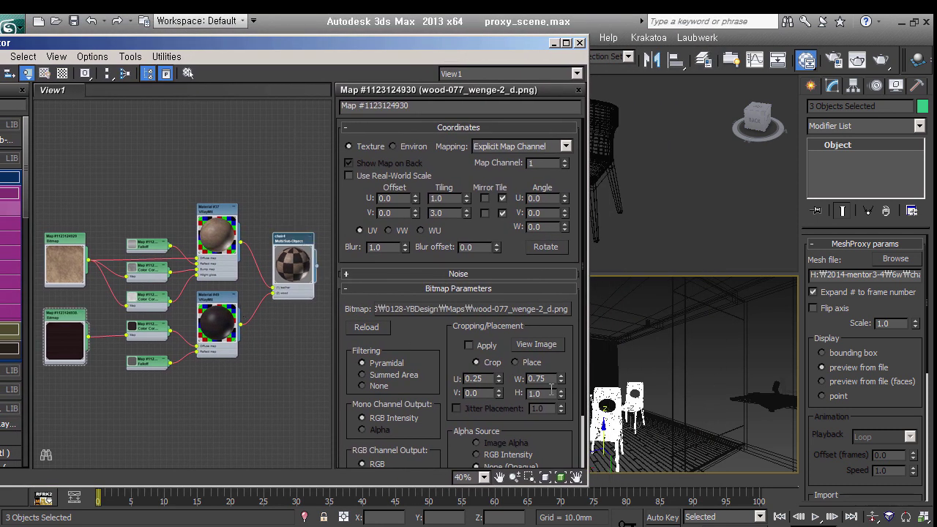
drag(543, 44, 365, 59)
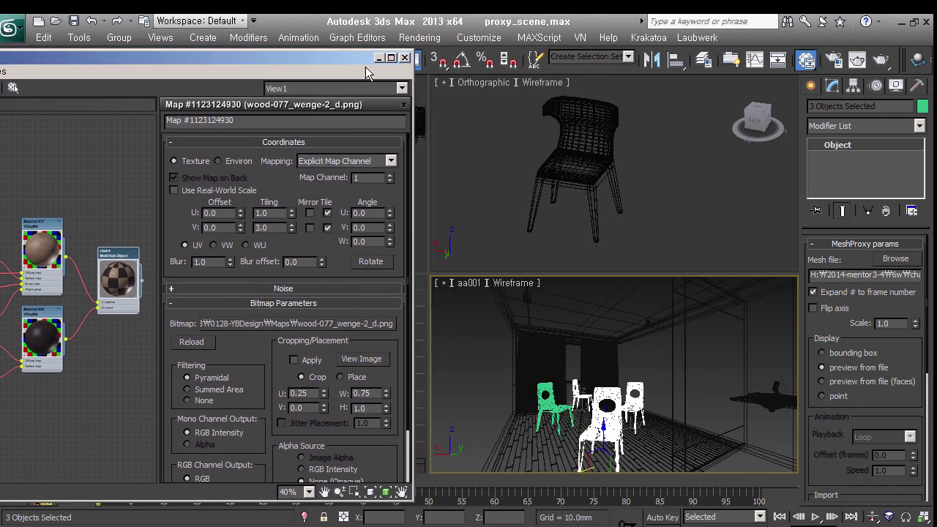
ctrl+click(554, 419)
drag(316, 66, 629, 75)
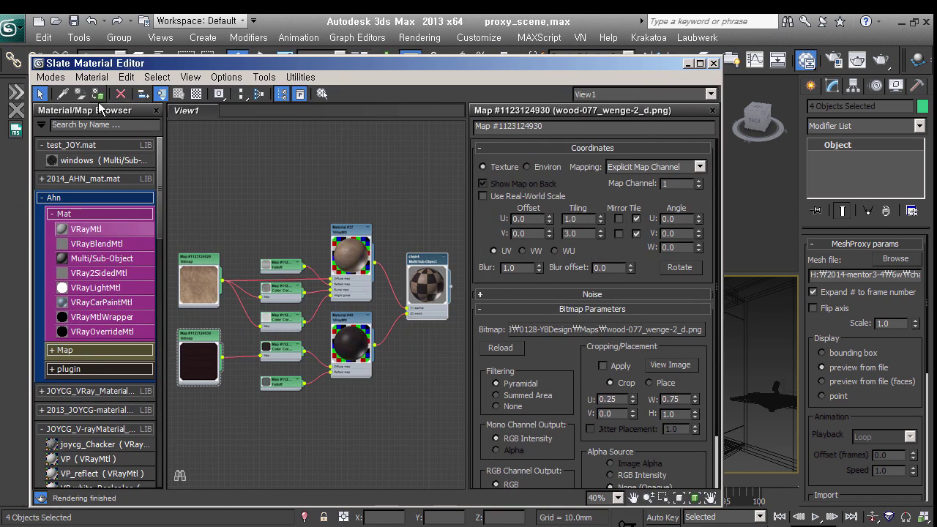
click(688, 63)
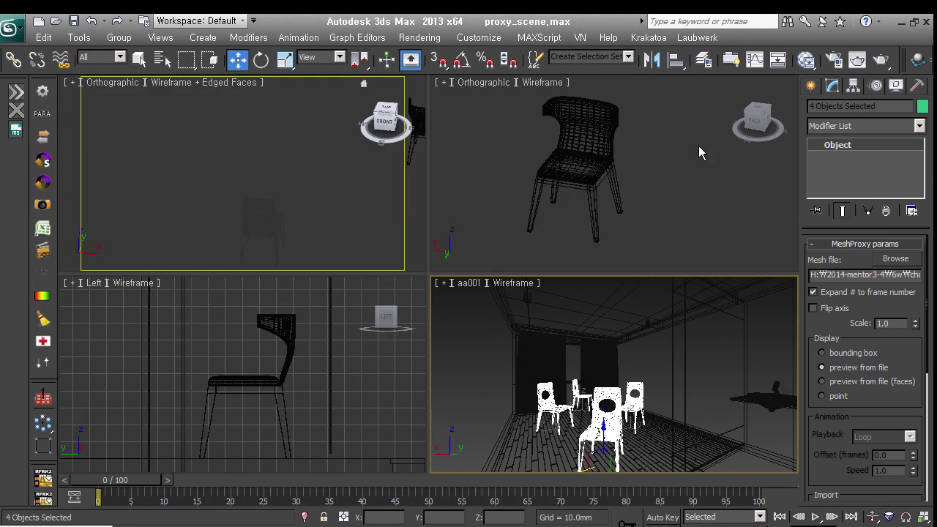
Step: Render the hotel room with V-Ray and move the frame buffer aside
click(880, 58)
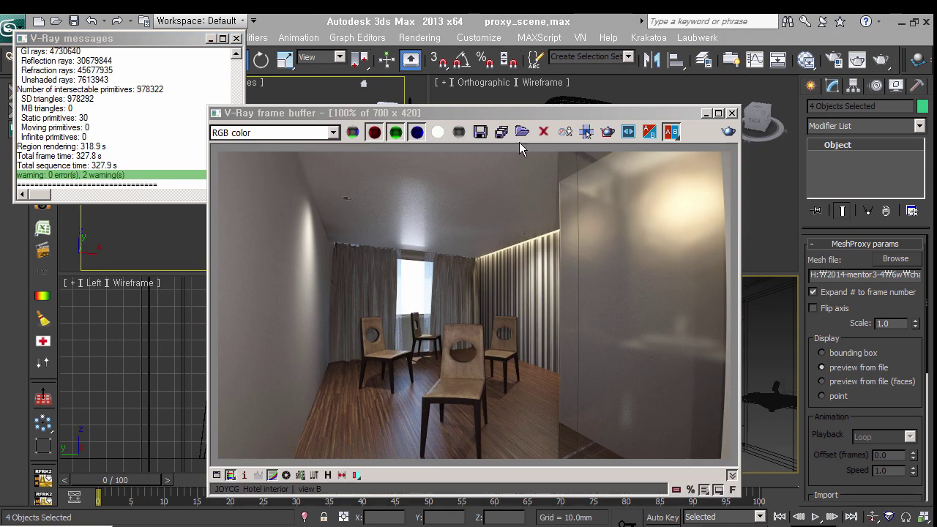
drag(516, 114, 434, 92)
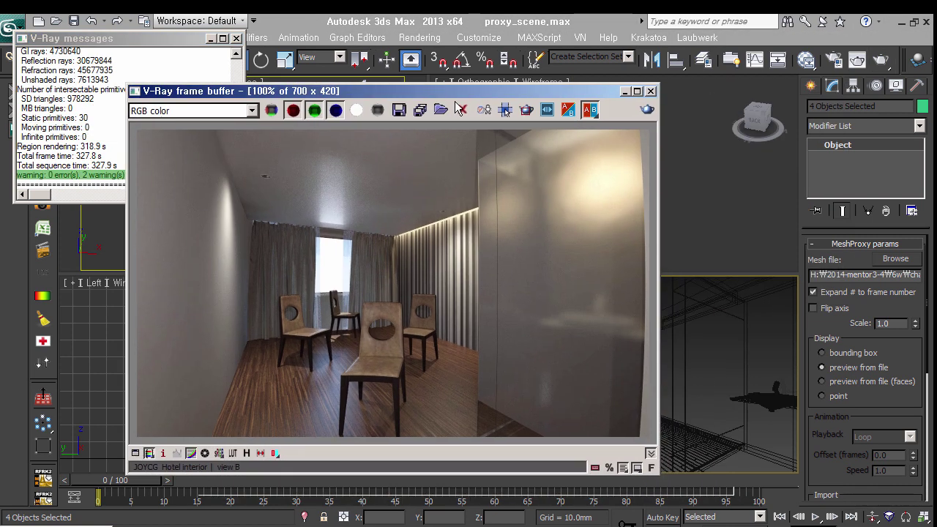
drag(588, 95, 438, 103)
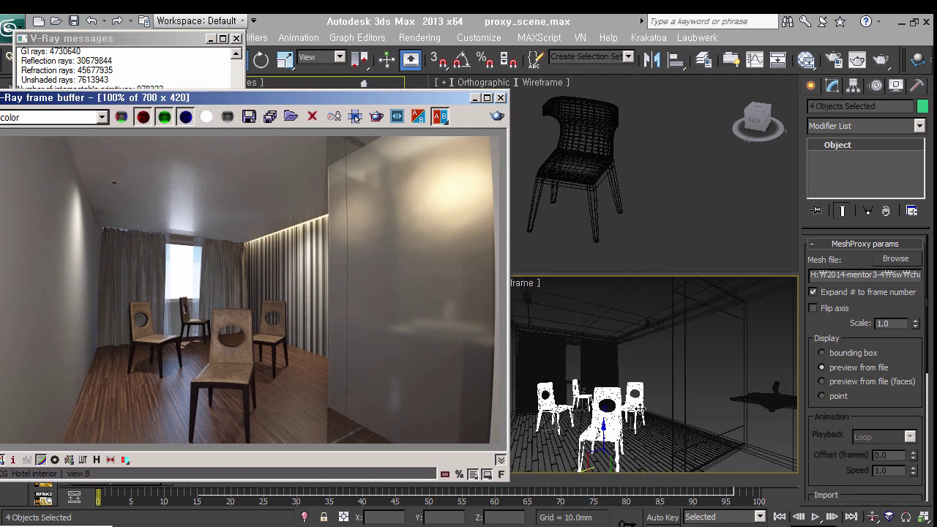
Step: Launch RenderMask from the ahn scripts toolbar, close the V-Ray log and arrange windows
click(919, 60)
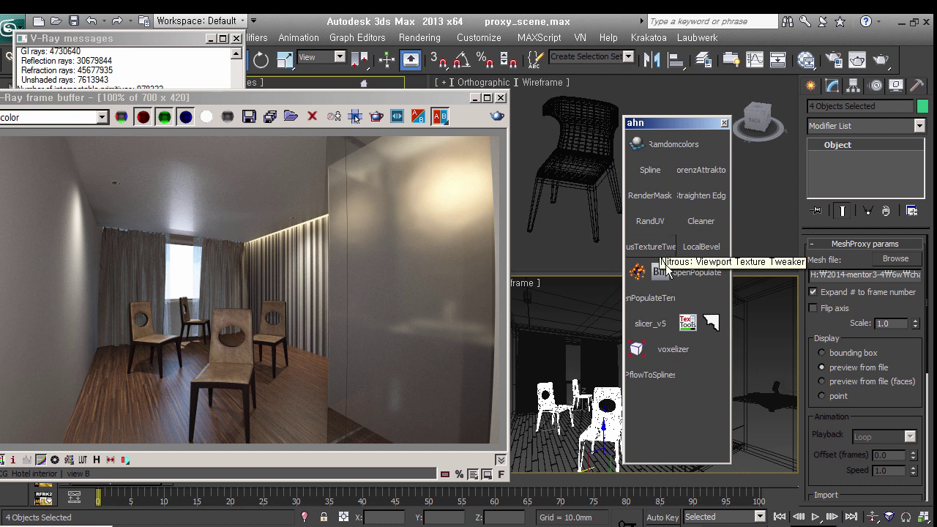
click(650, 196)
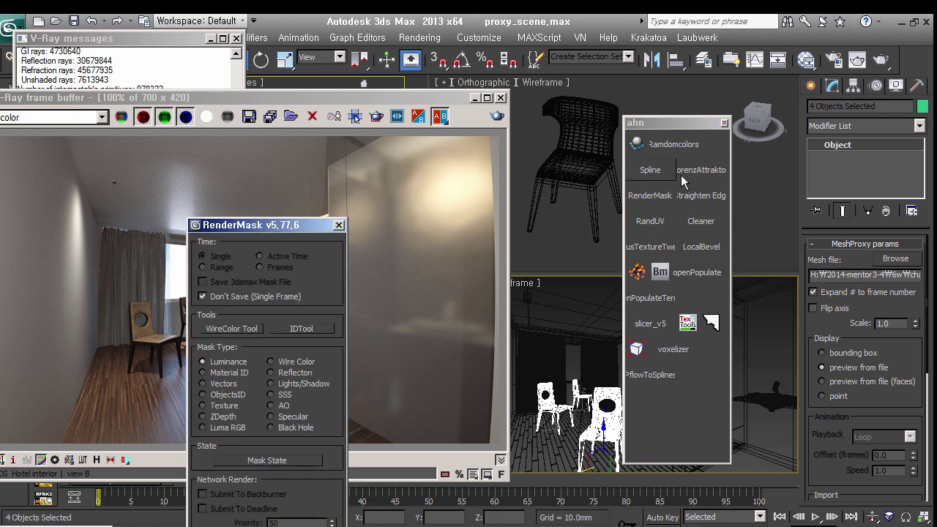
click(724, 122)
click(349, 109)
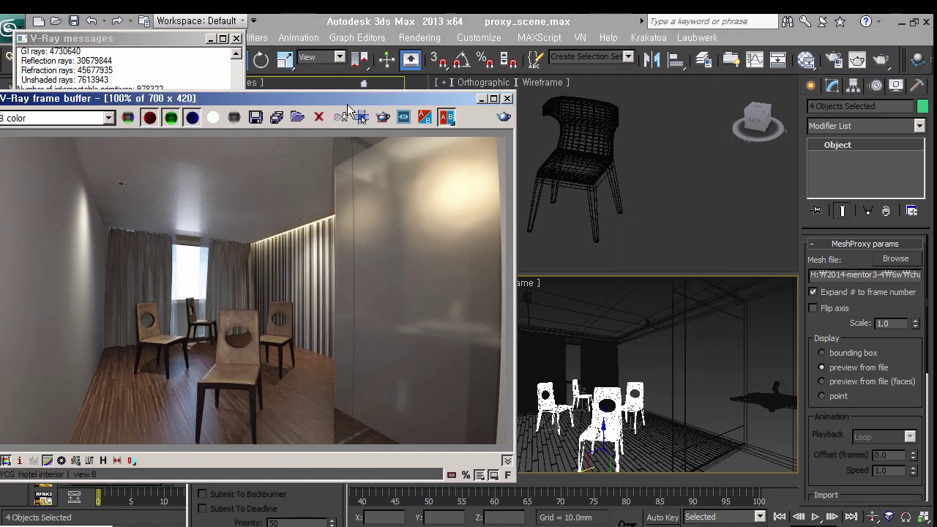
drag(348, 104, 760, 97)
mouse_move(285, 229)
mouse_down()
mouse_move(280, 146)
mouse_move(172, 113)
mouse_up()
click(211, 39)
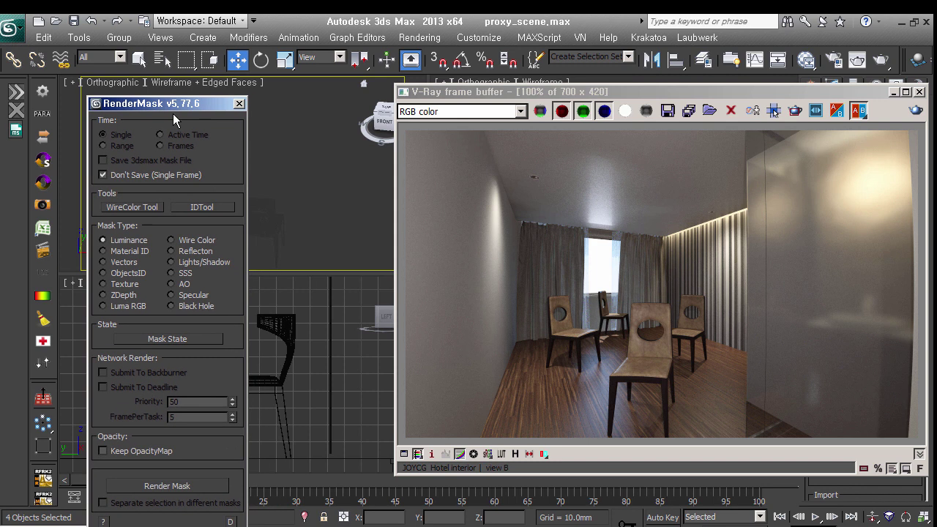
drag(549, 101, 491, 110)
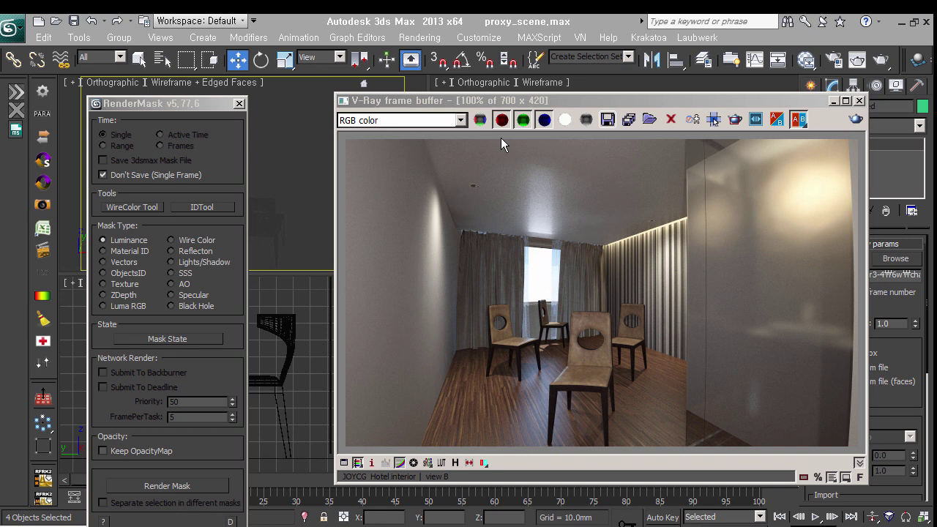
Step: Save the render as test.jpg in H:\2014-mentor3-4\6w and close the V-Ray frame buffer
click(608, 119)
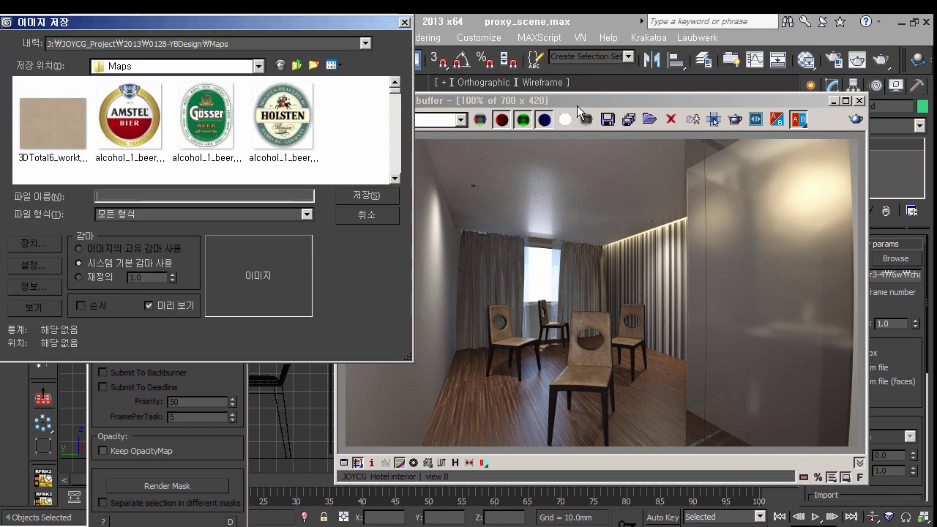
click(176, 66)
click(178, 46)
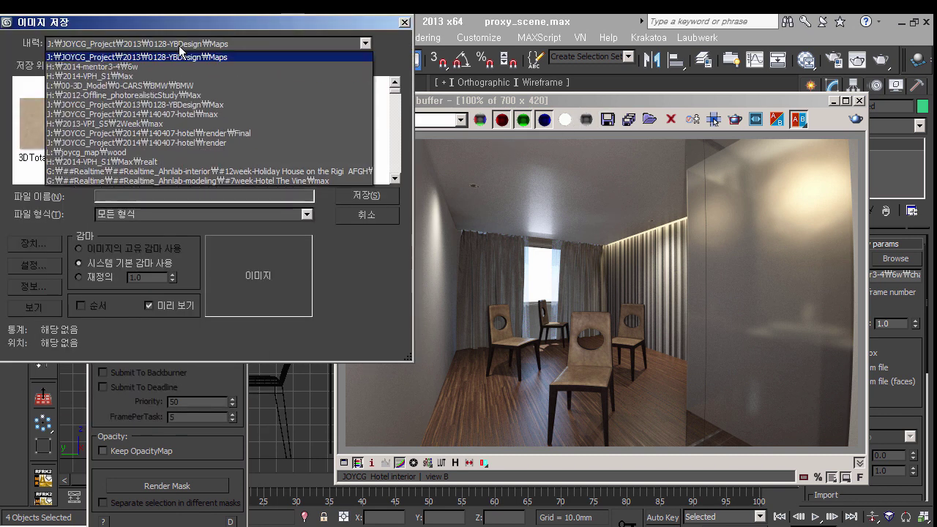
click(176, 68)
click(227, 196)
text(tes)
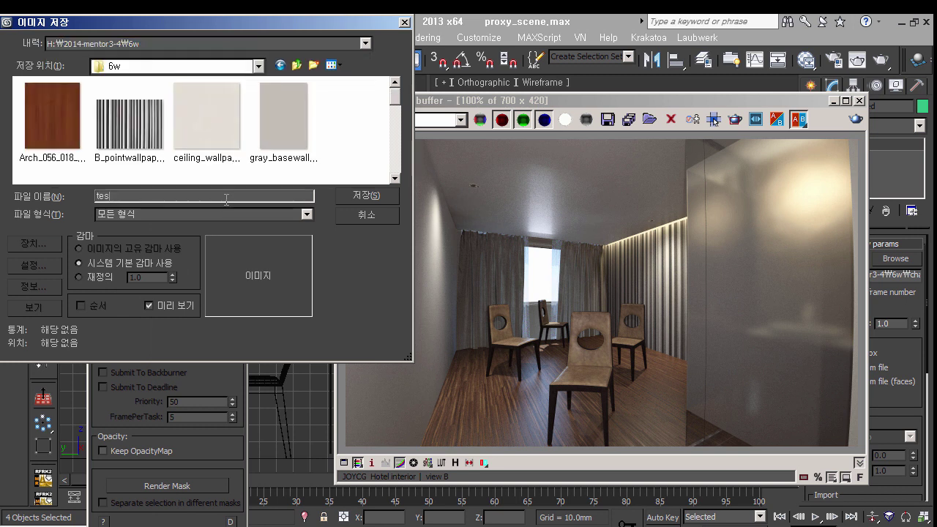
text(t.jpg)
key(Return)
key(Return)
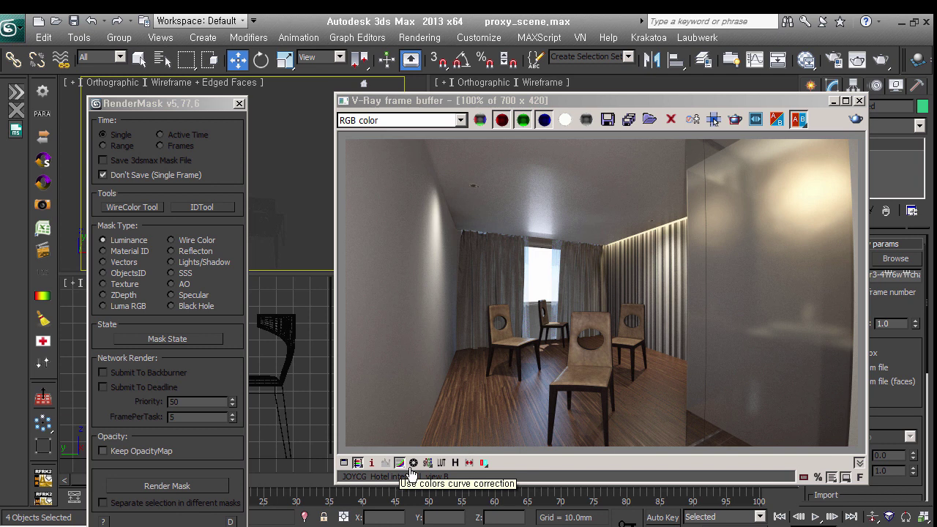
click(409, 469)
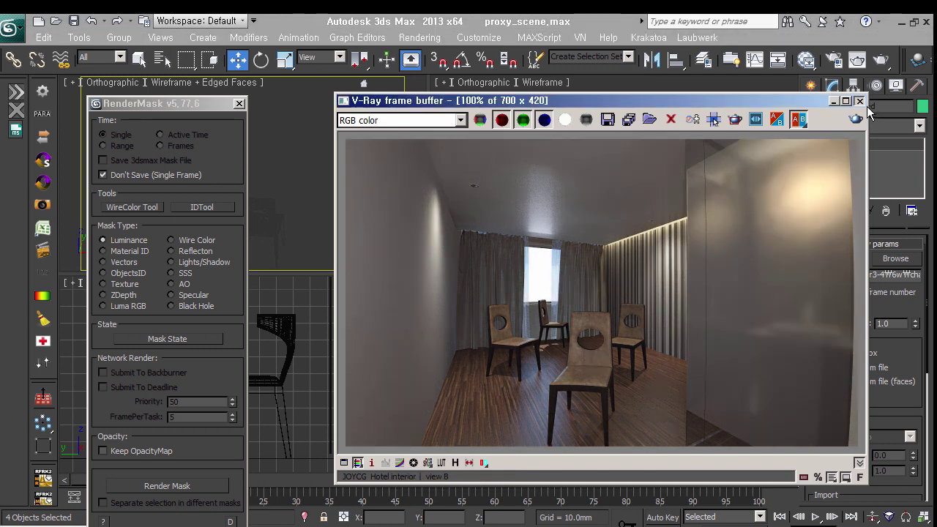
click(859, 101)
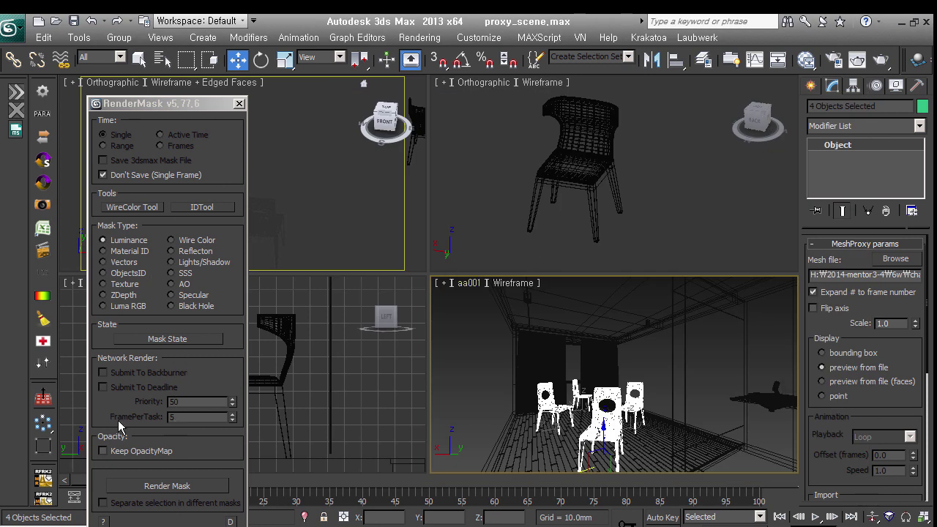
Step: Render the chairs' luminance mask from the RenderMask panel
click(215, 375)
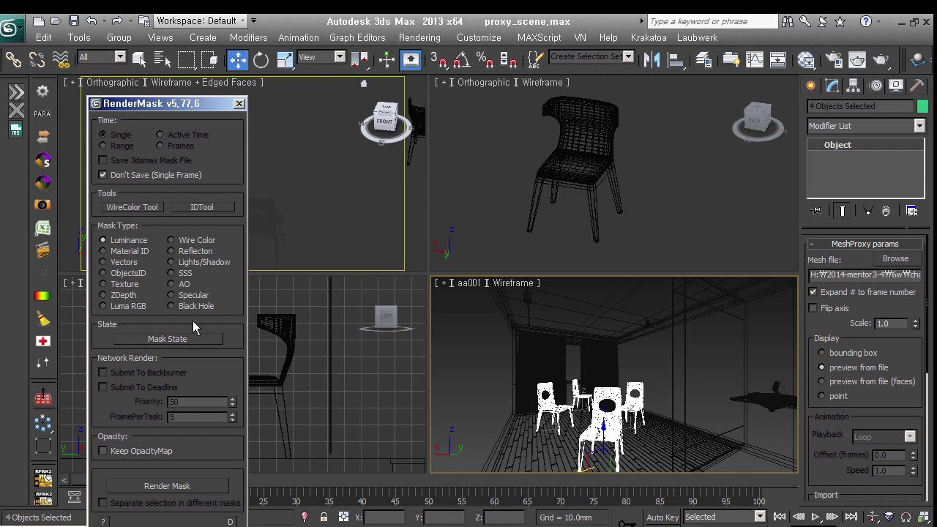
drag(195, 118, 200, 101)
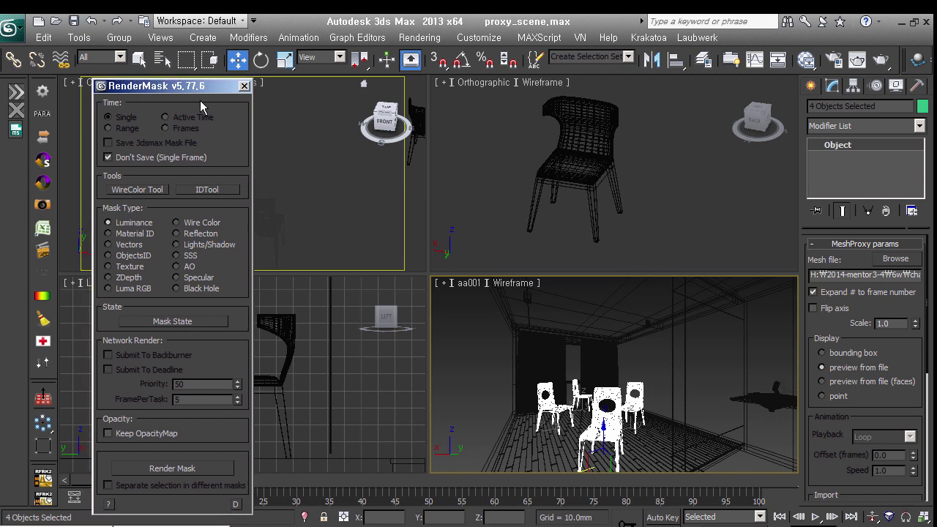
click(193, 472)
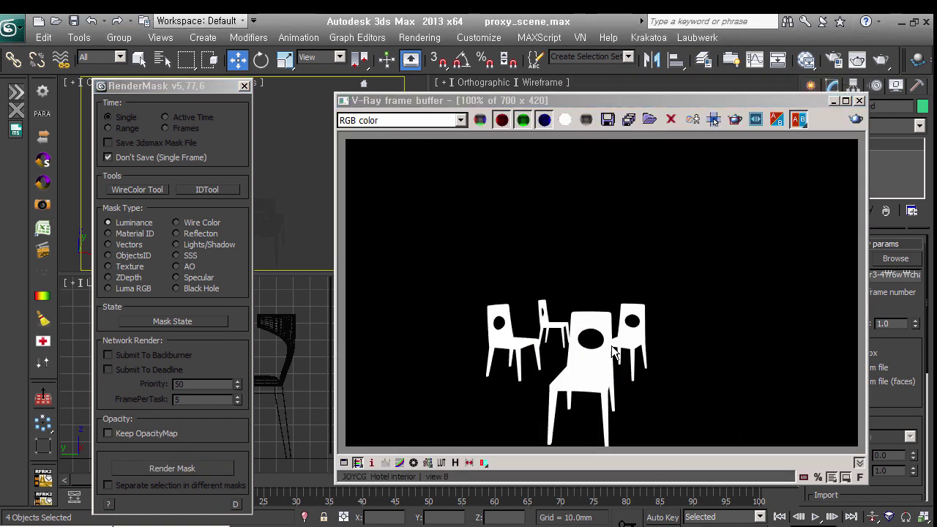
Step: Save the mask image as m1.jpg with default JPEG quality and close the render window
click(608, 119)
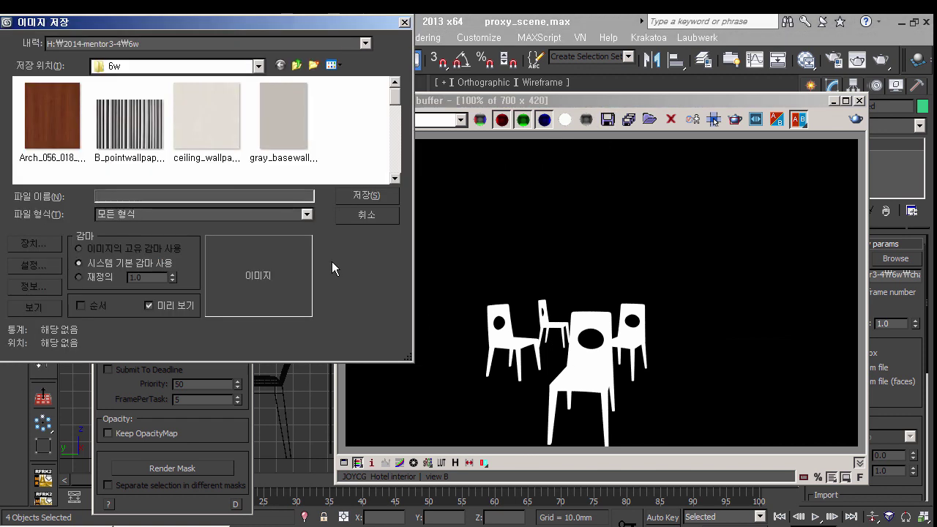
text(m1.jpg)
key(Return)
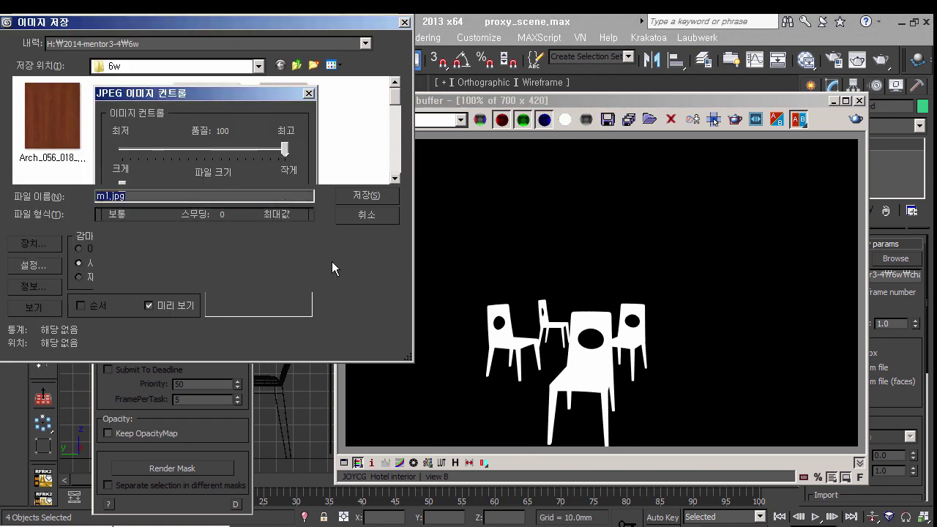
key(Return)
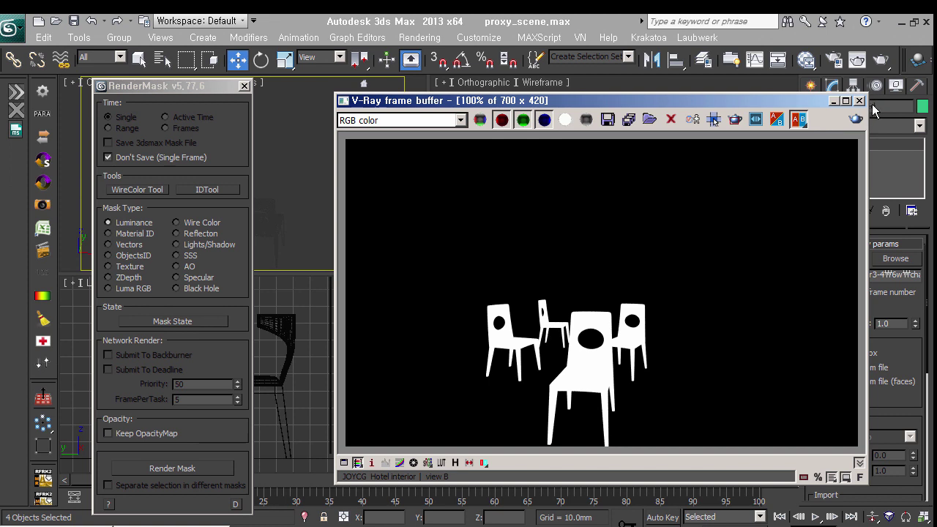
click(860, 101)
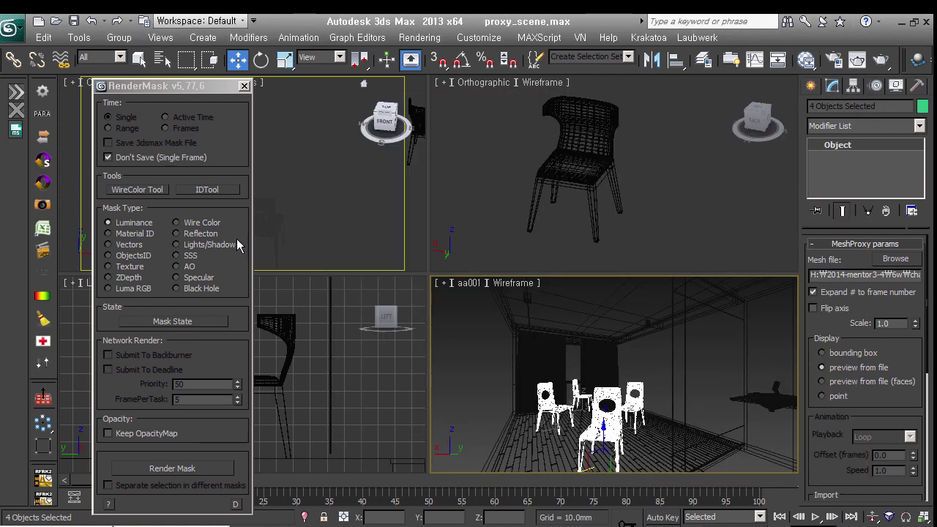
Step: Dismiss the Multi/SubObject warnings and reduce the selection to a single chair
click(122, 241)
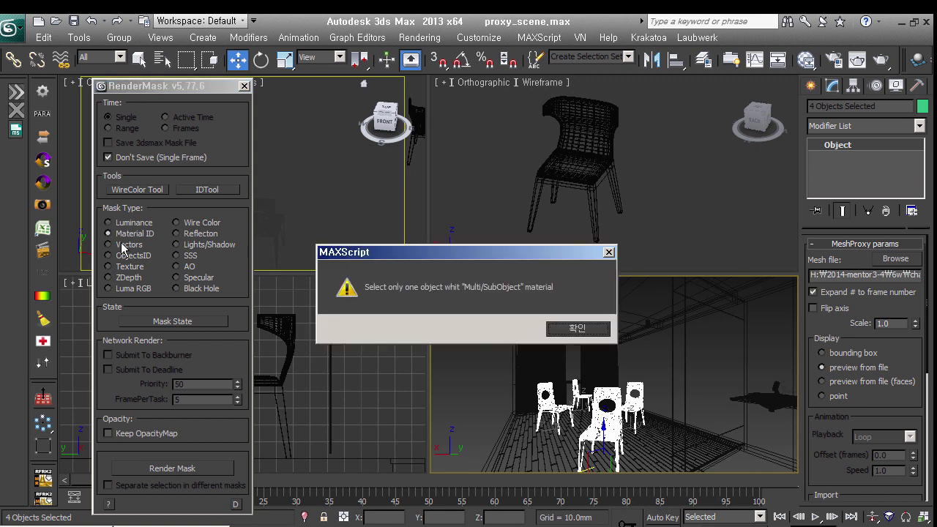
click(586, 336)
click(135, 233)
click(581, 336)
click(649, 399)
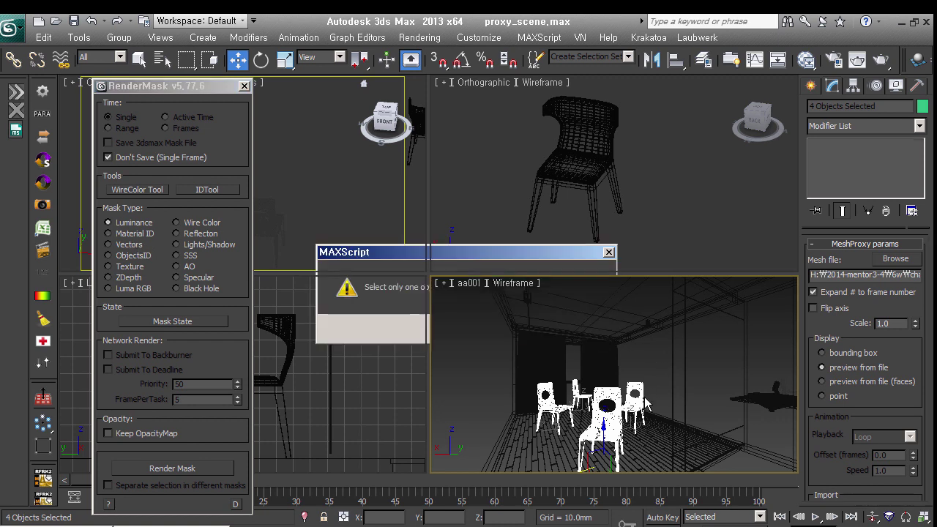
click(648, 399)
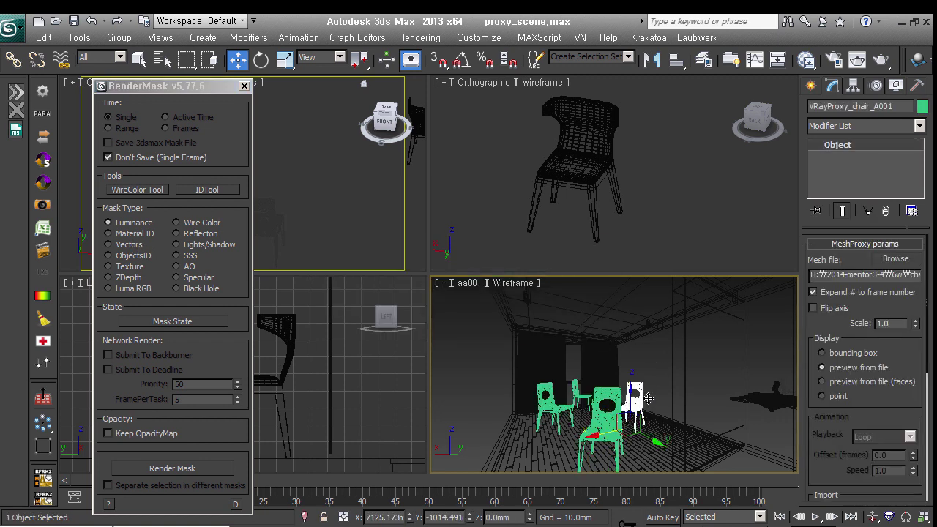
Step: Render a Material ID 1 mask covering all objects using this chair's material
click(135, 235)
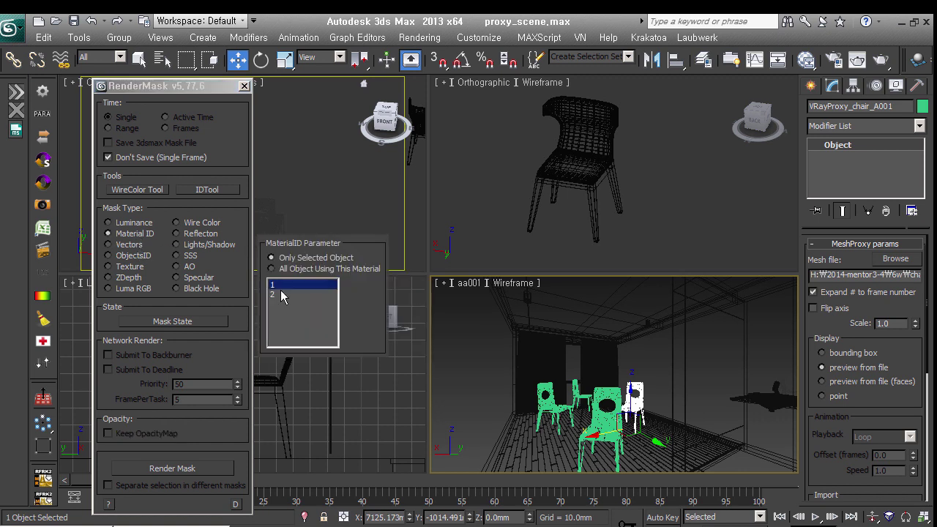
click(272, 268)
click(204, 473)
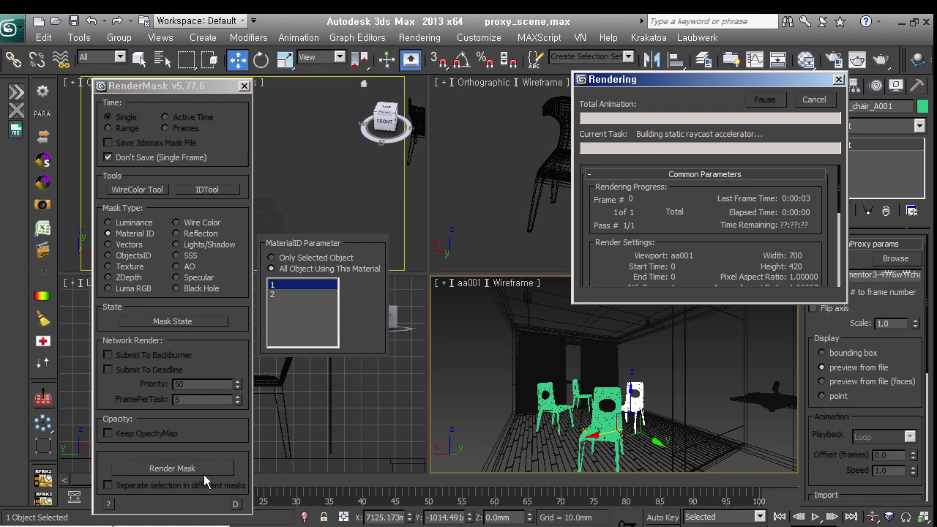
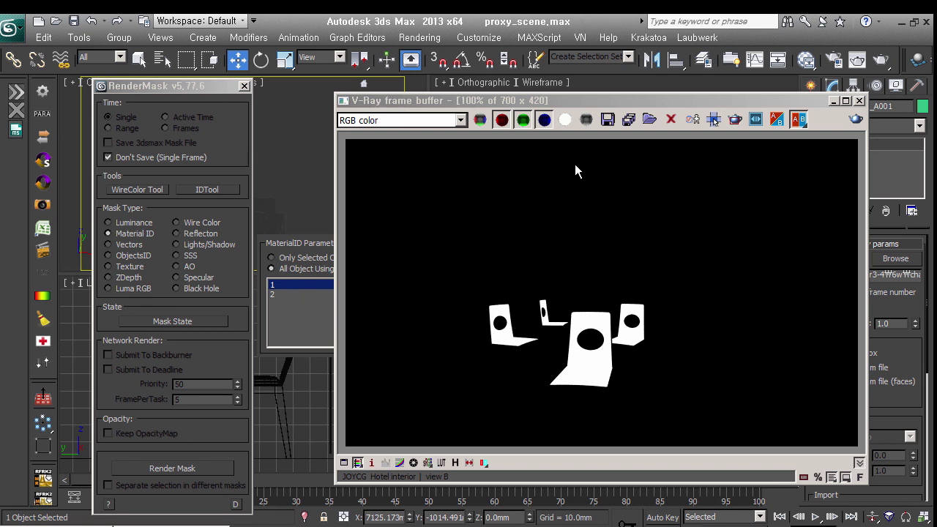
Step: Save the rendered cut-chair mask from the V-Ray frame buffer
click(608, 120)
text(m1)
key(Return)
Step: Render the material ID 2 chair outline mask, save it as m3, and close the frame buffer
click(284, 295)
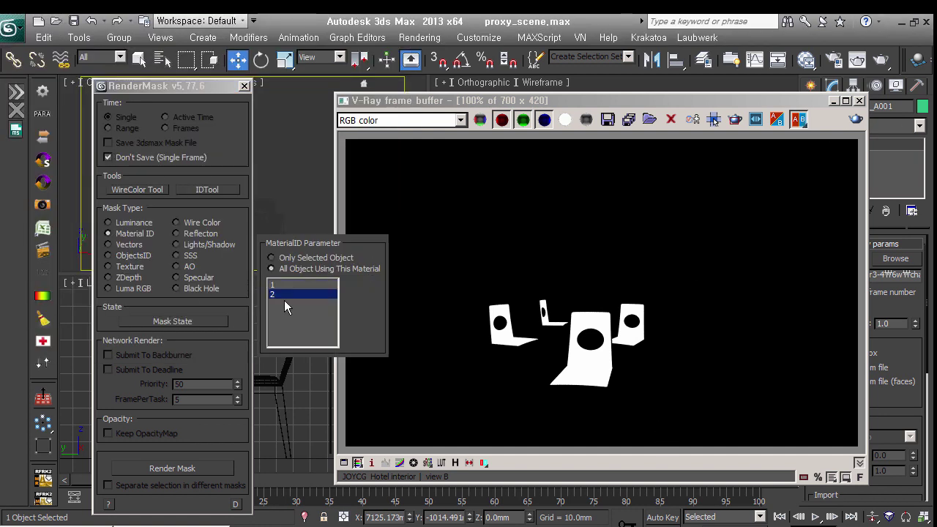
click(199, 472)
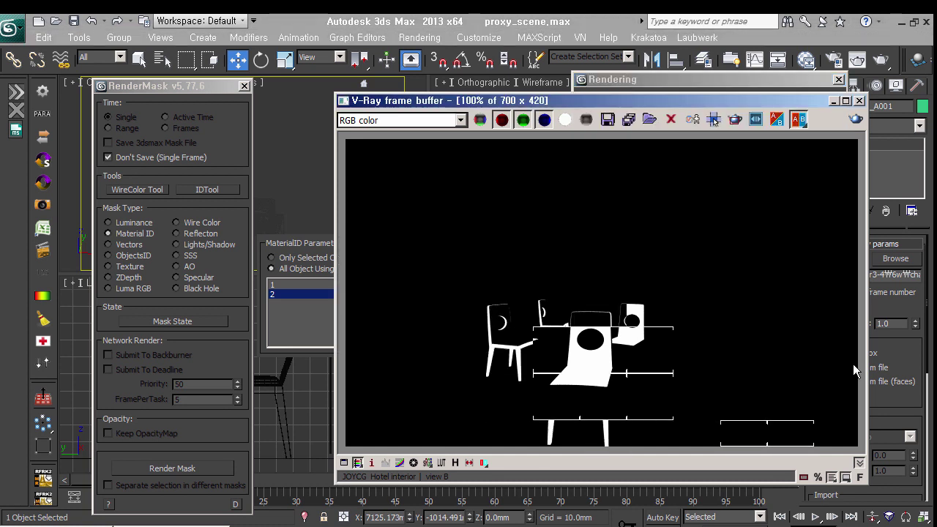
click(607, 119)
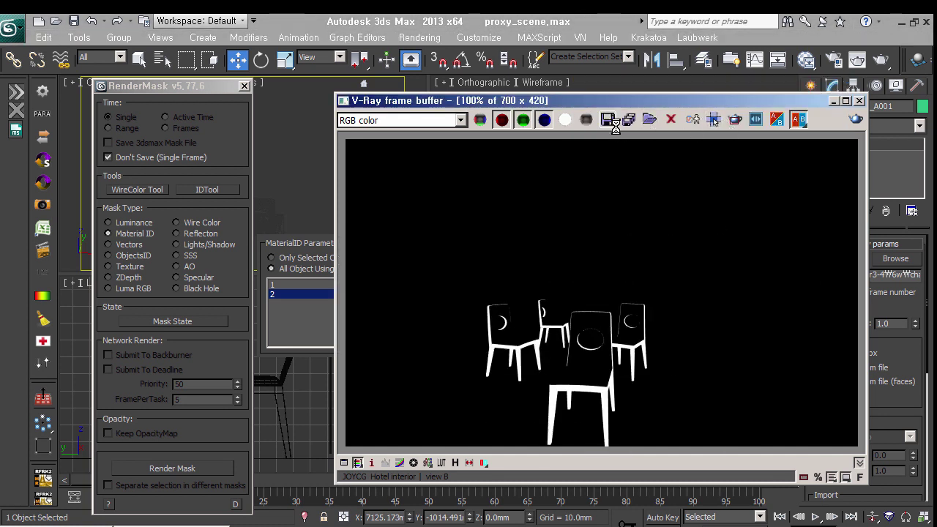
text(m3.jpg)
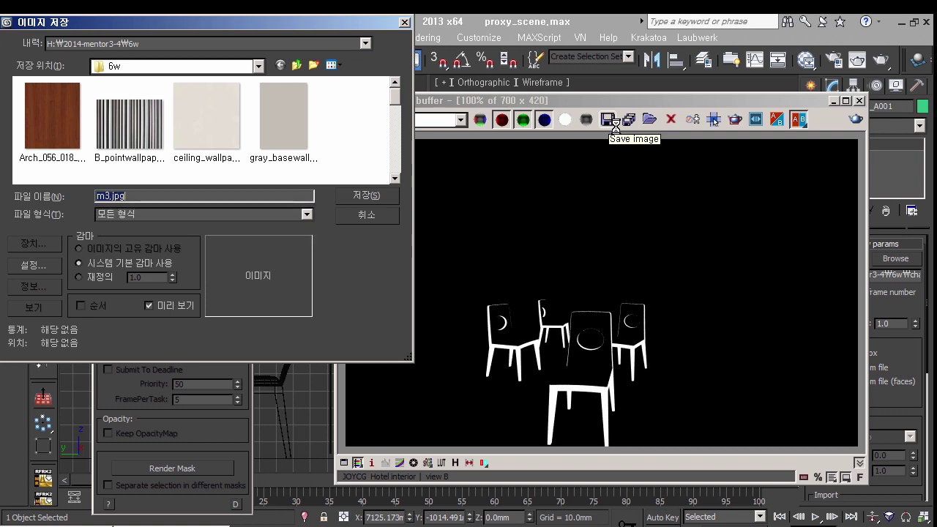
key(Return)
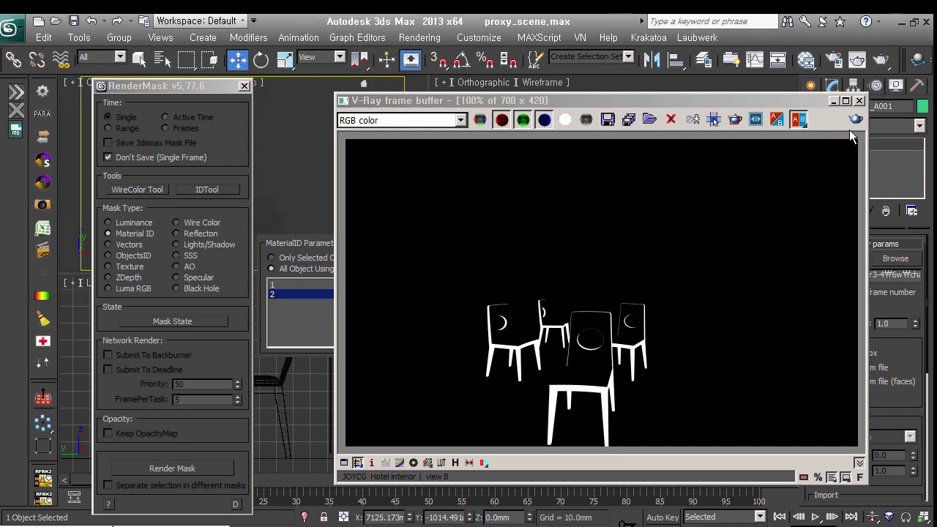
click(859, 100)
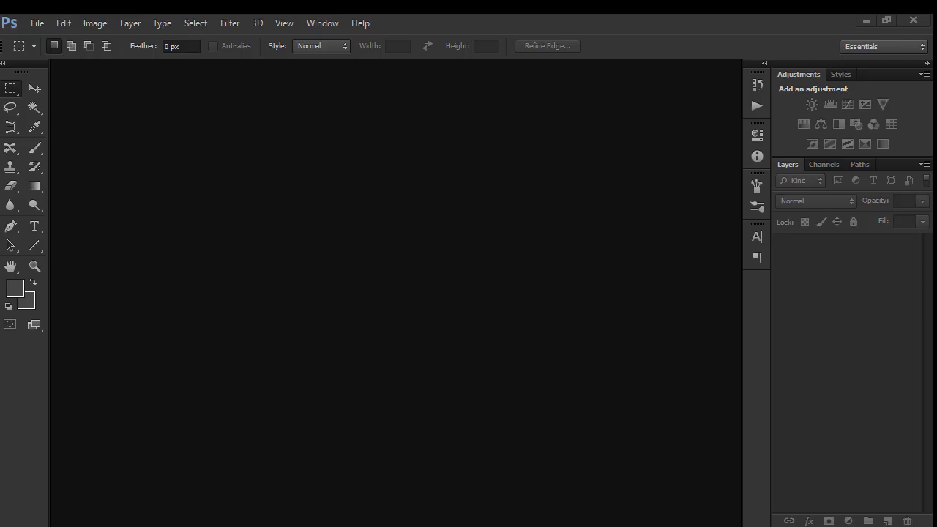
Step: In the Open dialog, browse to H:\2014-mentor3-4\6w
key(ctrl+o)
click(337, 116)
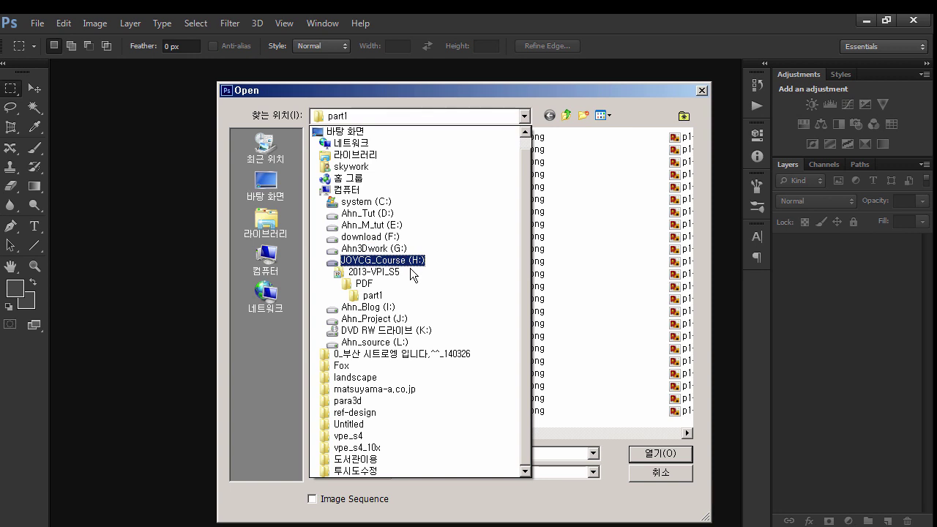
click(410, 262)
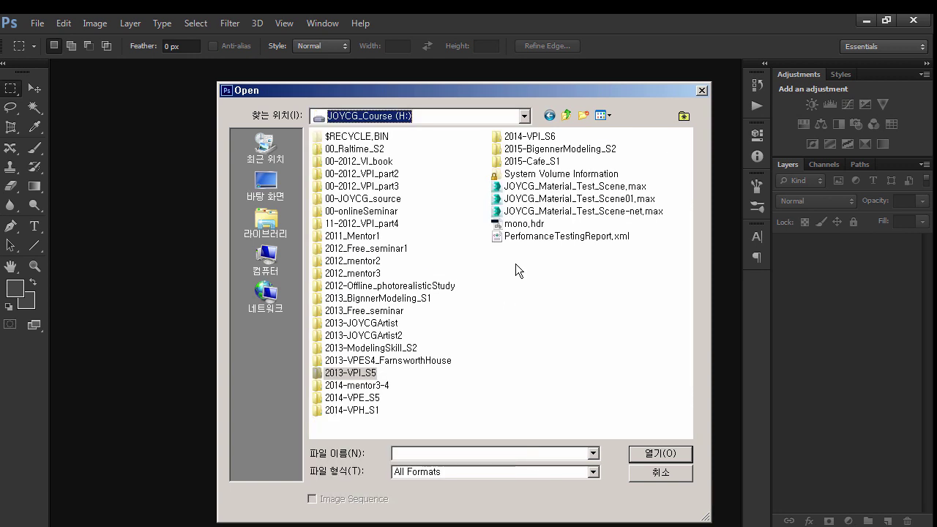
double_click(357, 385)
double_click(345, 206)
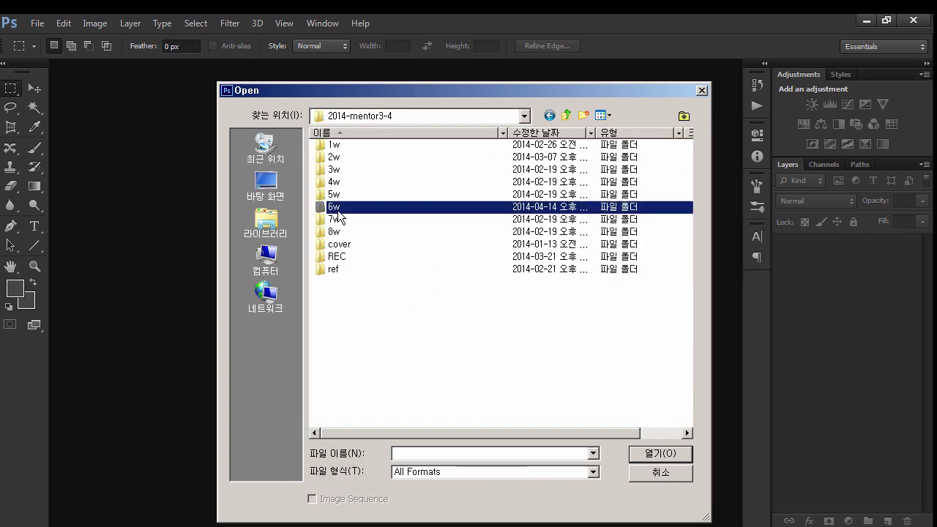
Step: Switch to Details view and open m3.jpg through test.jpg together
click(609, 116)
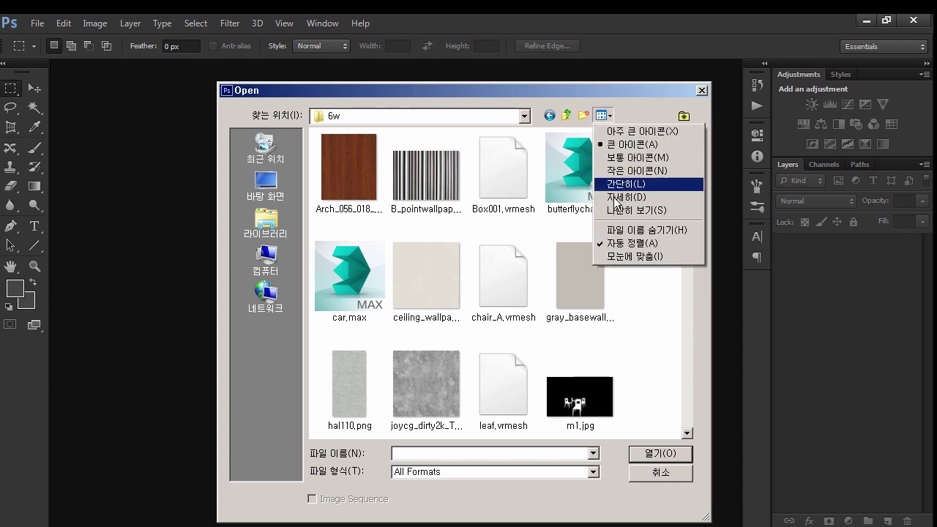
click(617, 197)
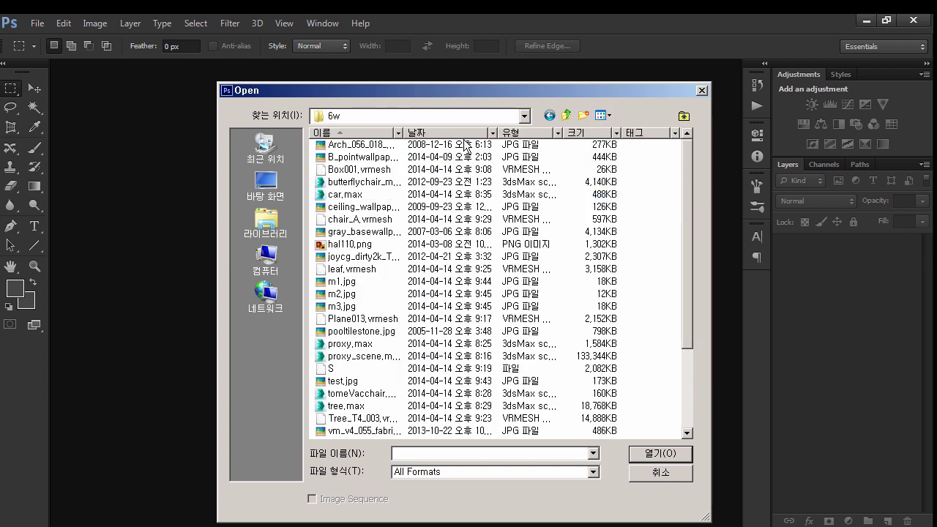
click(366, 145)
shift+click(364, 182)
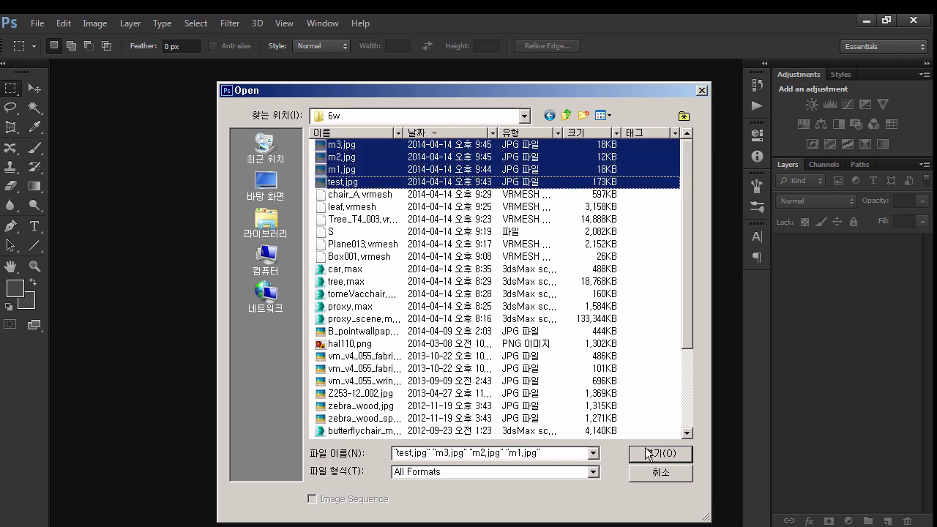
click(649, 454)
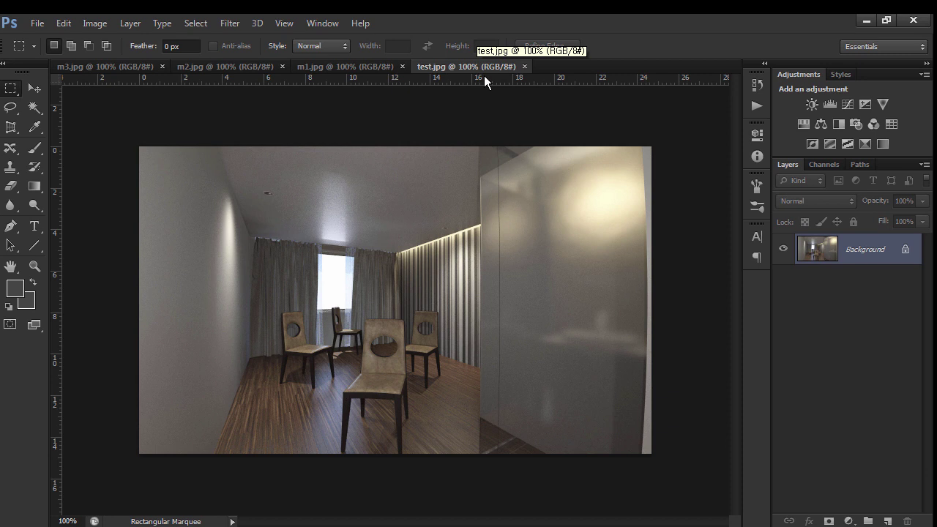
Step: Preview the m1, m2 and m3 chair mask documents
click(356, 74)
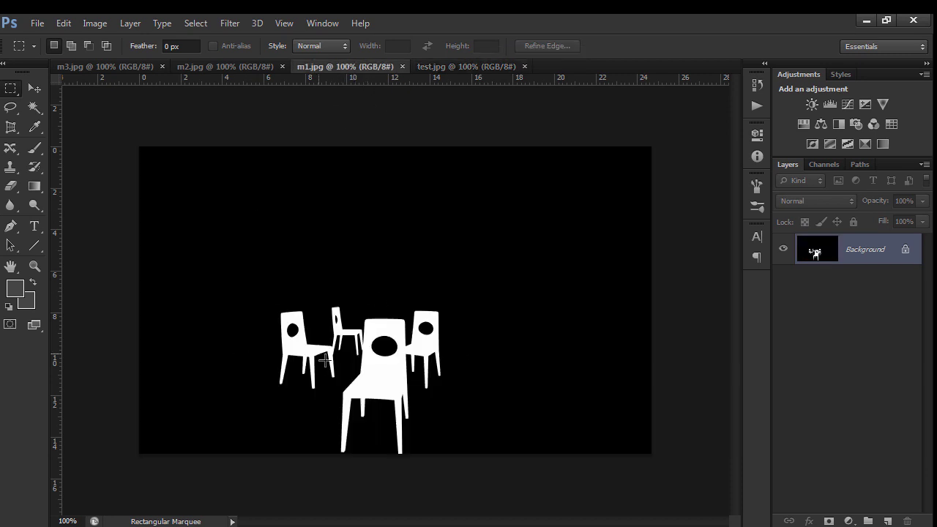
click(215, 74)
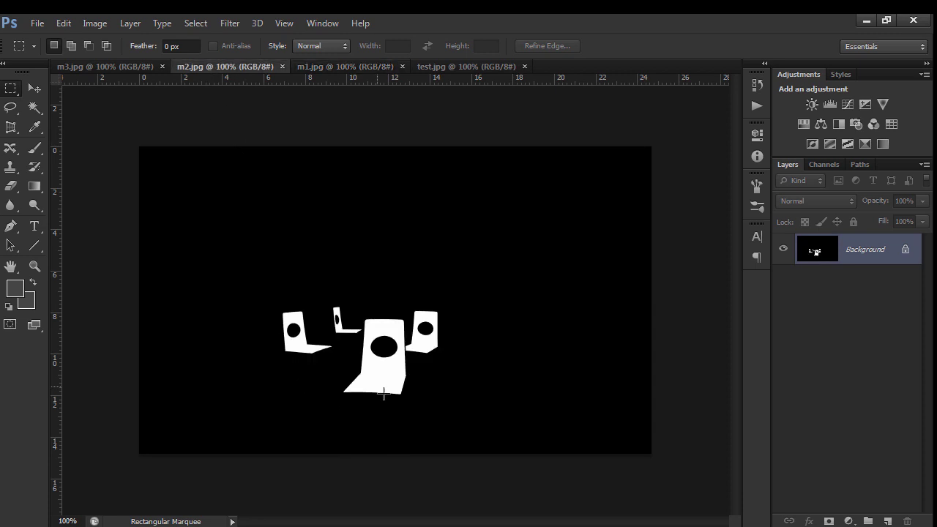
click(82, 73)
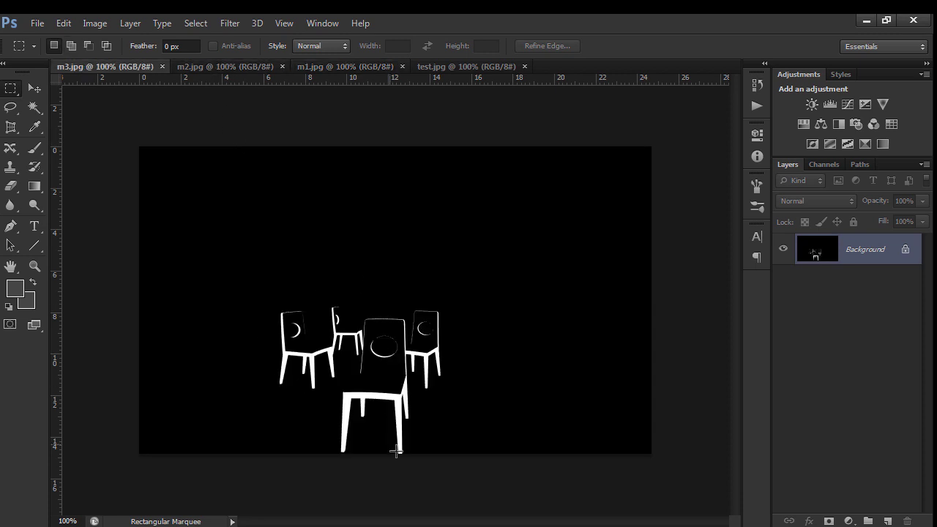
Step: Select and copy all of m2.jpg, close it, and return to test.jpg
click(227, 67)
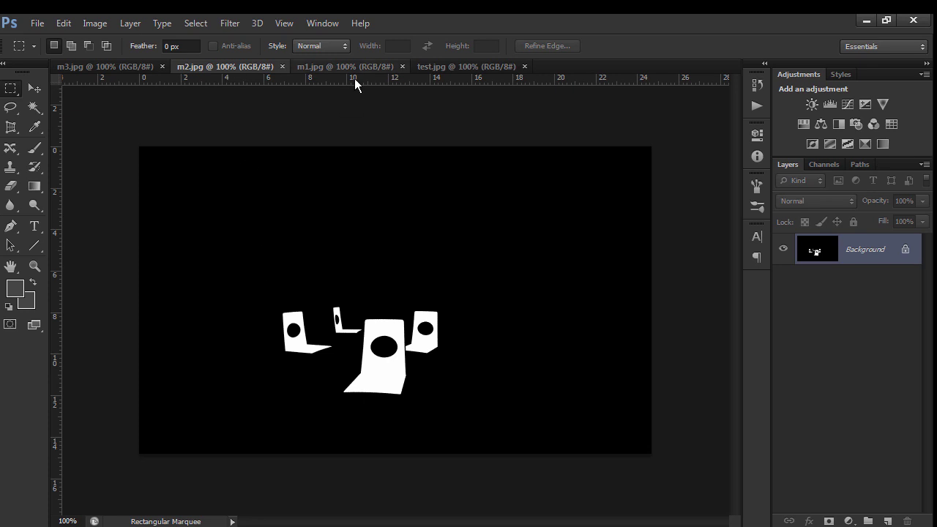
key(ctrl+a)
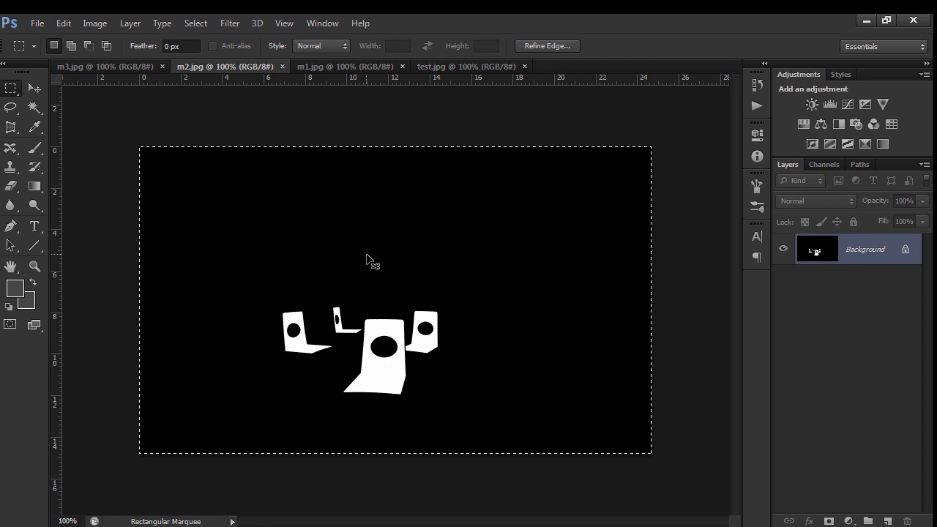
key(ctrl+w)
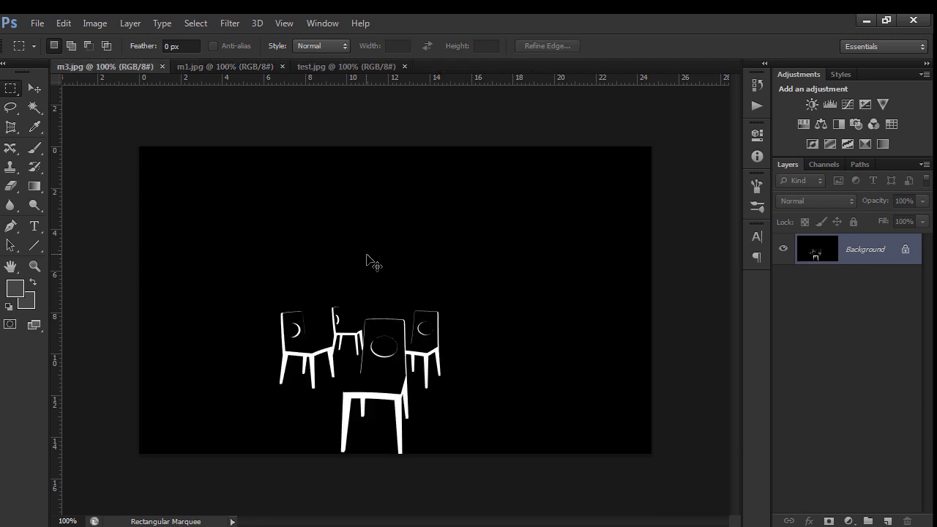
click(370, 67)
Step: Paste the copied m2 chair mask into a new Alpha 1 channel and deselect
click(824, 164)
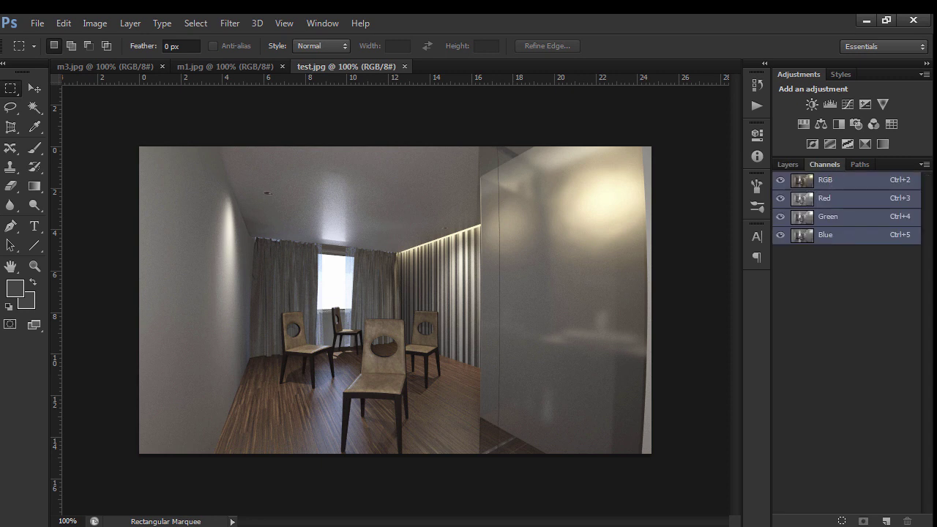
click(886, 521)
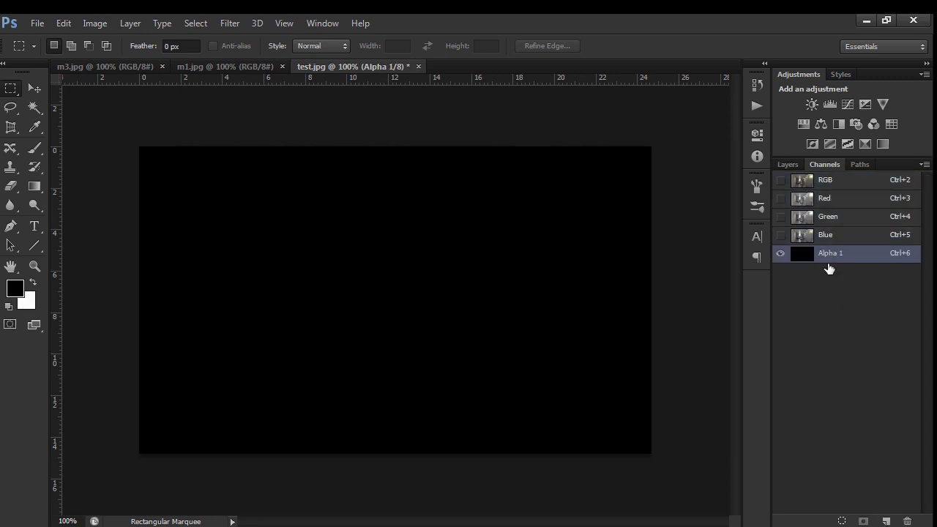
key(ctrl+v)
key(ctrl+d)
Step: Copy m3.jpg's chair outlines into a new Alpha 2 channel, close m3, and return to RGB
click(99, 65)
key(ctrl+a)
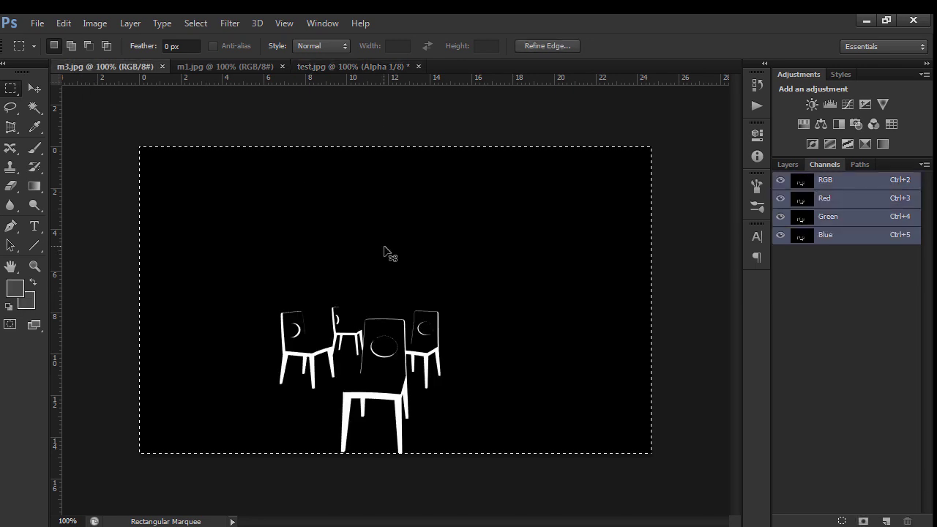
key(ctrl+w)
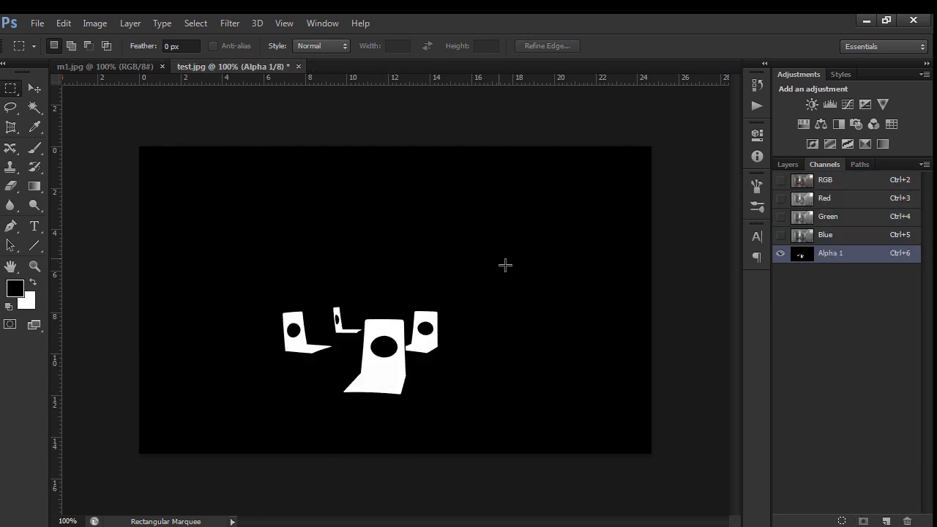
click(886, 520)
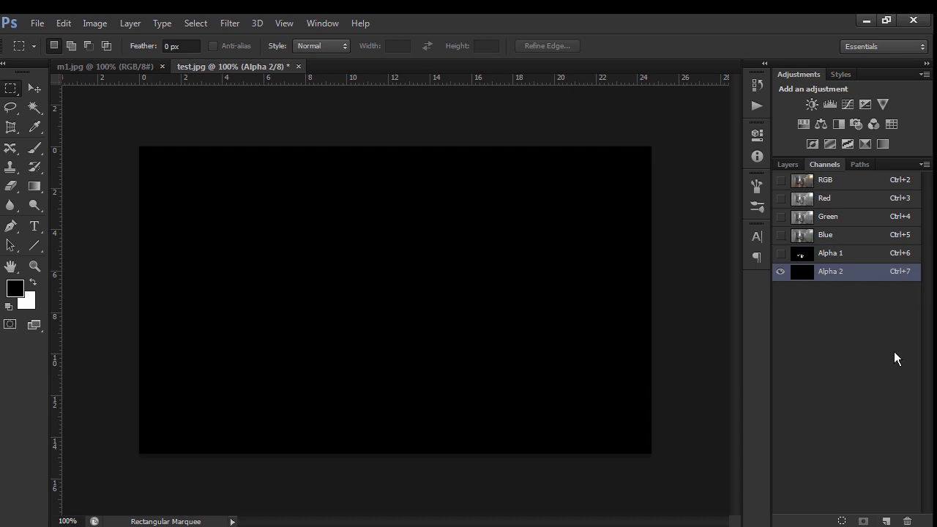
key(ctrl+v)
click(708, 358)
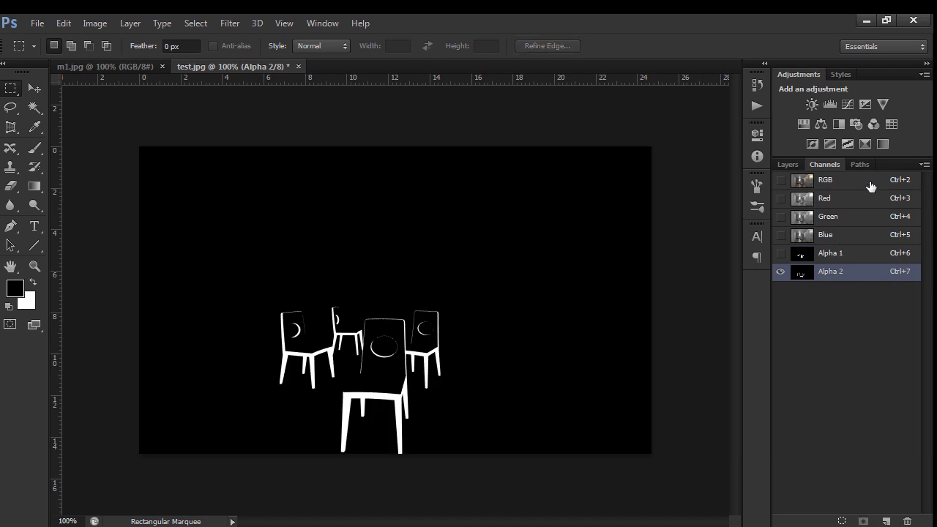
click(864, 189)
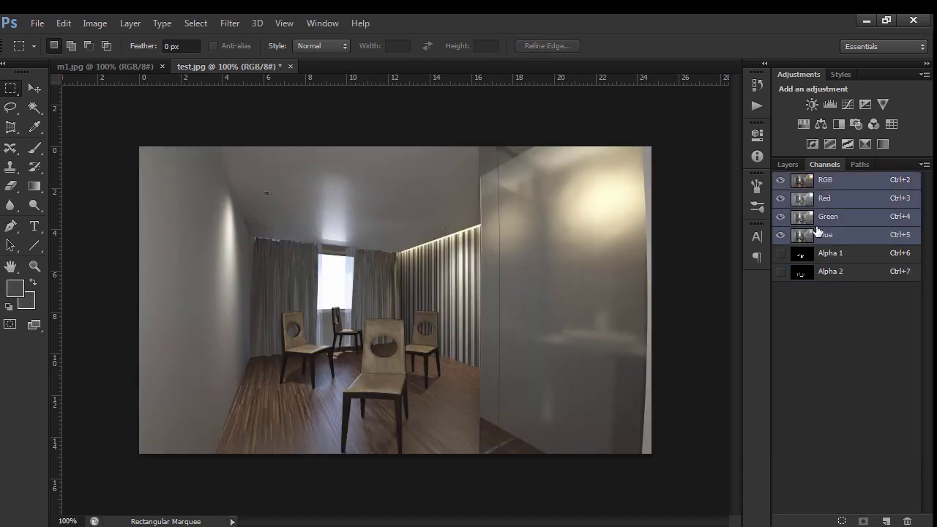
Step: Load the Alpha 1 mask as a selection and copy the chairs onto a new Layer 1
ctrl+click(801, 255)
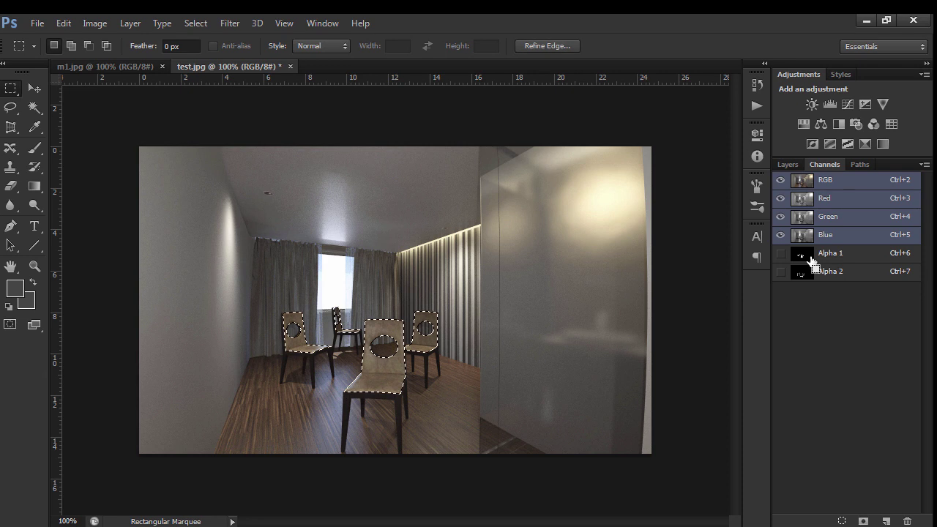
alt+scroll(355, 368, up, 1)
drag(356, 369, 377, 412)
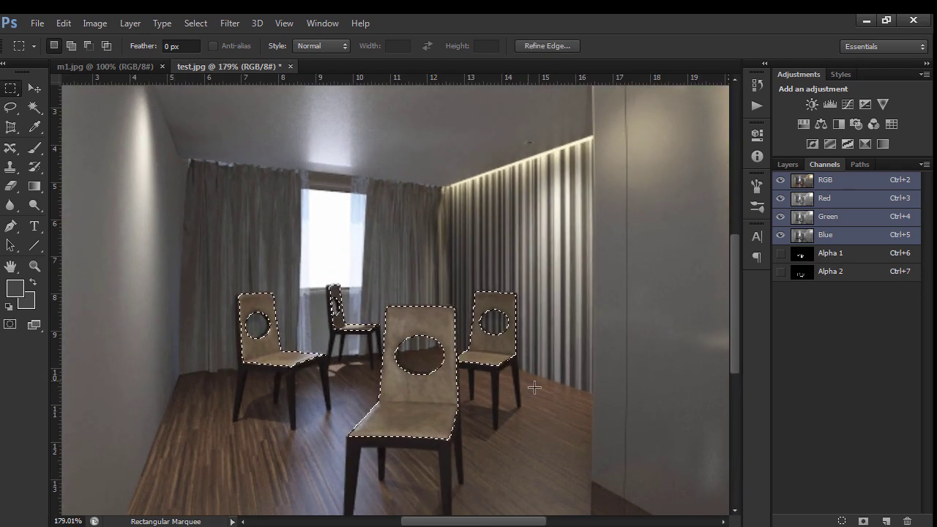
click(796, 168)
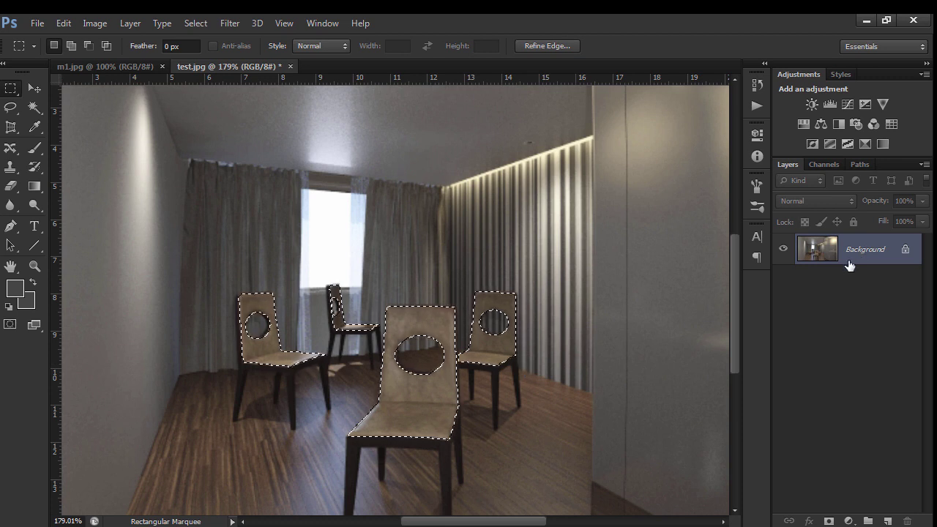
key(ctrl+j)
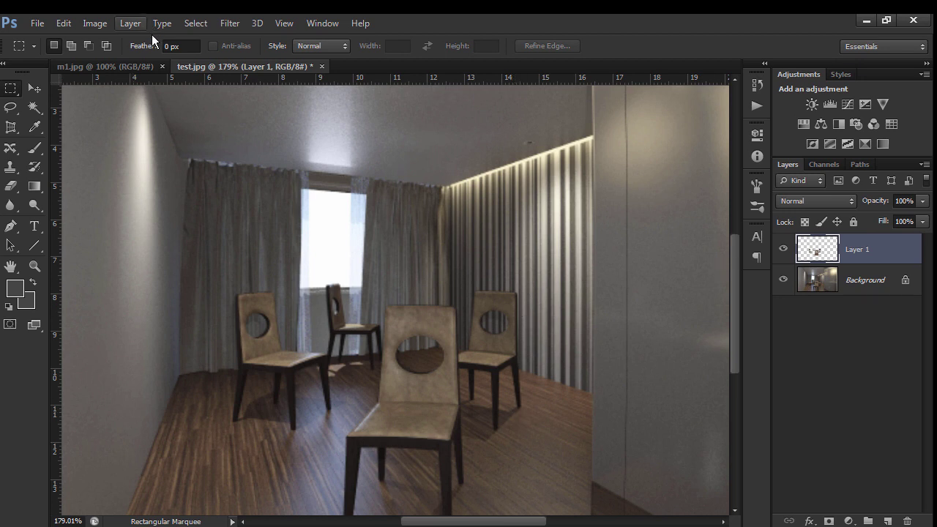
Step: Apply an S-shaped Curves adjustment to the Layer 1 chairs for more contrast
click(95, 24)
mouse_move(116, 56)
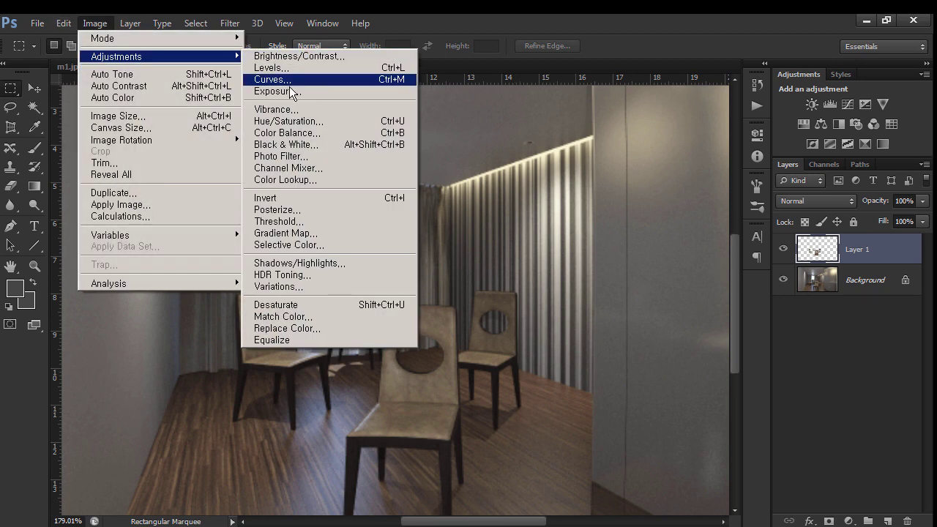
click(273, 79)
drag(242, 304, 608, 304)
mouse_move(684, 457)
mouse_down()
mouse_move(684, 510)
mouse_move(657, 476)
mouse_up()
mouse_move(709, 438)
mouse_down()
mouse_move(687, 418)
mouse_move(701, 427)
mouse_up()
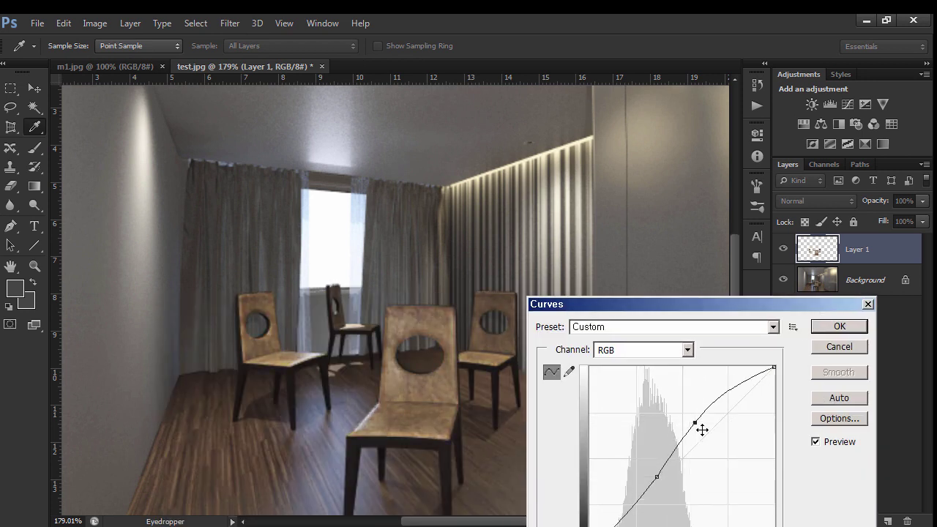
drag(660, 492, 661, 504)
drag(702, 432, 704, 439)
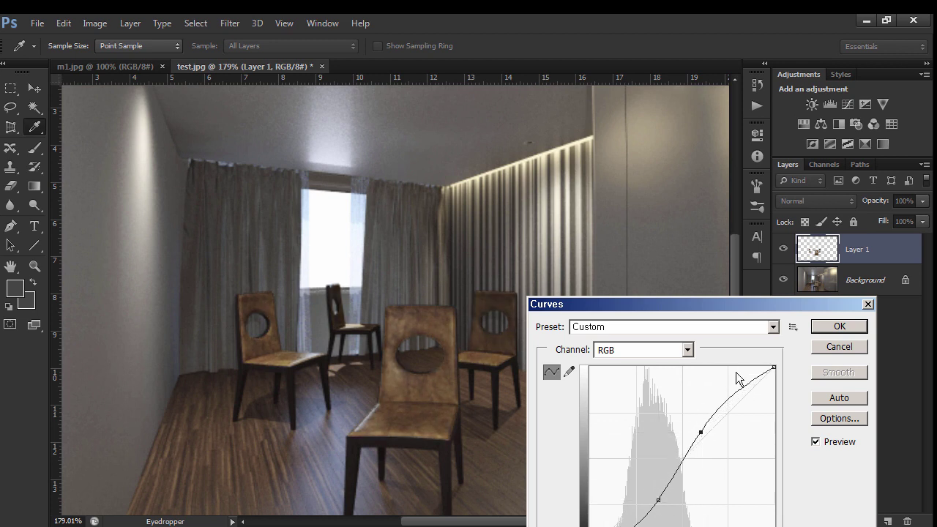
click(839, 326)
key(m)
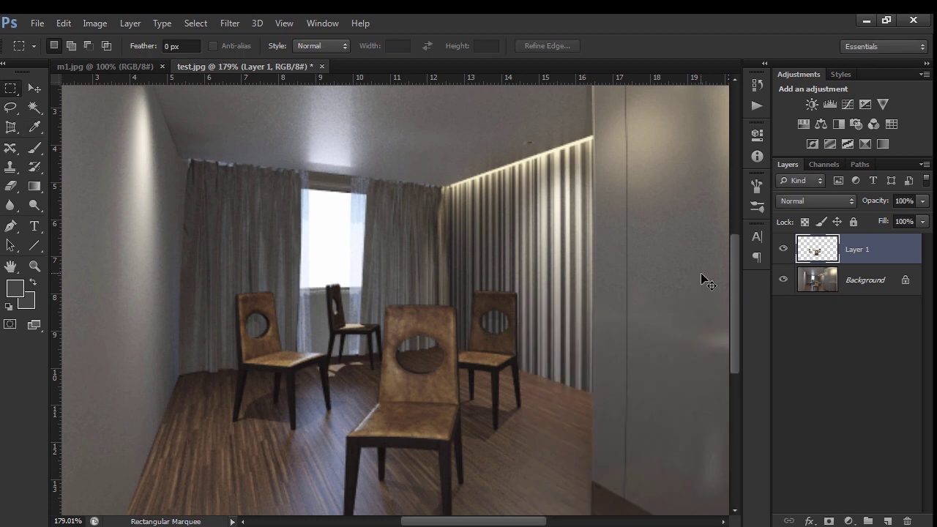
key(ctrl+u)
Step: Set Hue/Saturation on the chairs to Hue -16, Saturation -22, Lightness +4
mouse_move(574, 485)
mouse_down()
mouse_move(702, 178)
mouse_move(821, 150)
mouse_up()
click(794, 217)
text(-18)
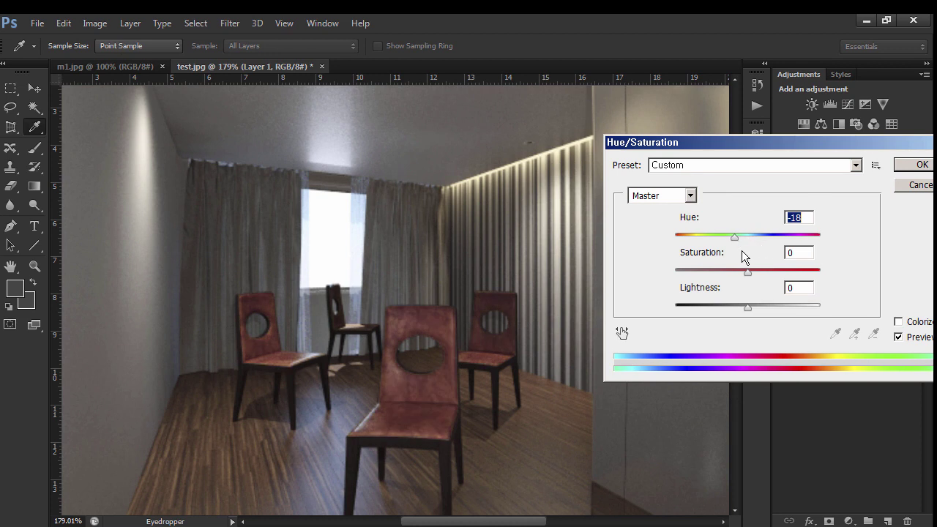
text(-16)
key(Tab)
text(-25)
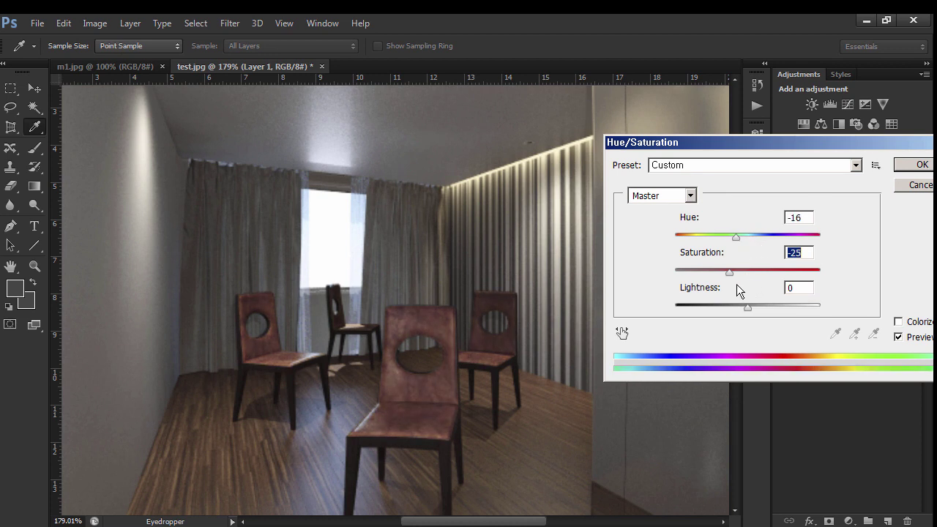
key(Up)
key(Up)
key(Up)
key(Tab)
key(Up)
key(Up)
key(Up)
key(Up)
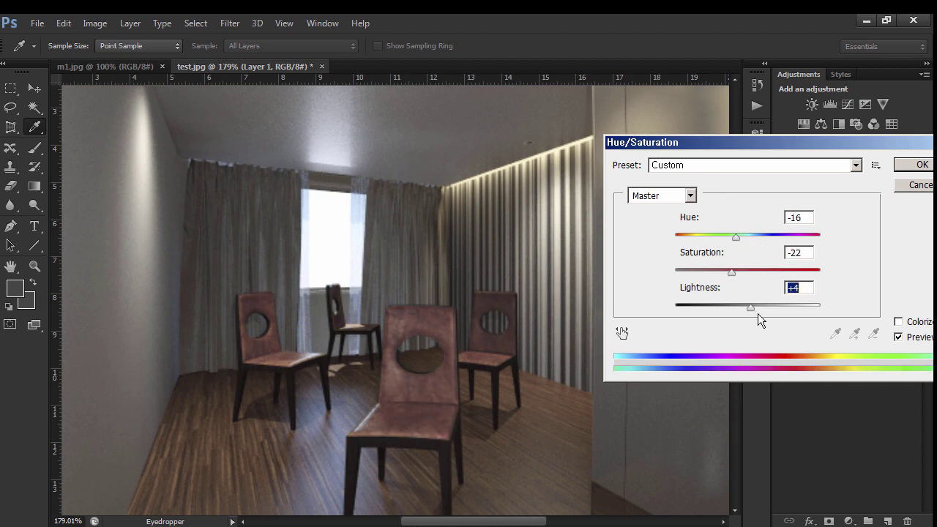
click(911, 167)
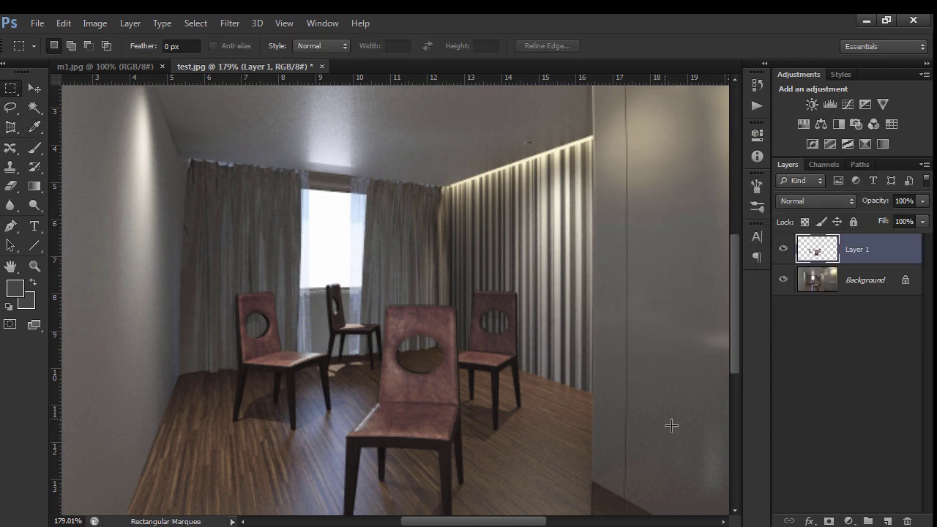
Step: Deselect and then reselect Layer 1 in the Layers panel
click(847, 369)
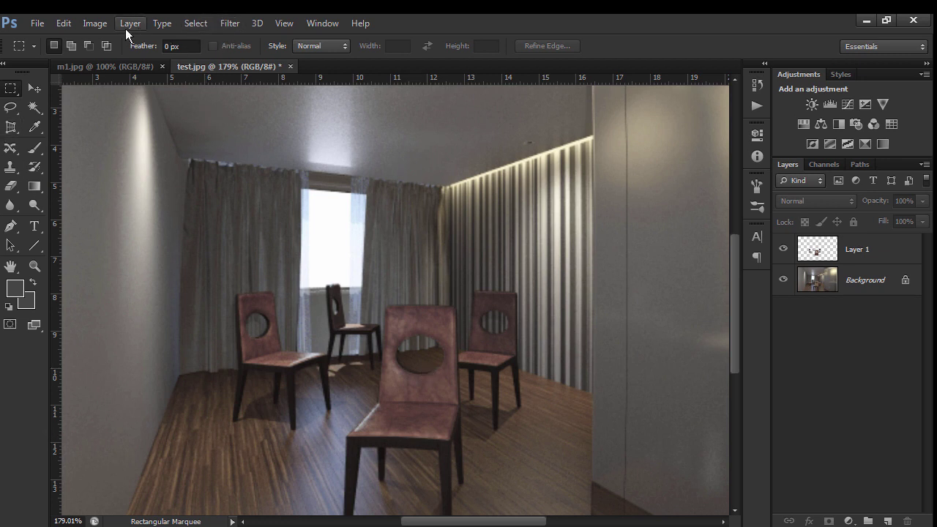
click(95, 23)
mouse_move(103, 38)
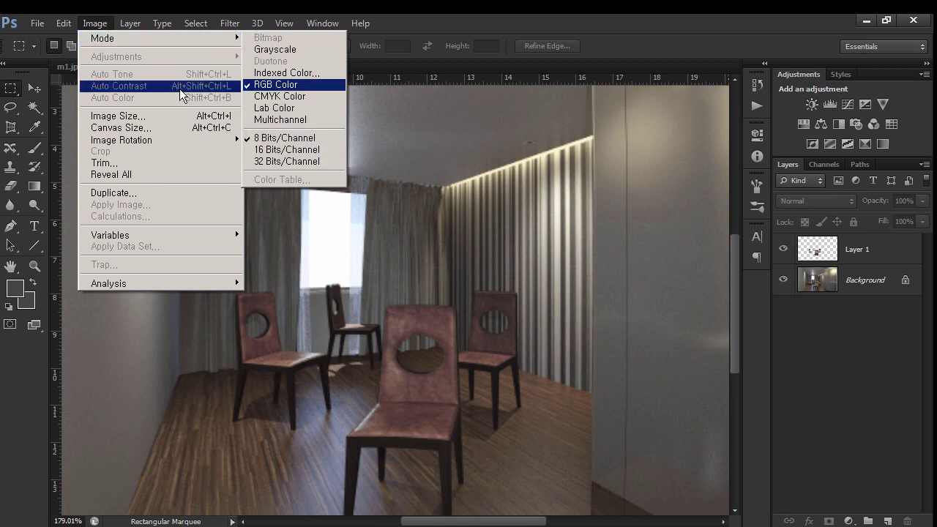
click(496, 282)
click(849, 256)
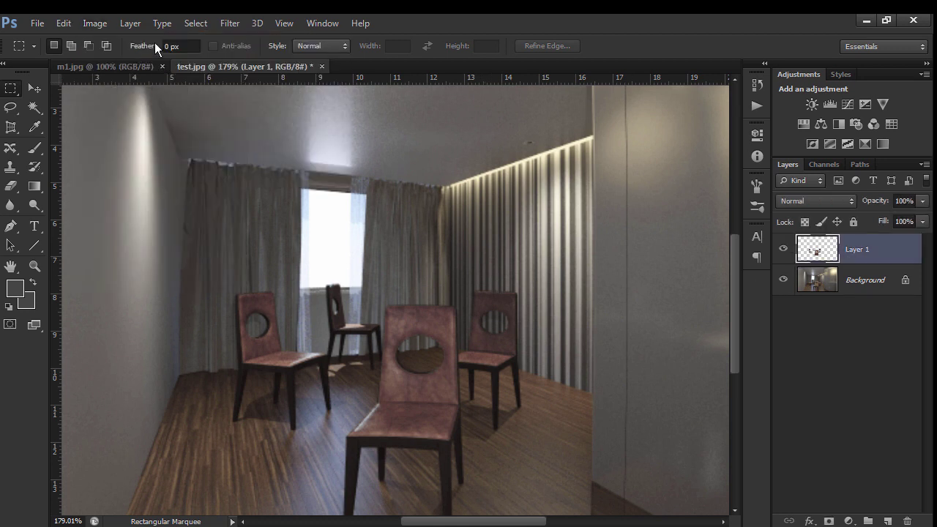
click(64, 23)
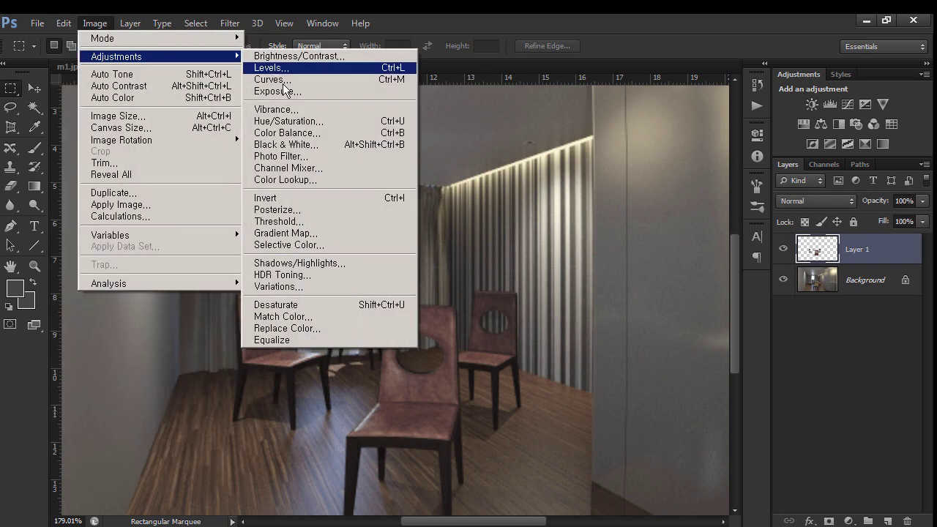
Step: Apply Levels to Layer 1: brighter RGB midtones, Green channel set to 14, 1.14, 248
click(305, 69)
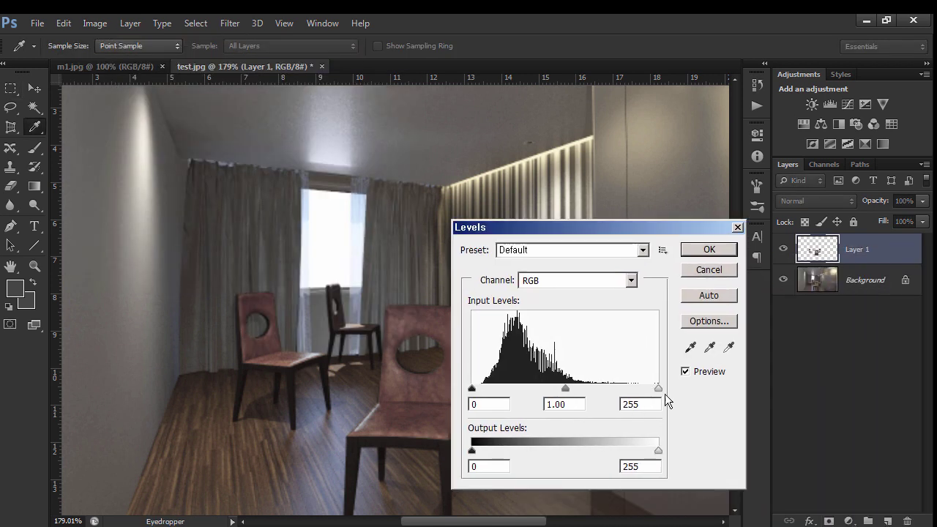
drag(566, 388, 566, 403)
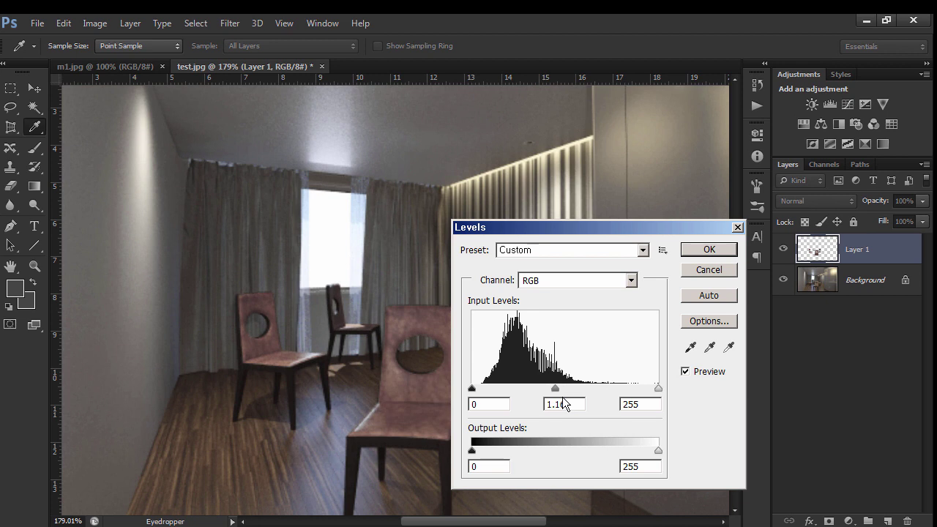
click(566, 403)
click(557, 282)
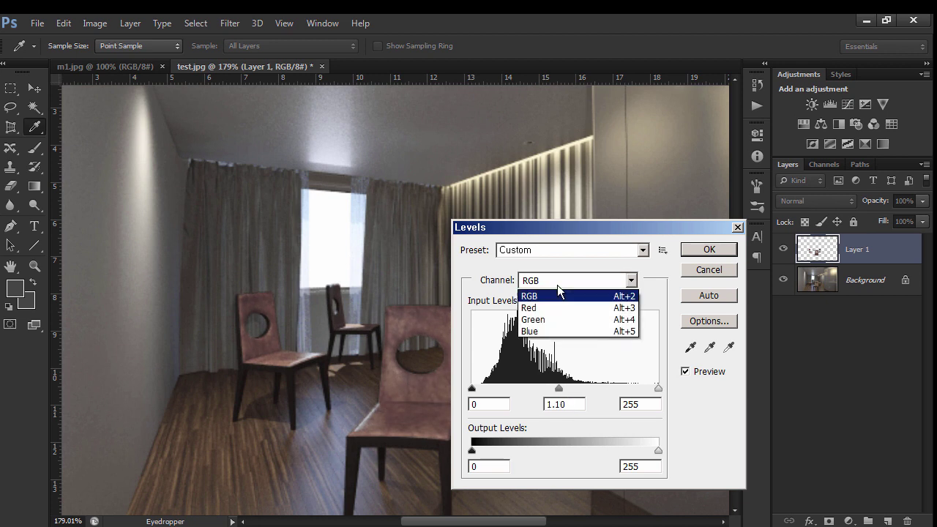
click(560, 322)
drag(566, 388, 561, 388)
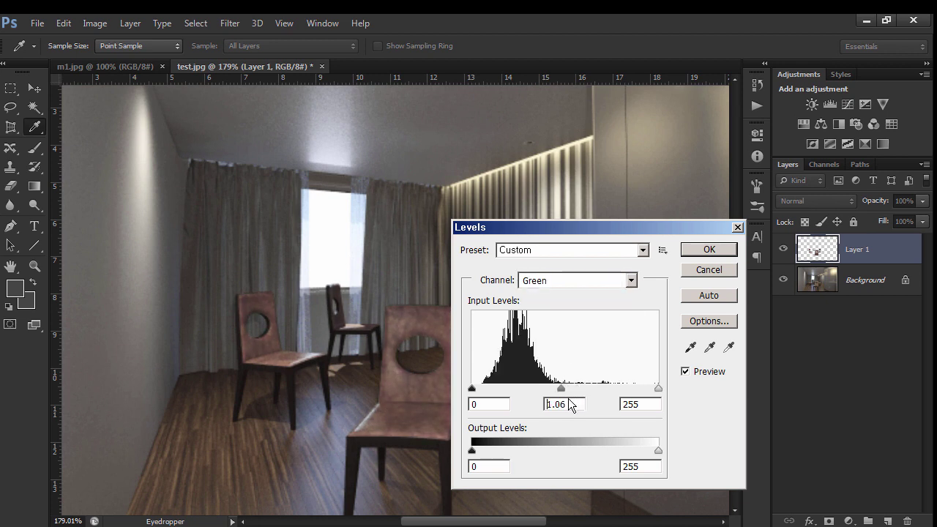
drag(658, 388, 653, 389)
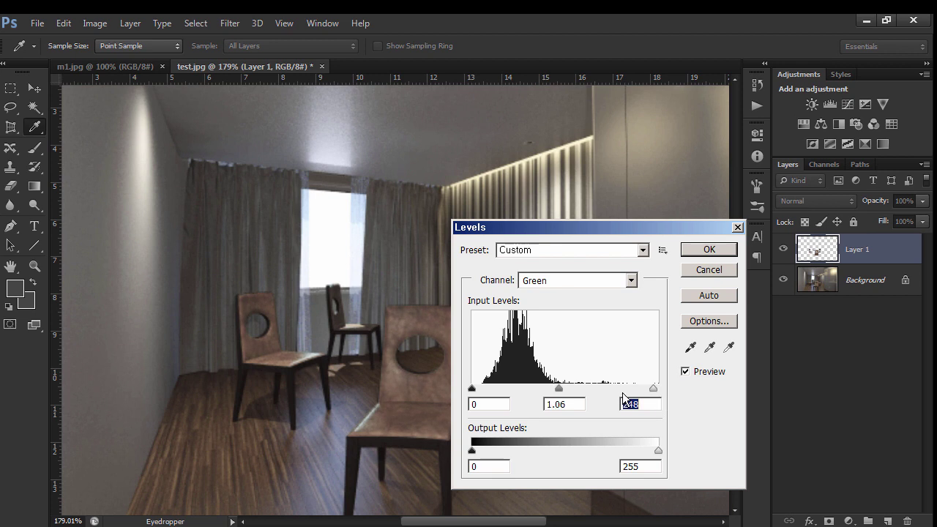
drag(472, 388, 482, 388)
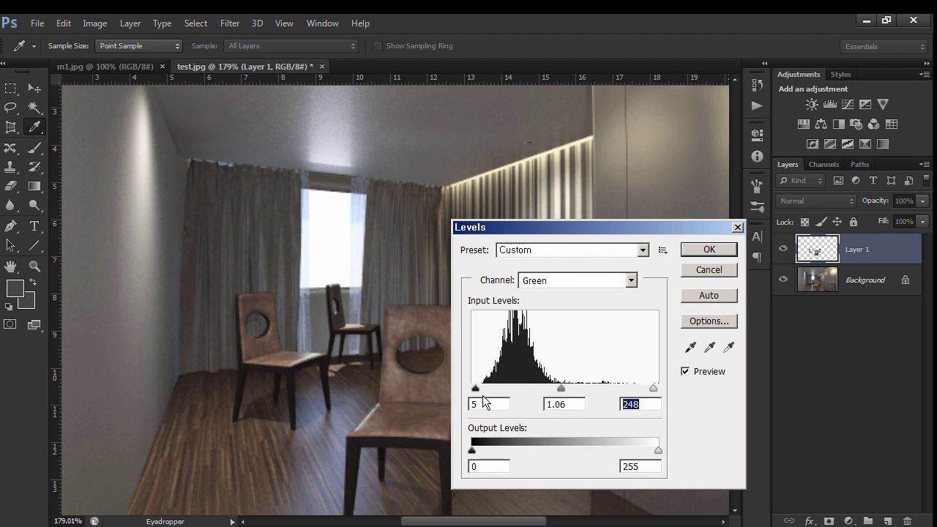
click(567, 403)
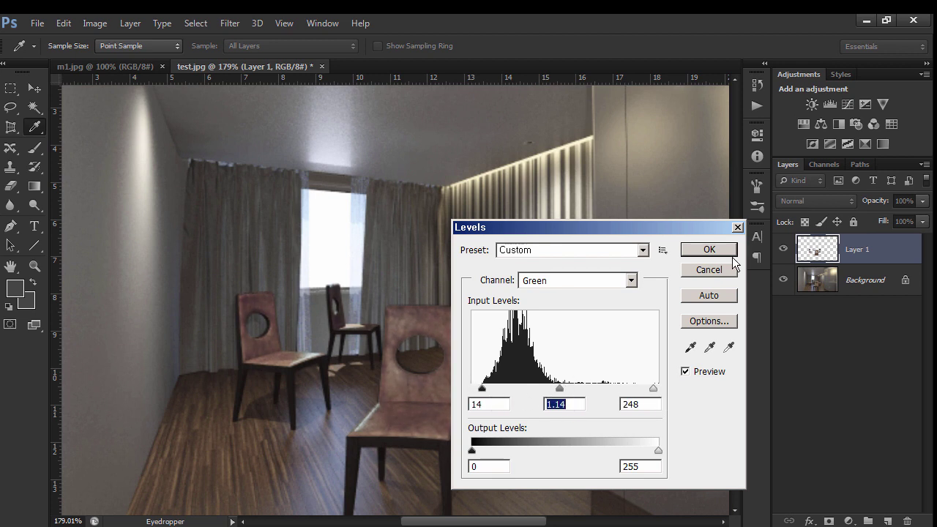
click(729, 253)
Step: Toggle Layer 1's visibility on and off to compare the recoloured chairs
click(782, 253)
click(783, 252)
click(783, 252)
click(783, 253)
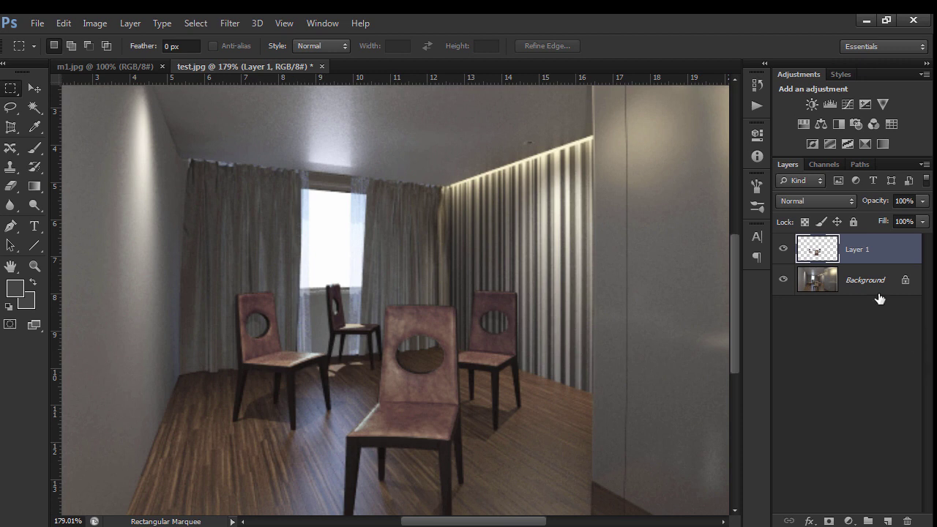
Step: Load the Alpha 2 mask and copy those chairs from the Background onto a new Layer 2
click(831, 168)
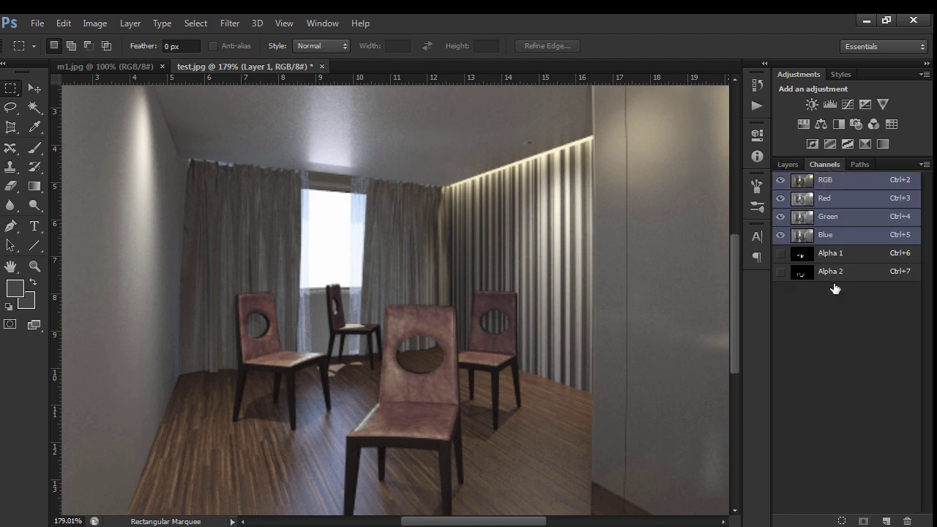
ctrl+click(813, 274)
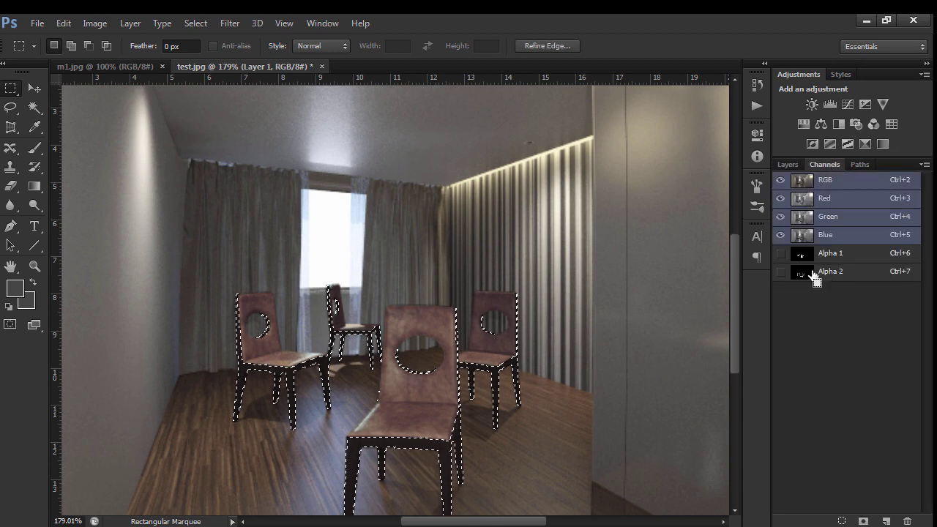
click(797, 166)
click(873, 283)
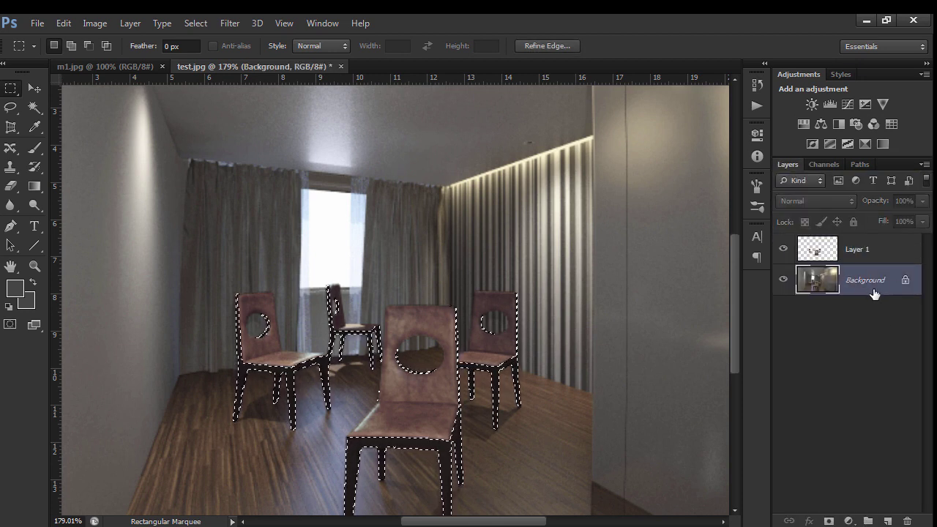
key(ctrl+j)
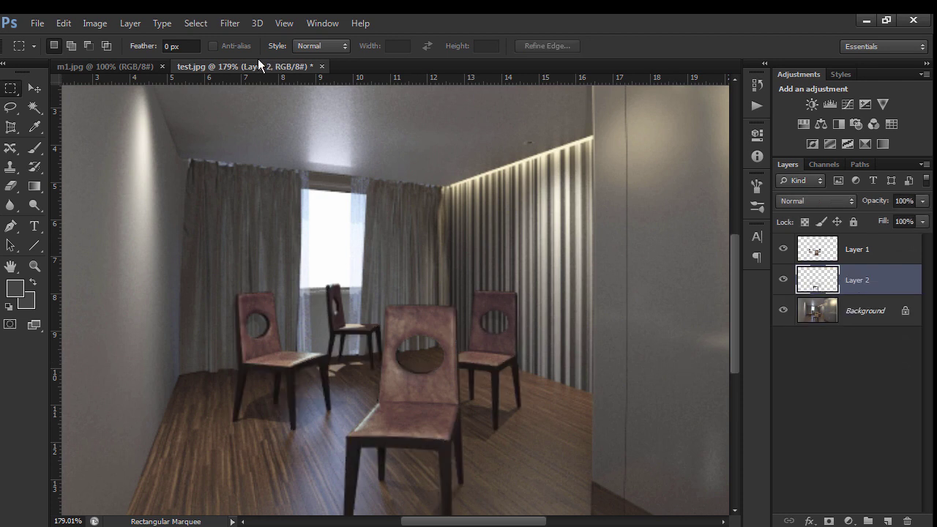
click(134, 25)
mouse_move(95, 23)
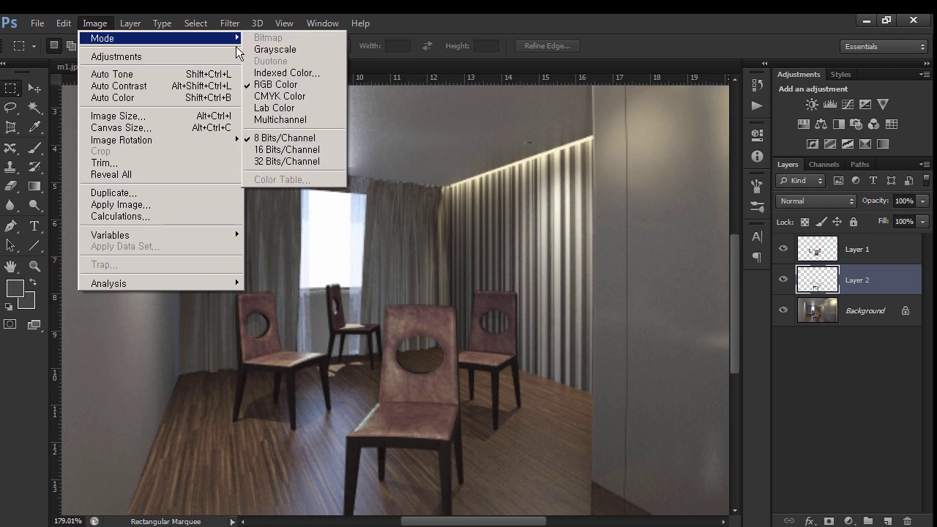
Step: Give the Layer 2 chairs an S-shaped Curves adjustment for added contrast
mouse_move(116, 56)
click(293, 79)
drag(754, 307, 806, 248)
drag(803, 341, 779, 329)
drag(689, 438, 687, 443)
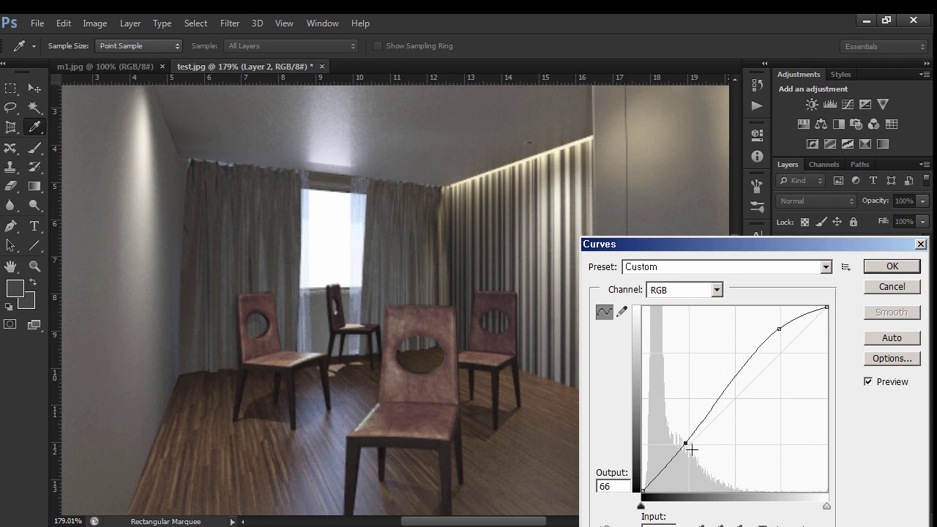
click(894, 268)
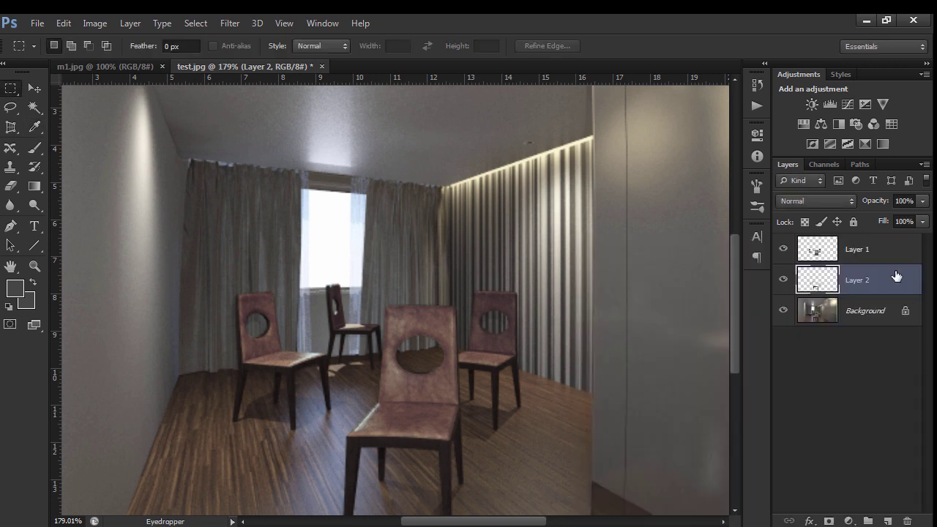
Step: Set Layer 2's Hue to +16 and Saturation to -30, then select all layers
key(ctrl+u)
key(Tab)
key(shift+Down)
key(shift+Down)
key(shift+Down)
key(shift+Tab)
key(shift+Up)
key(Up)
key(Up)
key(Up)
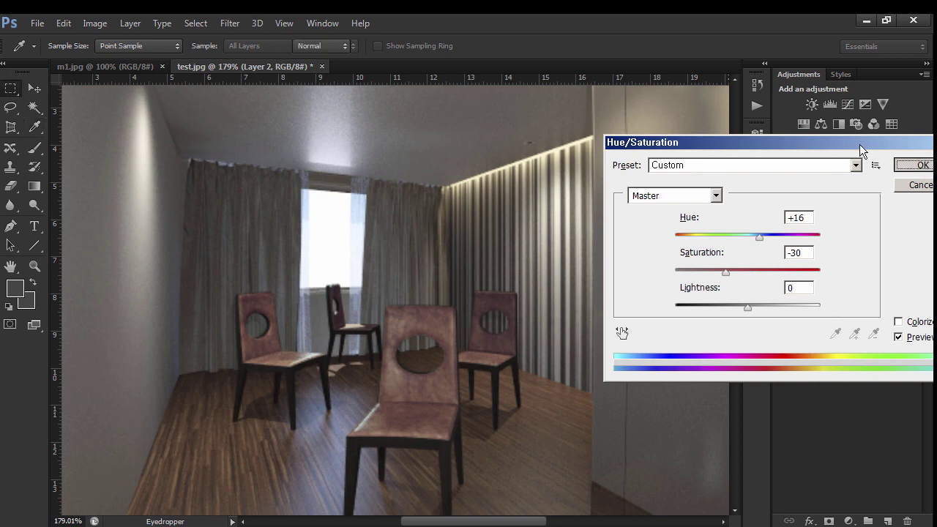
click(922, 164)
key(m)
click(869, 250)
shift+click(889, 314)
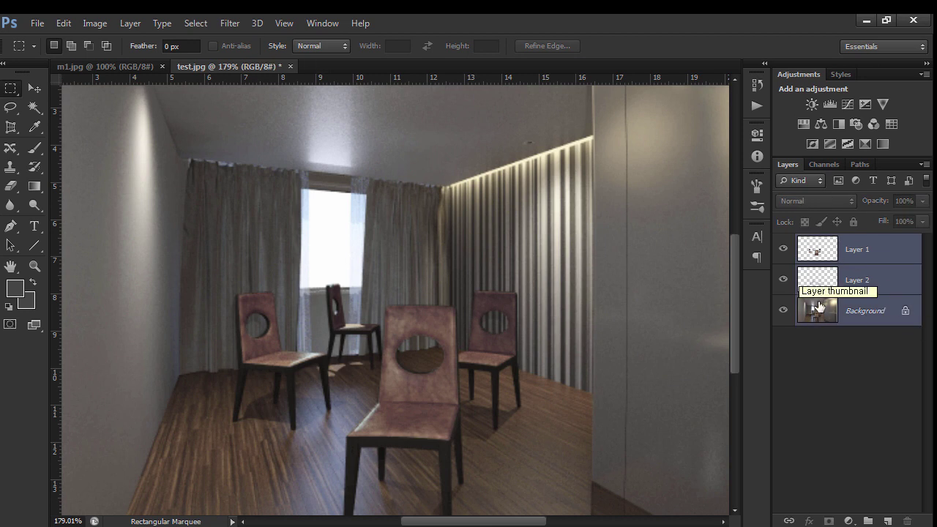
Step: Flatten Layer 1, Layer 2 and Background in test.jpg into one Background layer, then show the Channels list
key(ctrl+e)
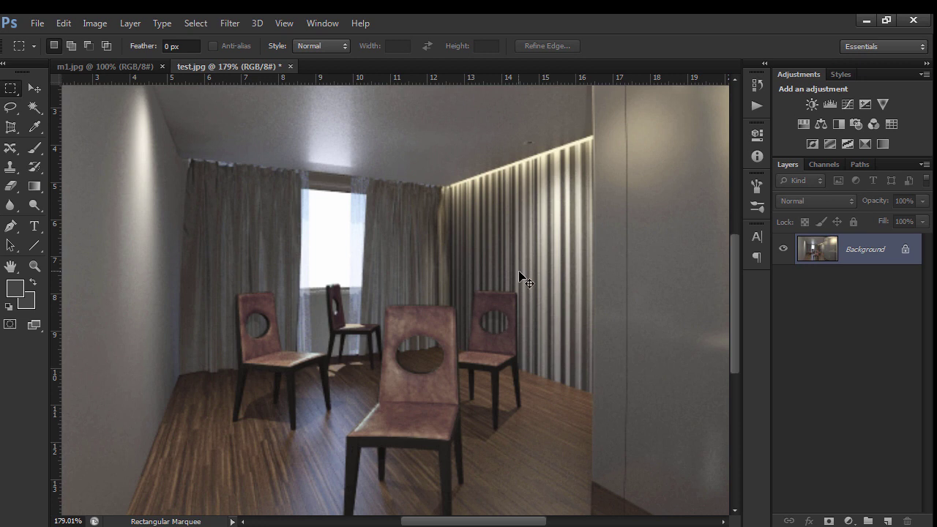
alt+scroll(521, 279, down, 2)
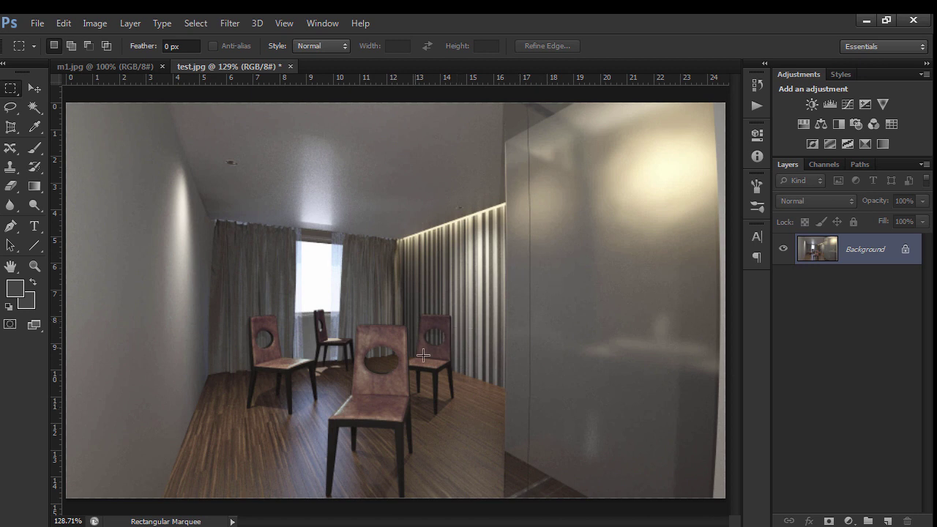
click(824, 164)
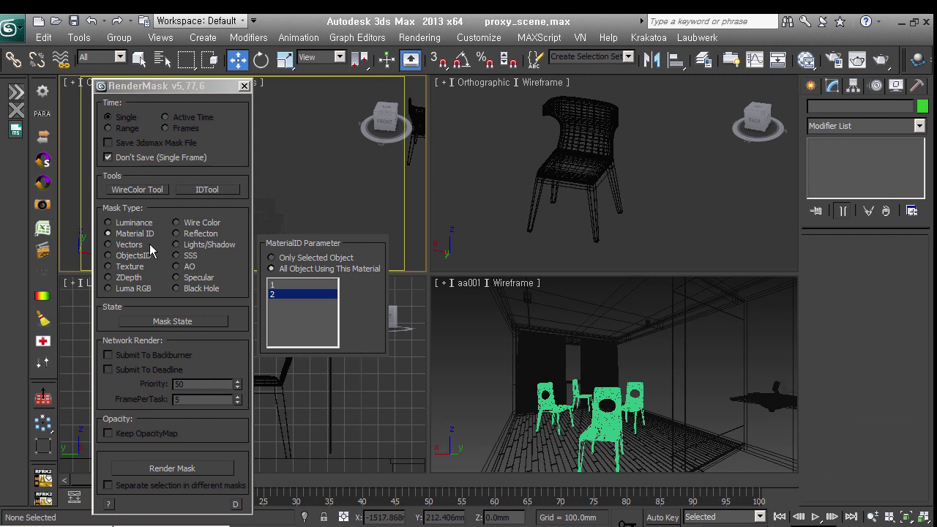
Step: Choose material ID 1 in RenderMask, close the tool, and activate the aa001 camera viewport
click(295, 285)
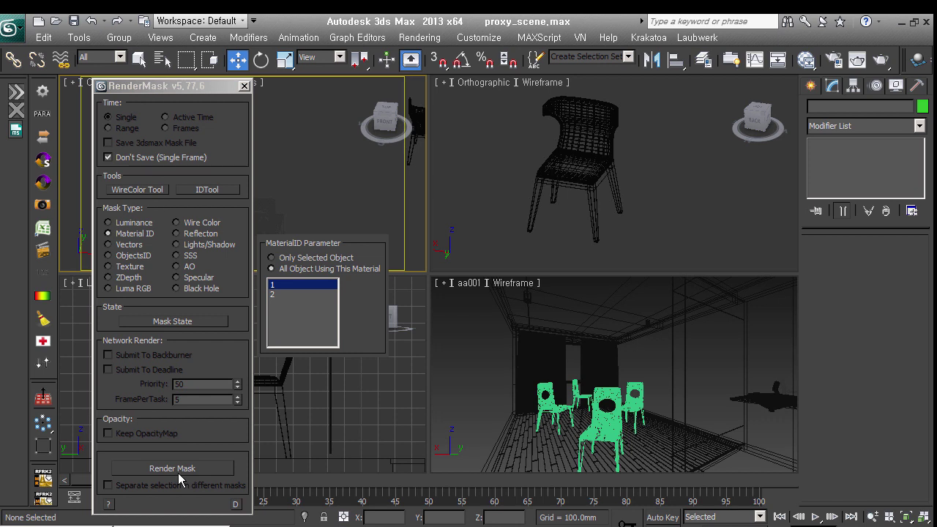
click(245, 86)
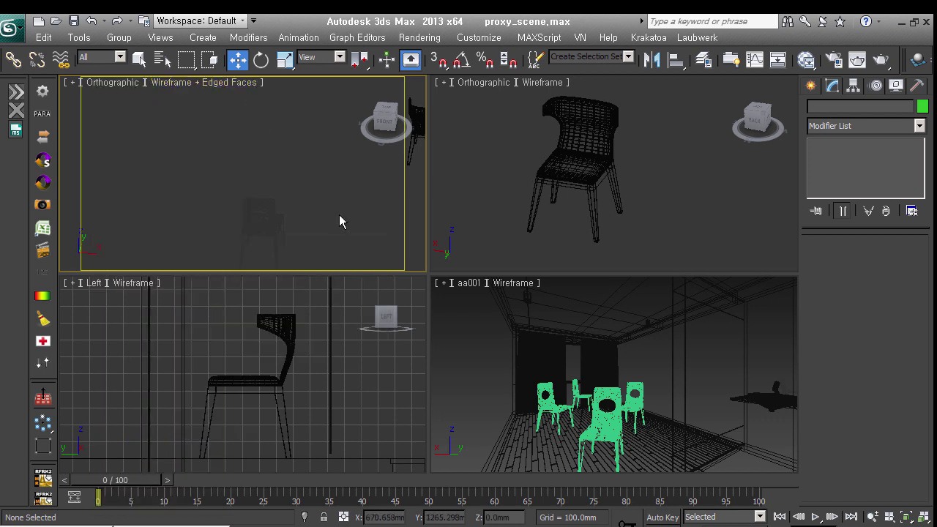
click(778, 353)
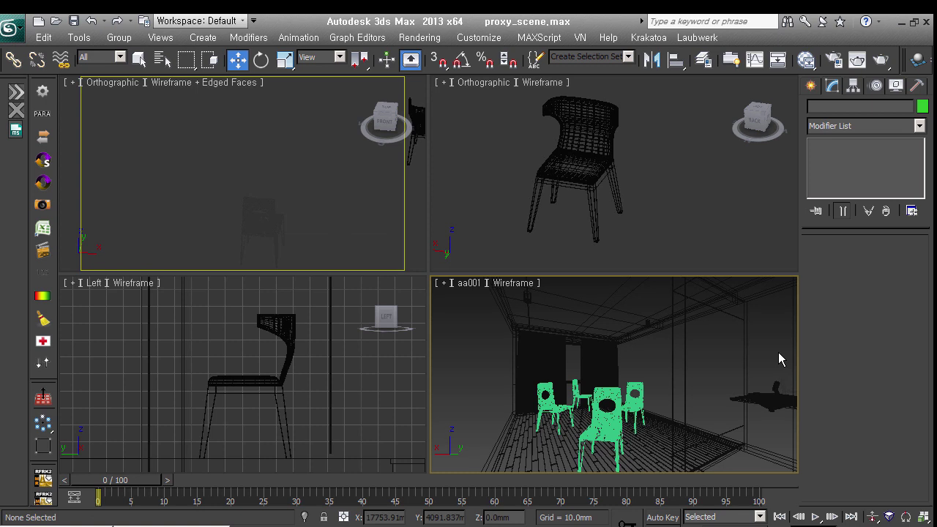